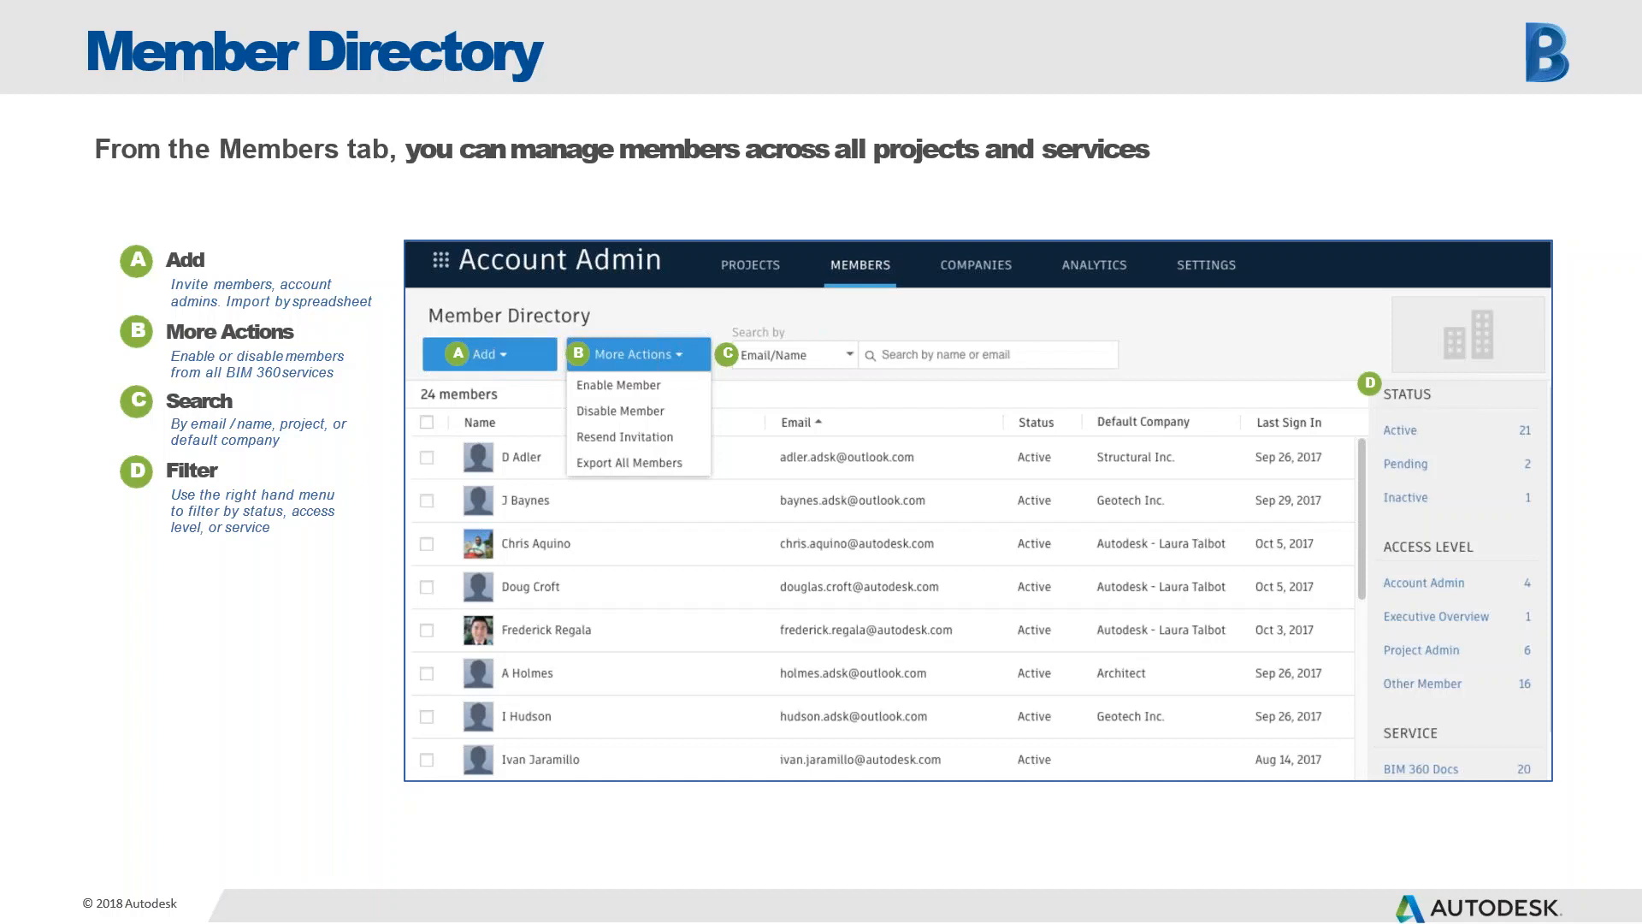
left_click(85, 652)
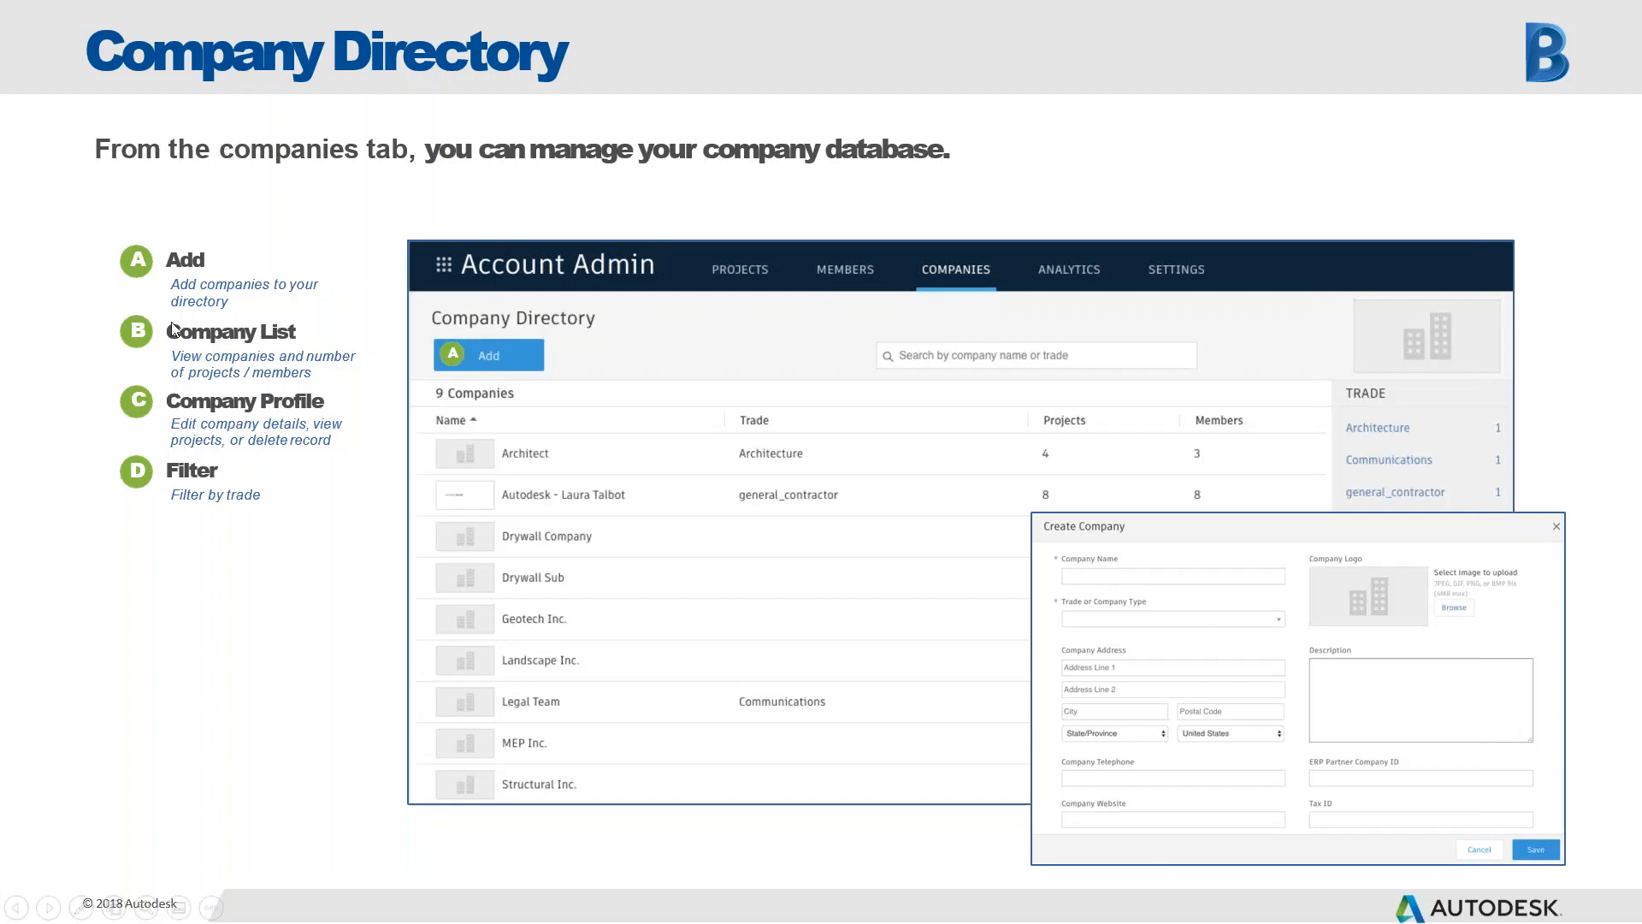
key("Right")
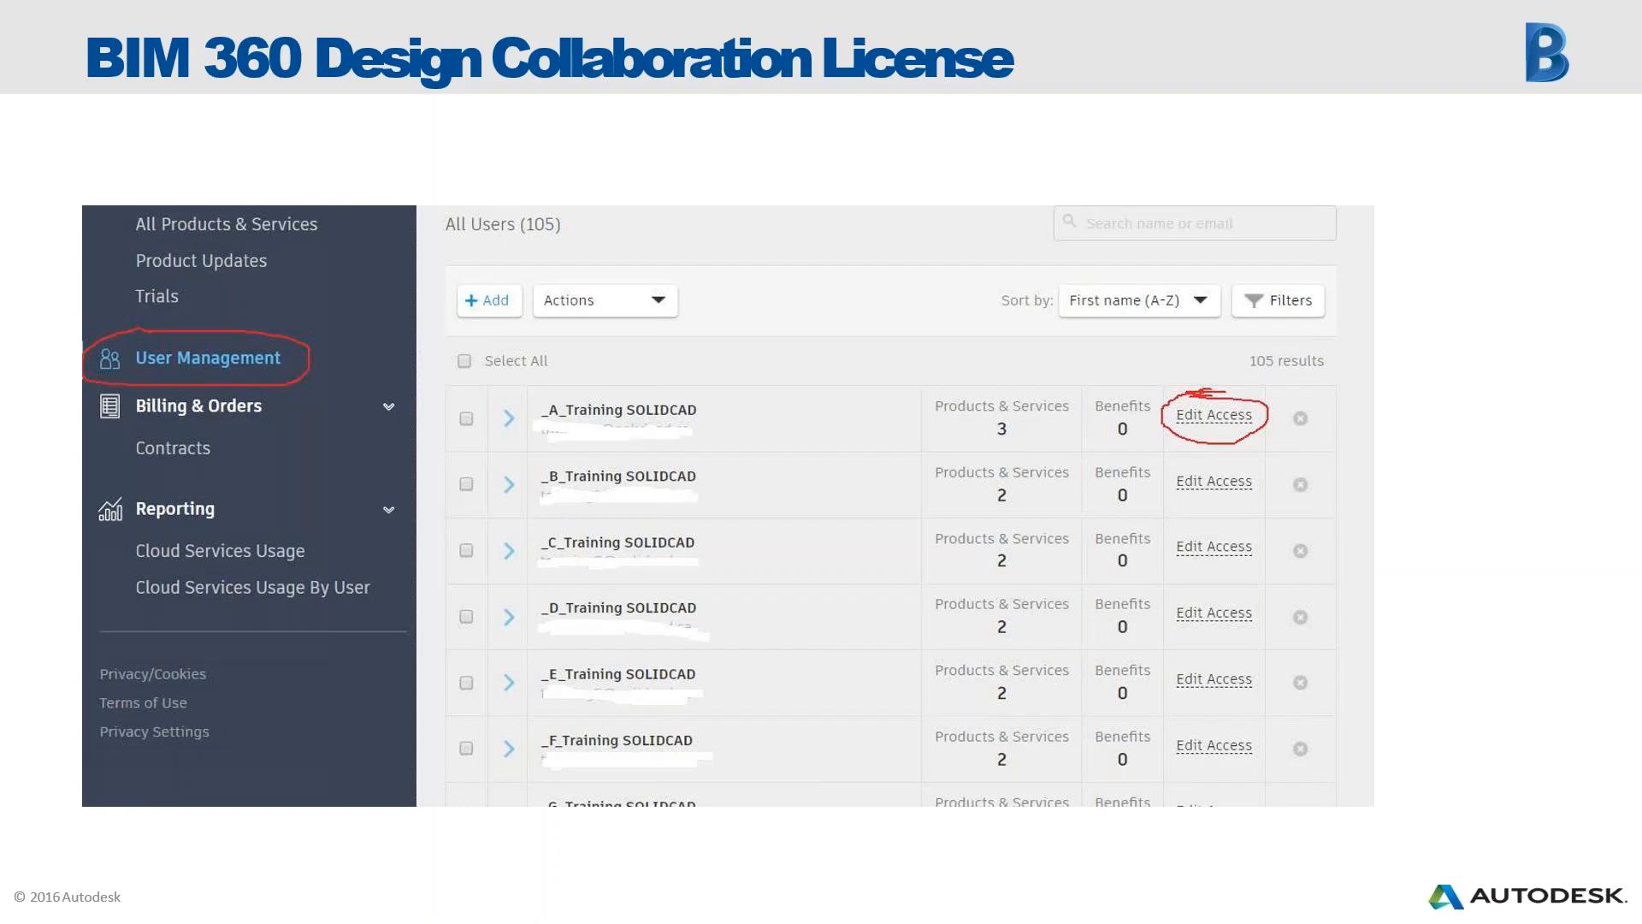
left_click(7, 624)
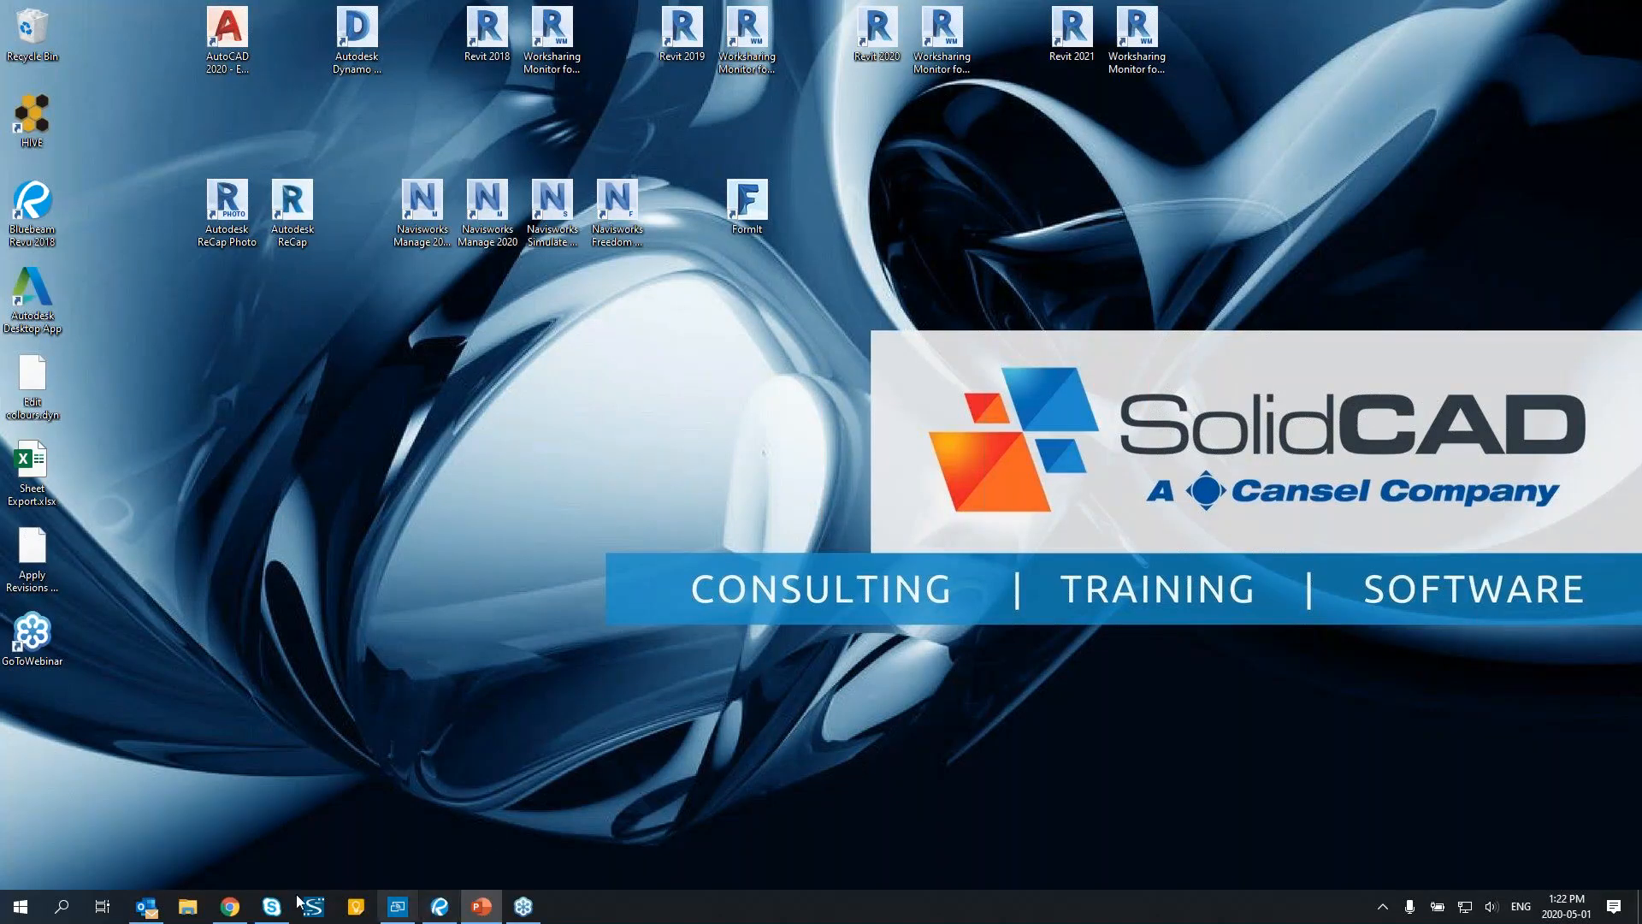
Switch to Chrome and examine the fields and project types of a new project profile, then cancel its creation.
left_click(229, 905)
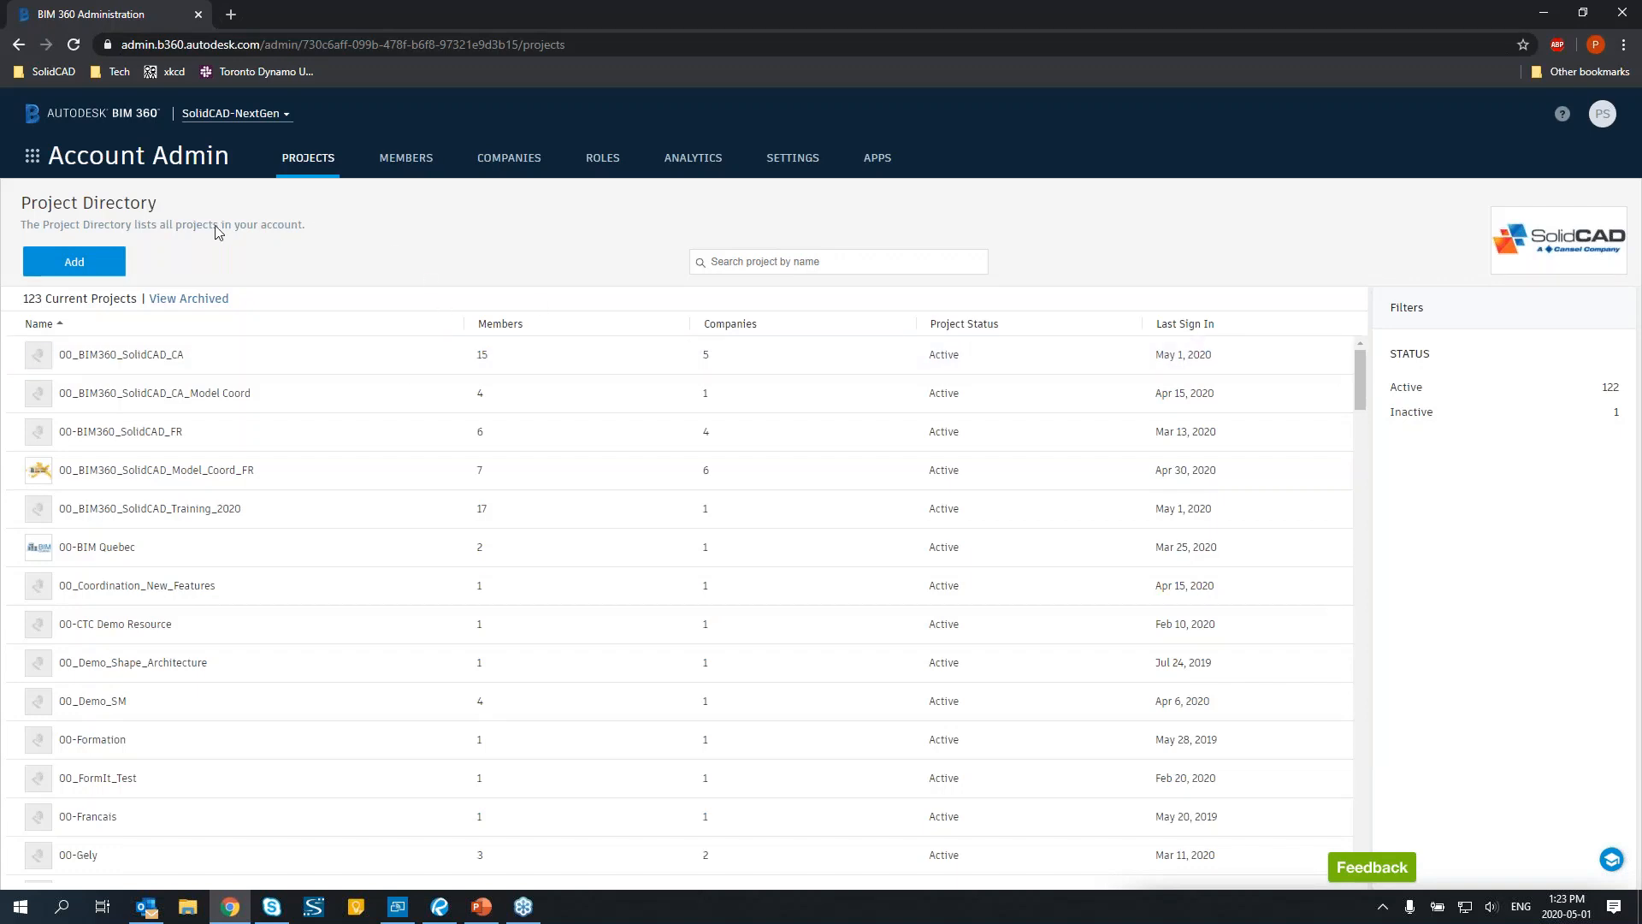
left_click(114, 272)
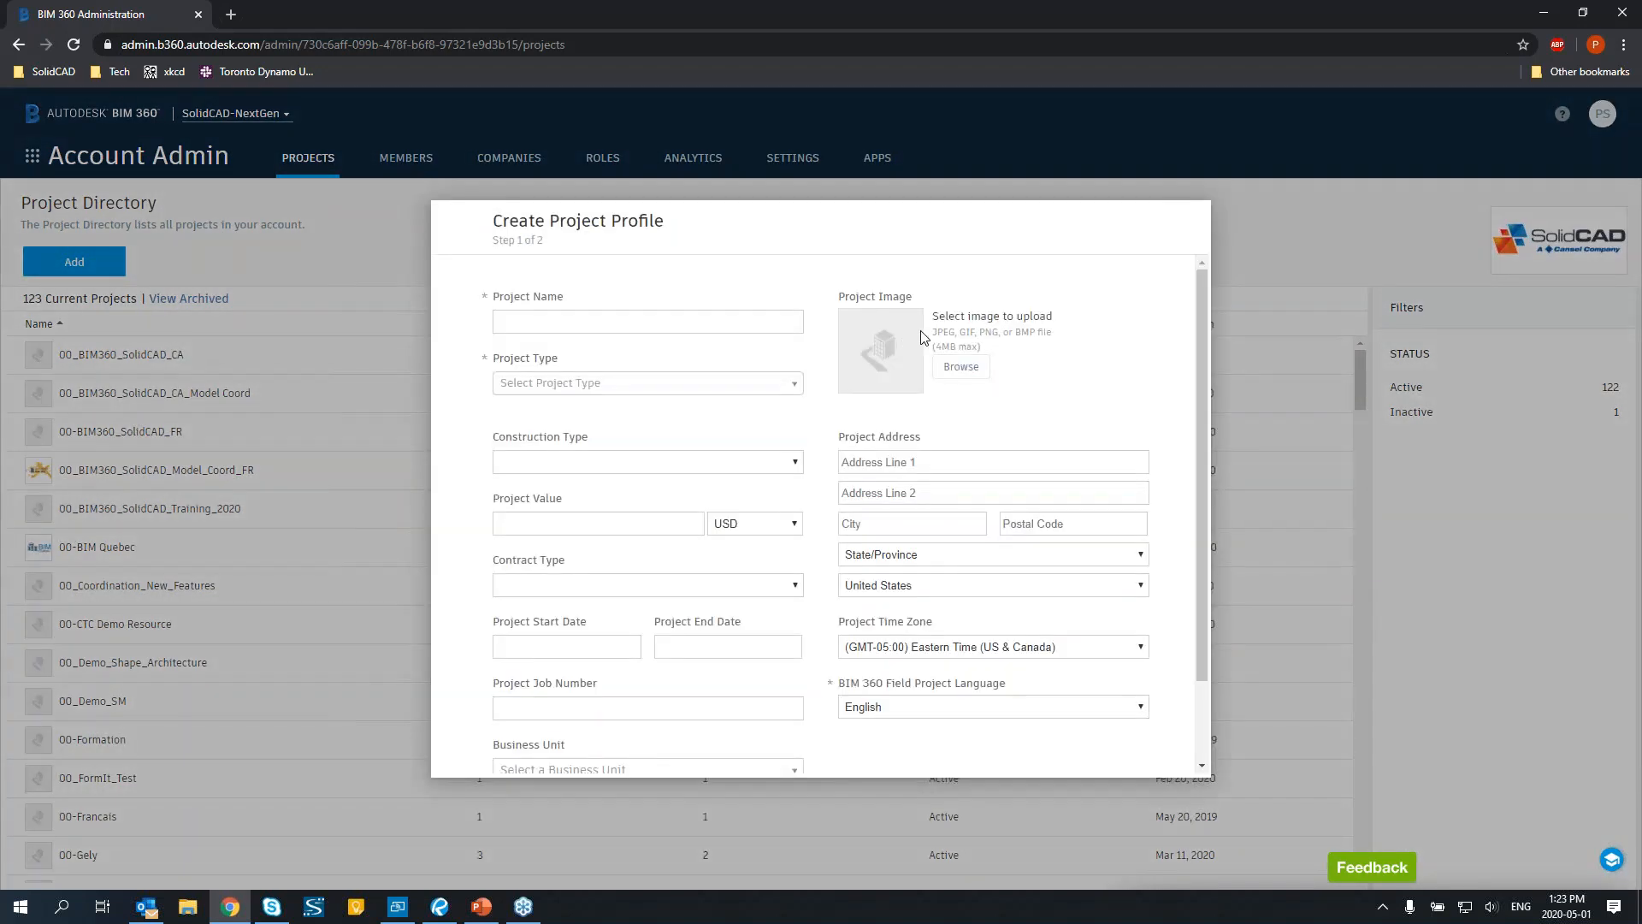
left_click(578, 309)
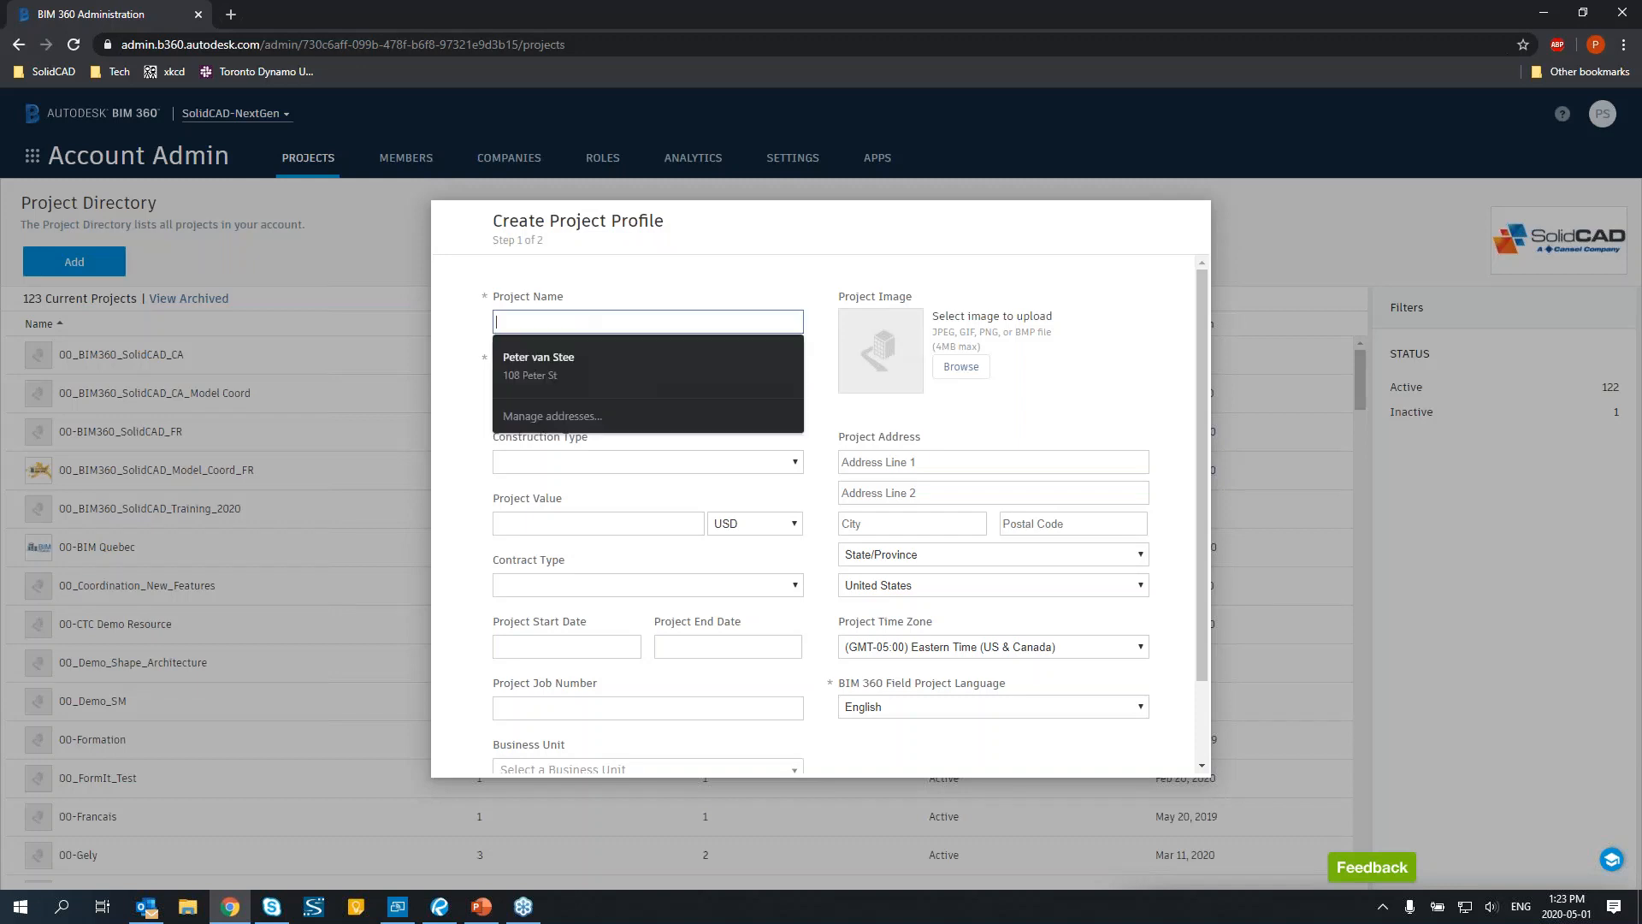
left_click(644, 292)
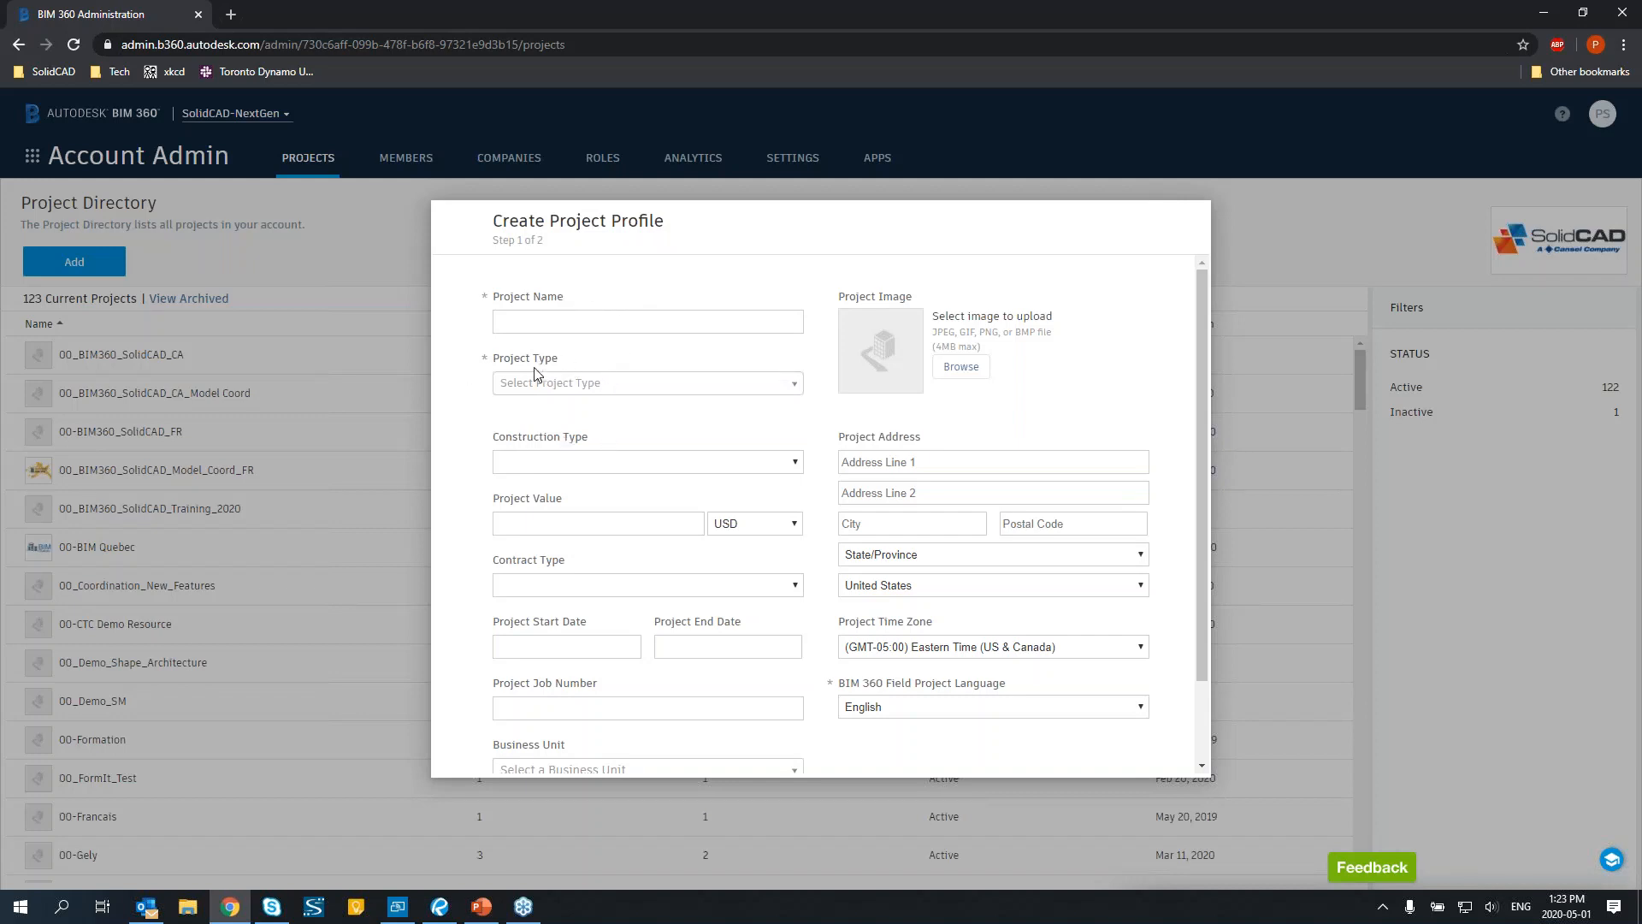
left_click(605, 385)
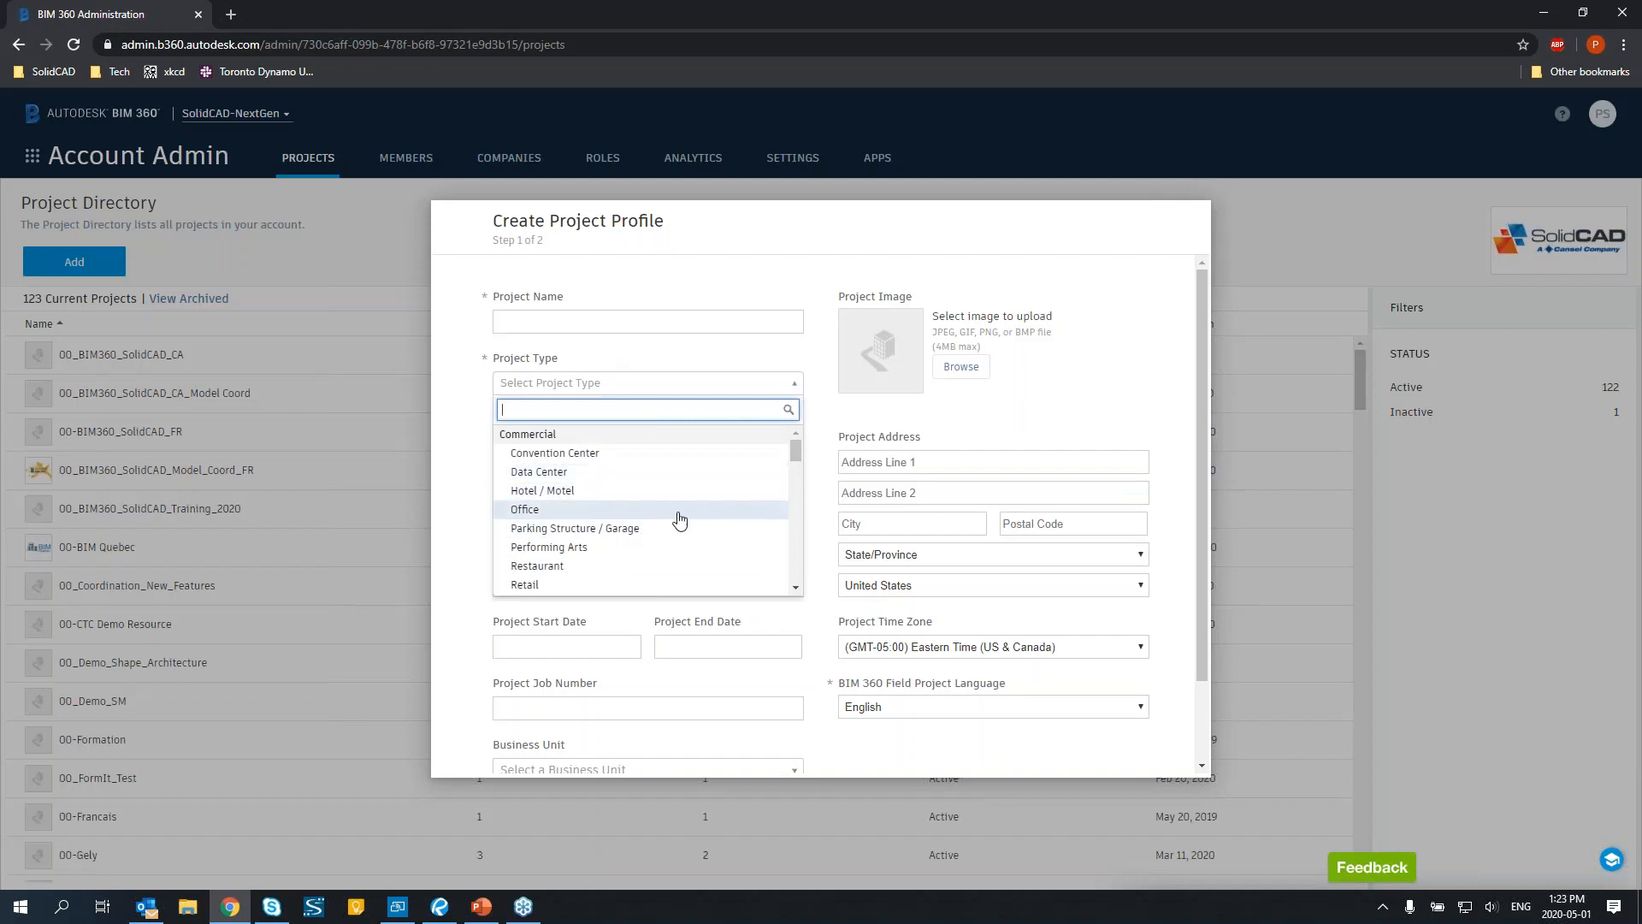
left_click(691, 358)
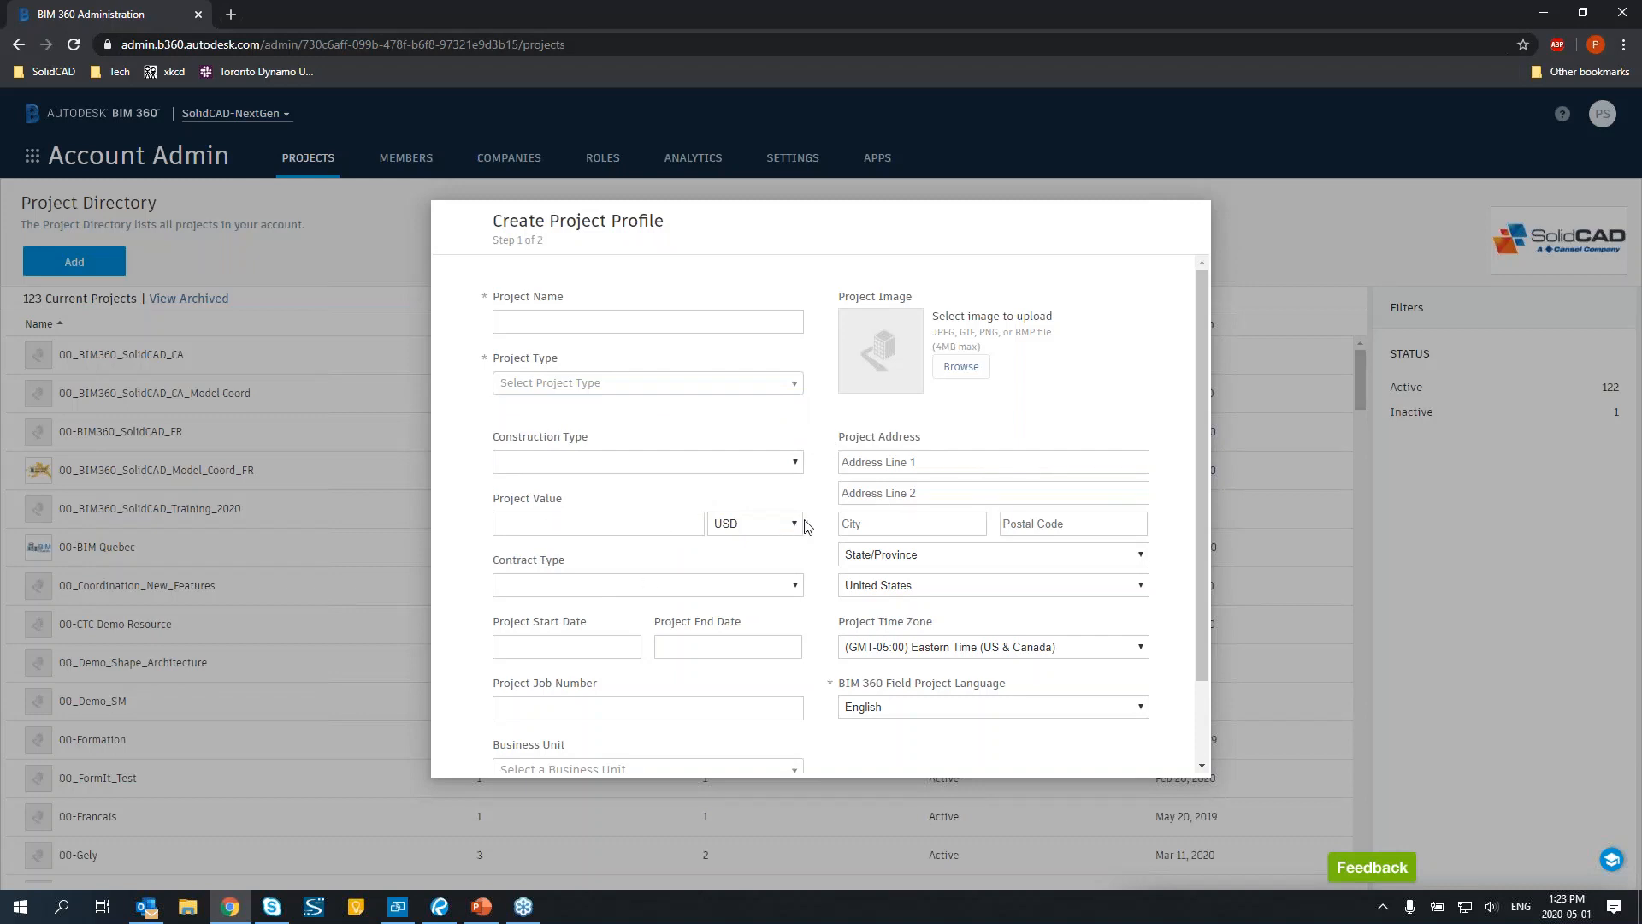
scroll(814, 528, "down", 1)
scroll(813, 528, "down", 2)
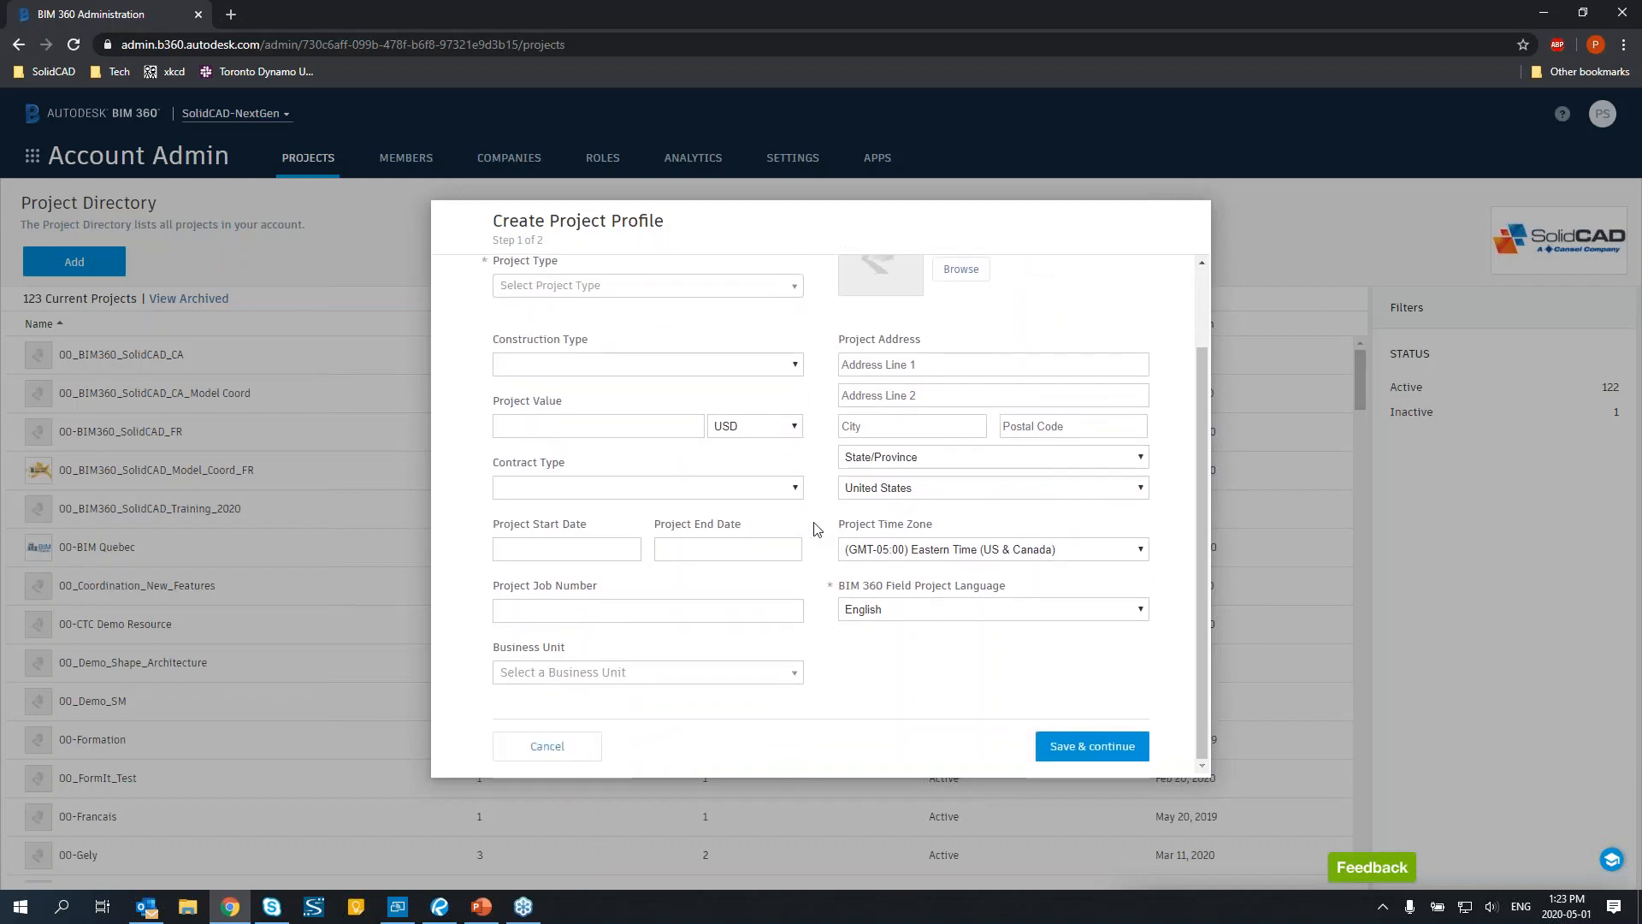
left_click(526, 753)
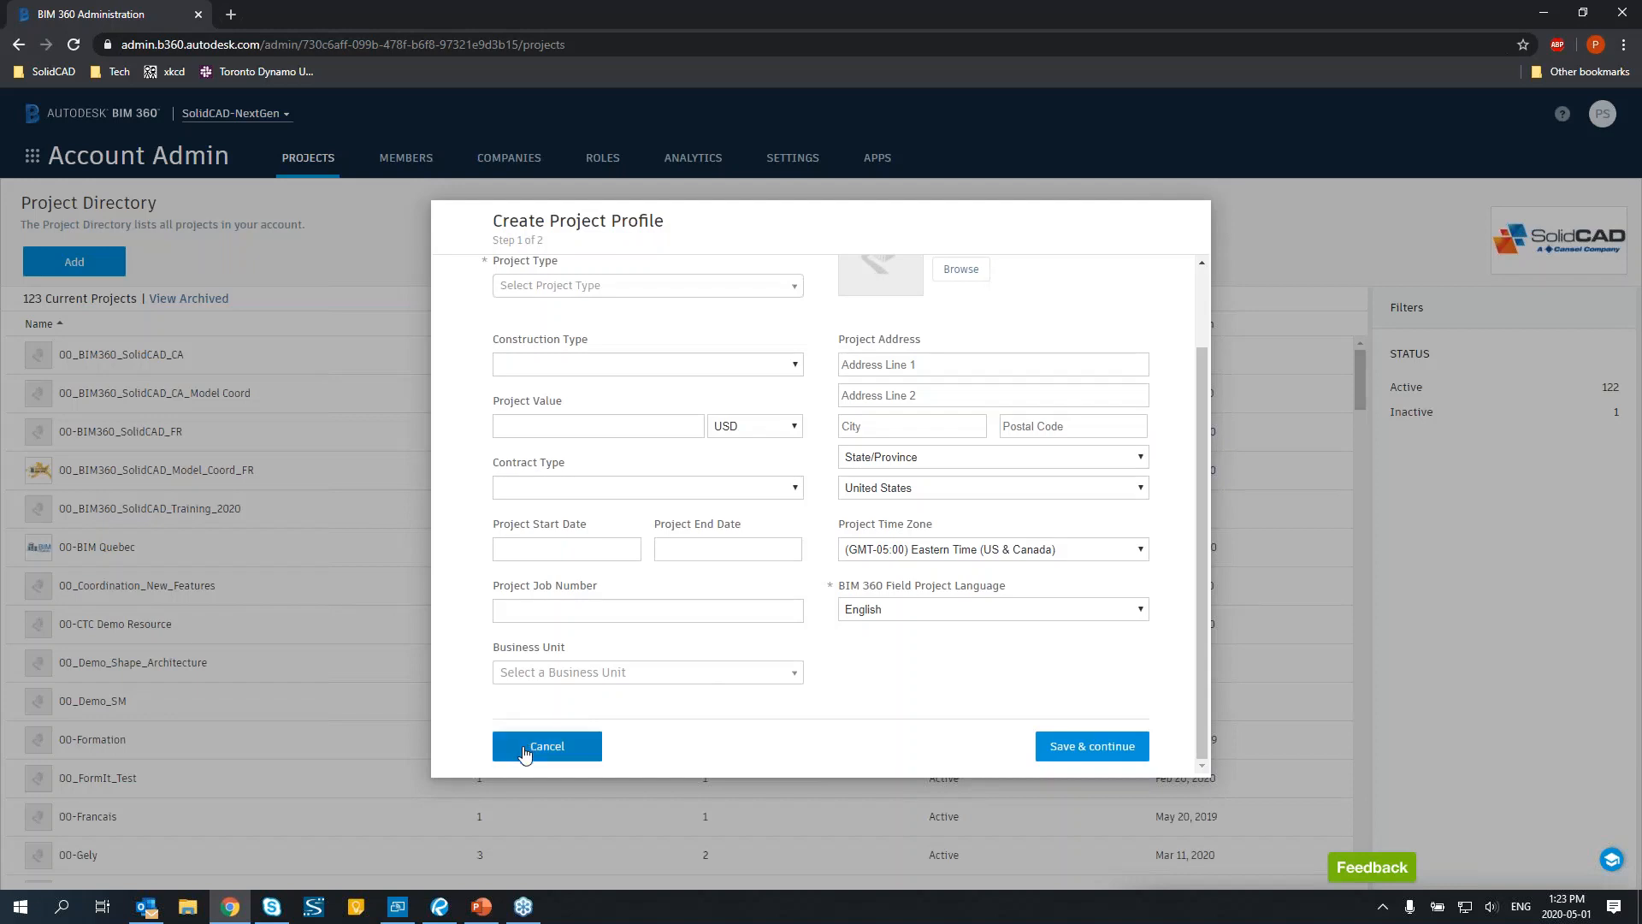
Open the PvS Demo project from the account's project directory.
left_click(286, 115)
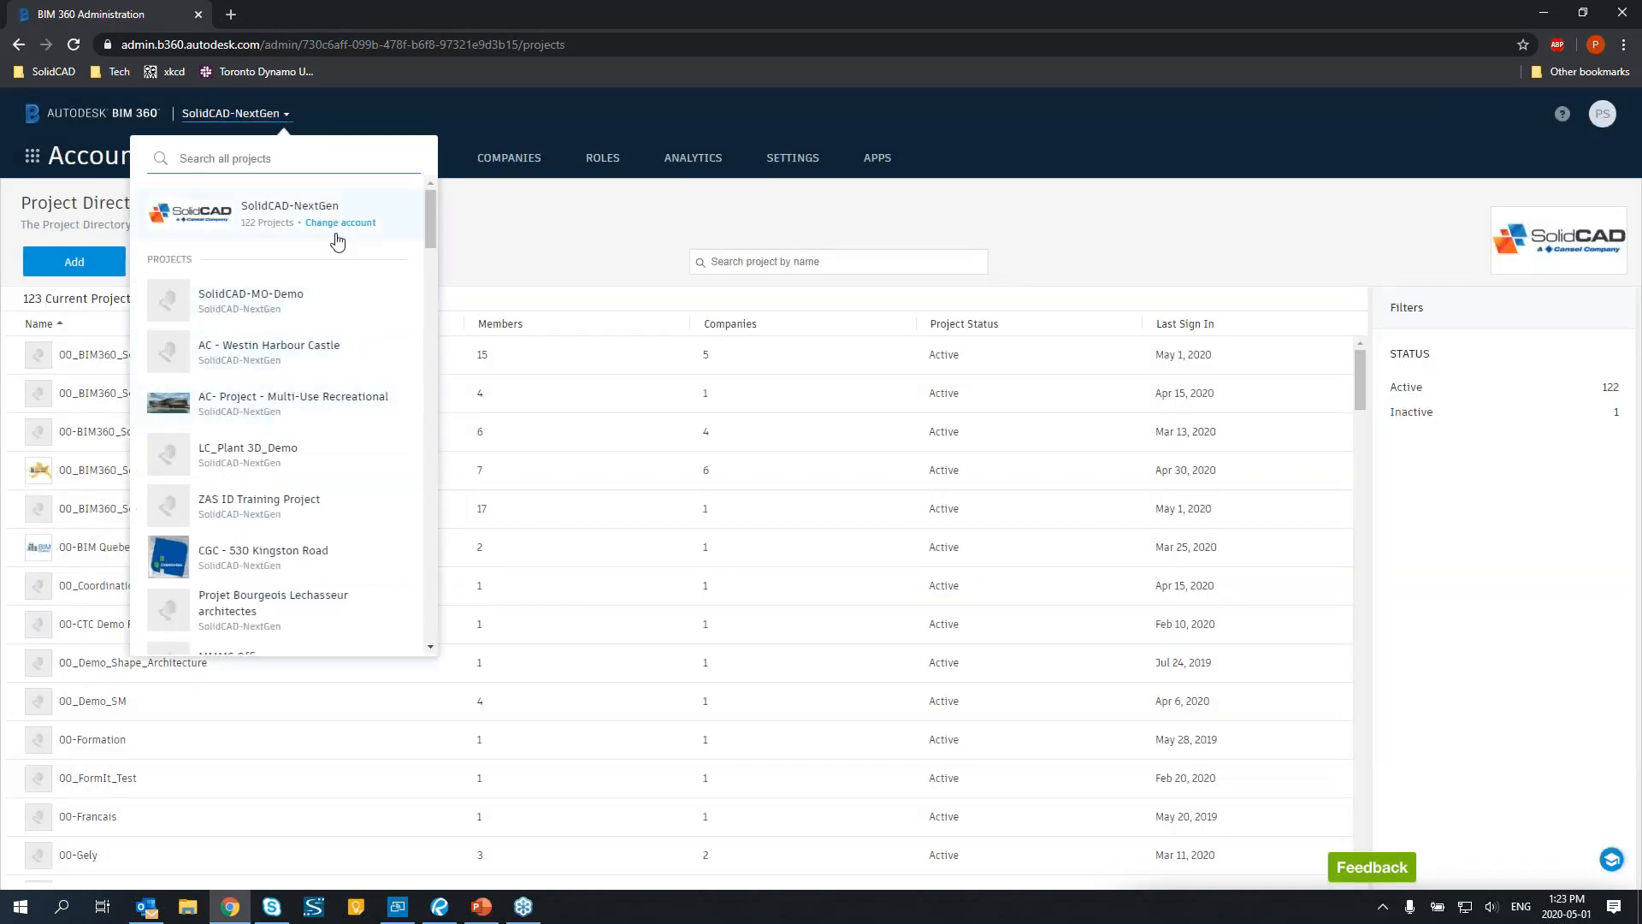
scroll(338, 445, "down", 3)
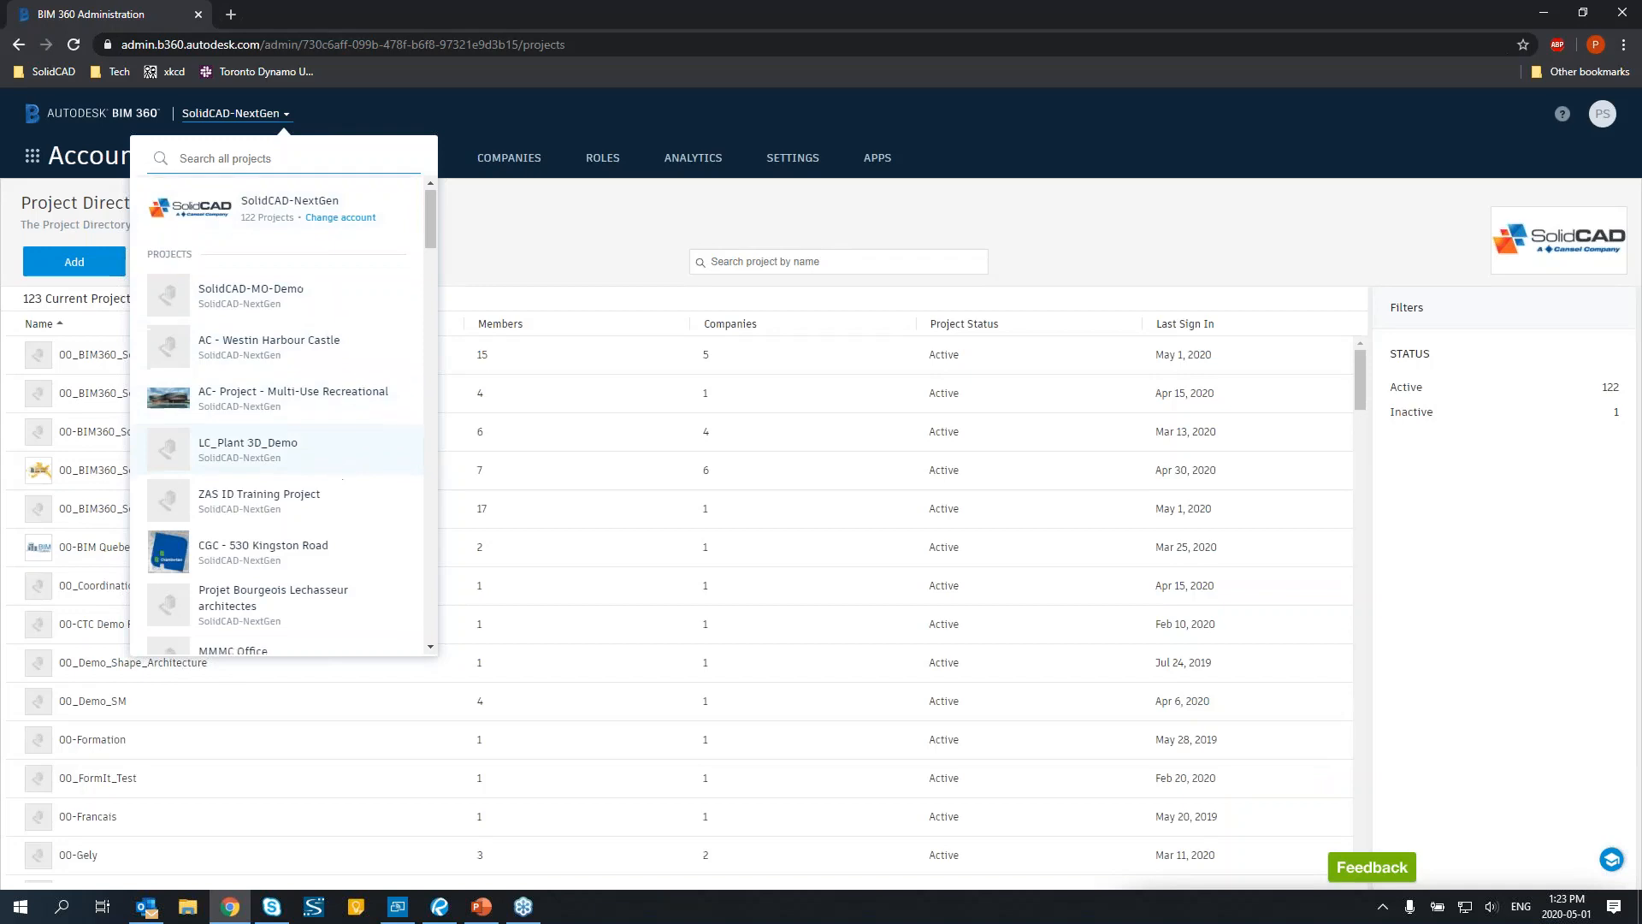
left_click(601, 92)
scroll(290, 466, "down", 19)
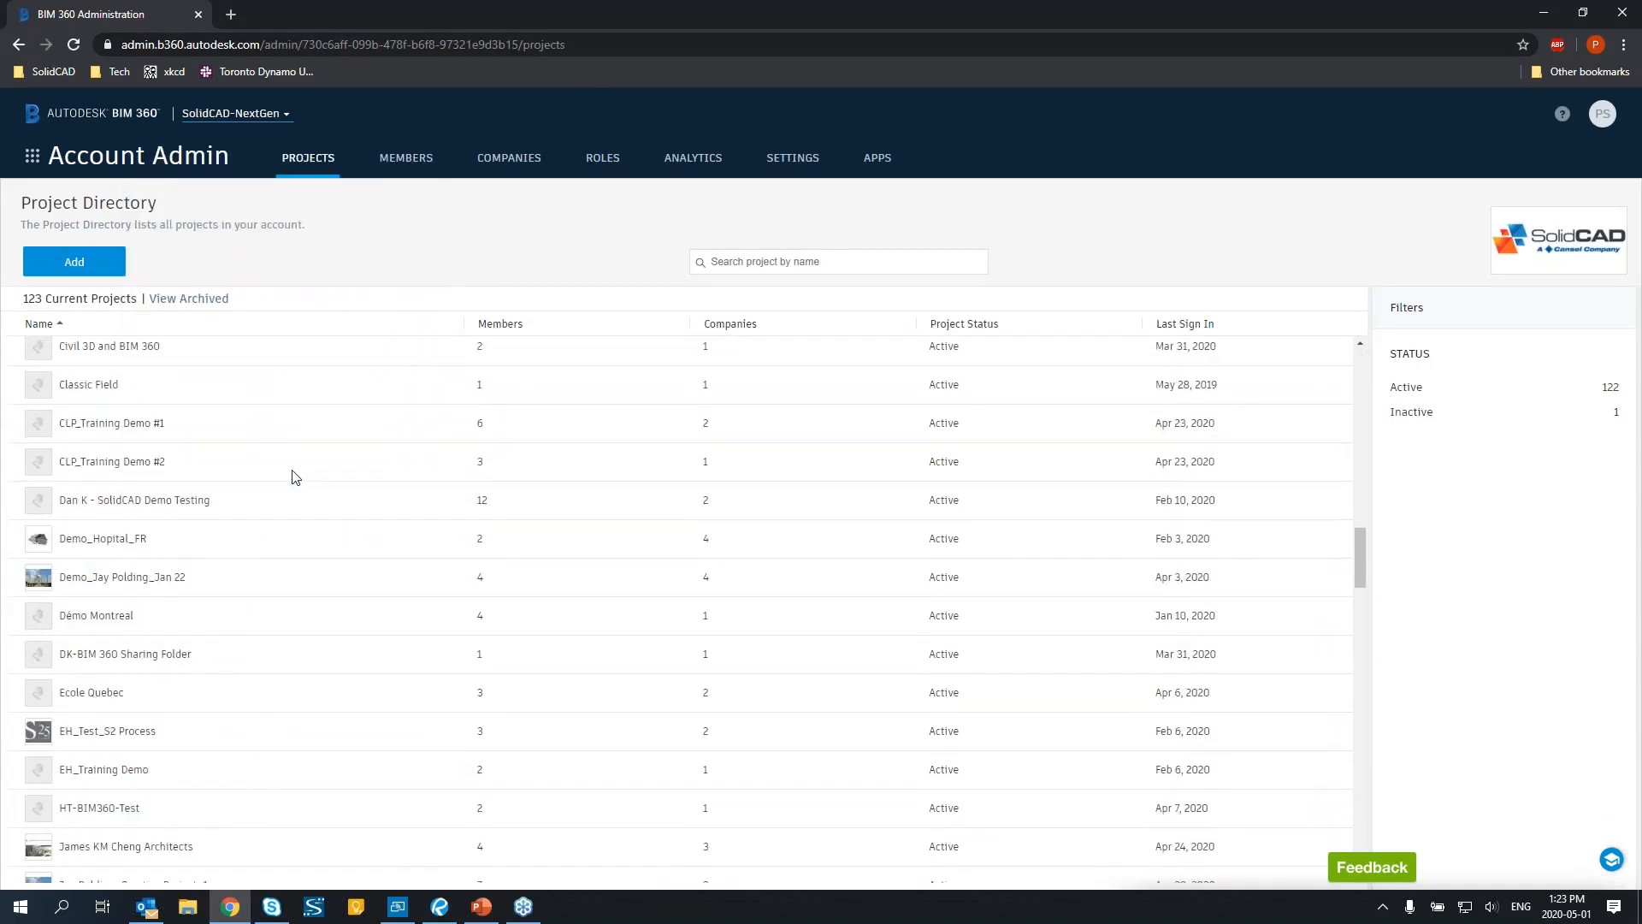
scroll(292, 477, "down", 5)
scroll(291, 476, "down", 18)
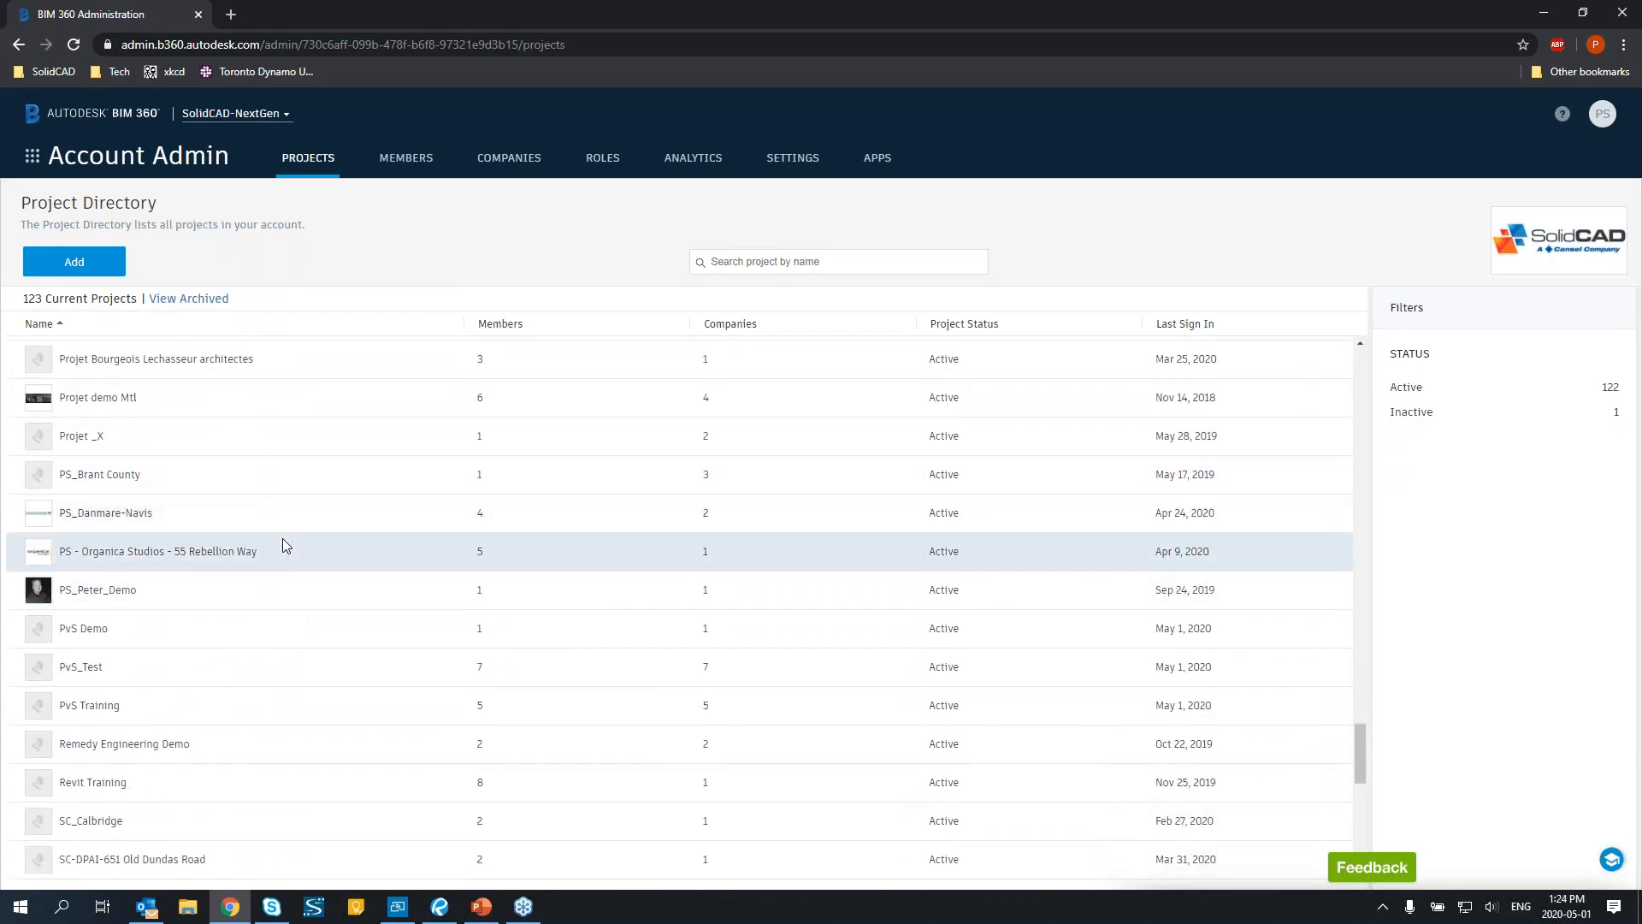
left_click(104, 627)
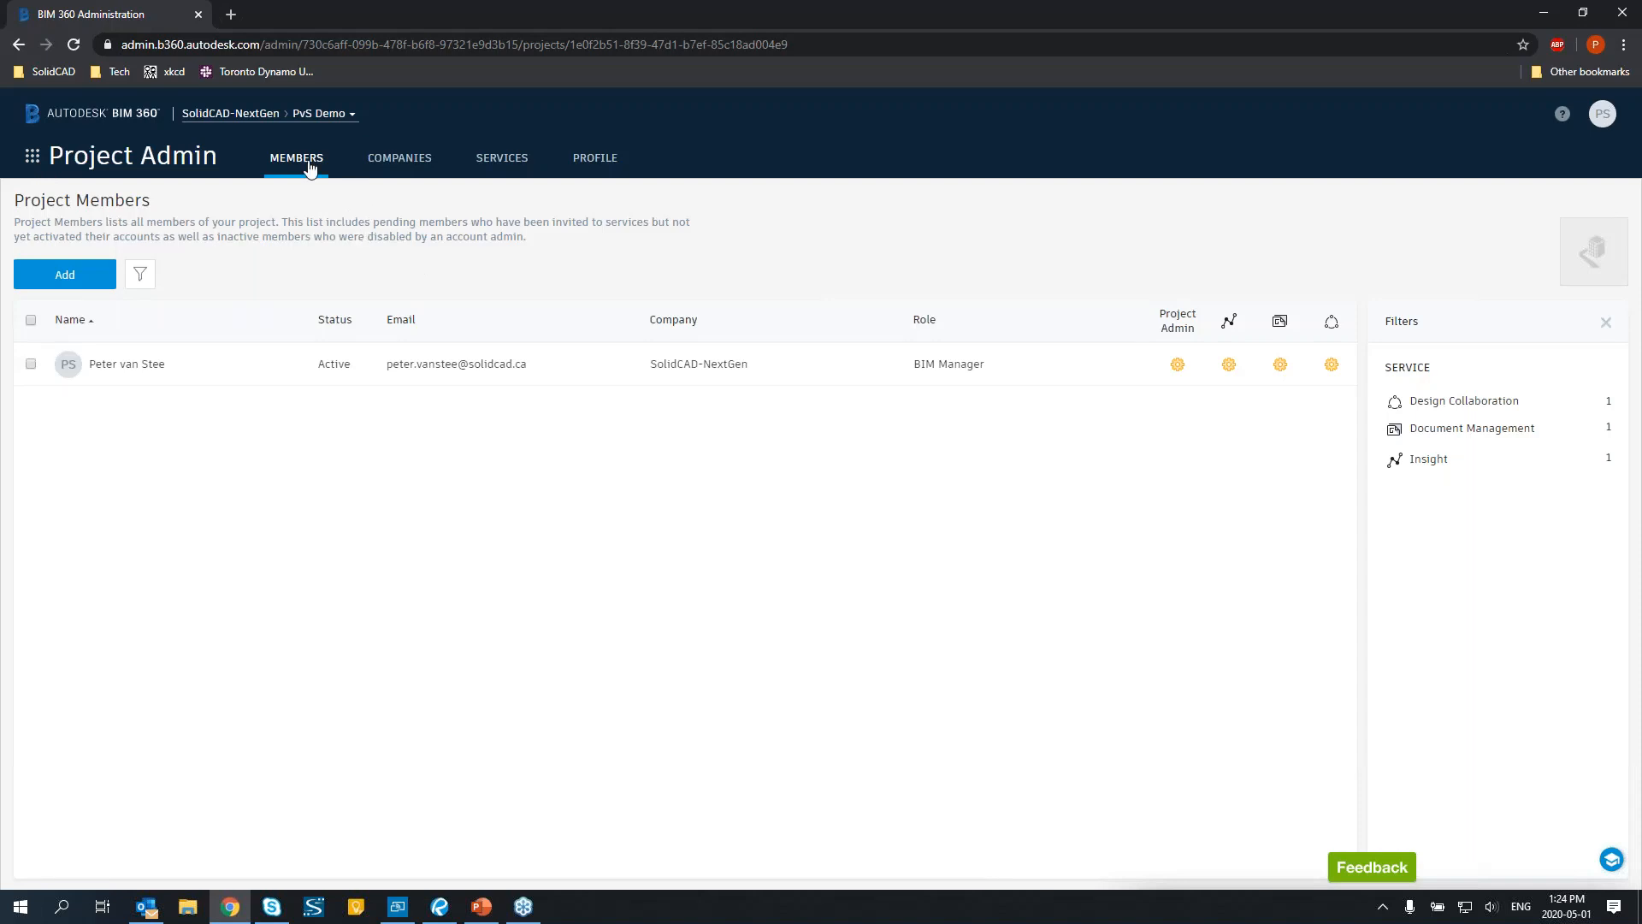
Start adding a project member by searching for the colleague's name and selecting the matching SolidCAD account.
left_click(96, 283)
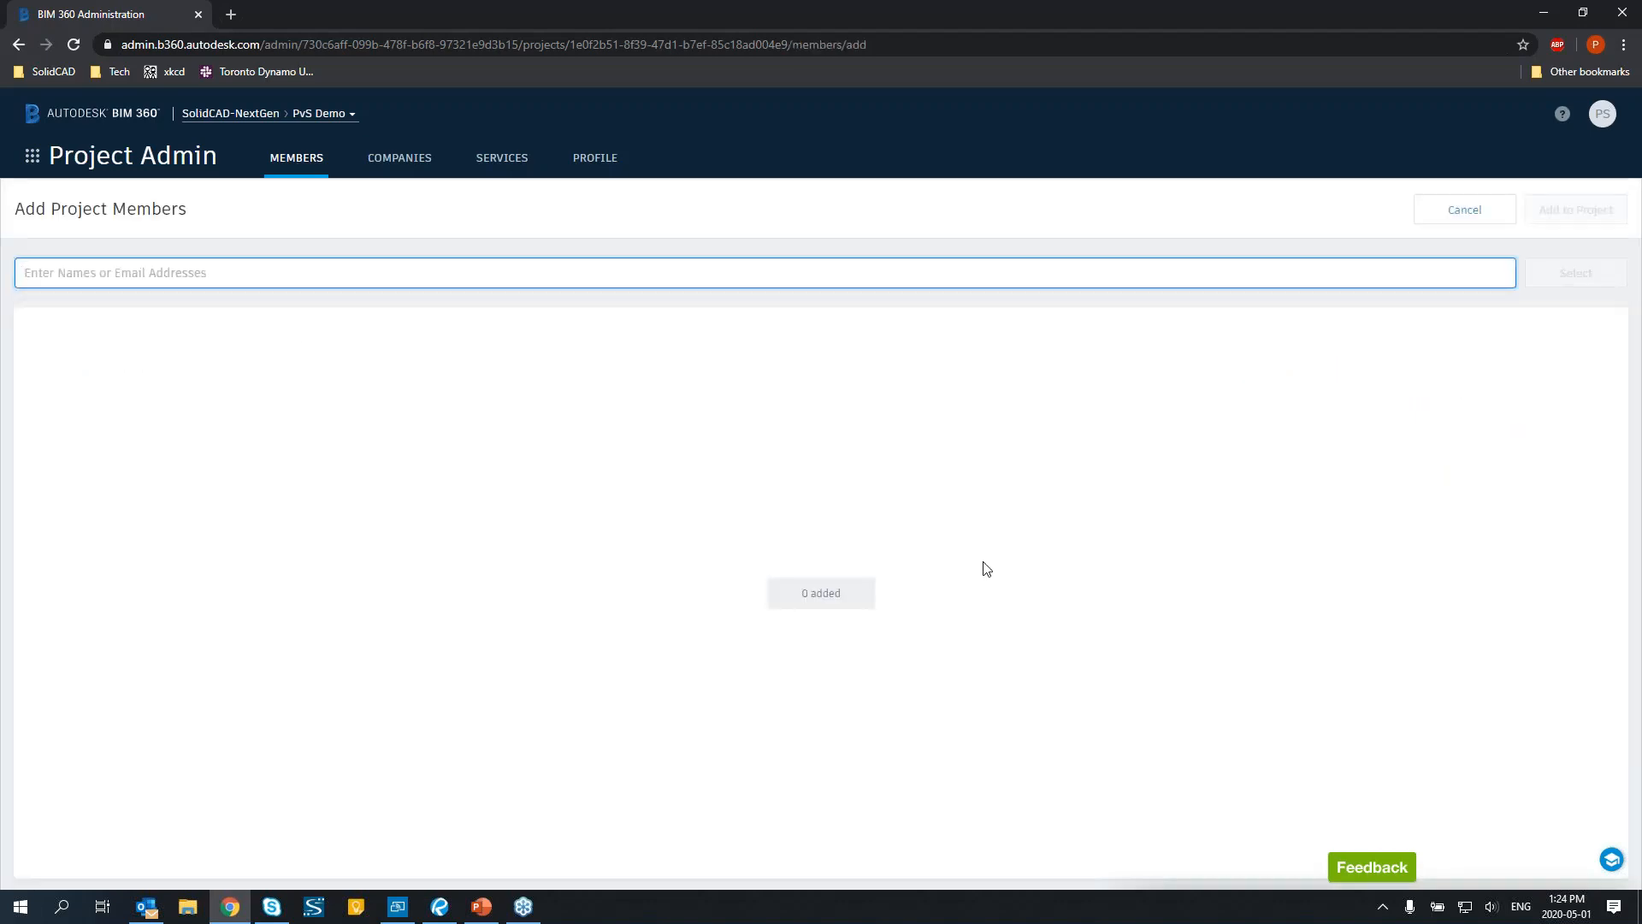
type("evi")
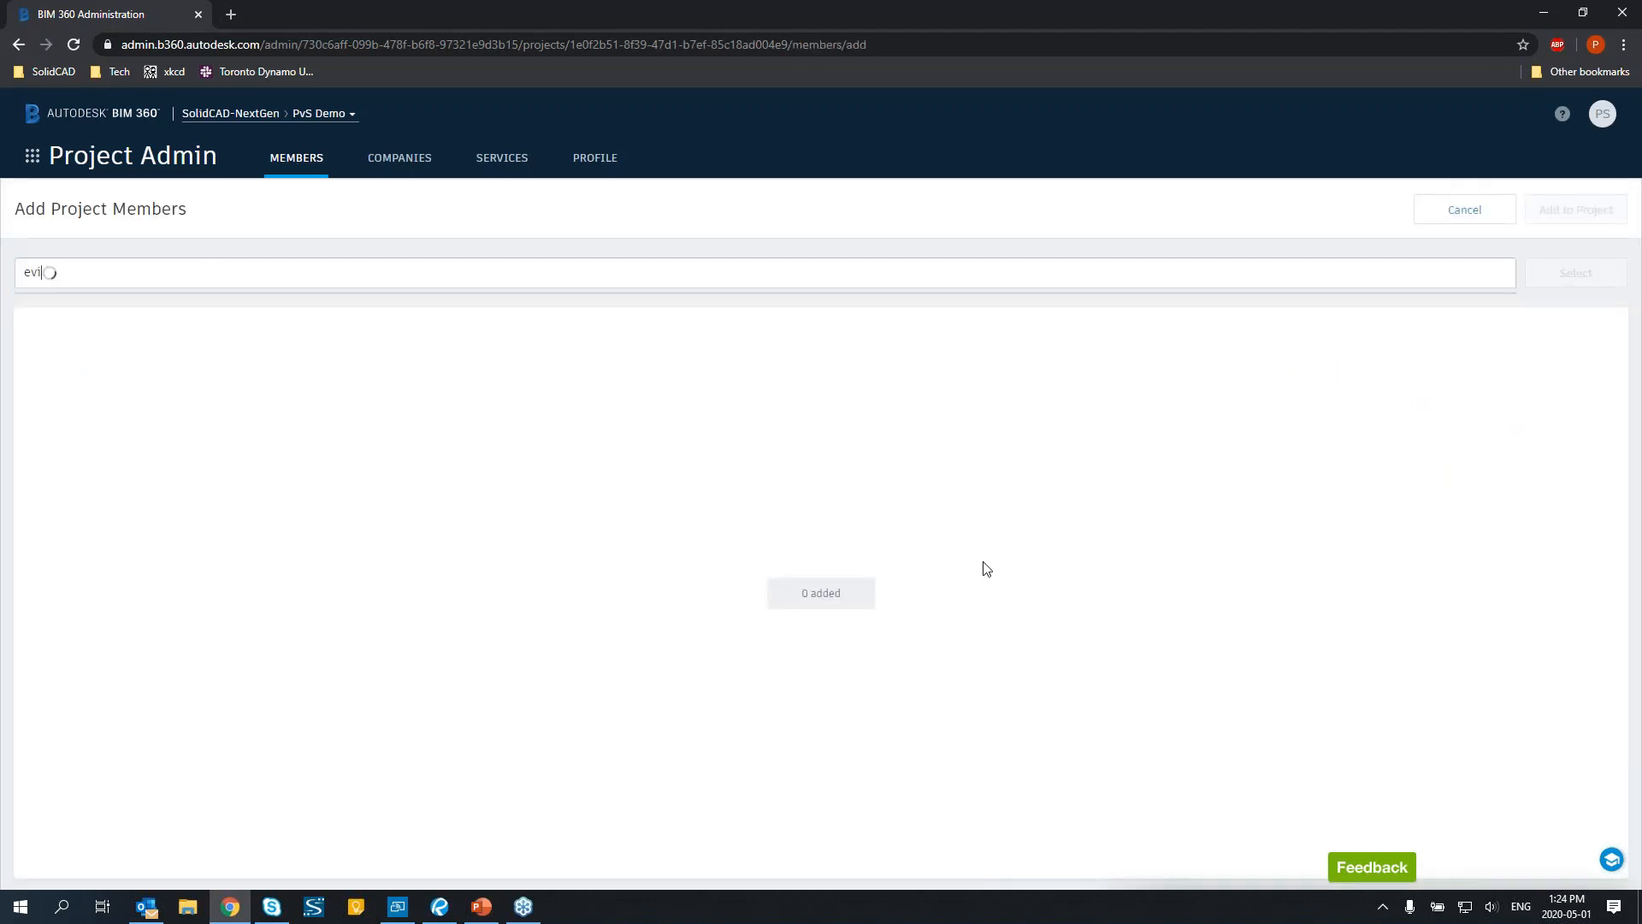
key("BackSpace")
type("a")
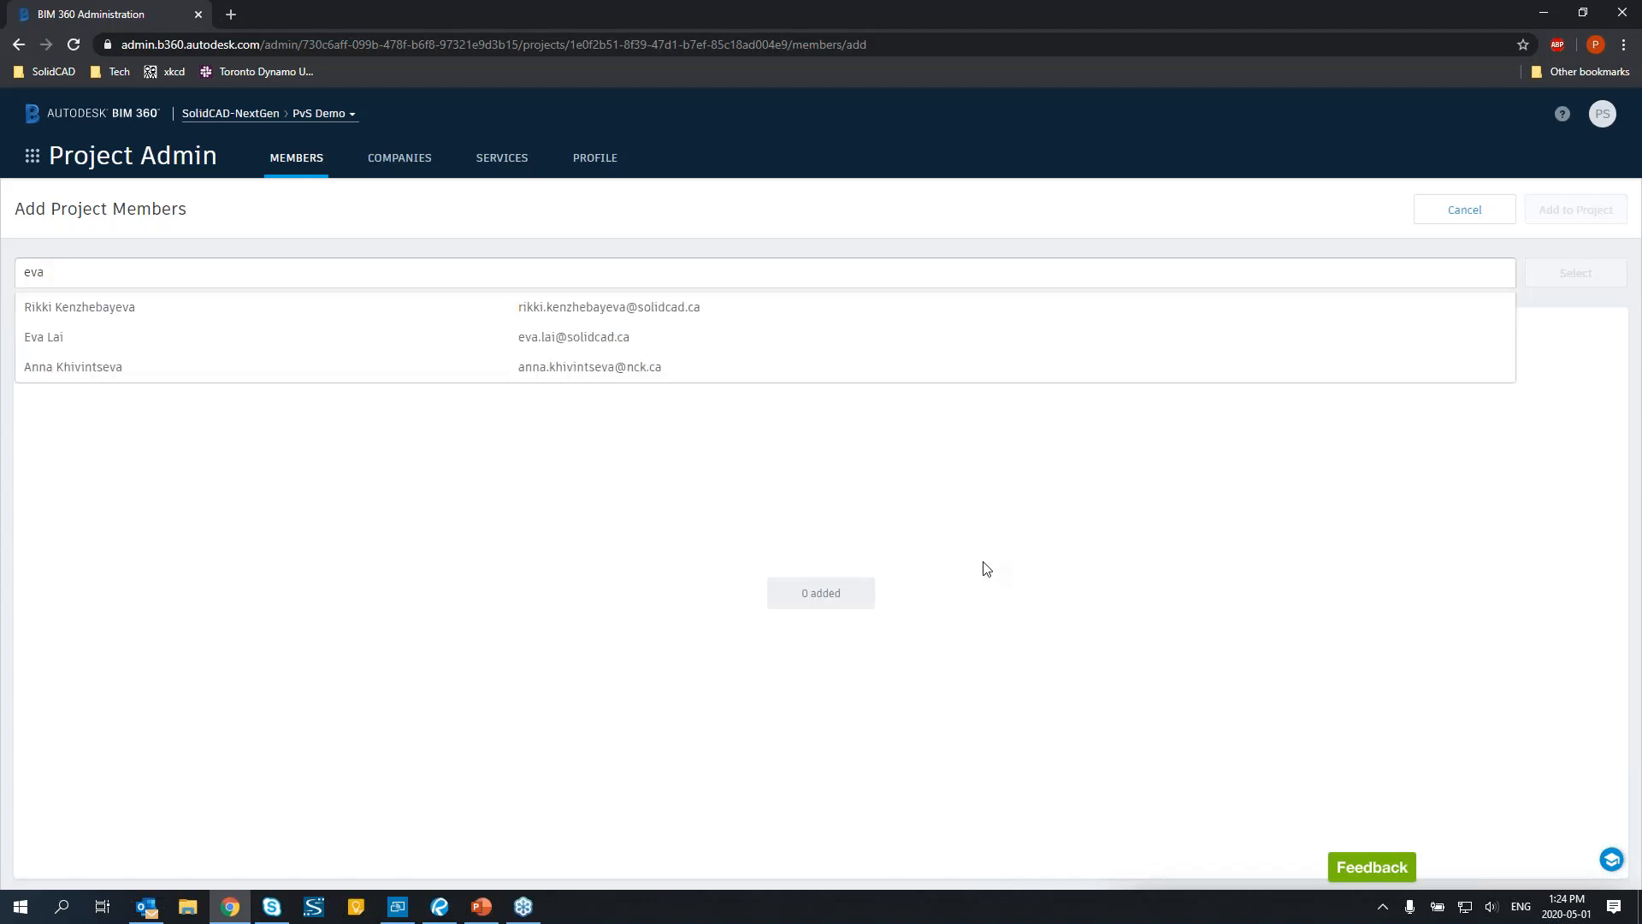
left_click(685, 337)
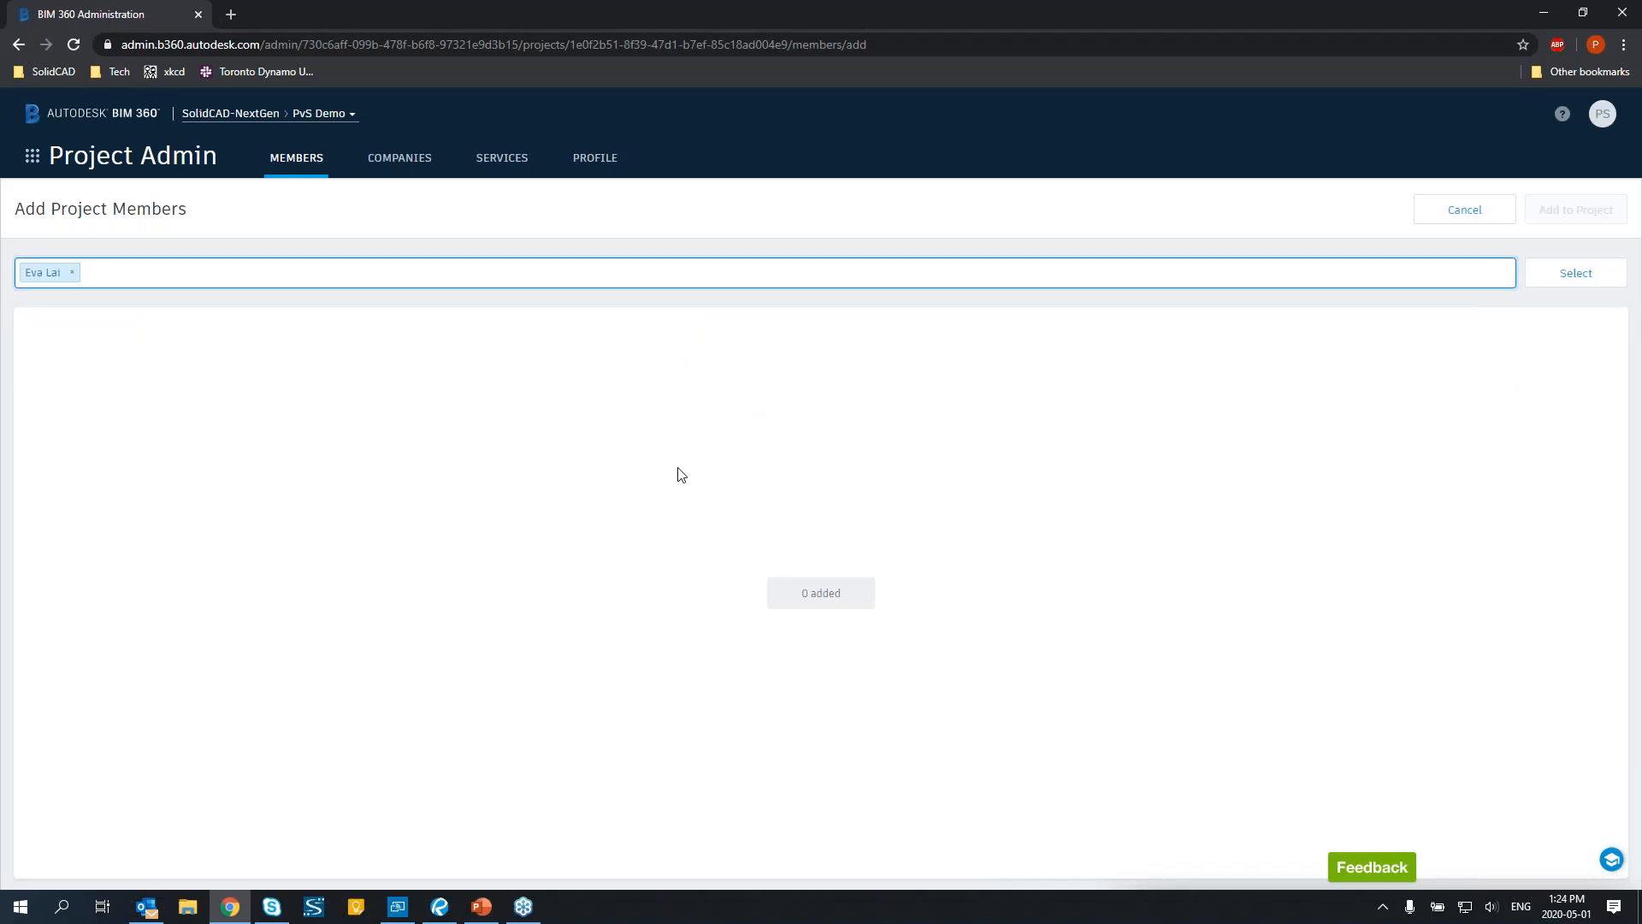
left_click(1543, 272)
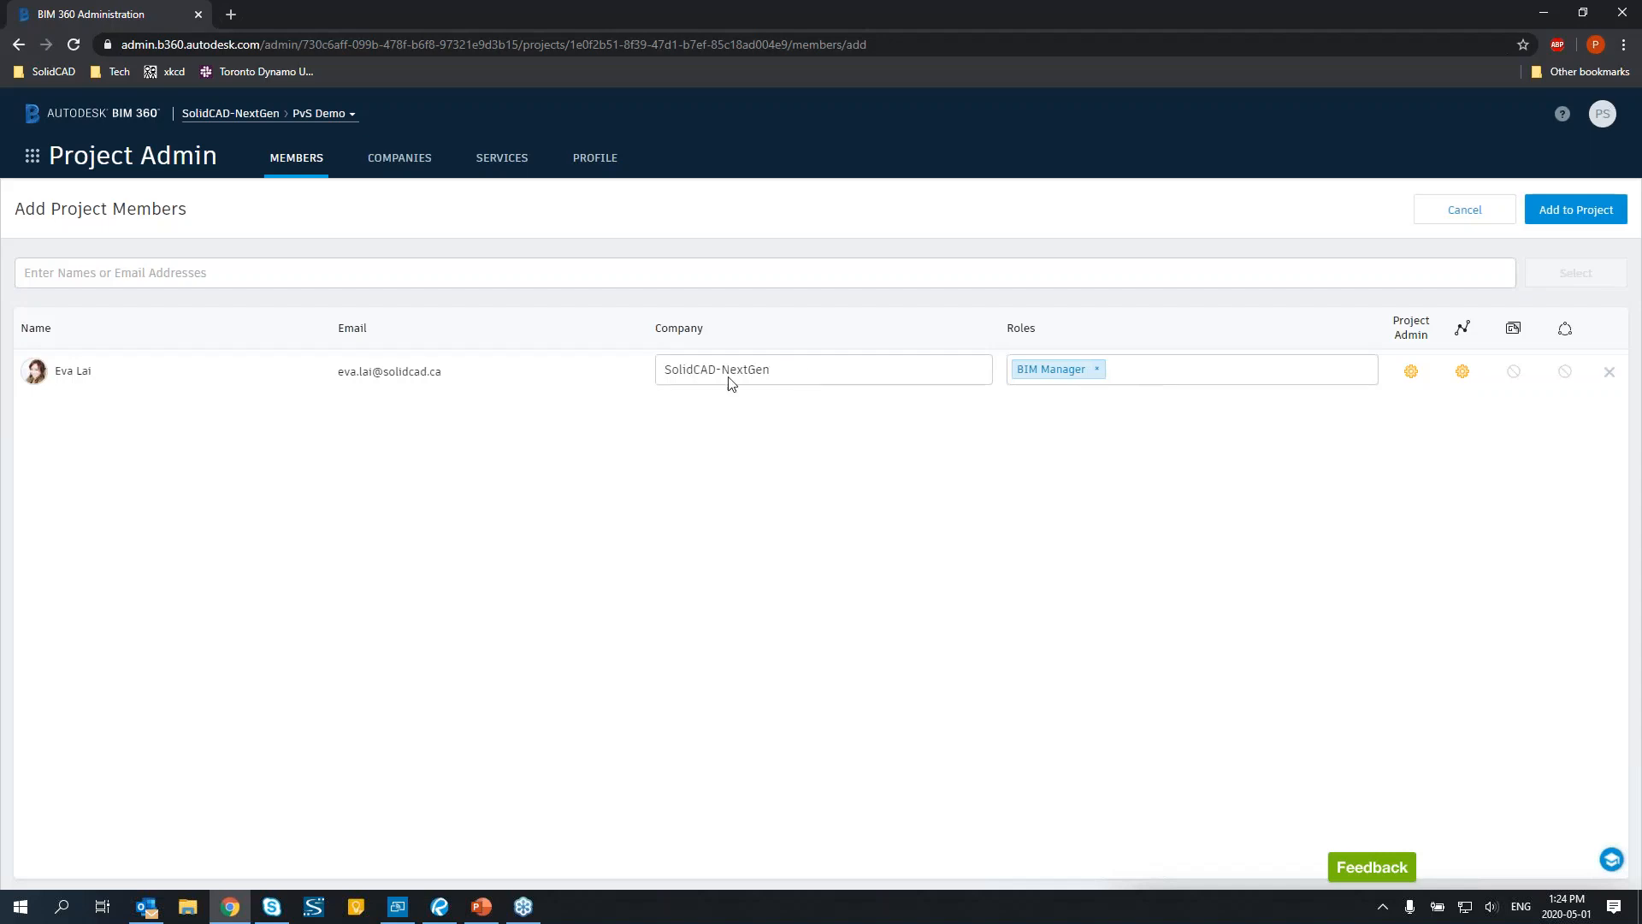
Choose SolidCAD-NextGen as the new member's company and replace the BIM Manager role with Architect.
left_click(783, 375)
scroll(787, 480, "down", 2)
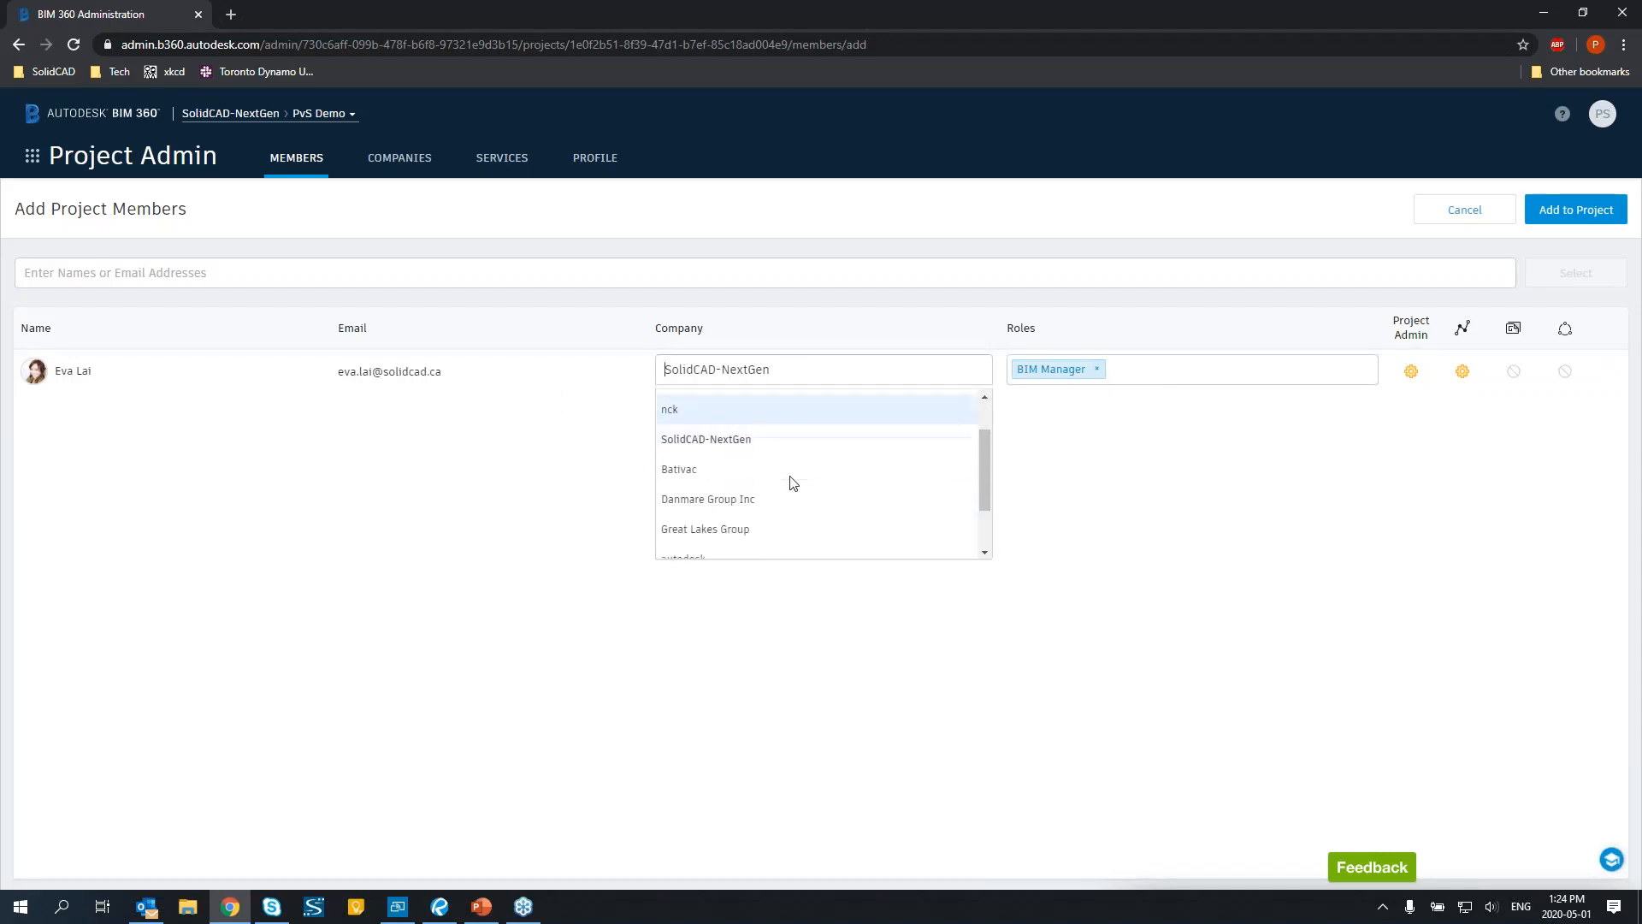
scroll(830, 485, "up", 3)
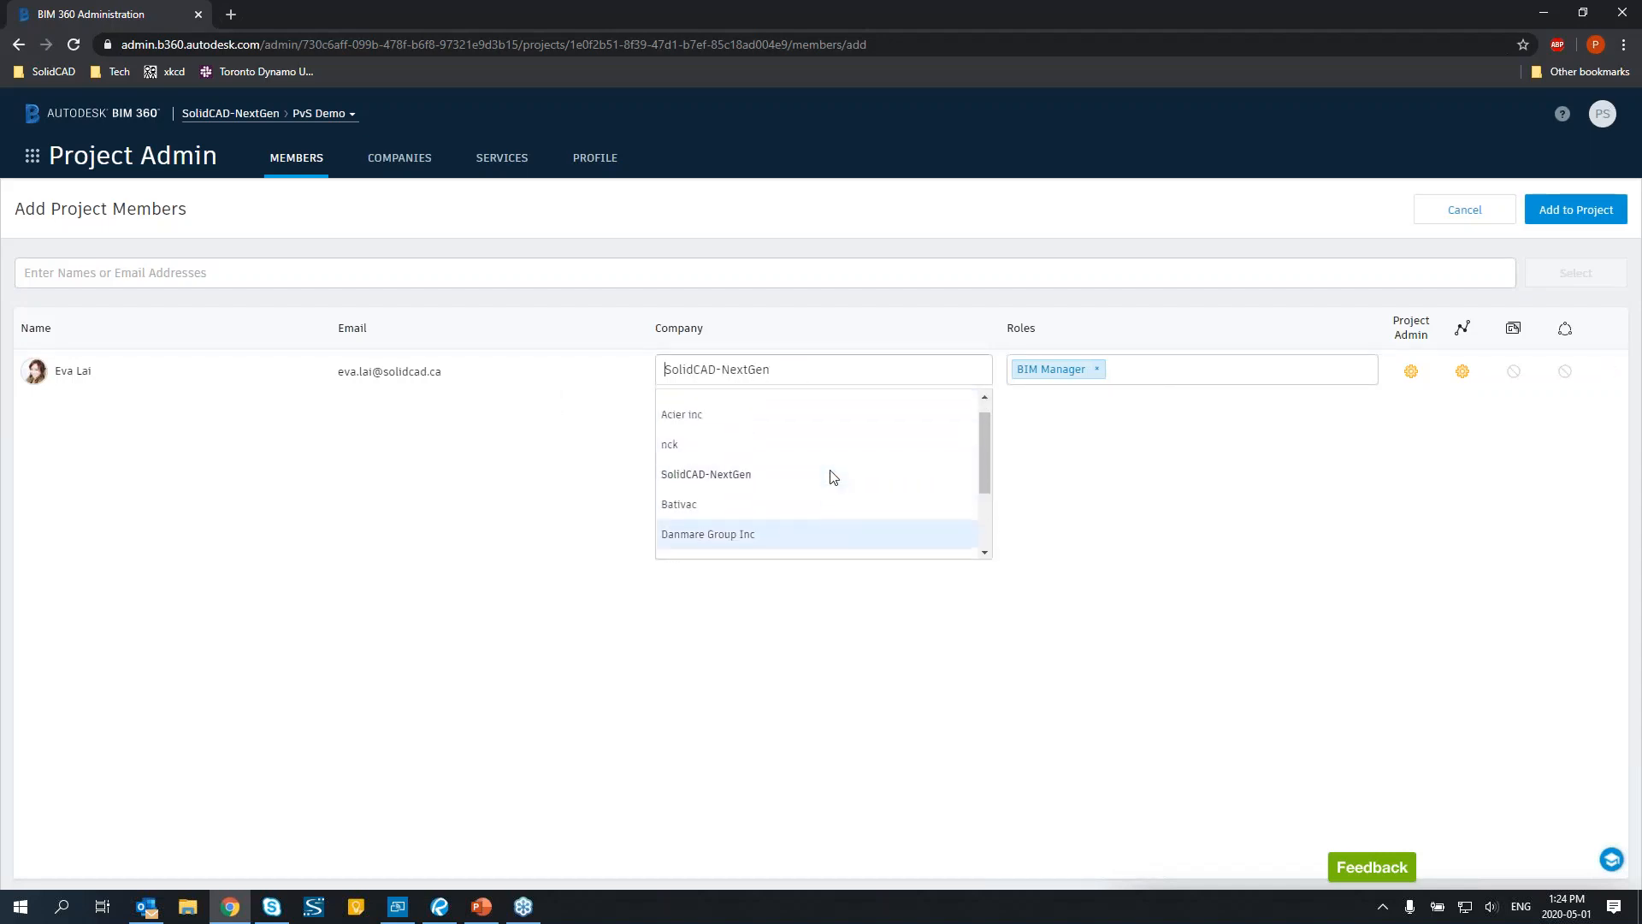
left_click(829, 496)
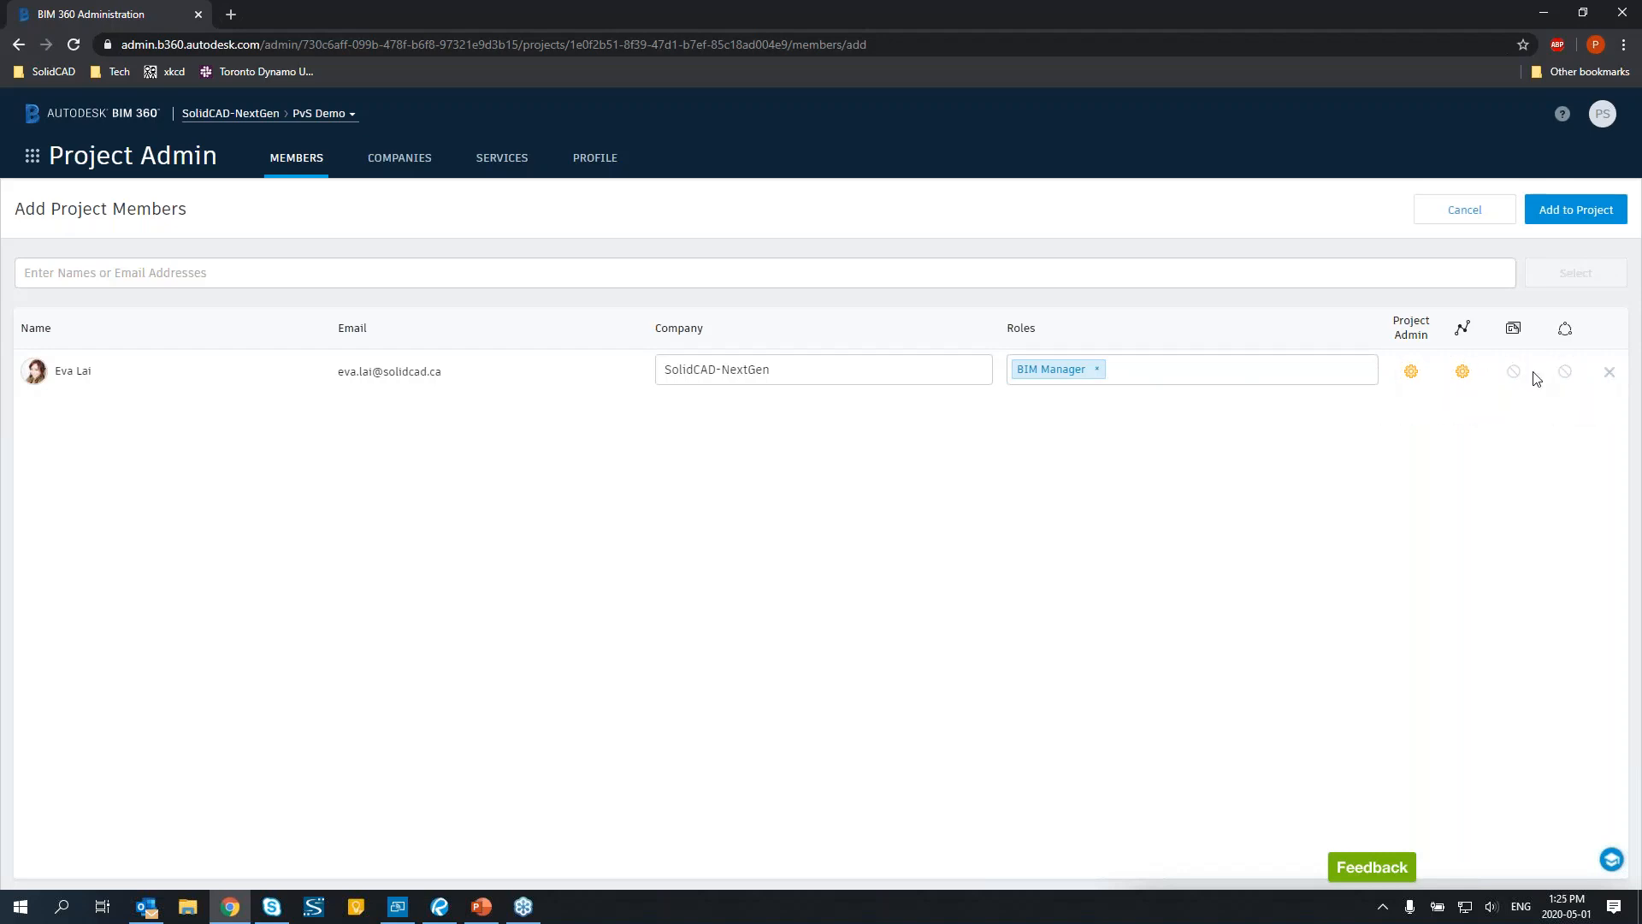
left_click(1099, 370)
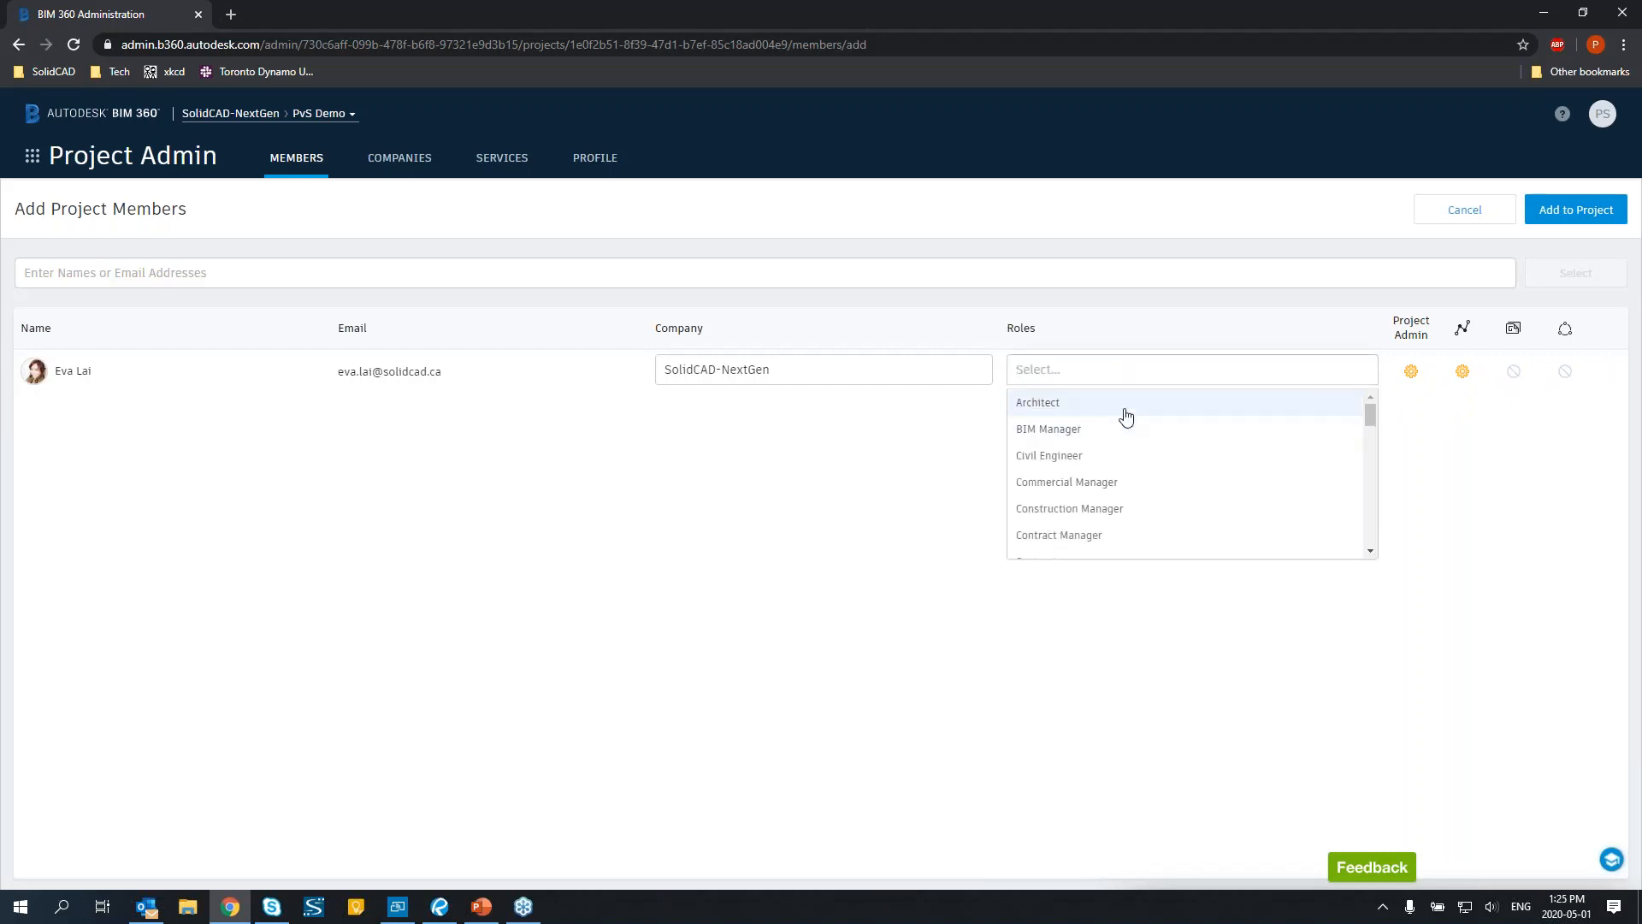
left_click(1096, 414)
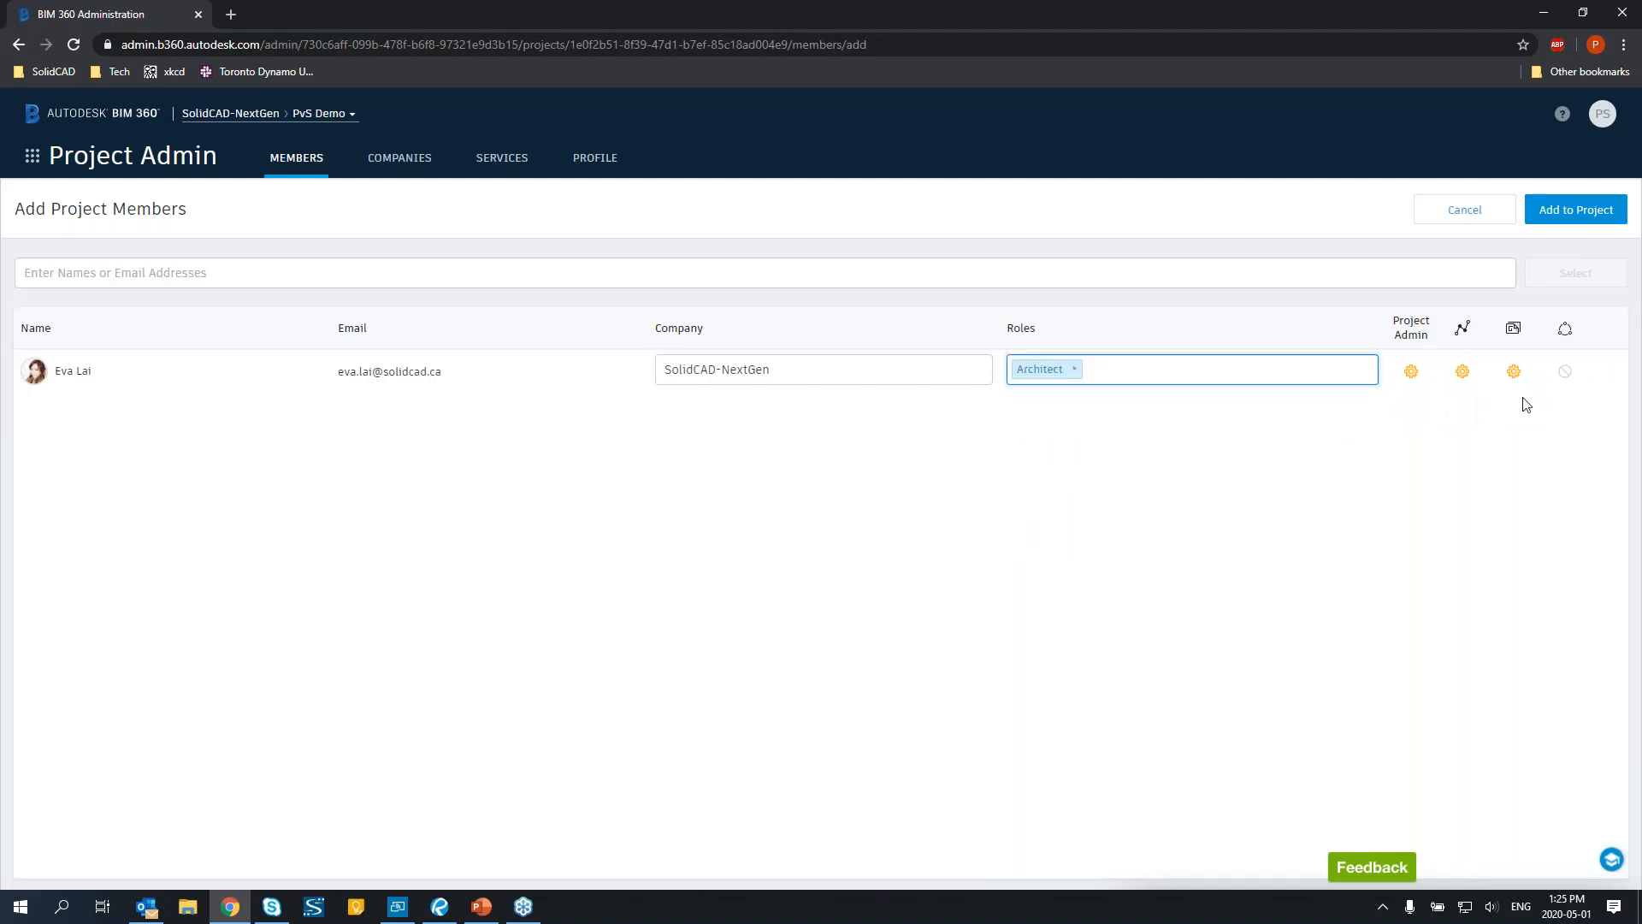
Try revoking the new member's Project Admin rights and granting Design Collaboration access, then reverse both access changes.
left_click(1412, 373)
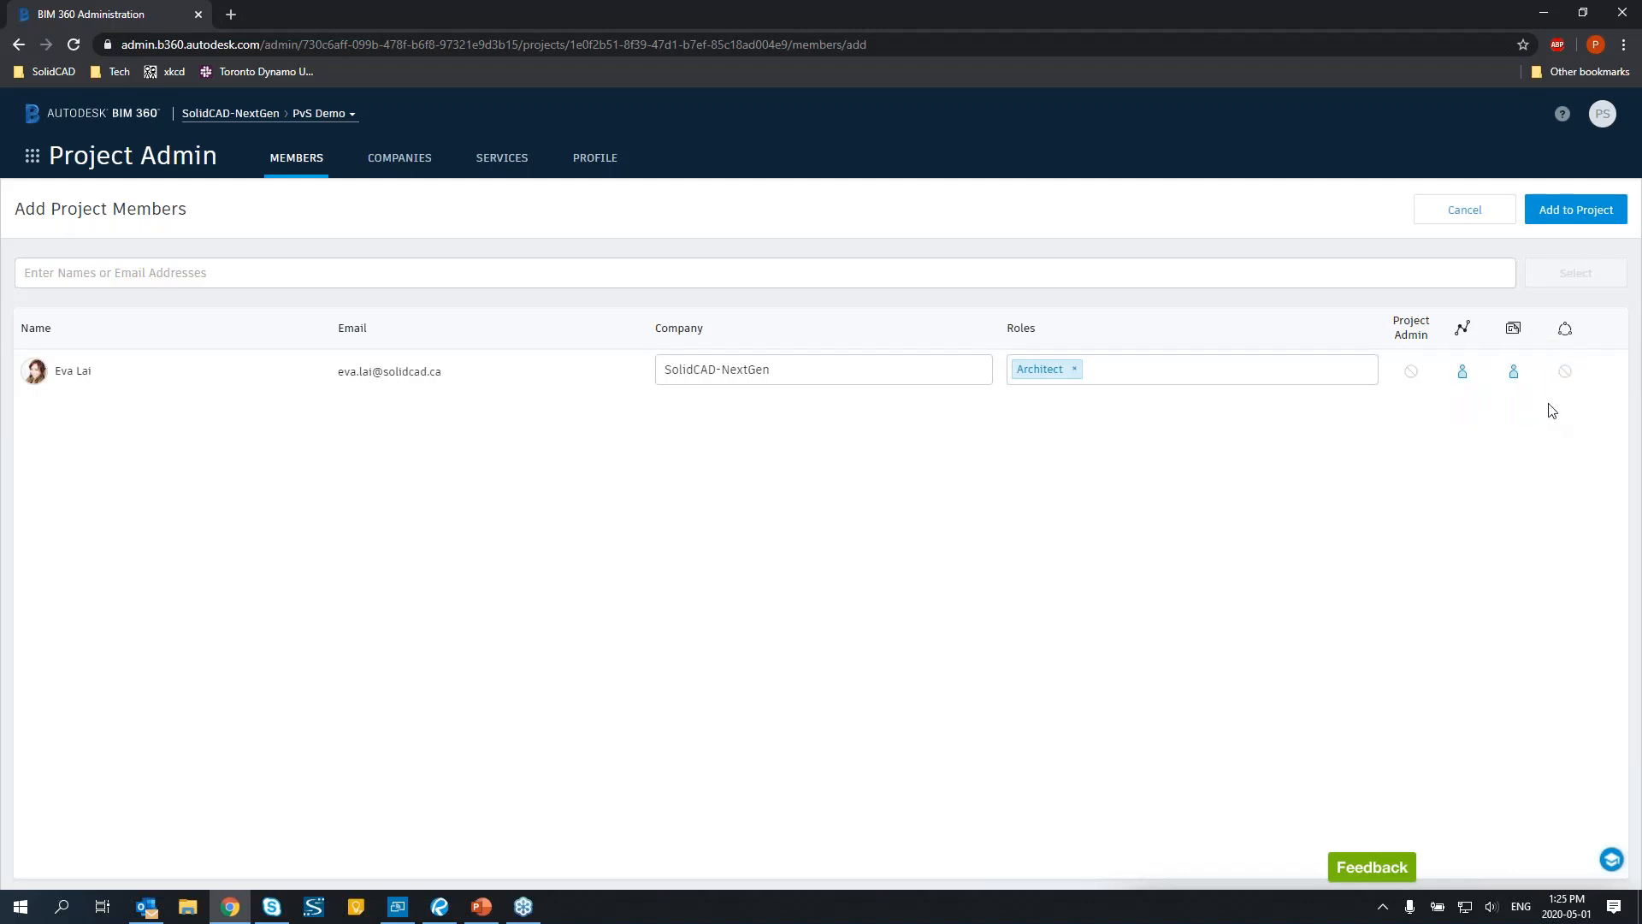
left_click(1563, 374)
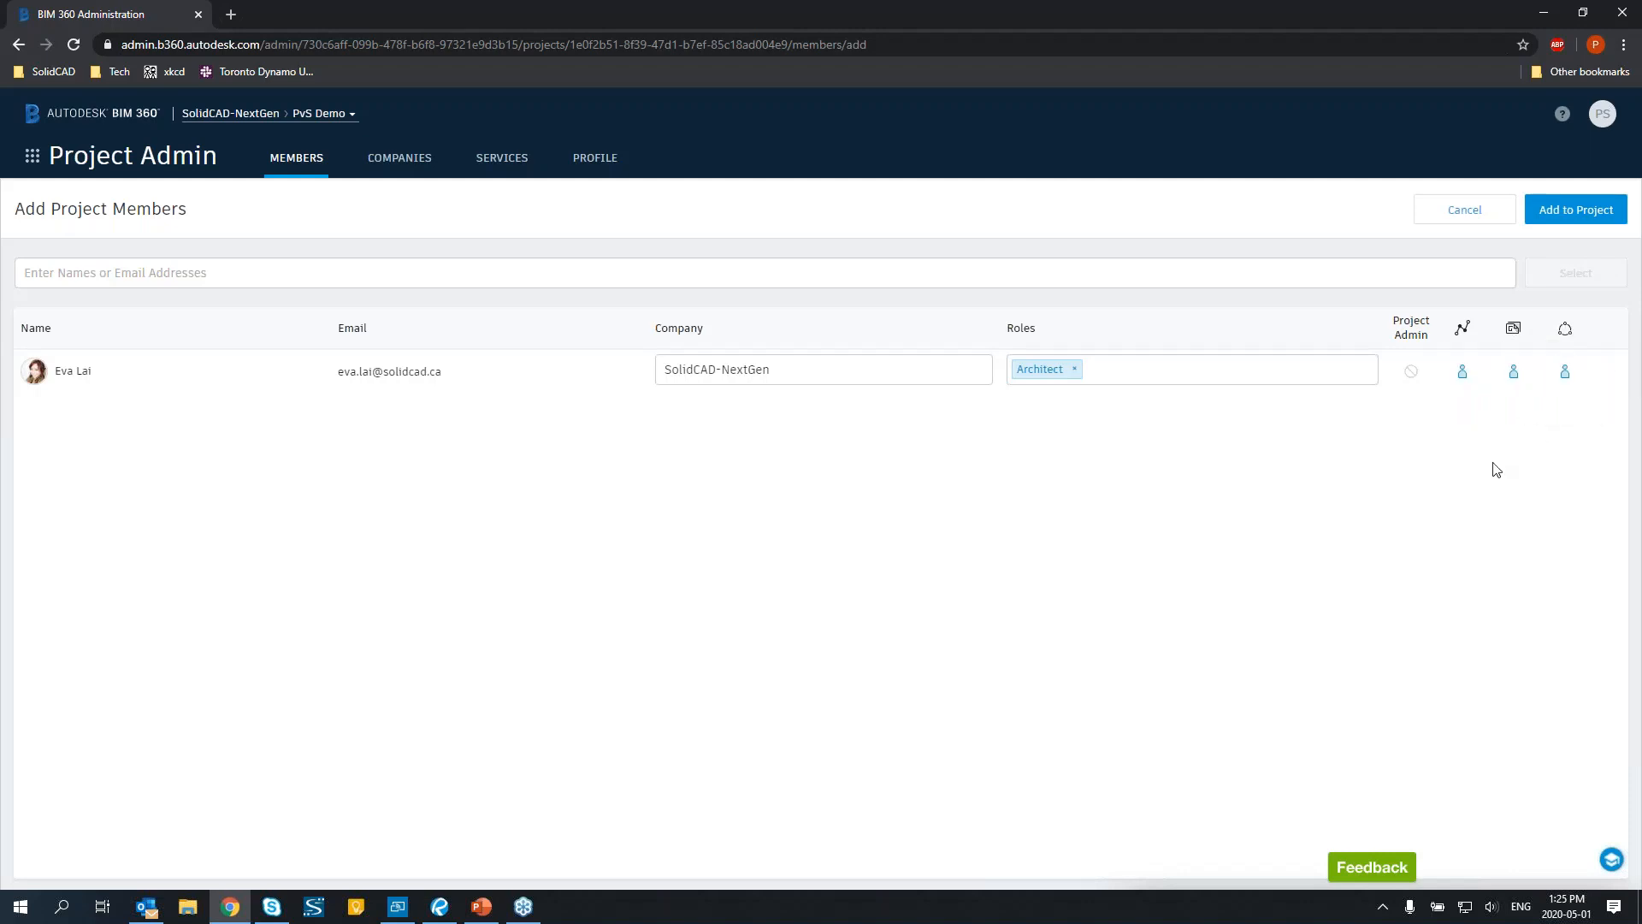
right_click(1564, 385)
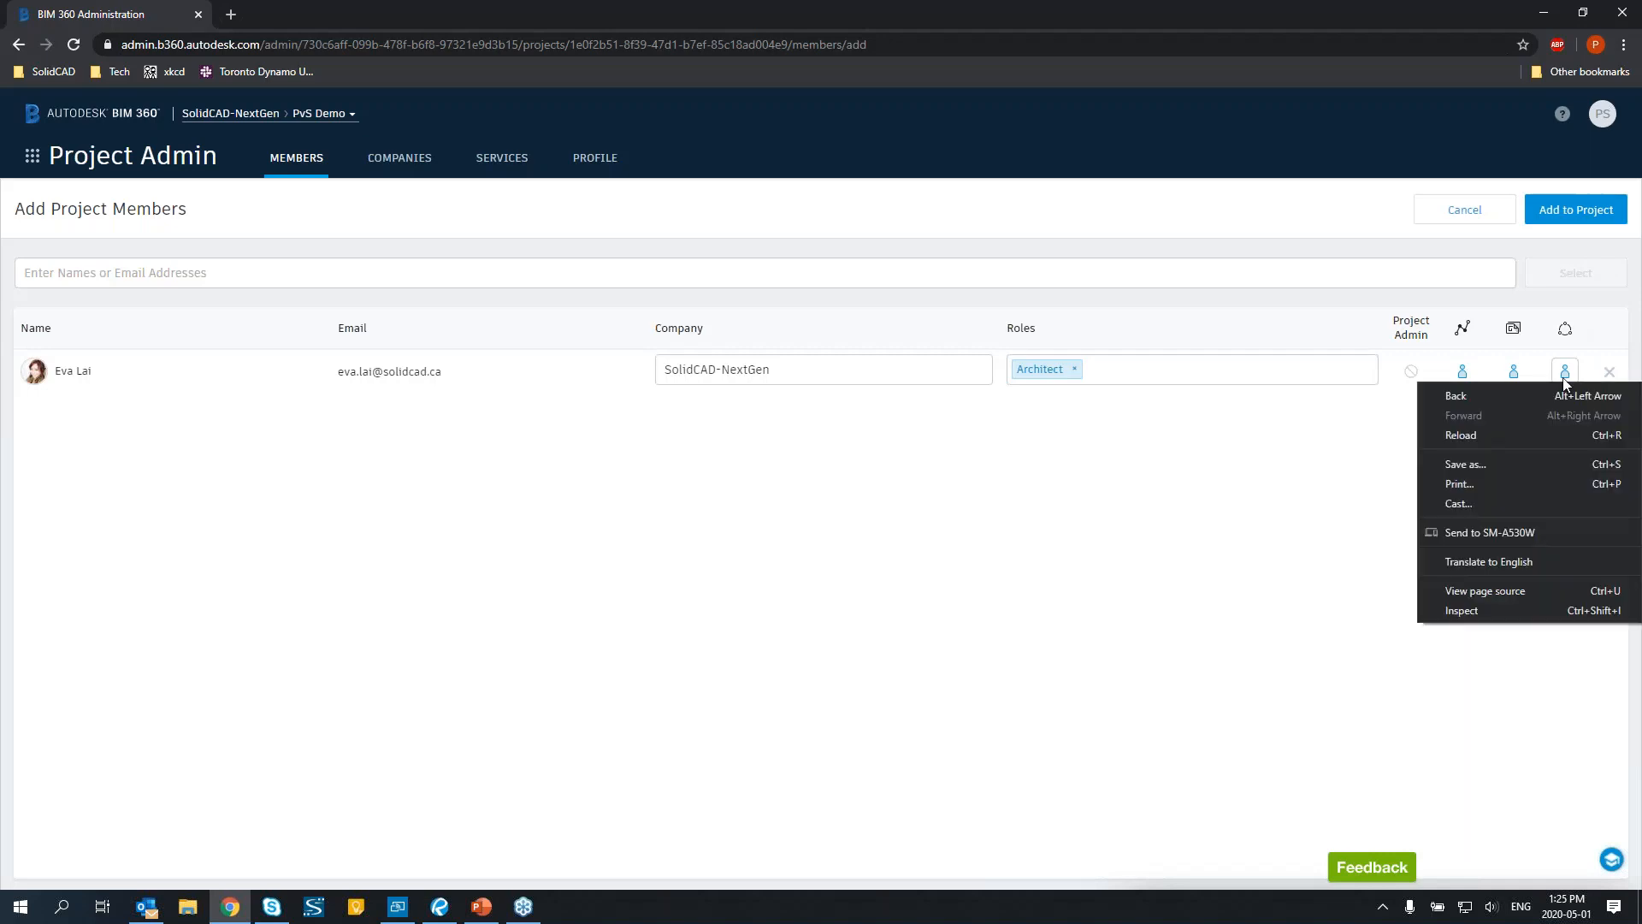
left_click(1564, 376)
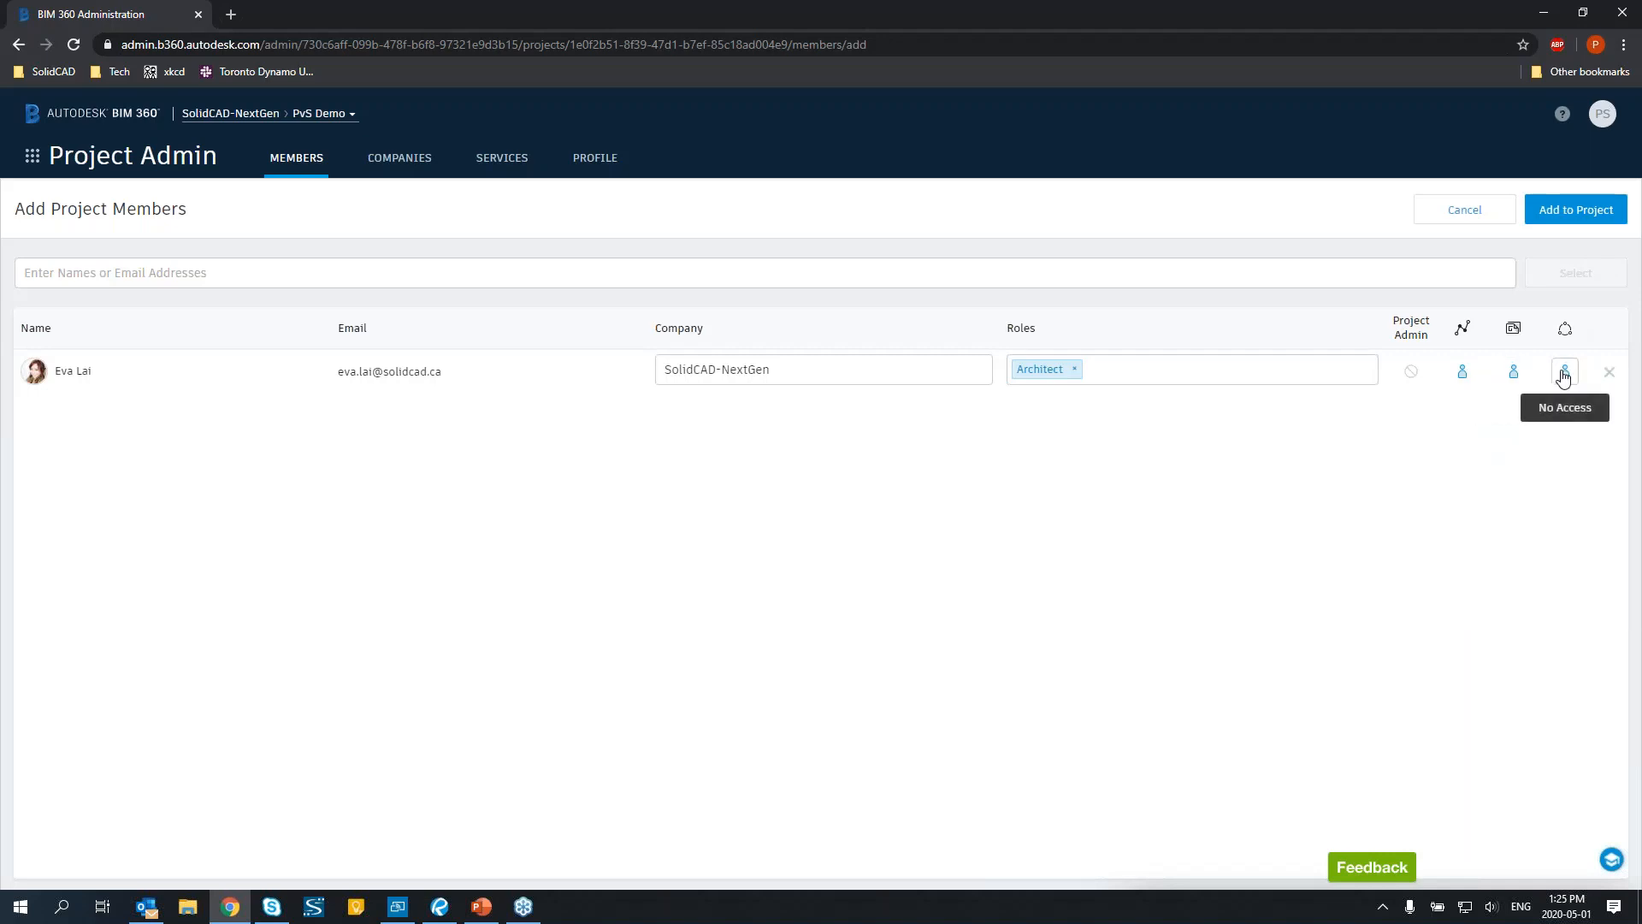
left_click(1565, 378)
left_click(1420, 376)
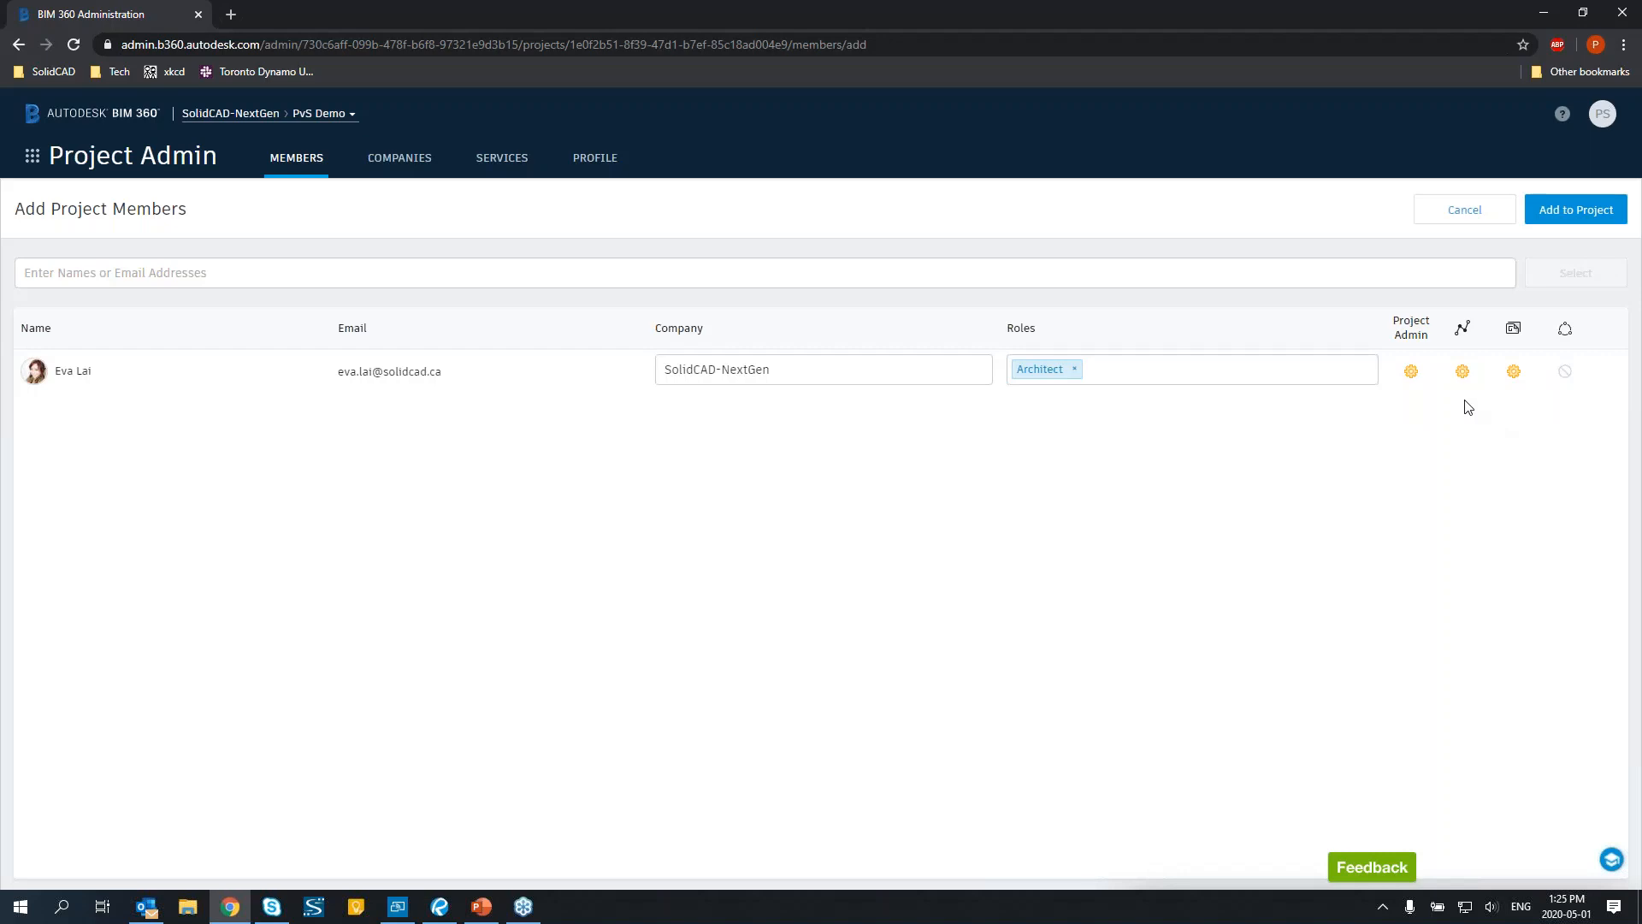
View the SolidCAD-NextGen company profile from the project's companies and examine the account roles' default module access.
left_click(409, 170)
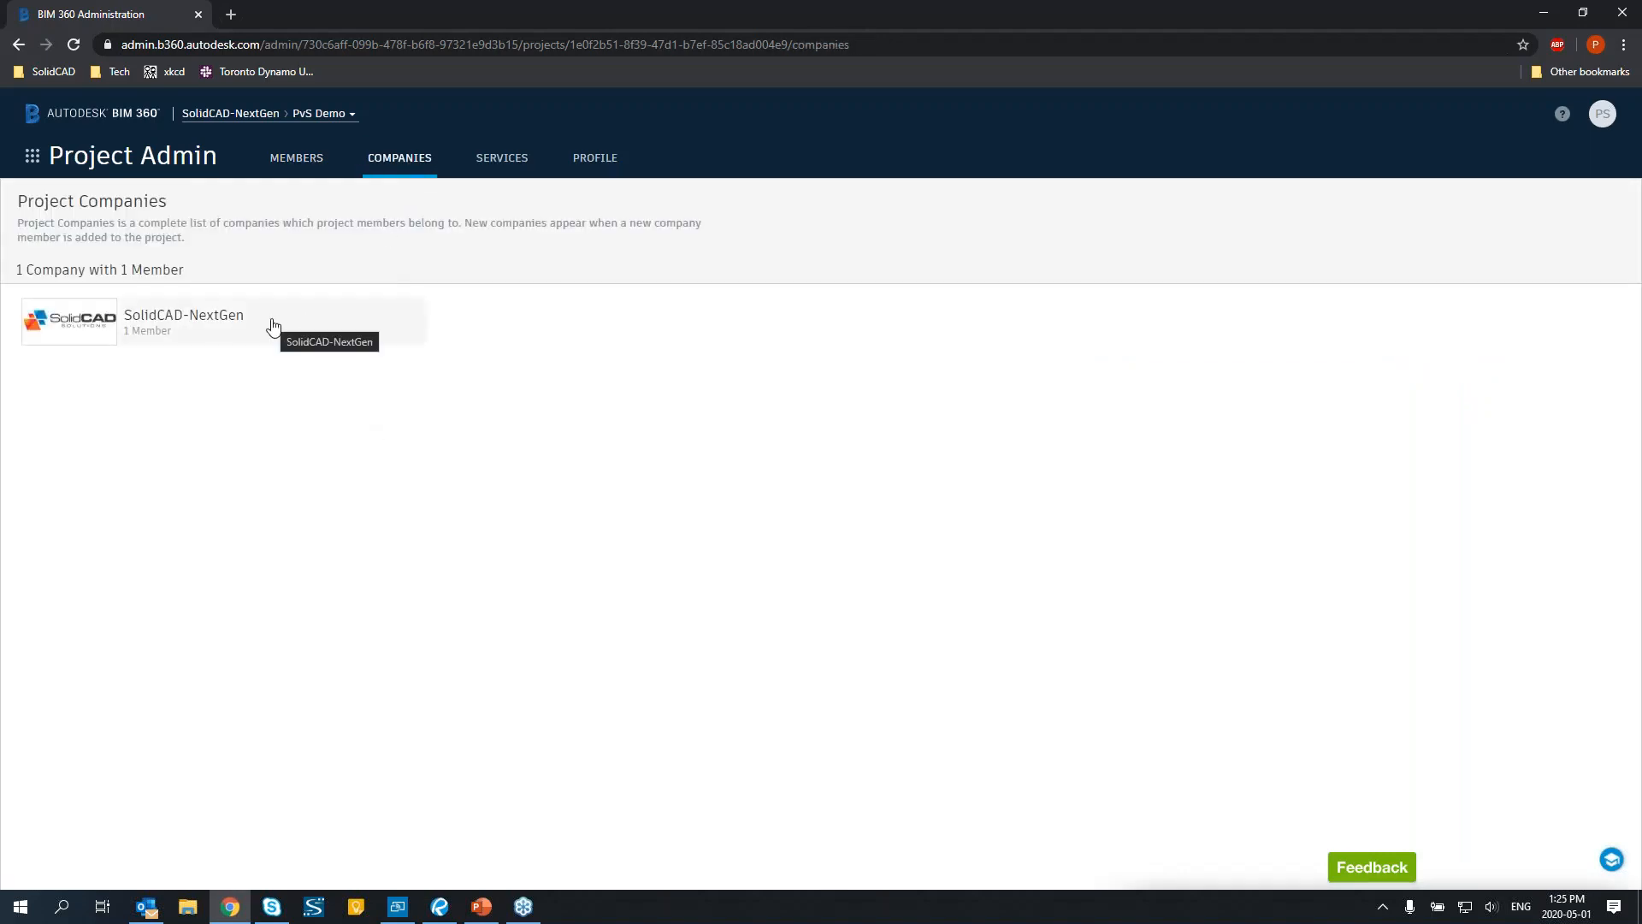
left_click(293, 339)
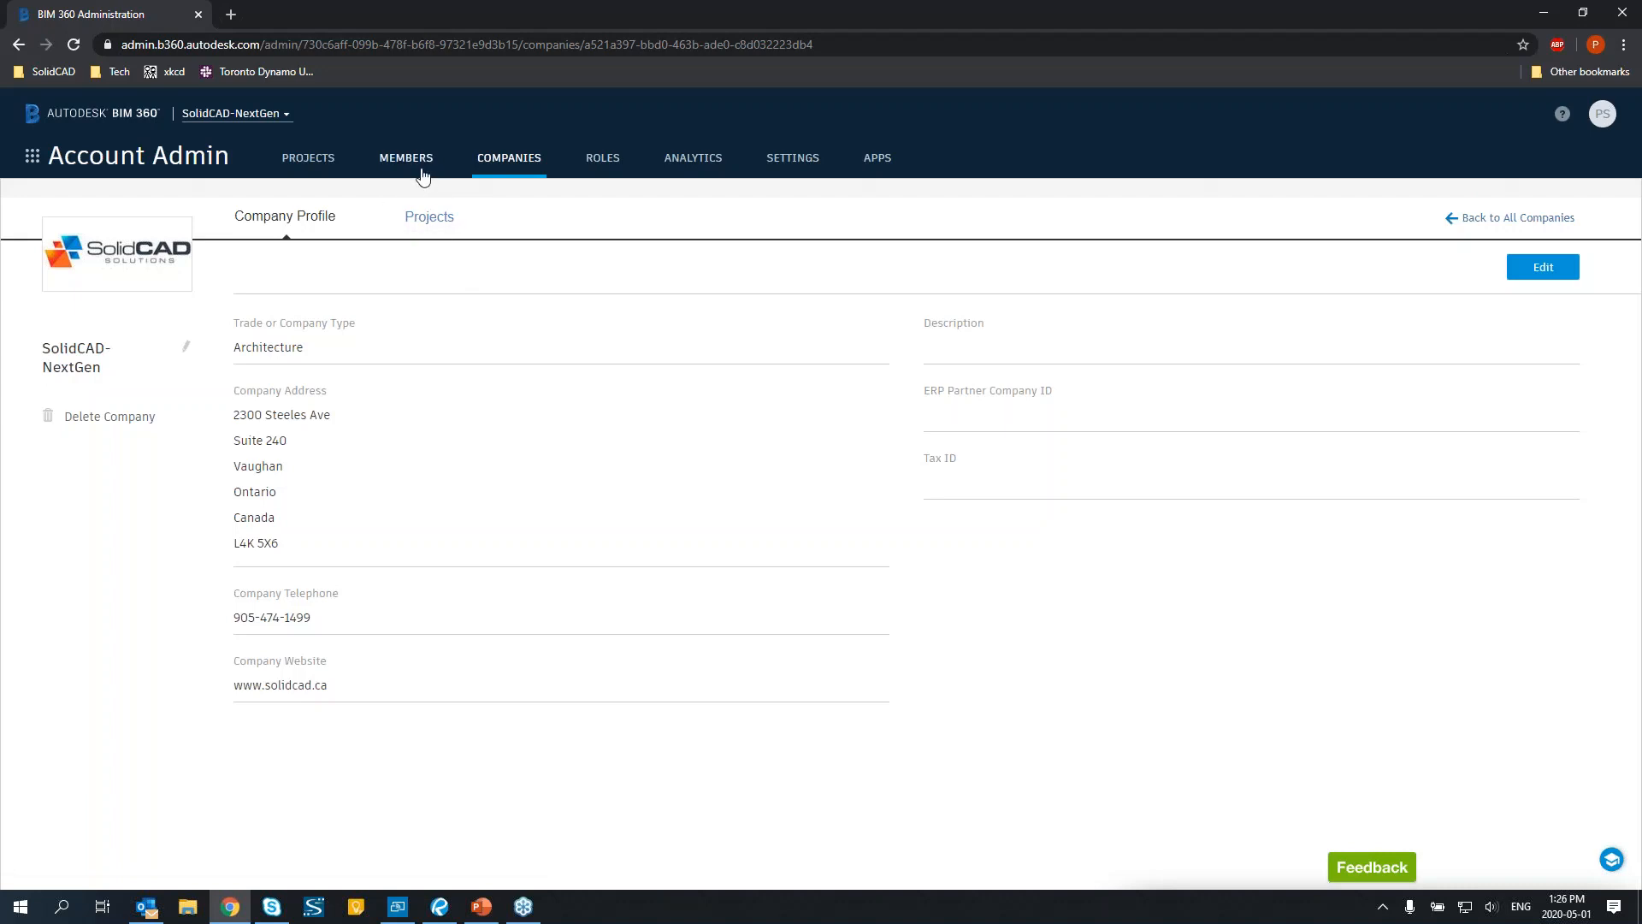
left_click(603, 158)
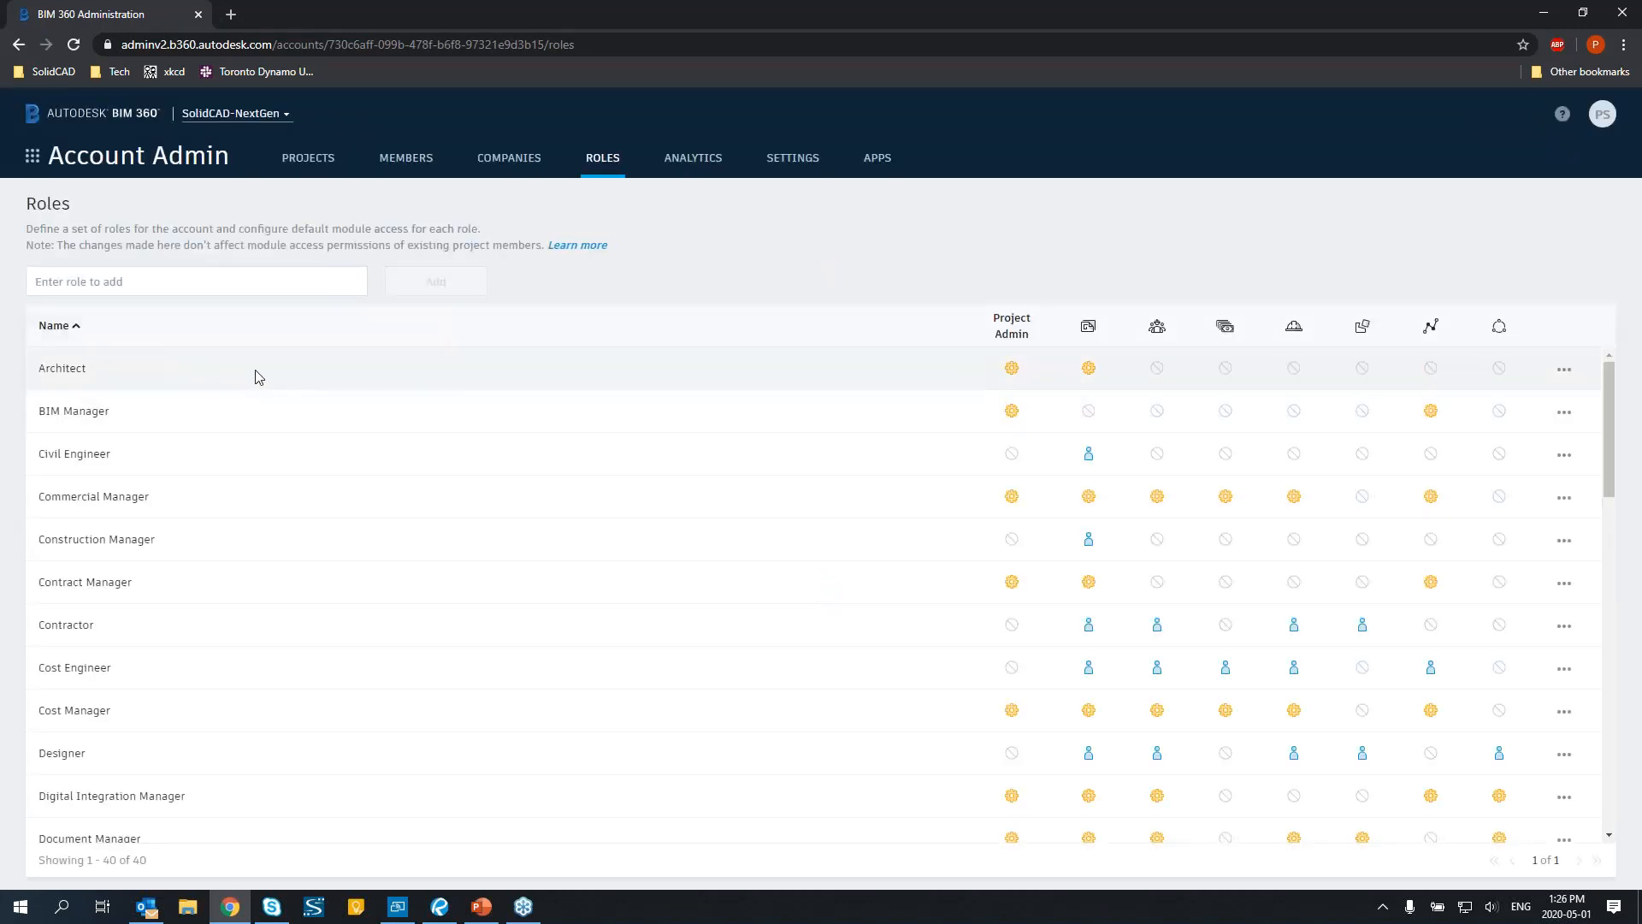
scroll(273, 513, "down", 1)
scroll(293, 507, "up", 1)
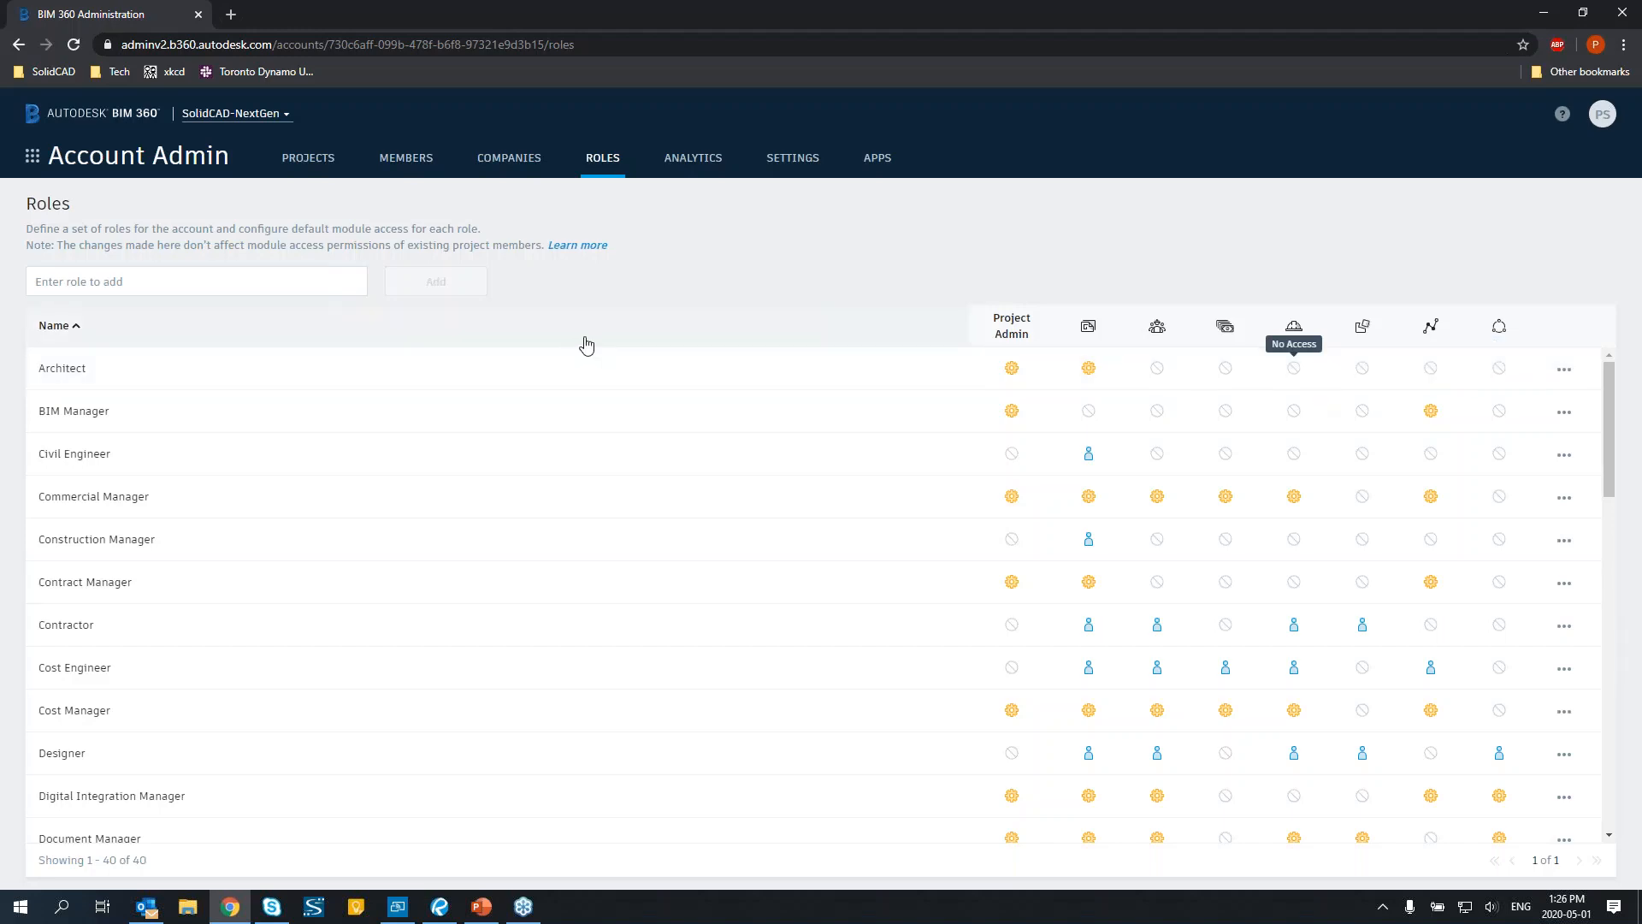
Examine the account's roles list, and view the account analytics on members, projects, companies and service limits.
scroll(505, 494, "down", 1)
scroll(498, 488, "up", 1)
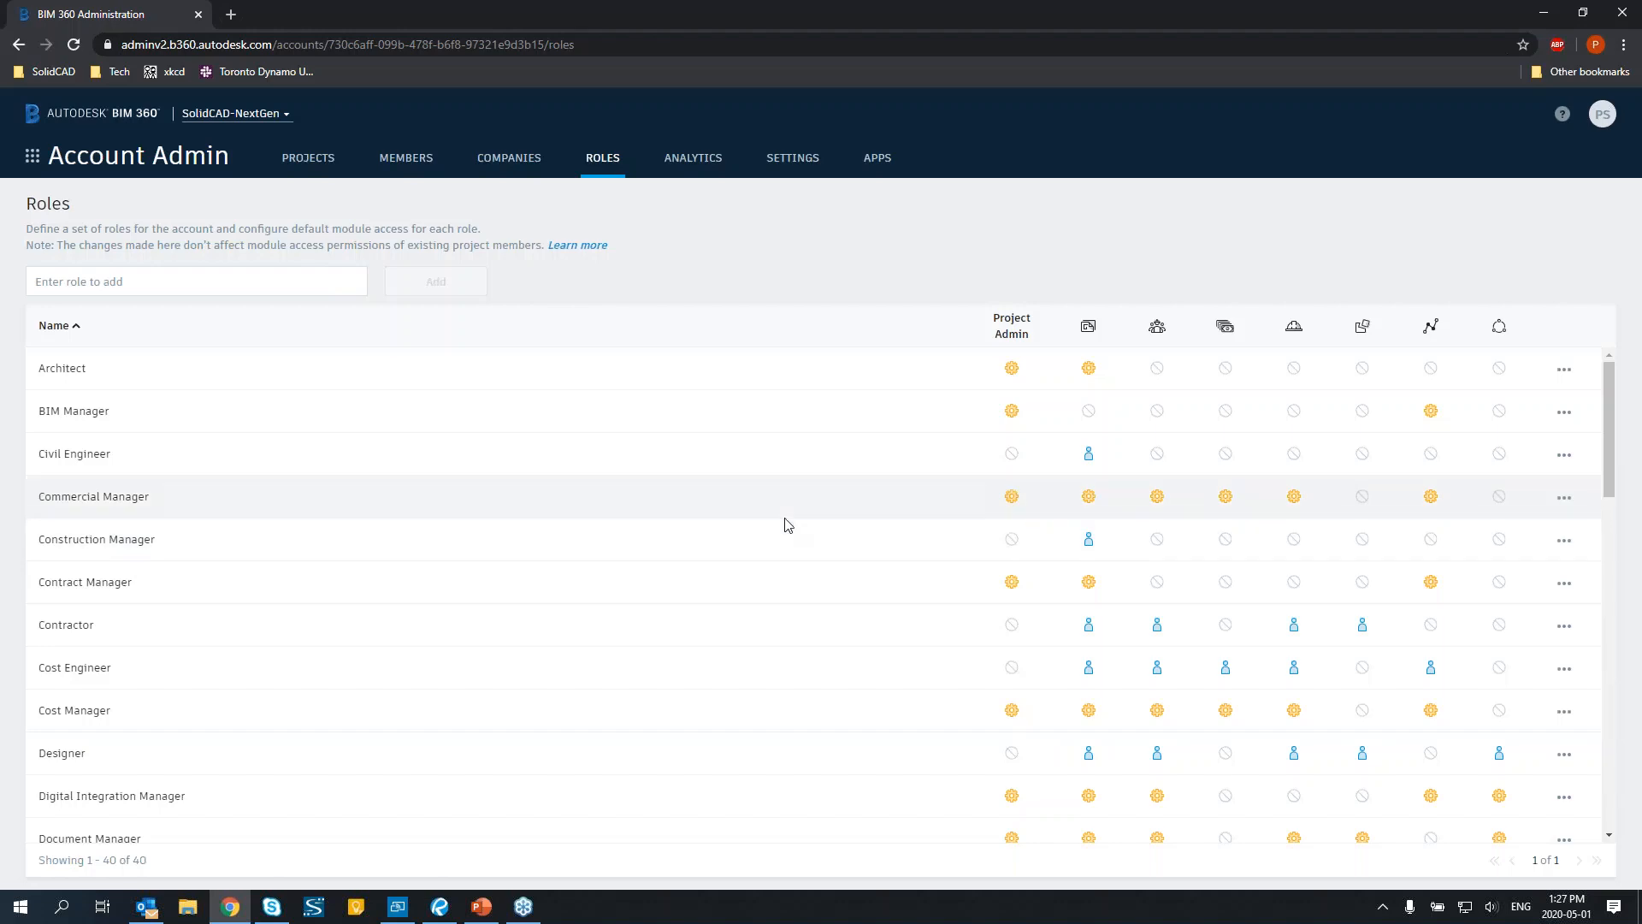
left_click(699, 168)
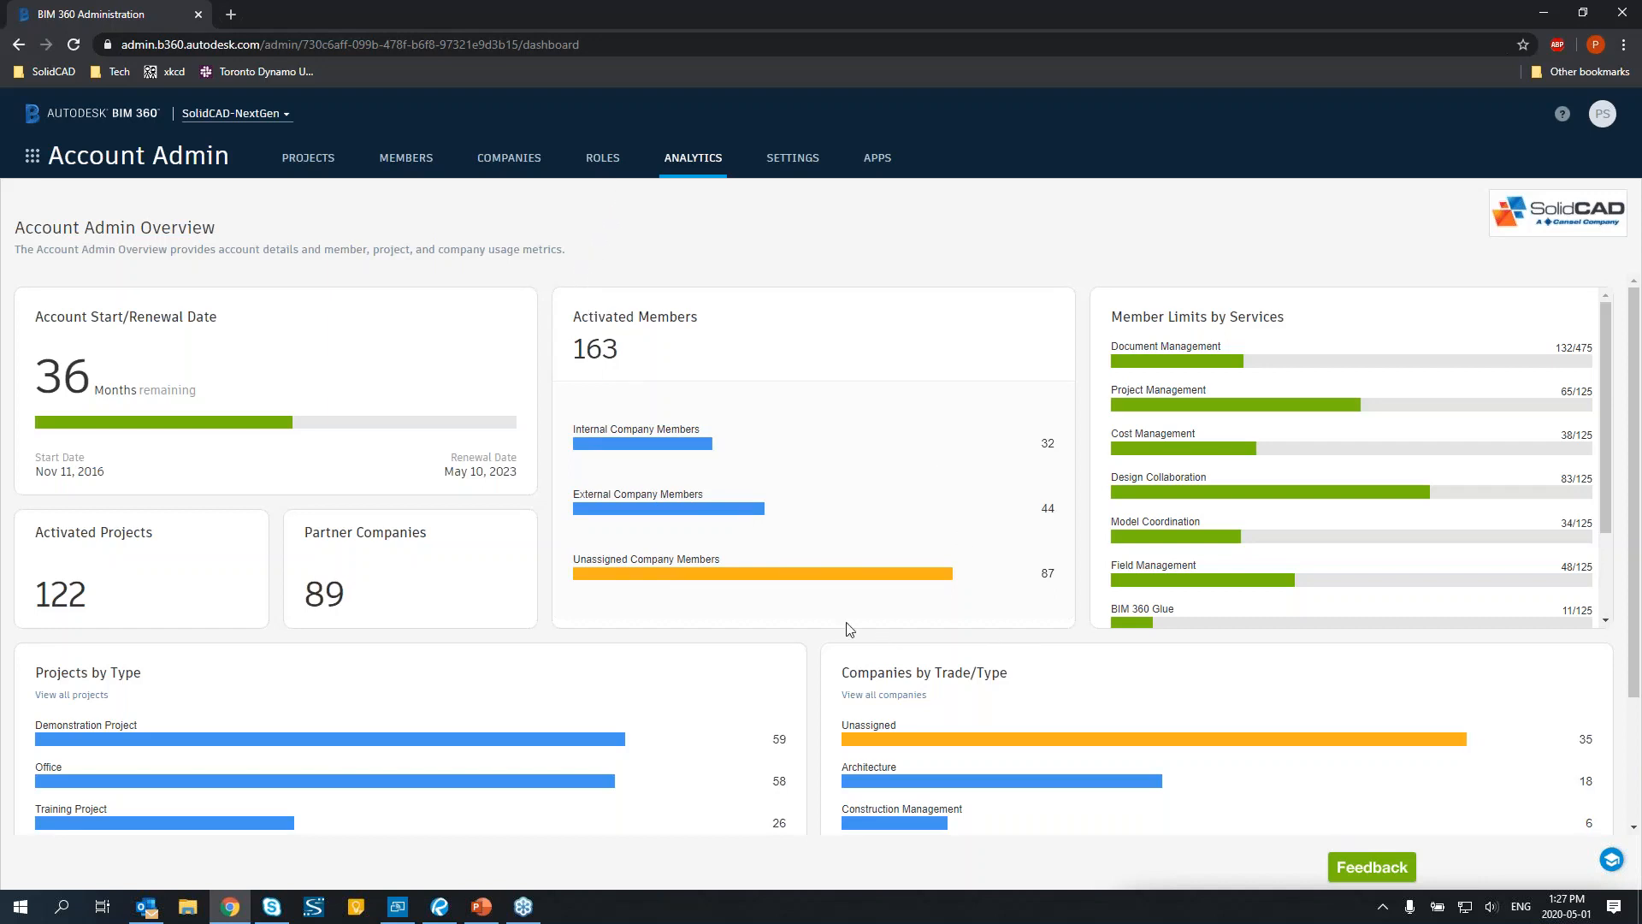
scroll(847, 630, "down", 1)
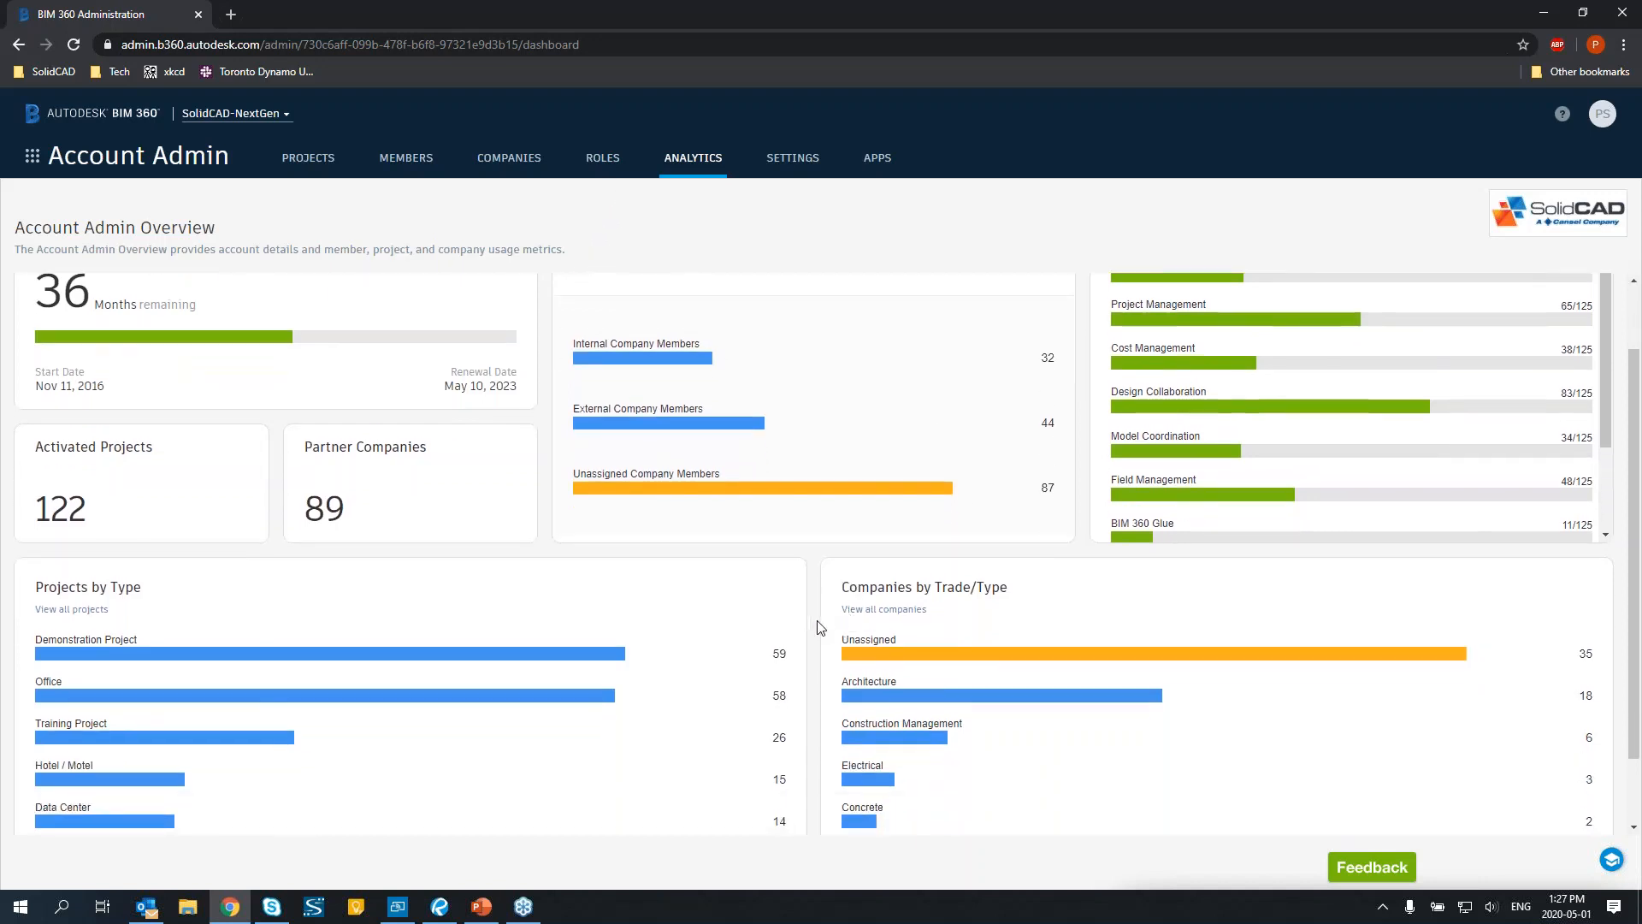
scroll(820, 627, "up", 1)
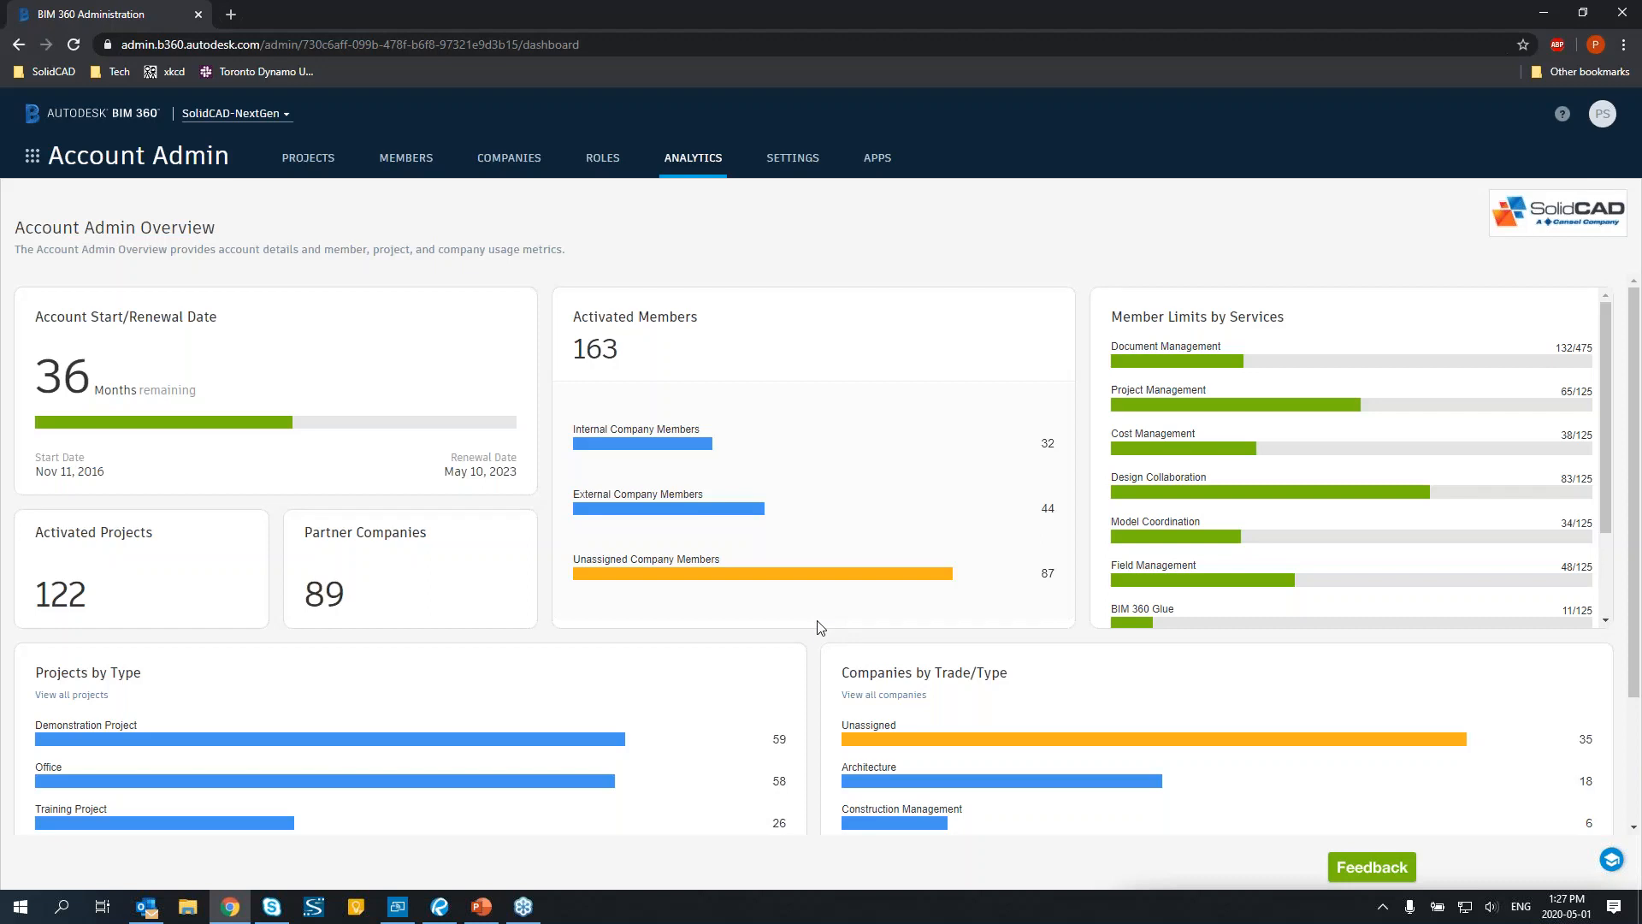
Review the account settings: the account administrators, business units, custom integrations and admin activity log.
left_click(789, 166)
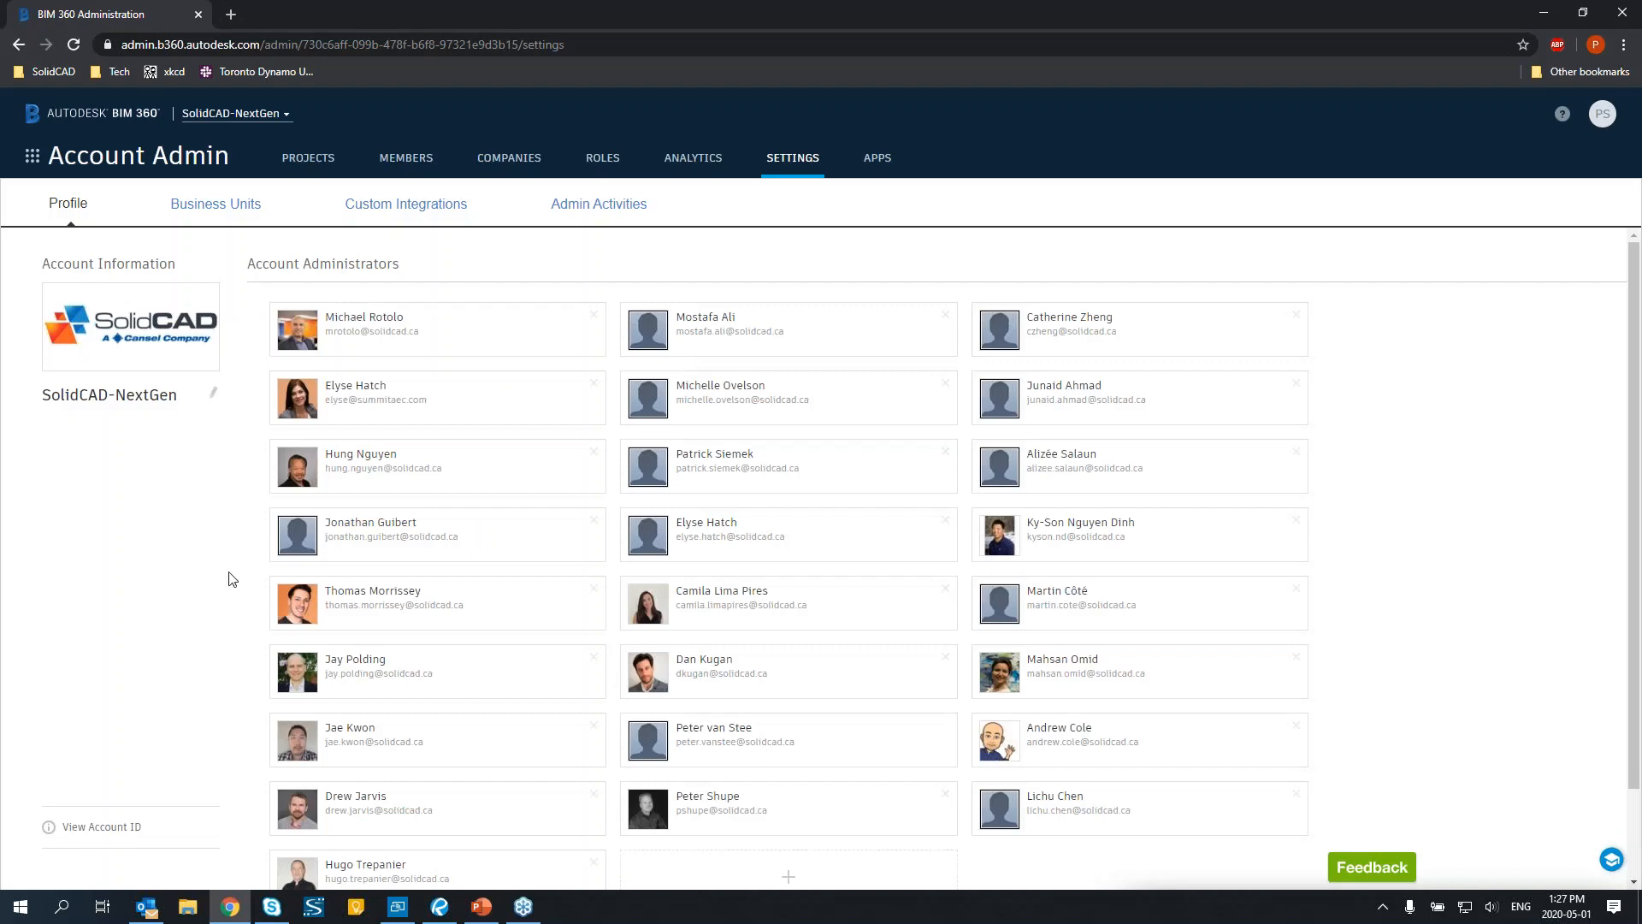
scroll(264, 571, "down", 2)
scroll(1159, 561, "up", 2)
scroll(916, 638, "down", 1)
scroll(913, 638, "up", 1)
left_click(209, 207)
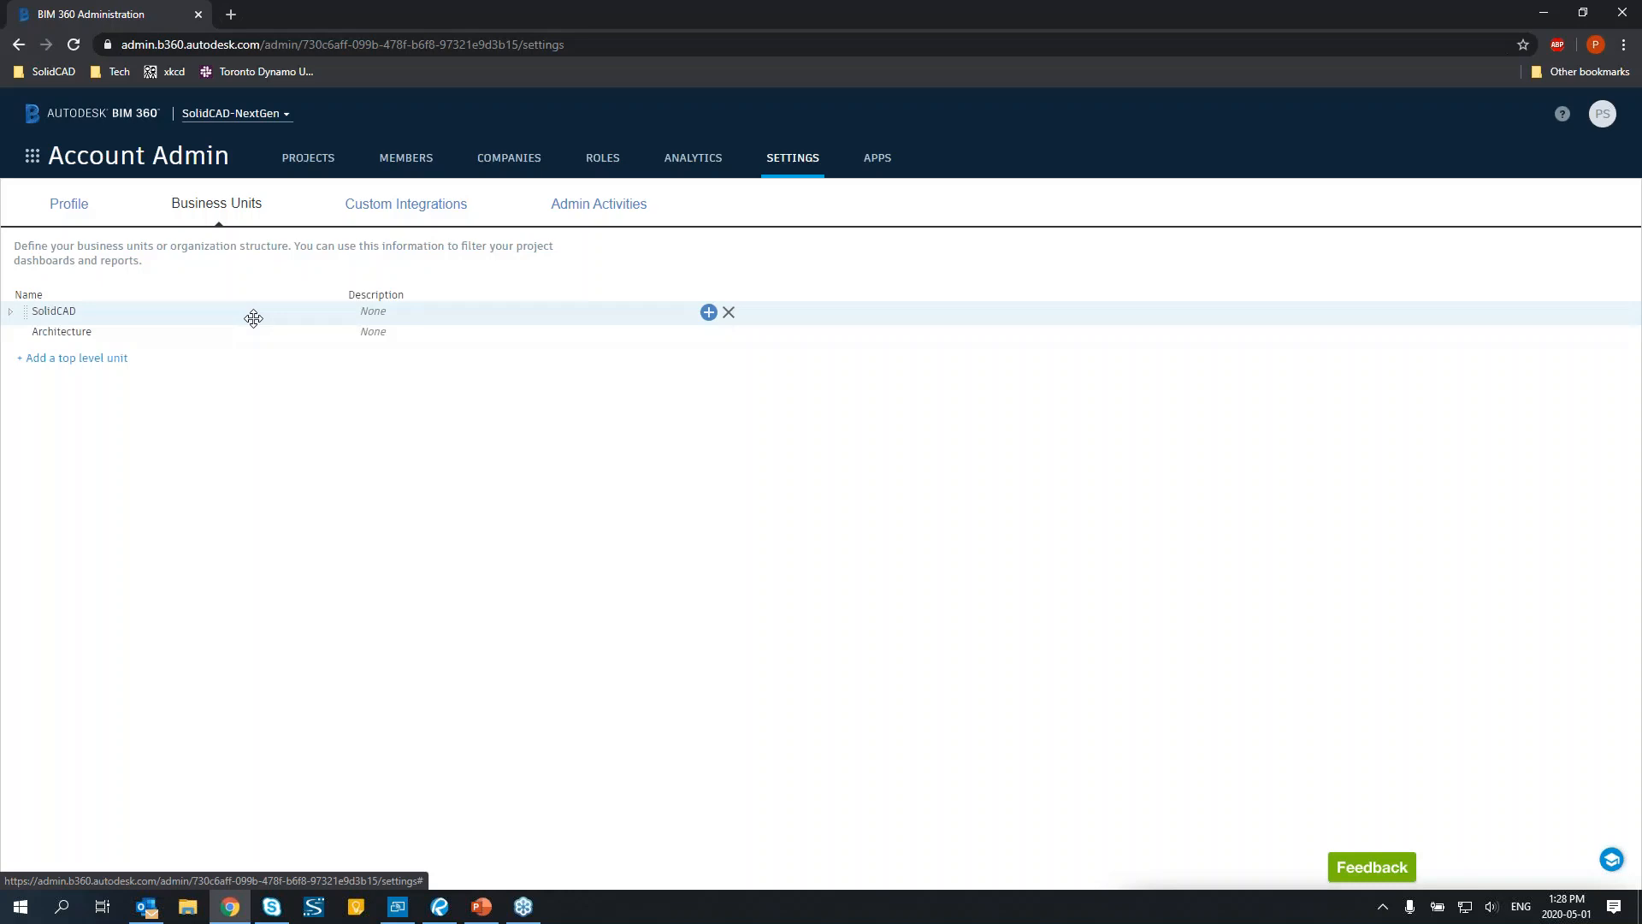
left_click(472, 205)
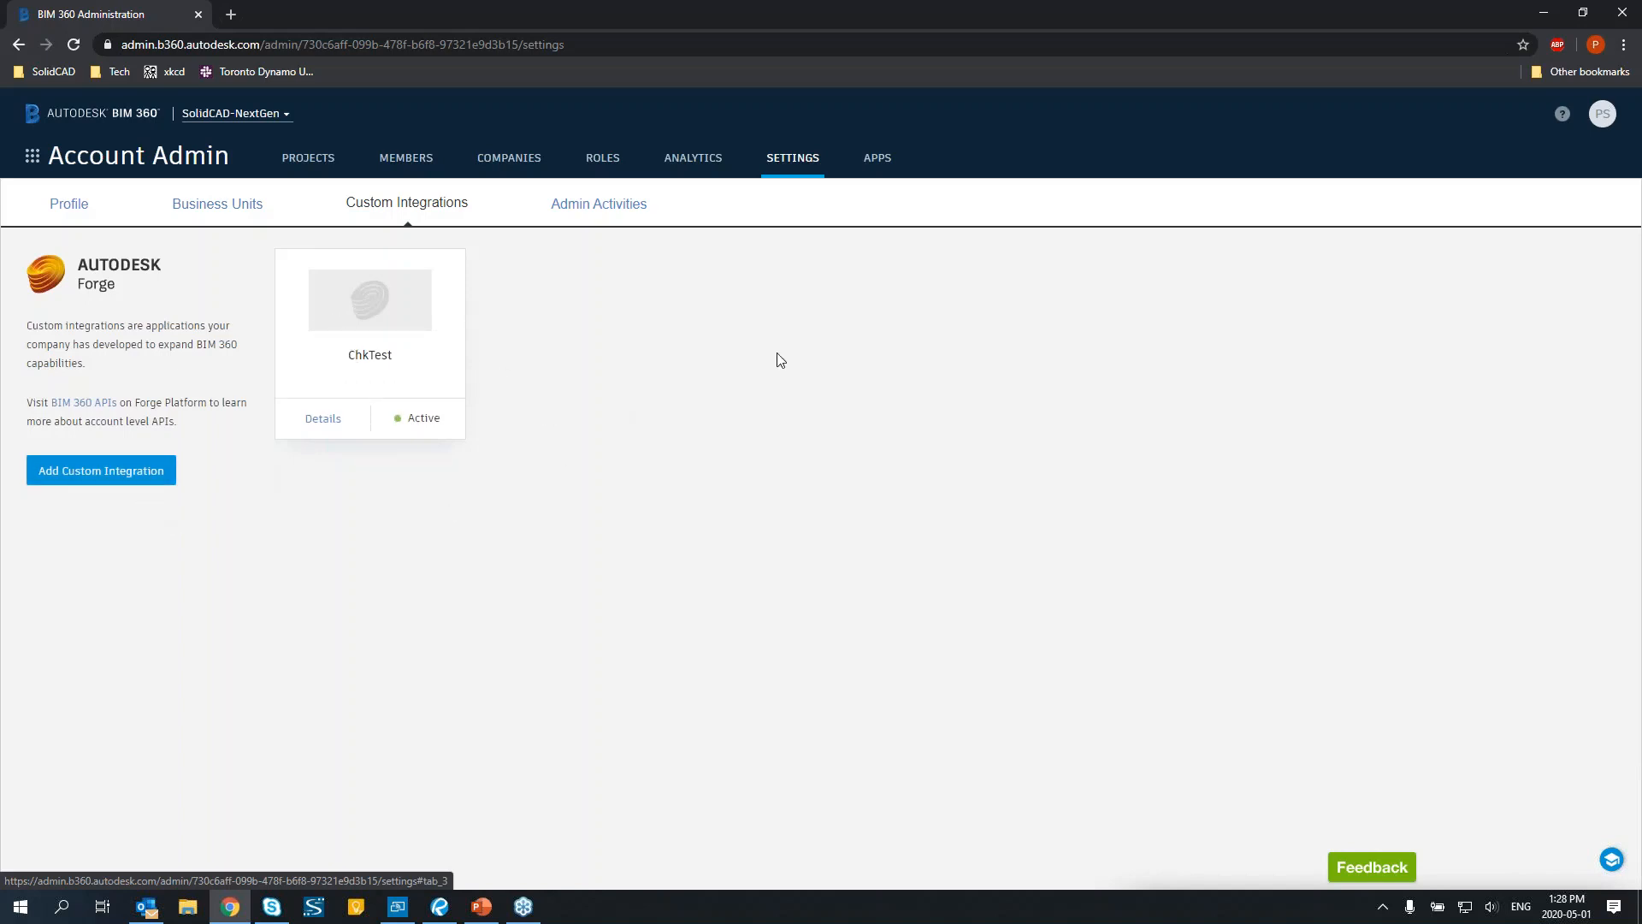
left_click(611, 212)
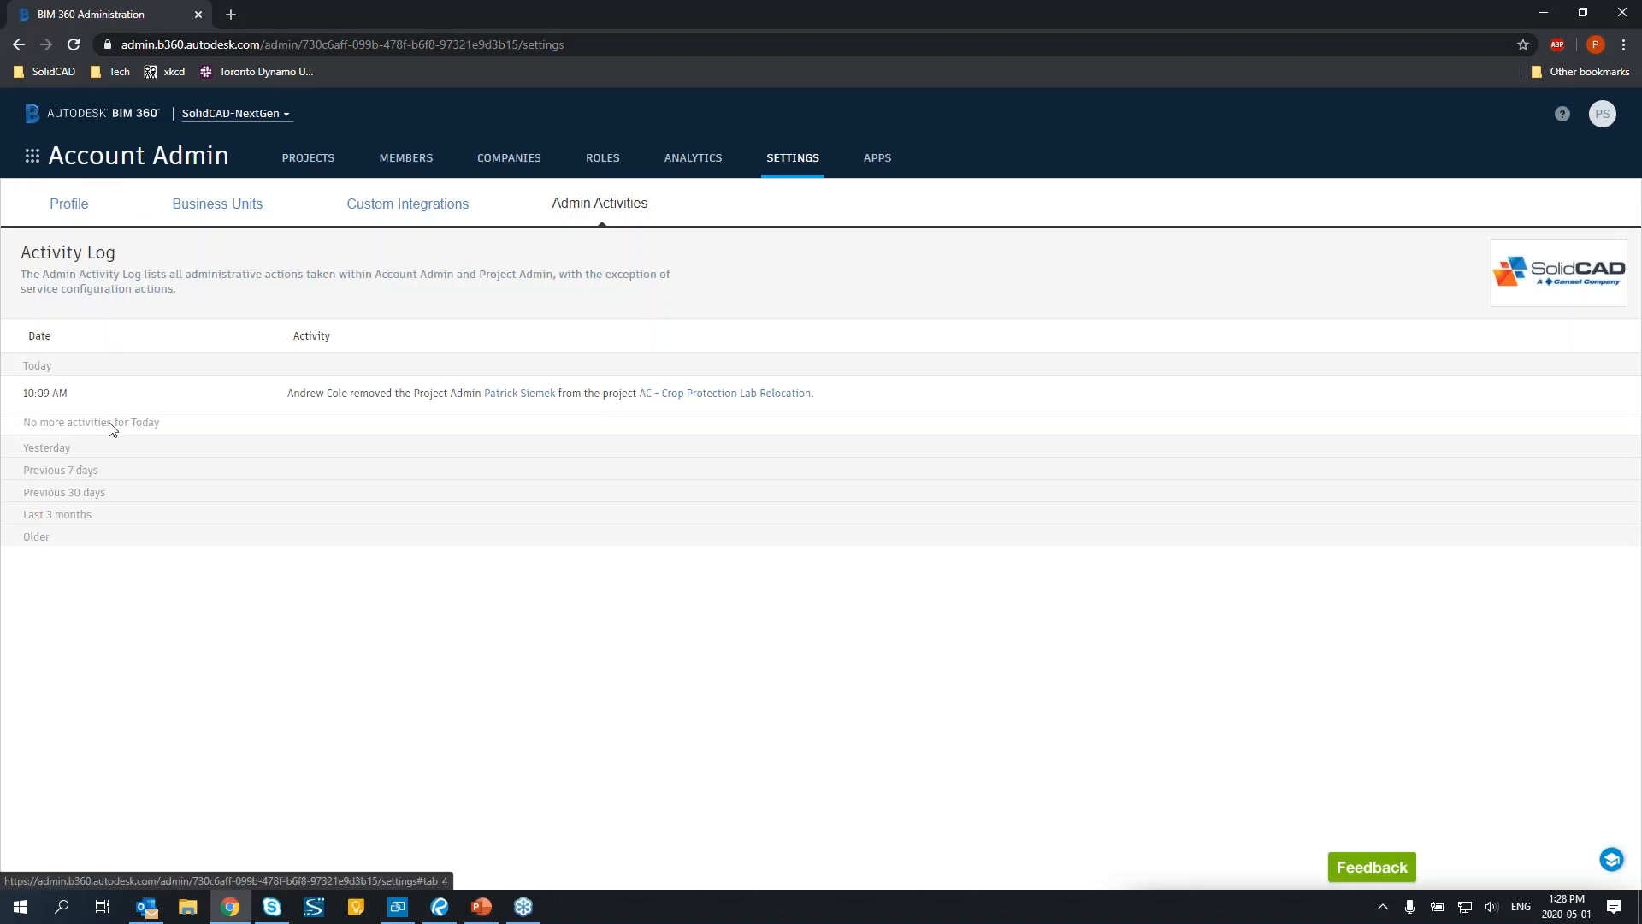
Search all projects for "pvs" and switch to the PvS Demo project.
left_click(32, 160)
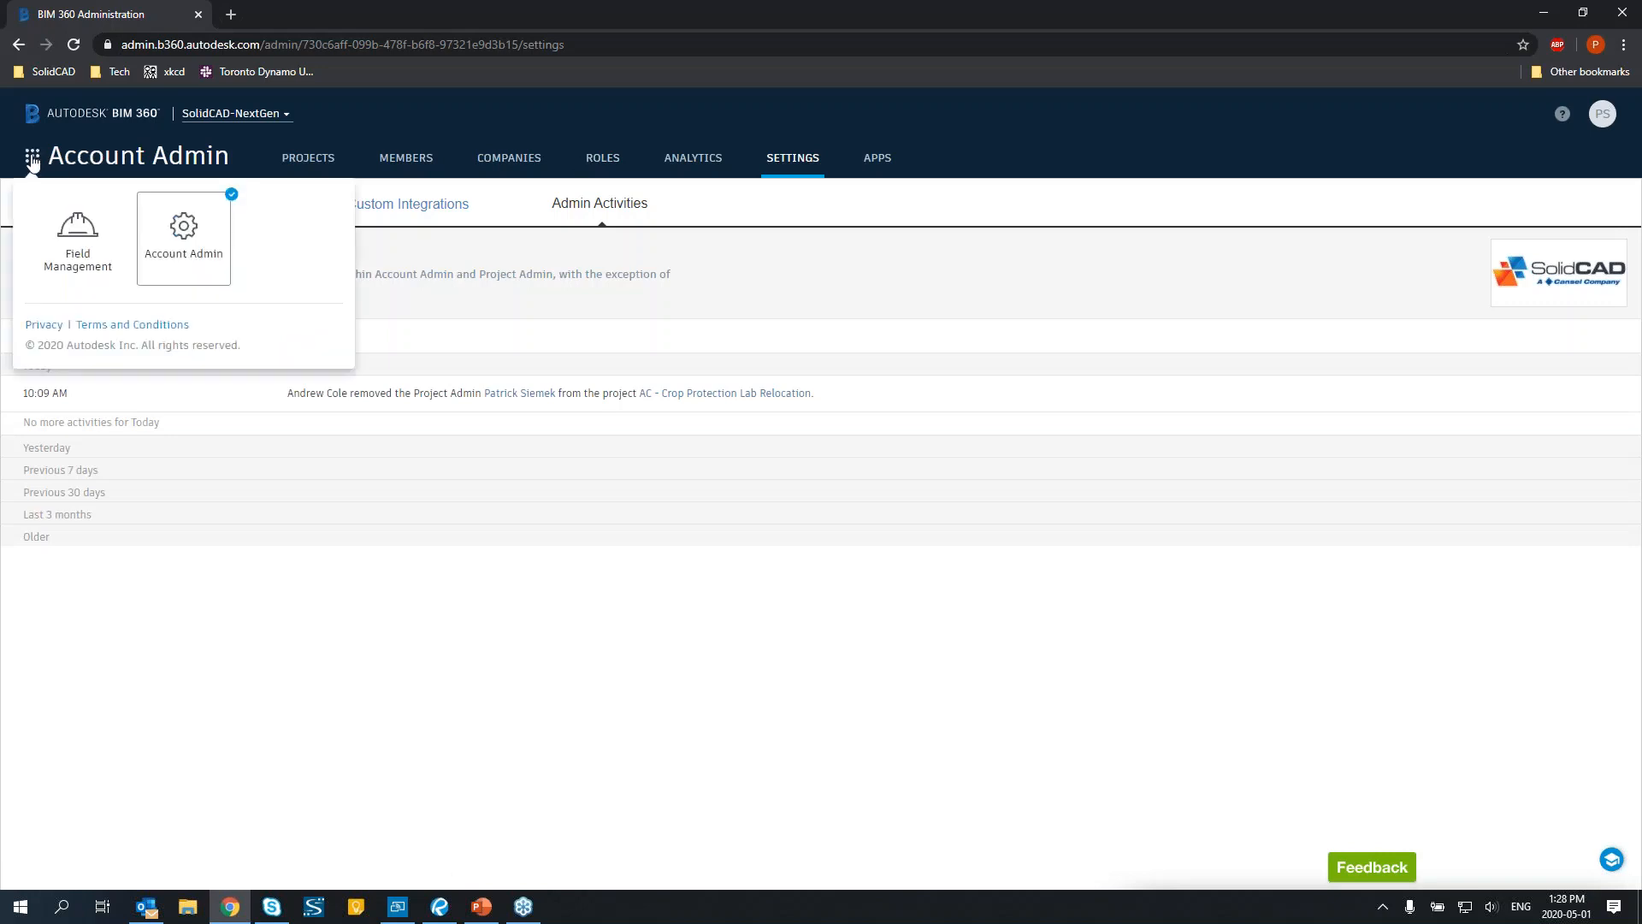
left_click(287, 125)
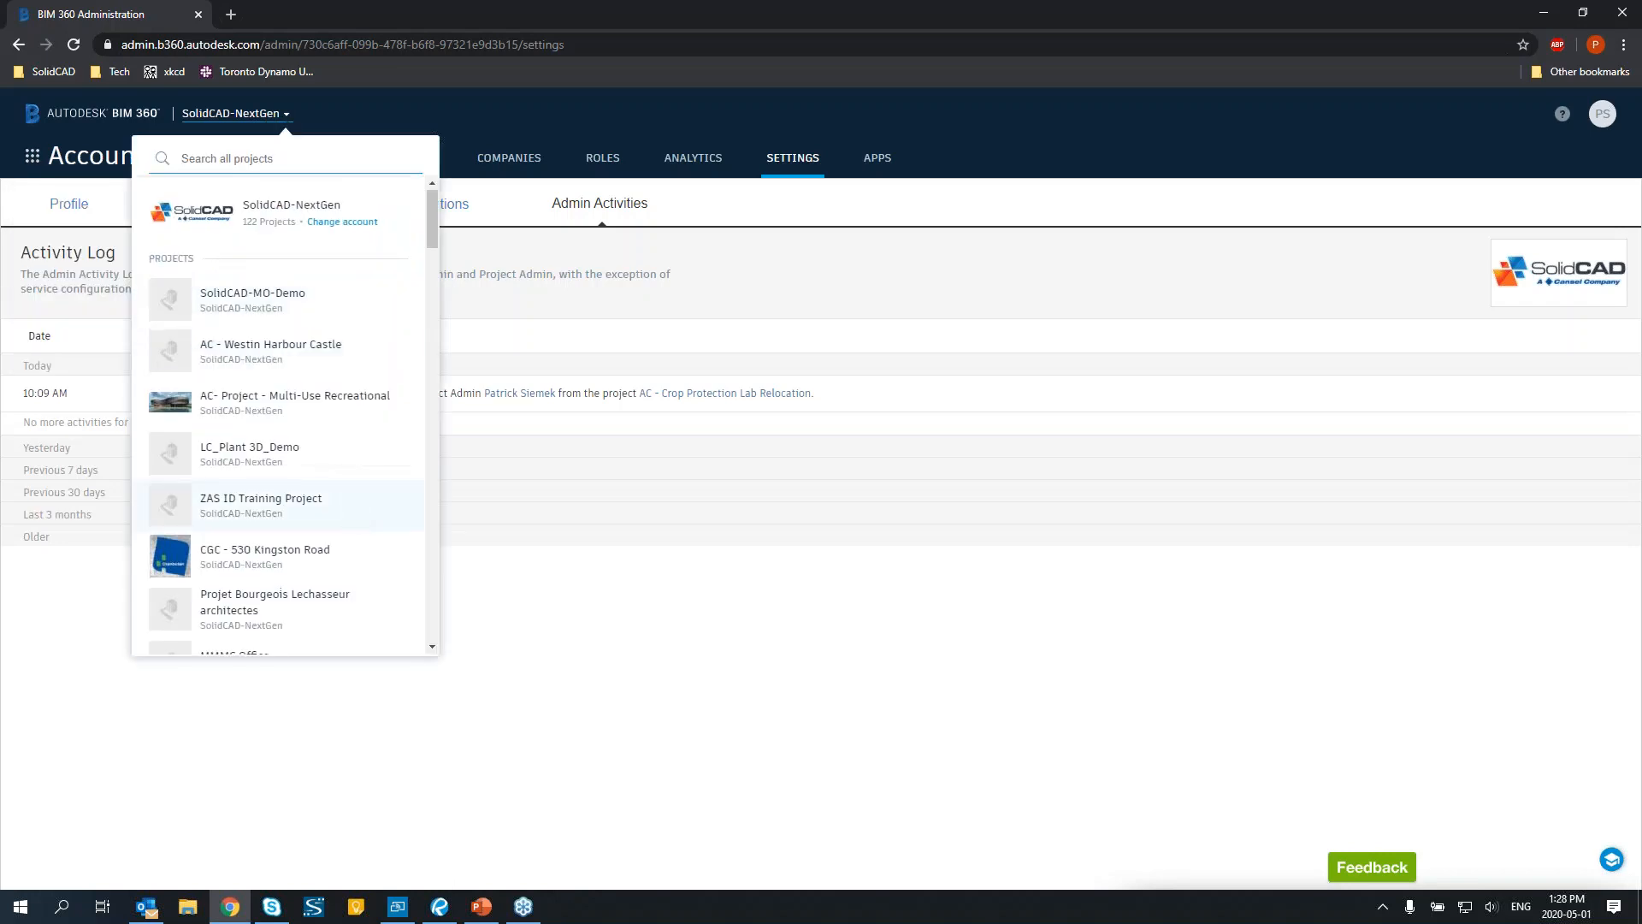
scroll(355, 511, "down", 5)
scroll(351, 513, "down", 10)
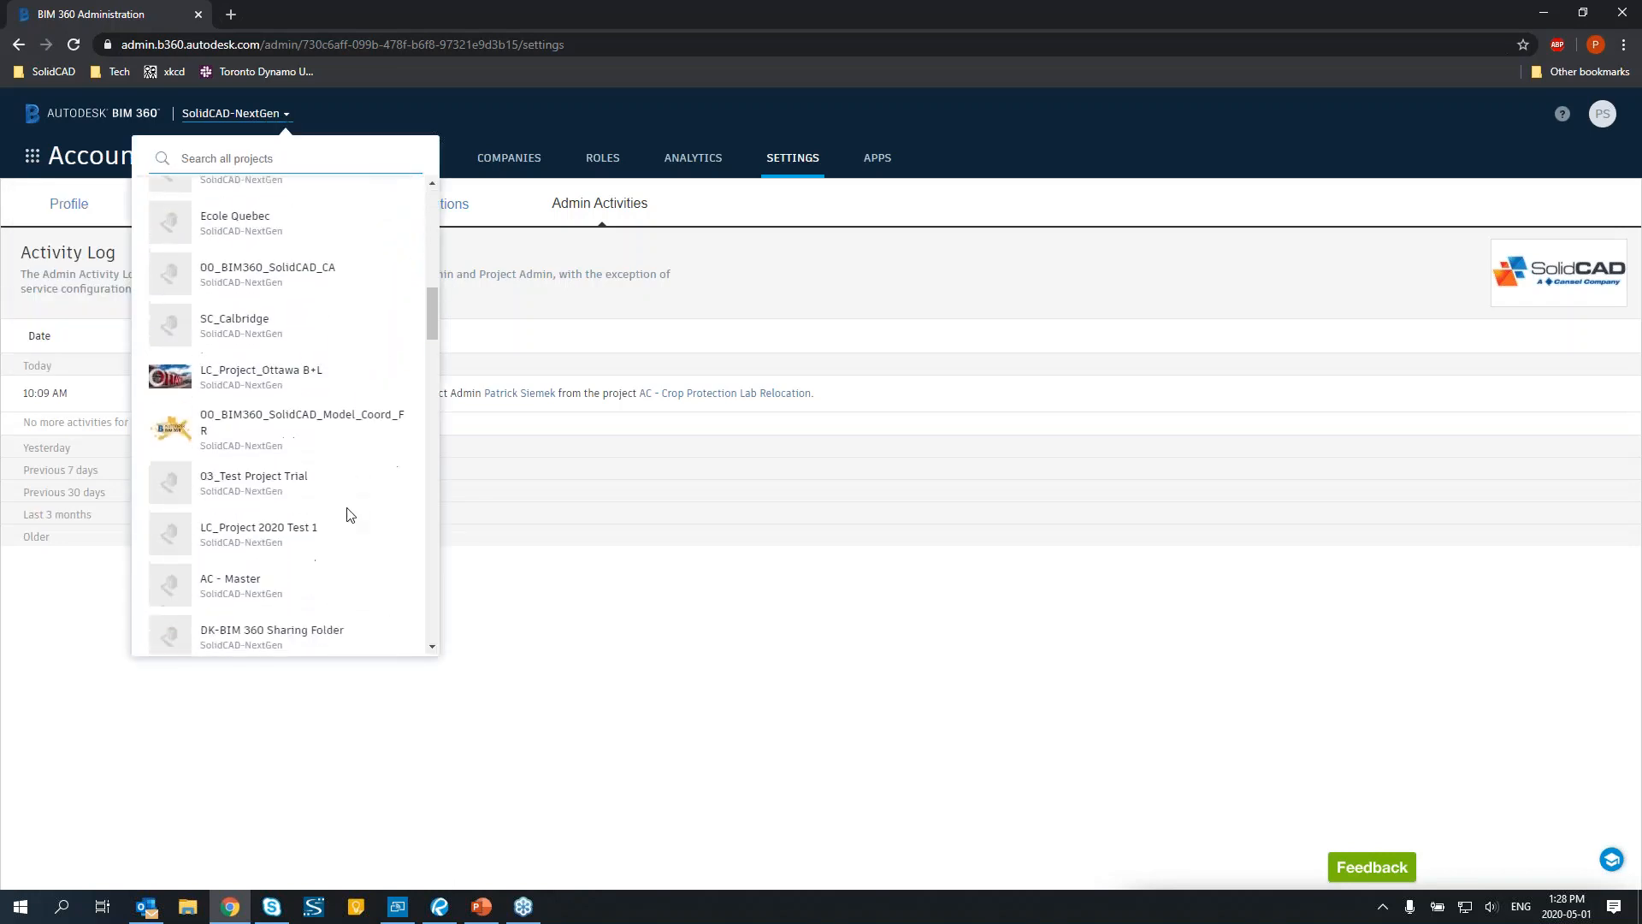
scroll(350, 514, "down", 6)
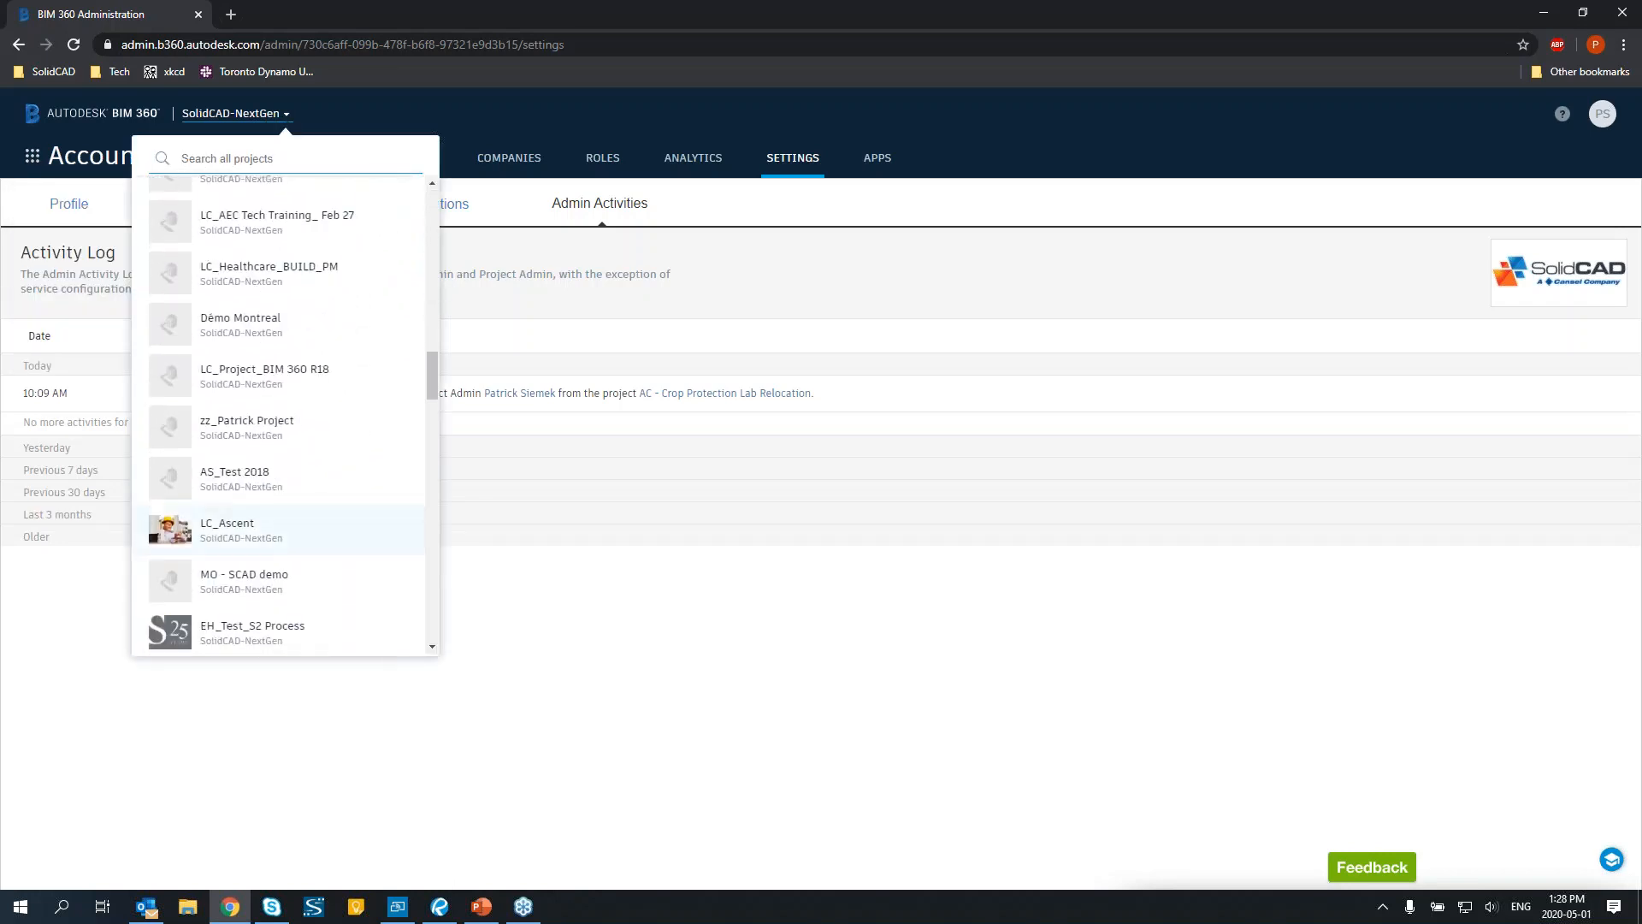
scroll(341, 438, "down", 3)
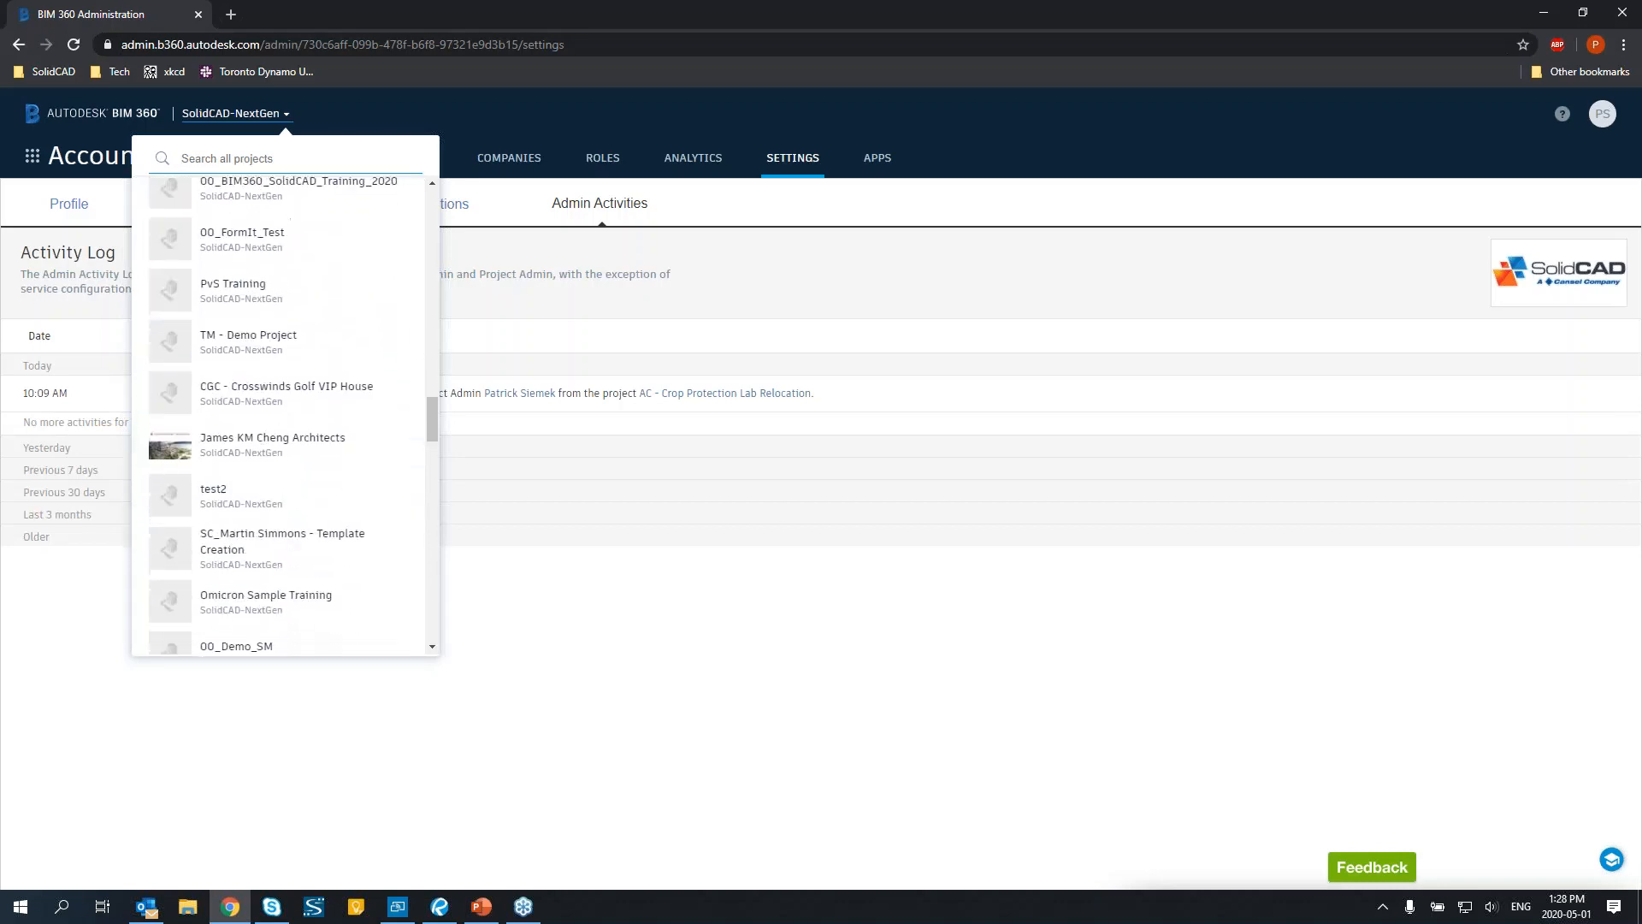
scroll(340, 451, "down", 6)
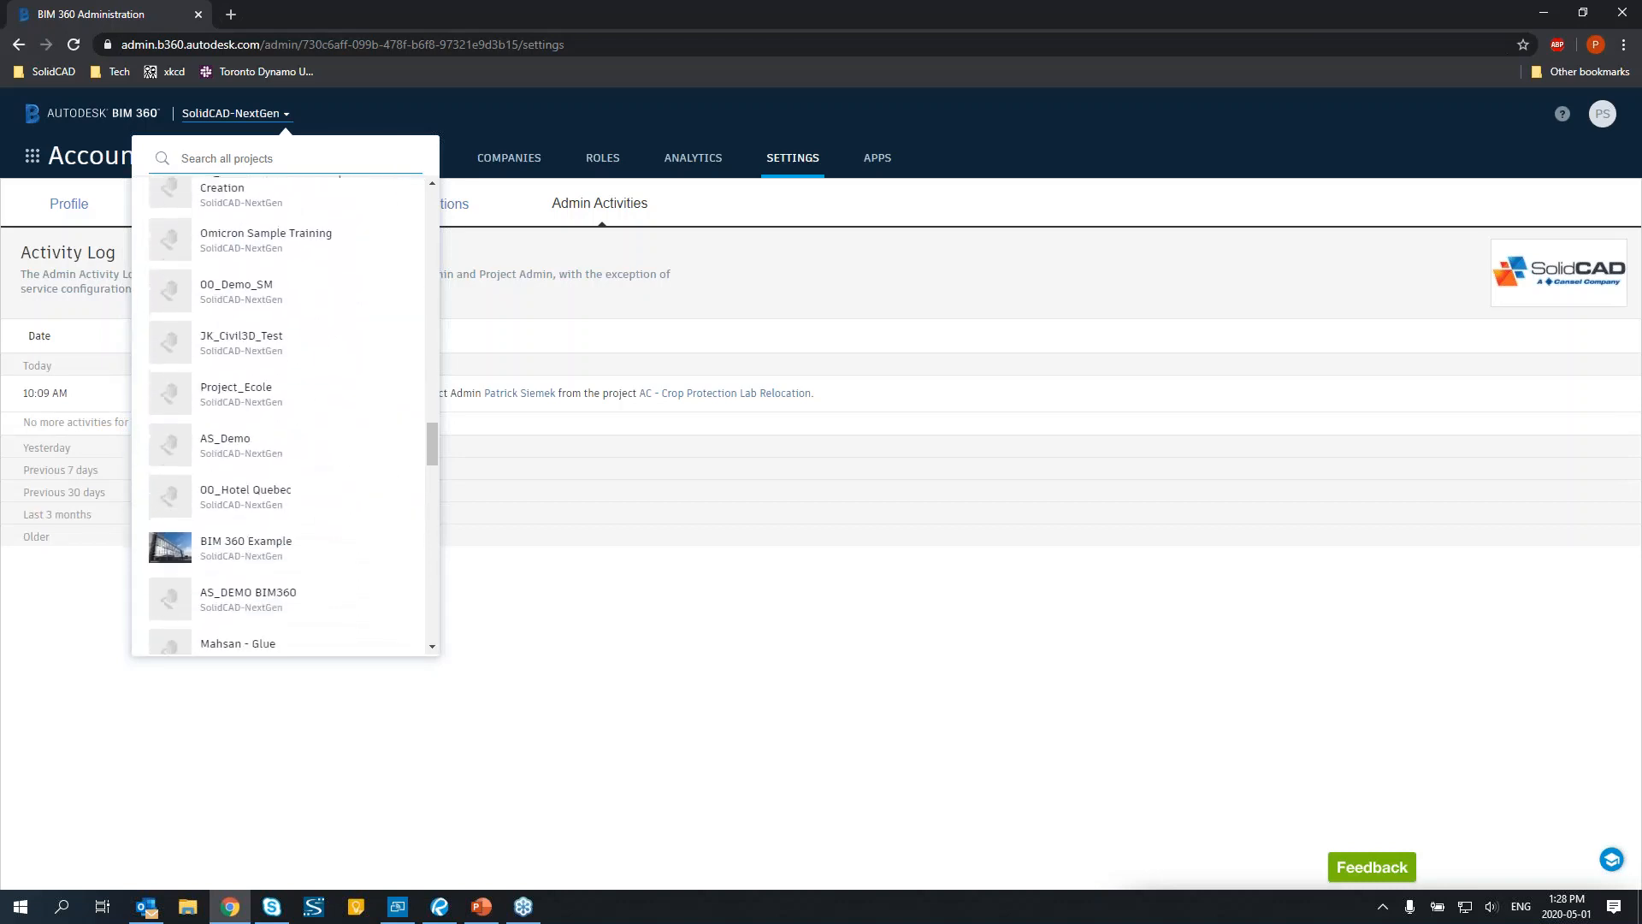
scroll(337, 465, "down", 6)
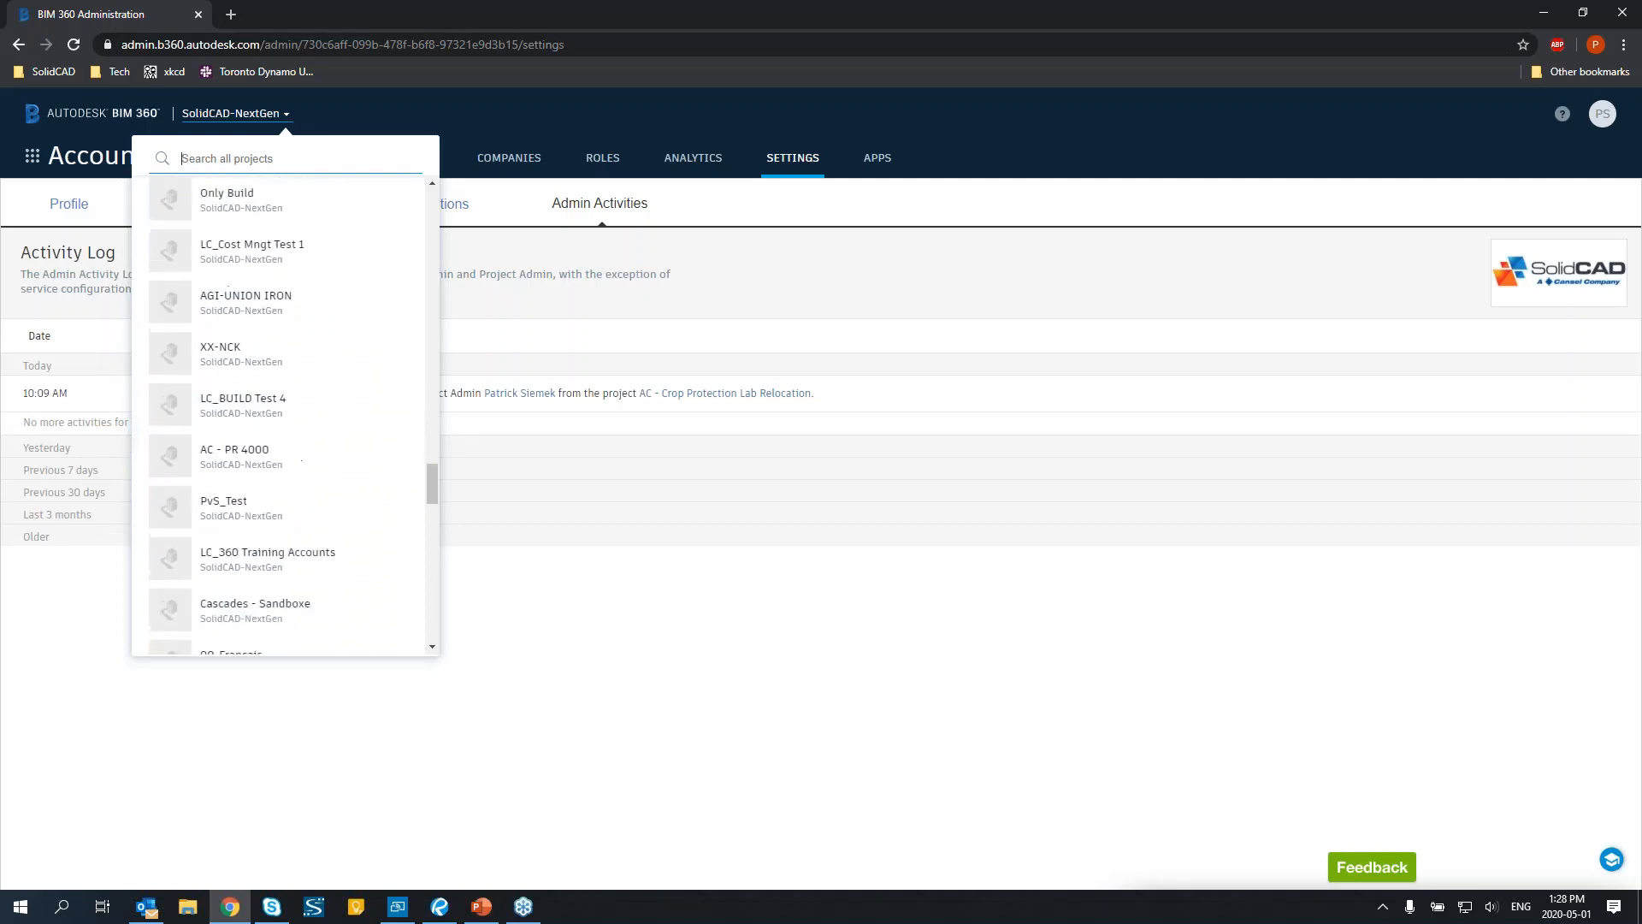
left_click(321, 169)
type("pvs")
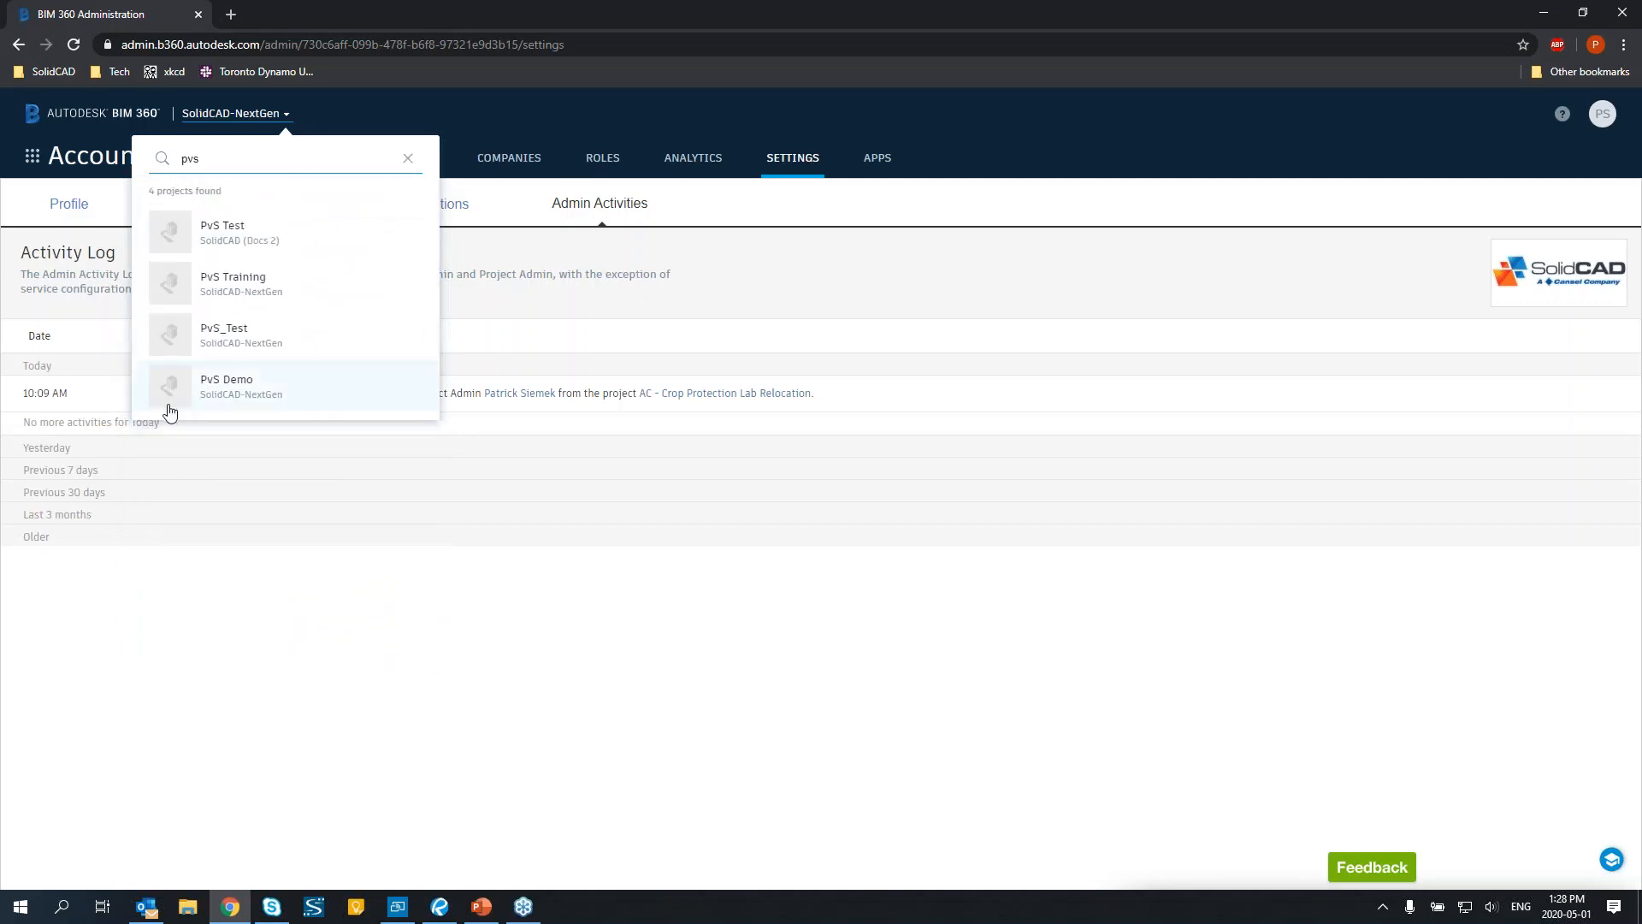
left_click(257, 392)
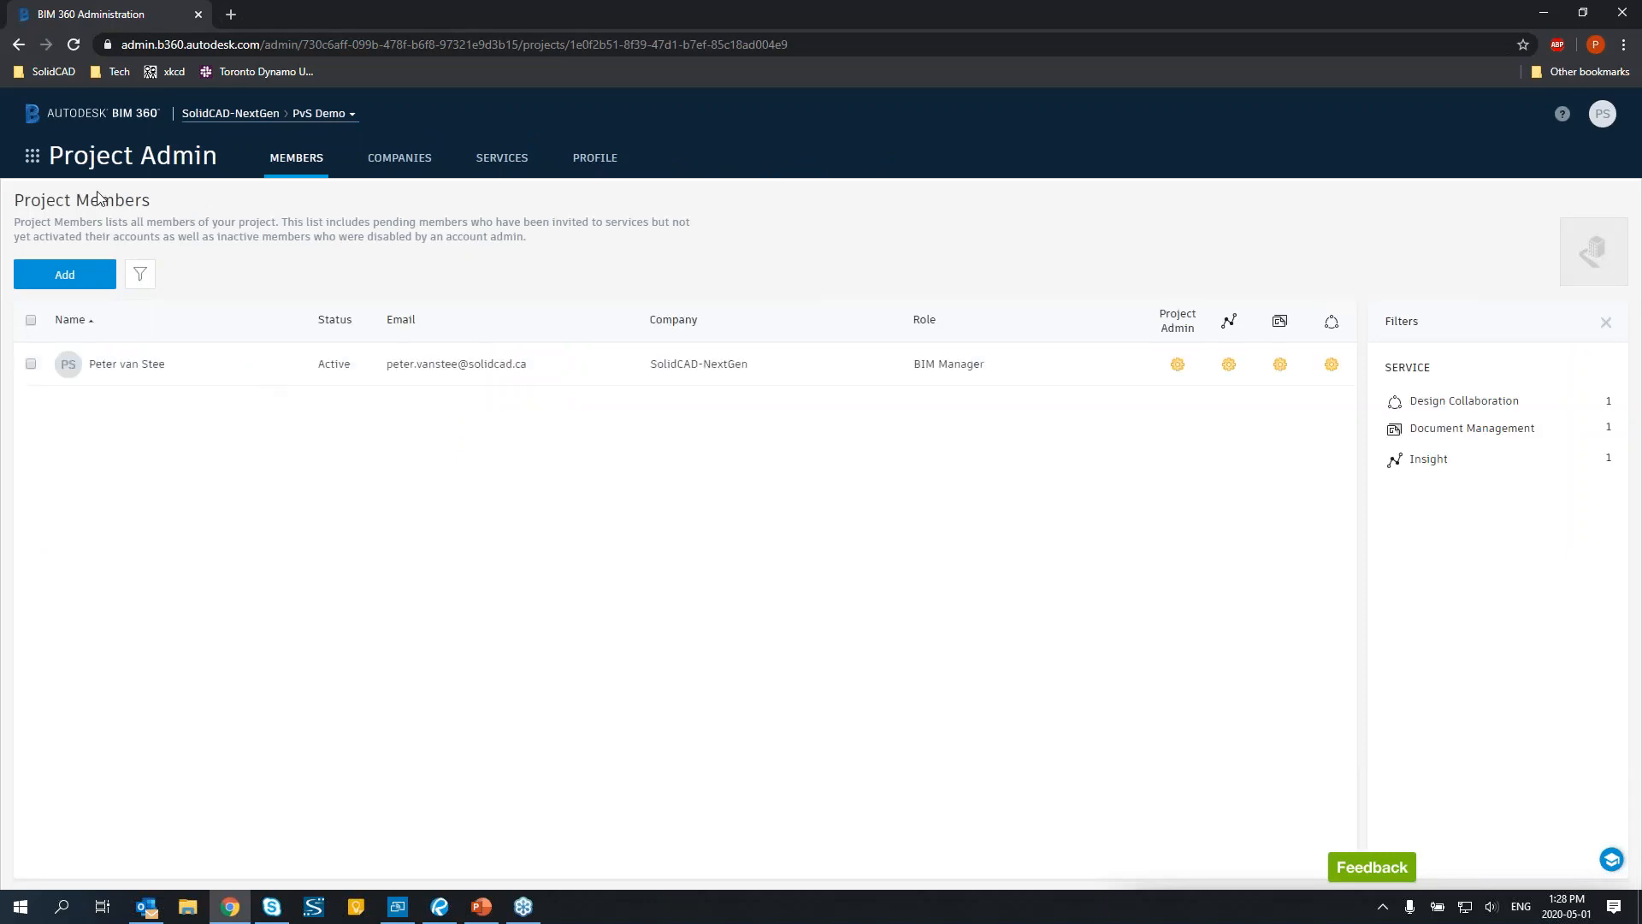
View the modules available in the PvS Demo project and check its companies and members lists.
left_click(31, 160)
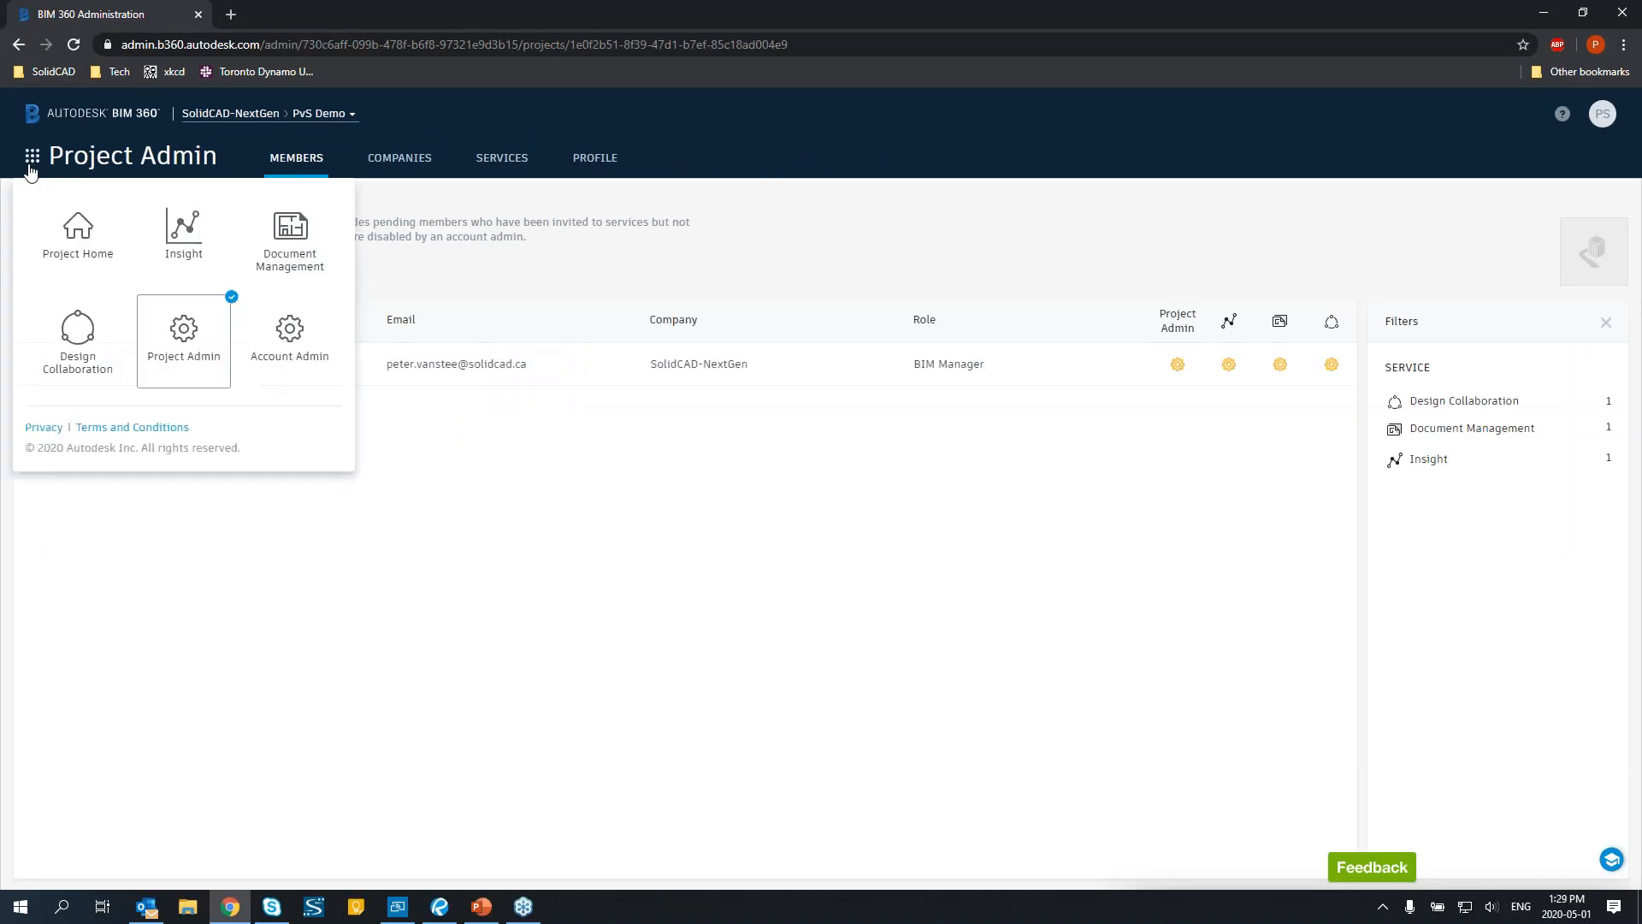
left_click(466, 556)
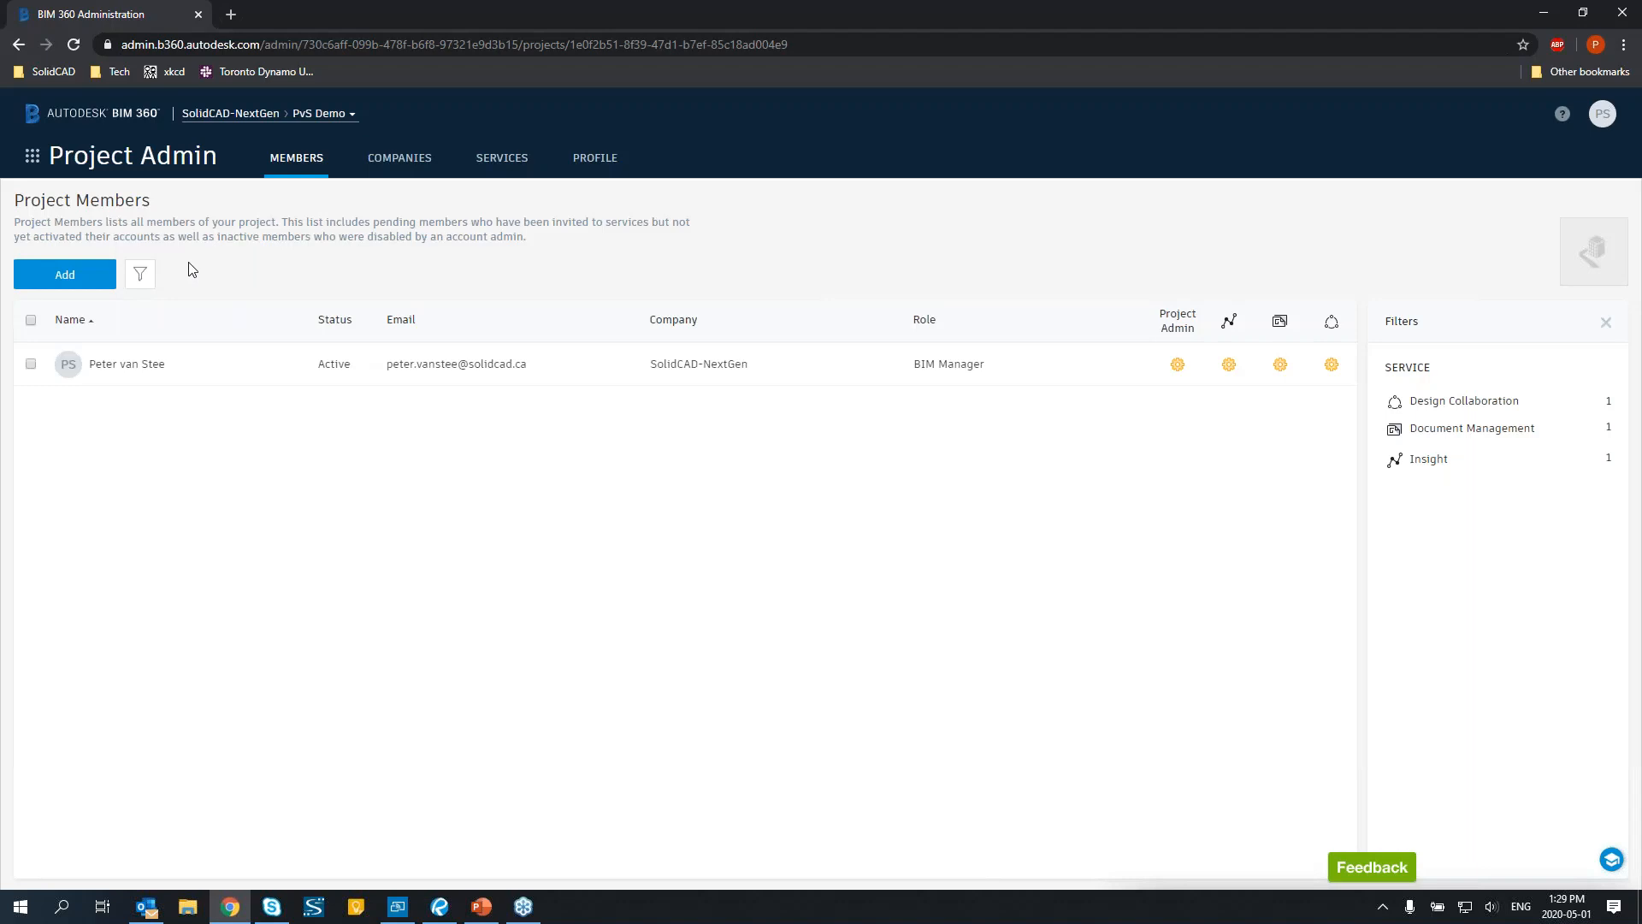
key("alt+Tab")
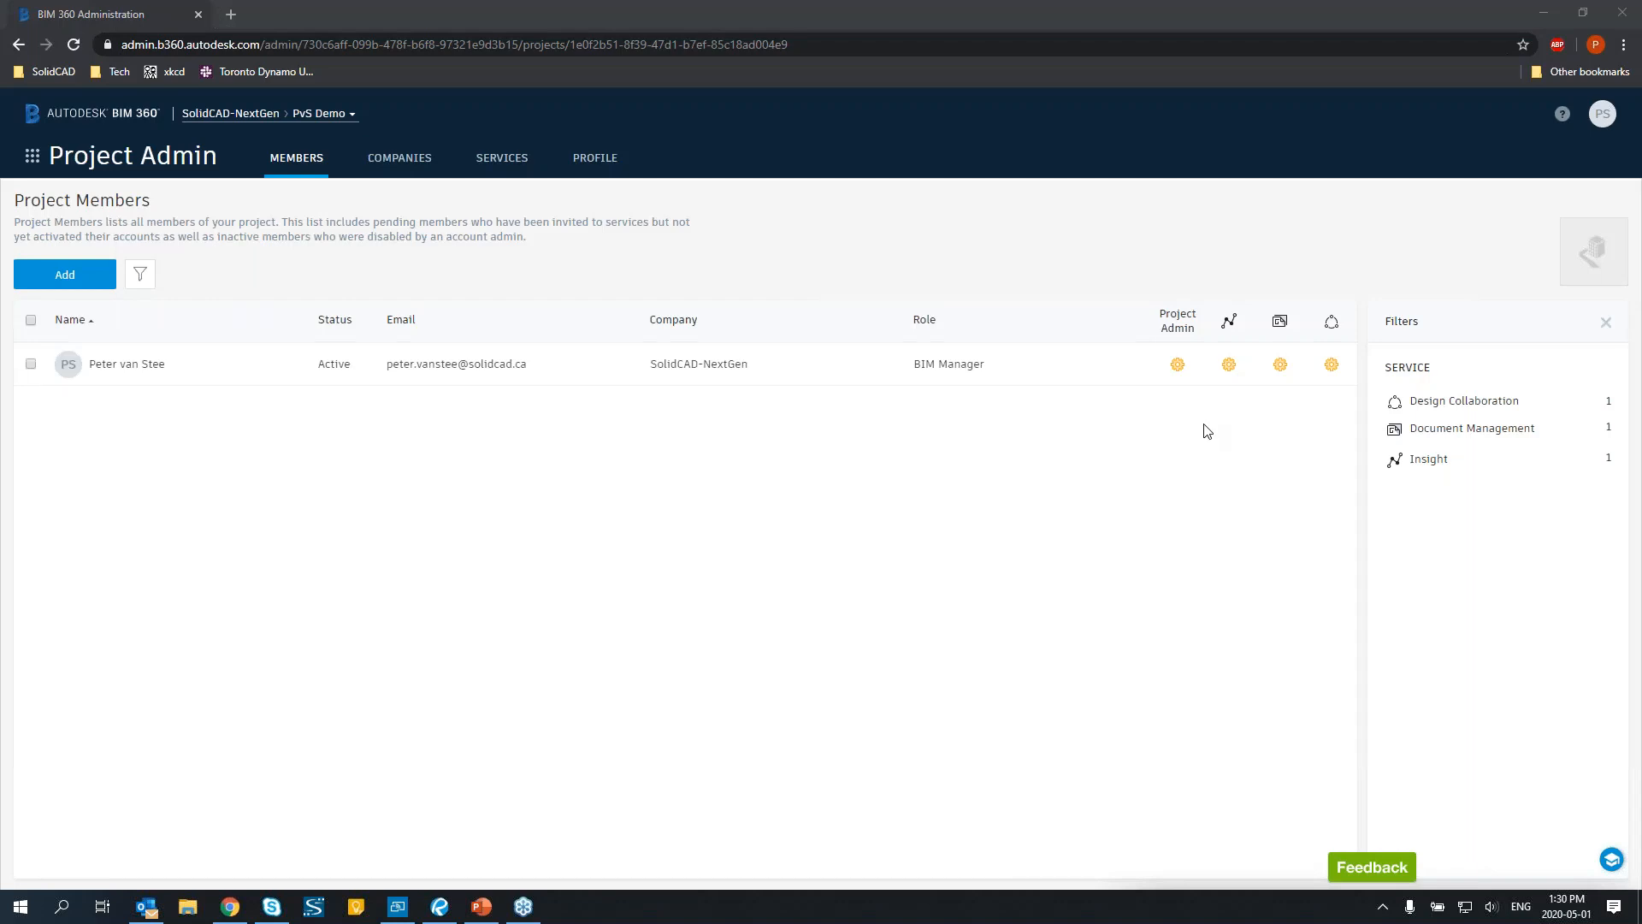
left_click(409, 161)
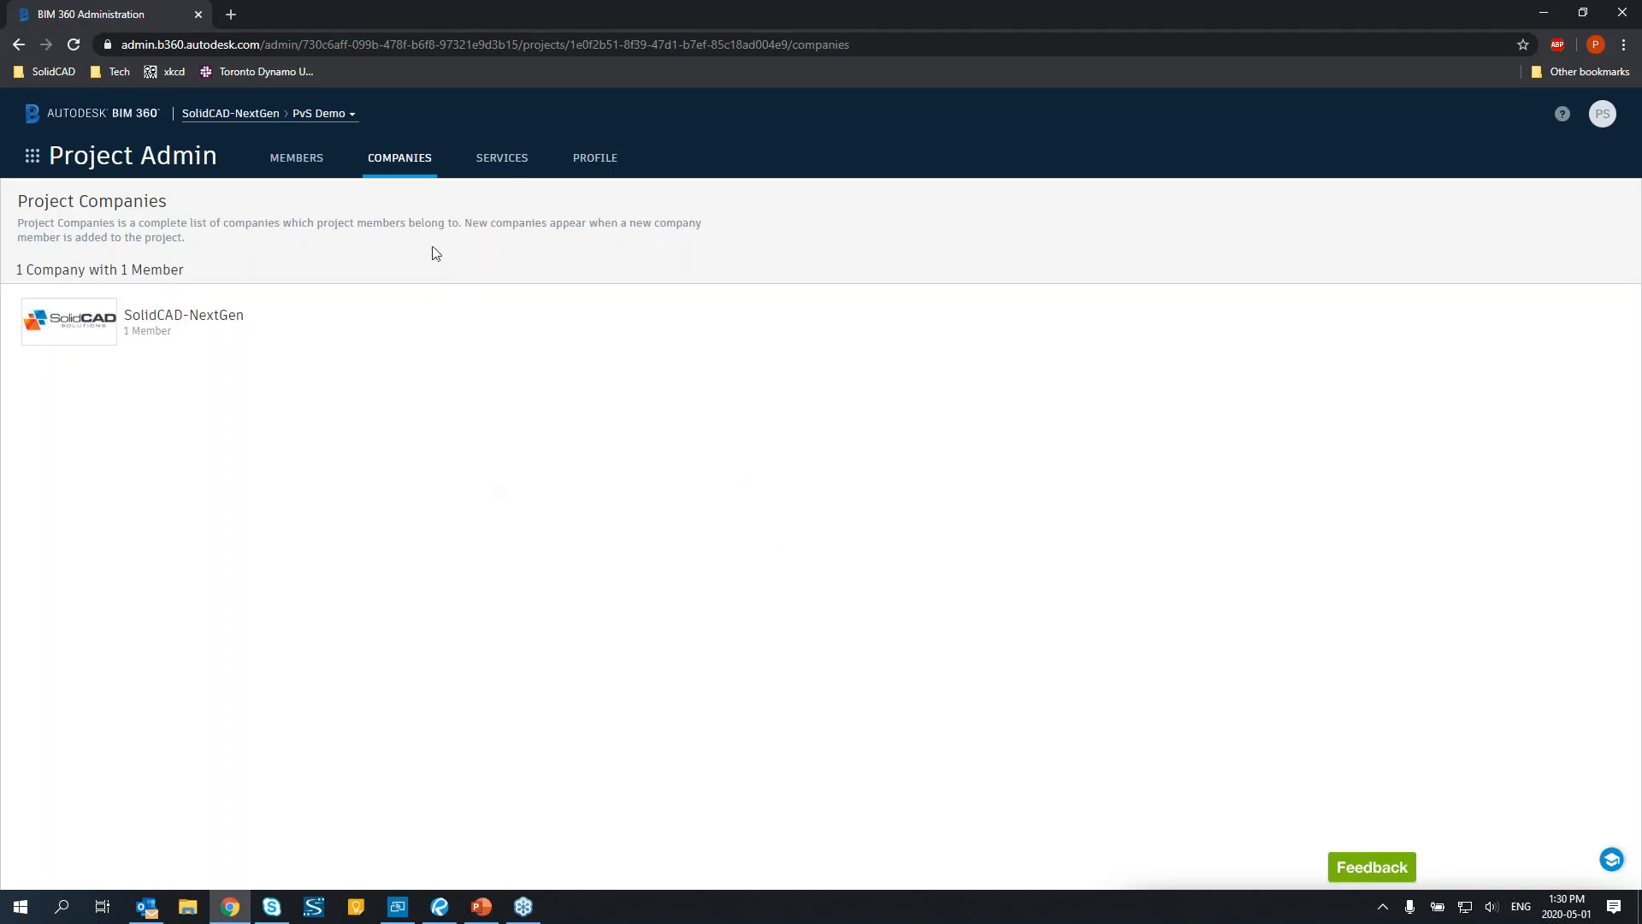
left_click(313, 158)
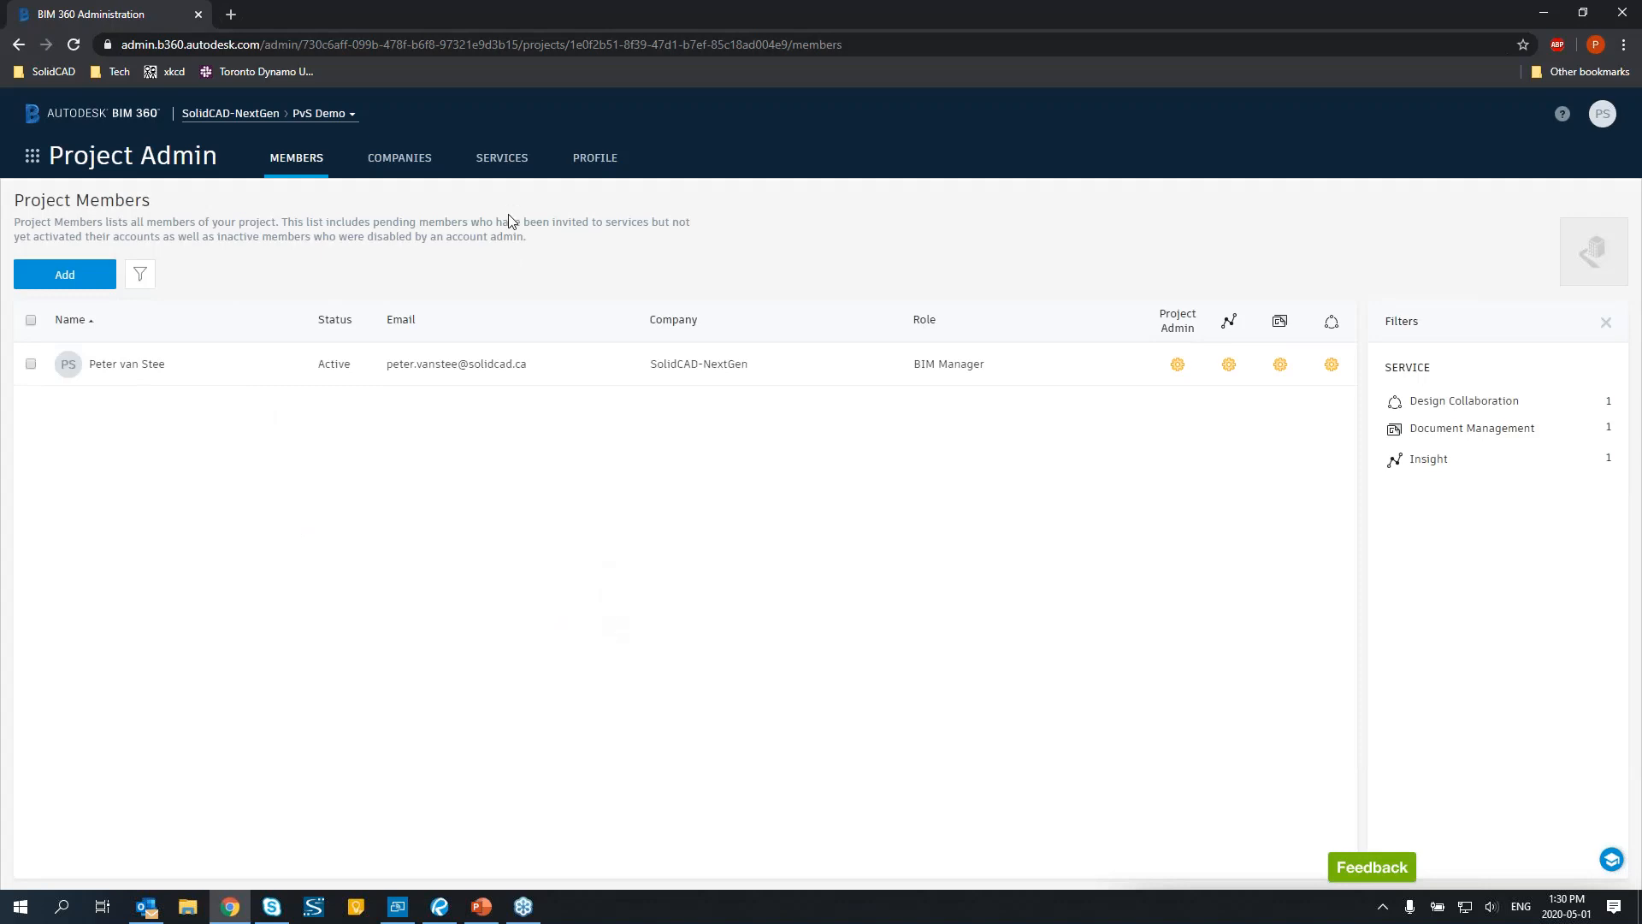
Examine the project's services, including the Document Management admins, and view the project profile.
left_click(514, 167)
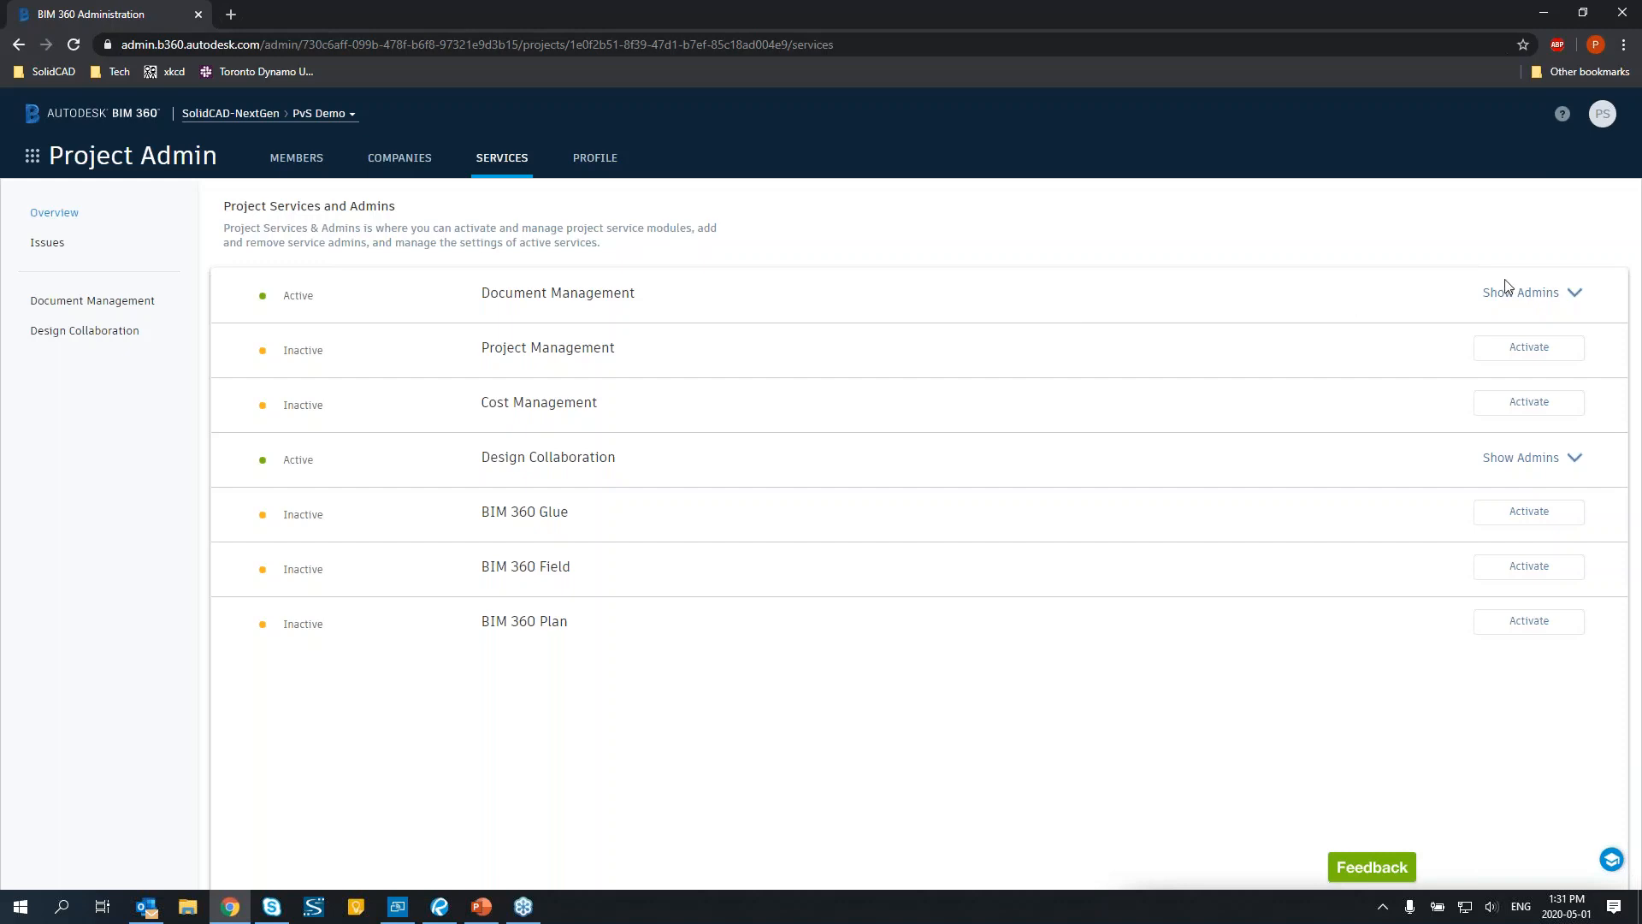
left_click(1575, 294)
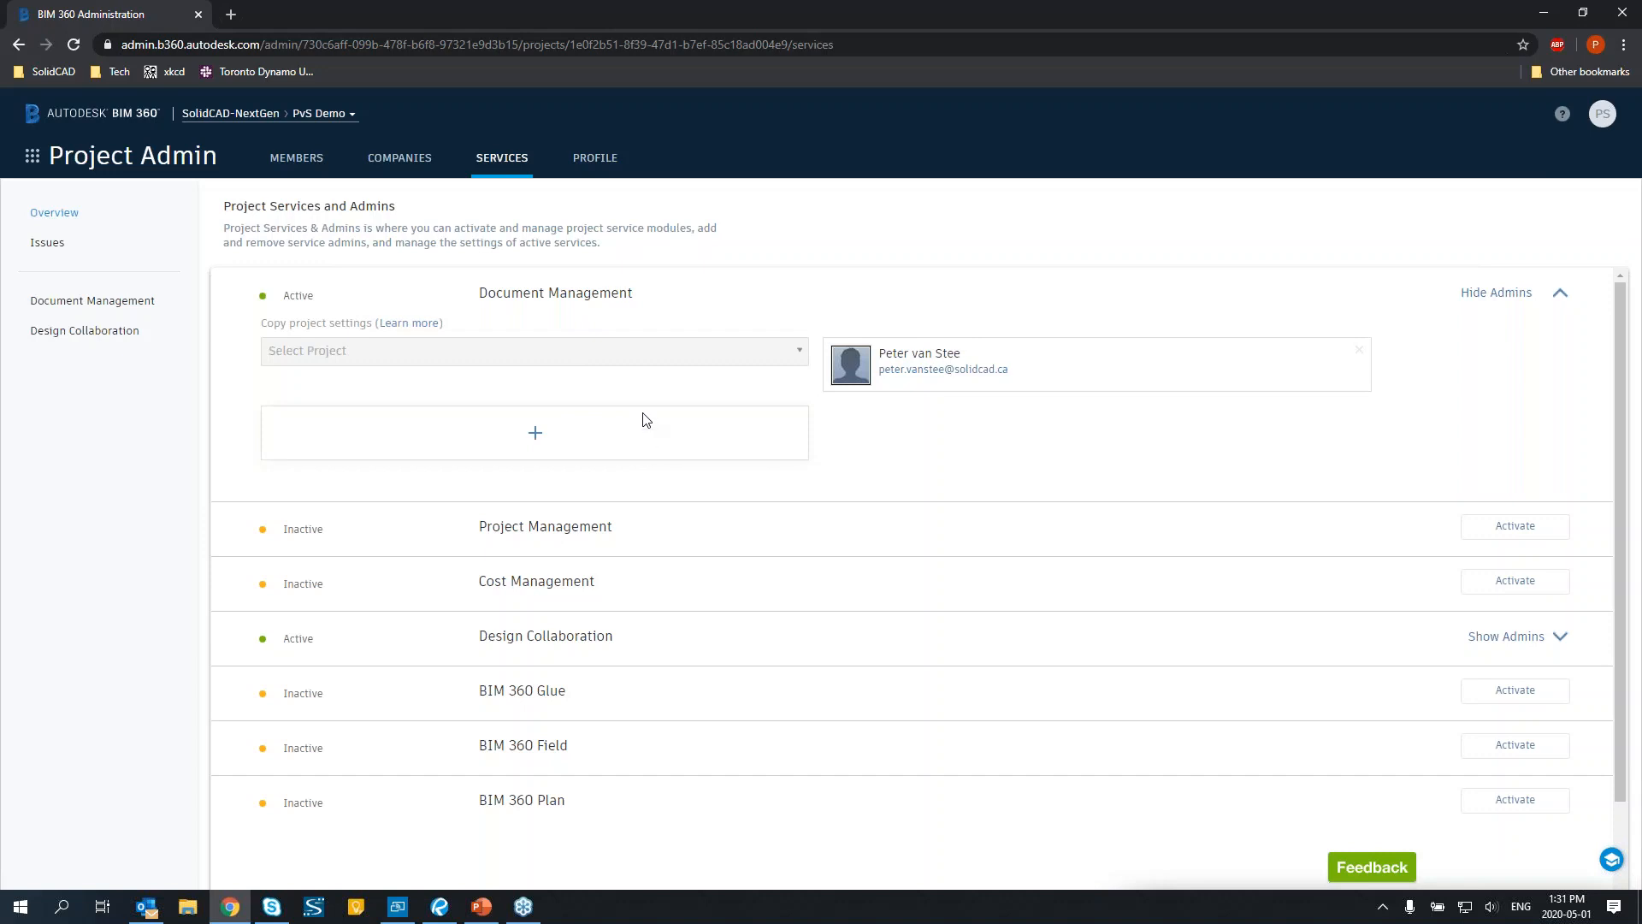
left_click(1561, 298)
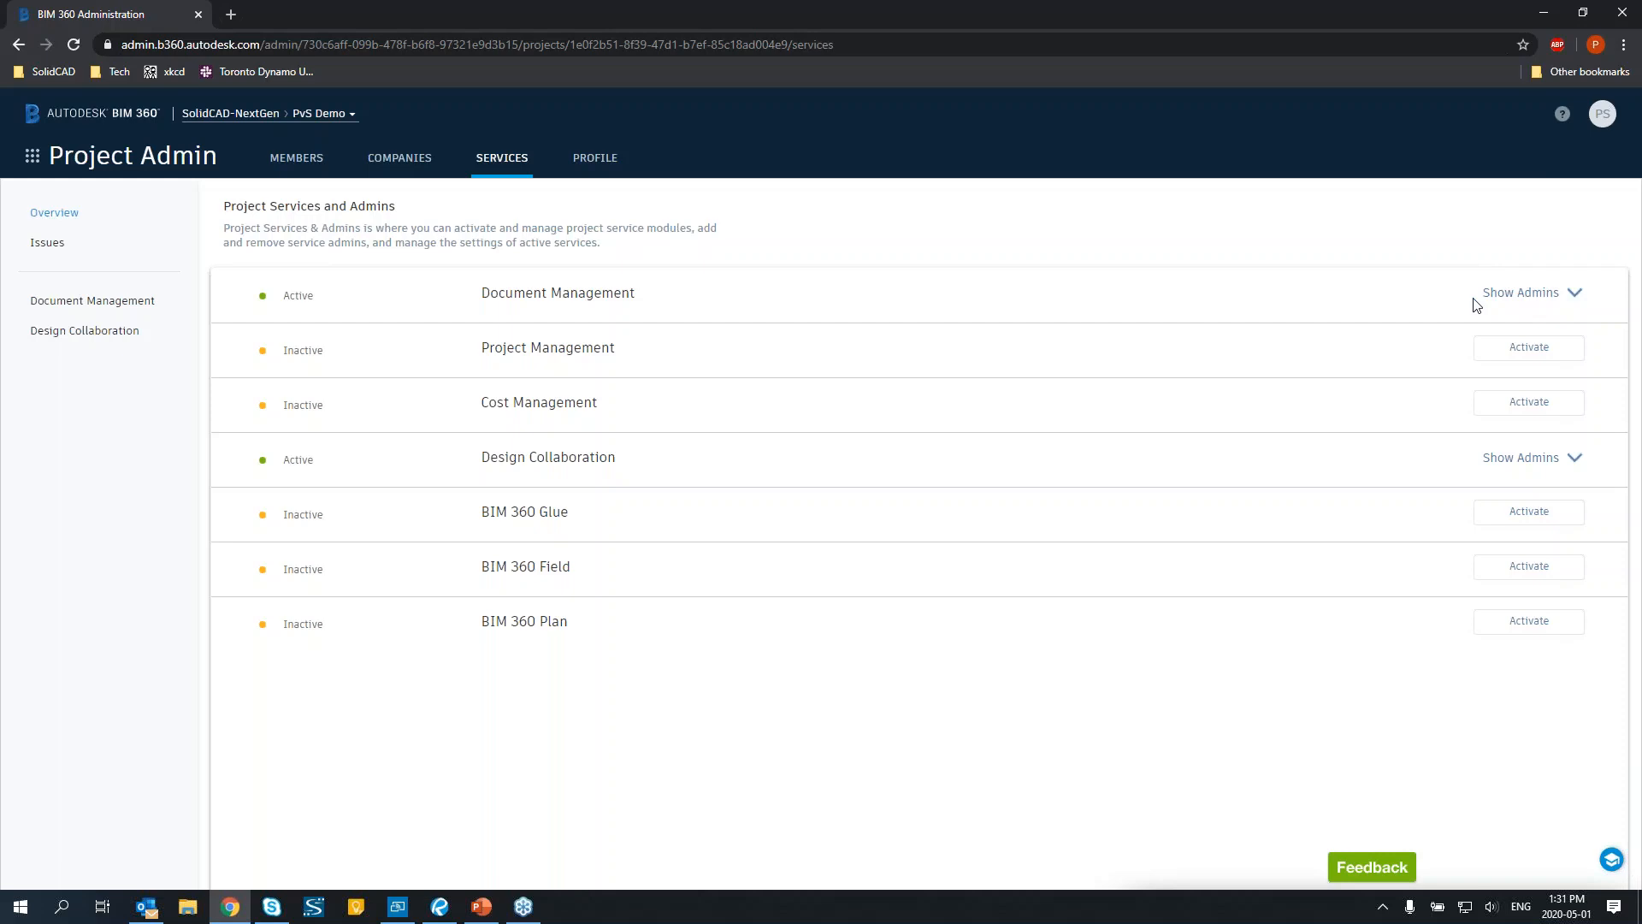
left_click(599, 160)
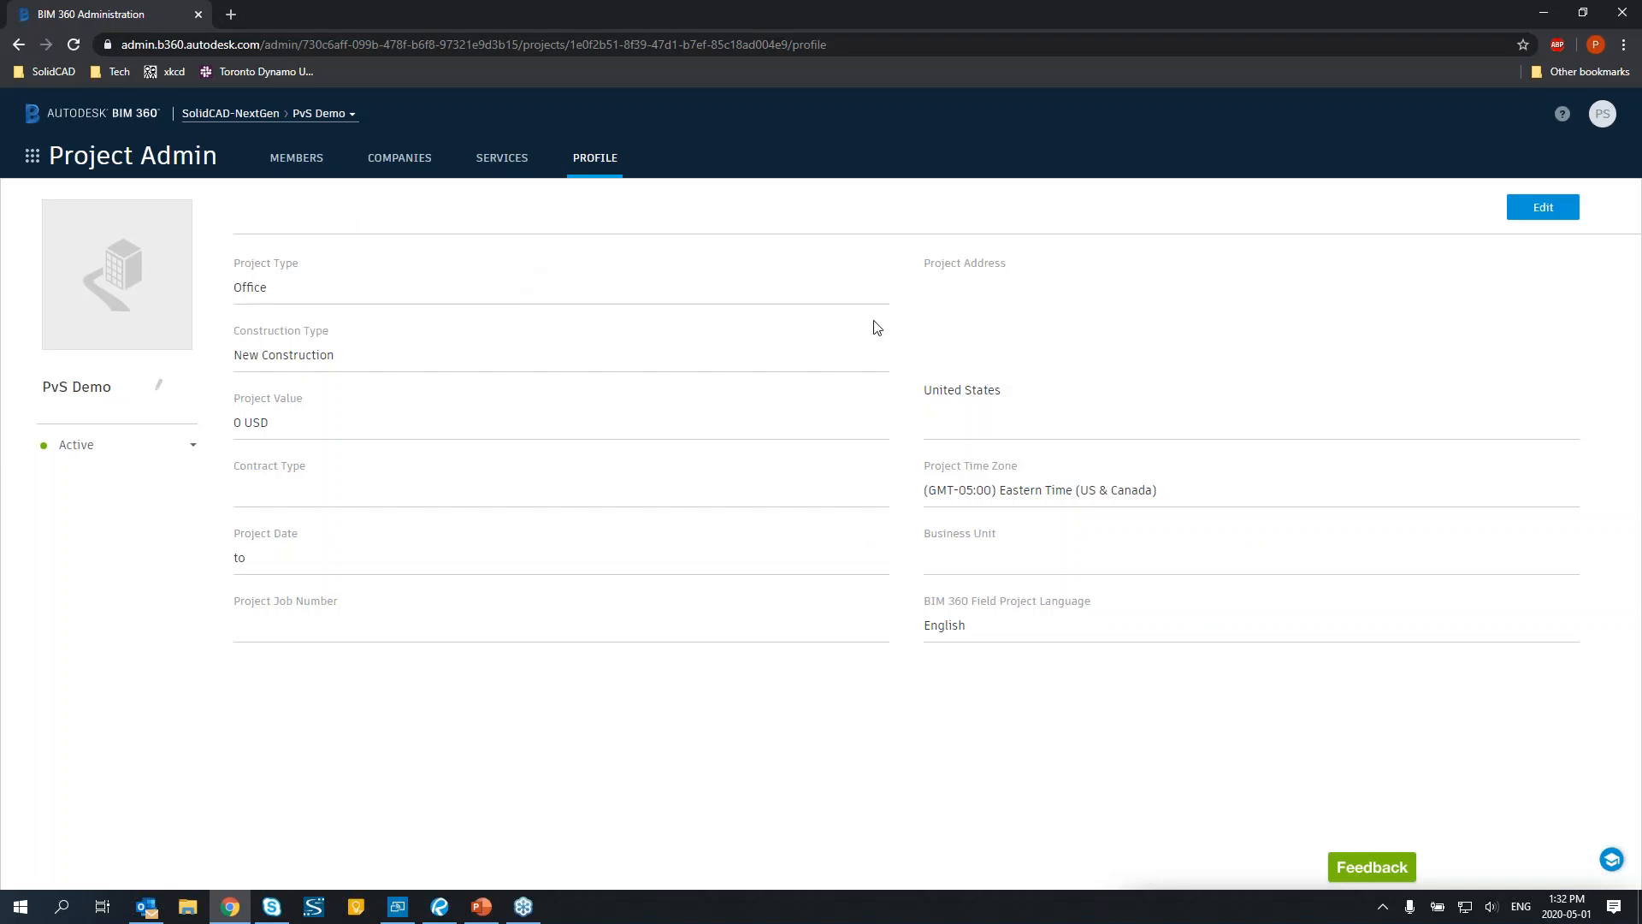
left_click(500, 163)
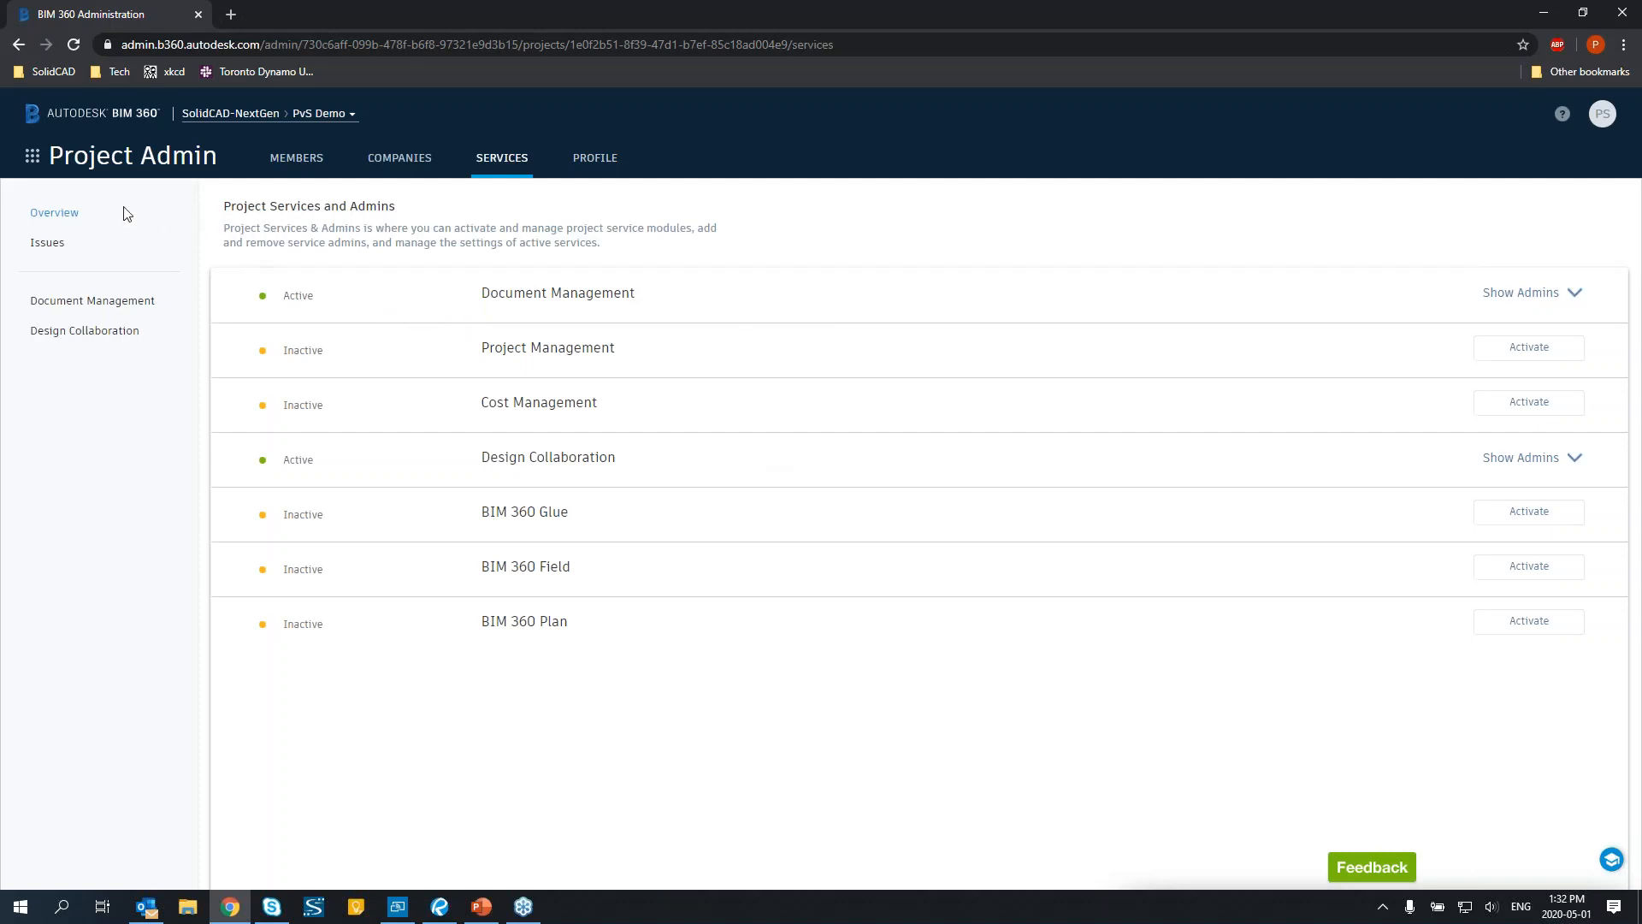
Switch to the project's Document Management module, collapse Plans and expand the Design Collaboration folder under Project Files.
left_click(32, 159)
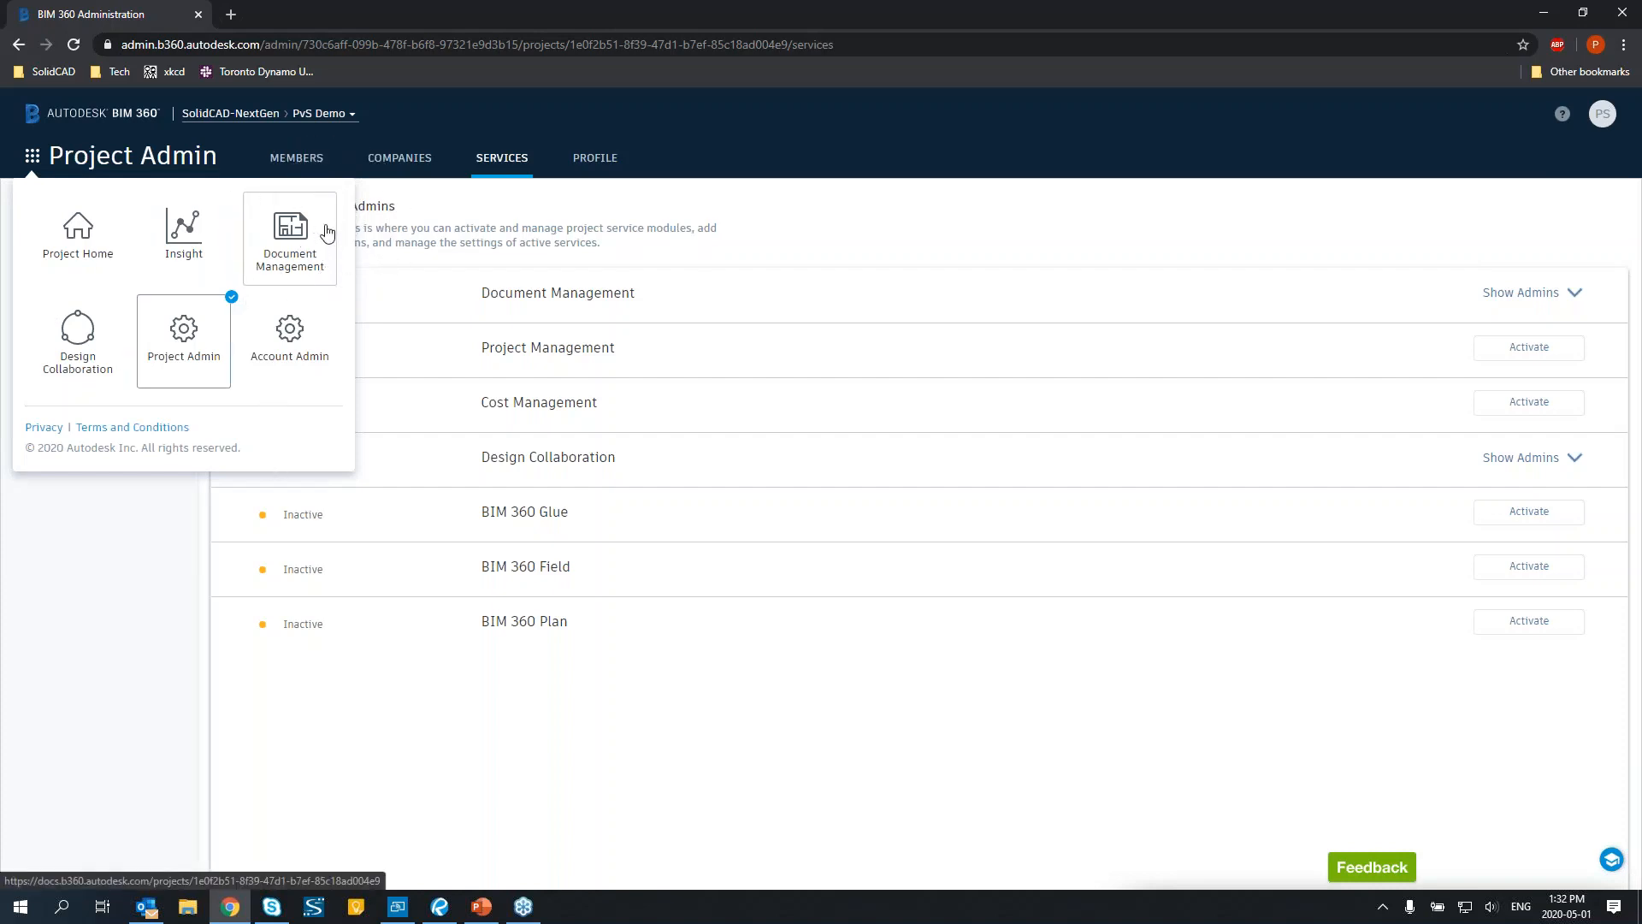
left_click(328, 233)
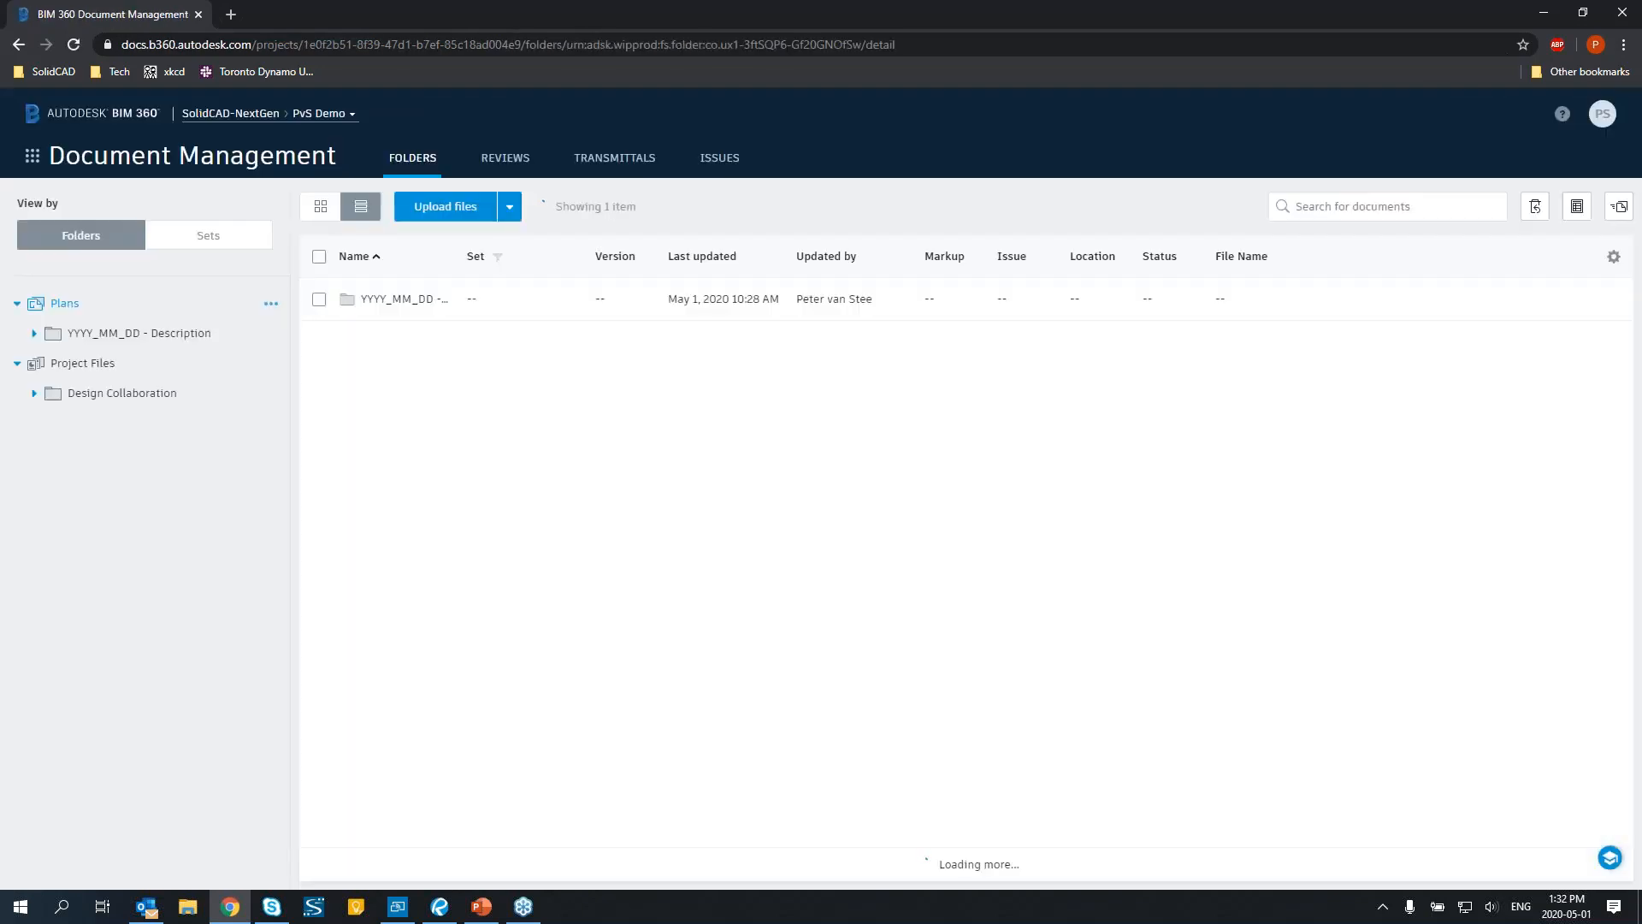
left_click(17, 363)
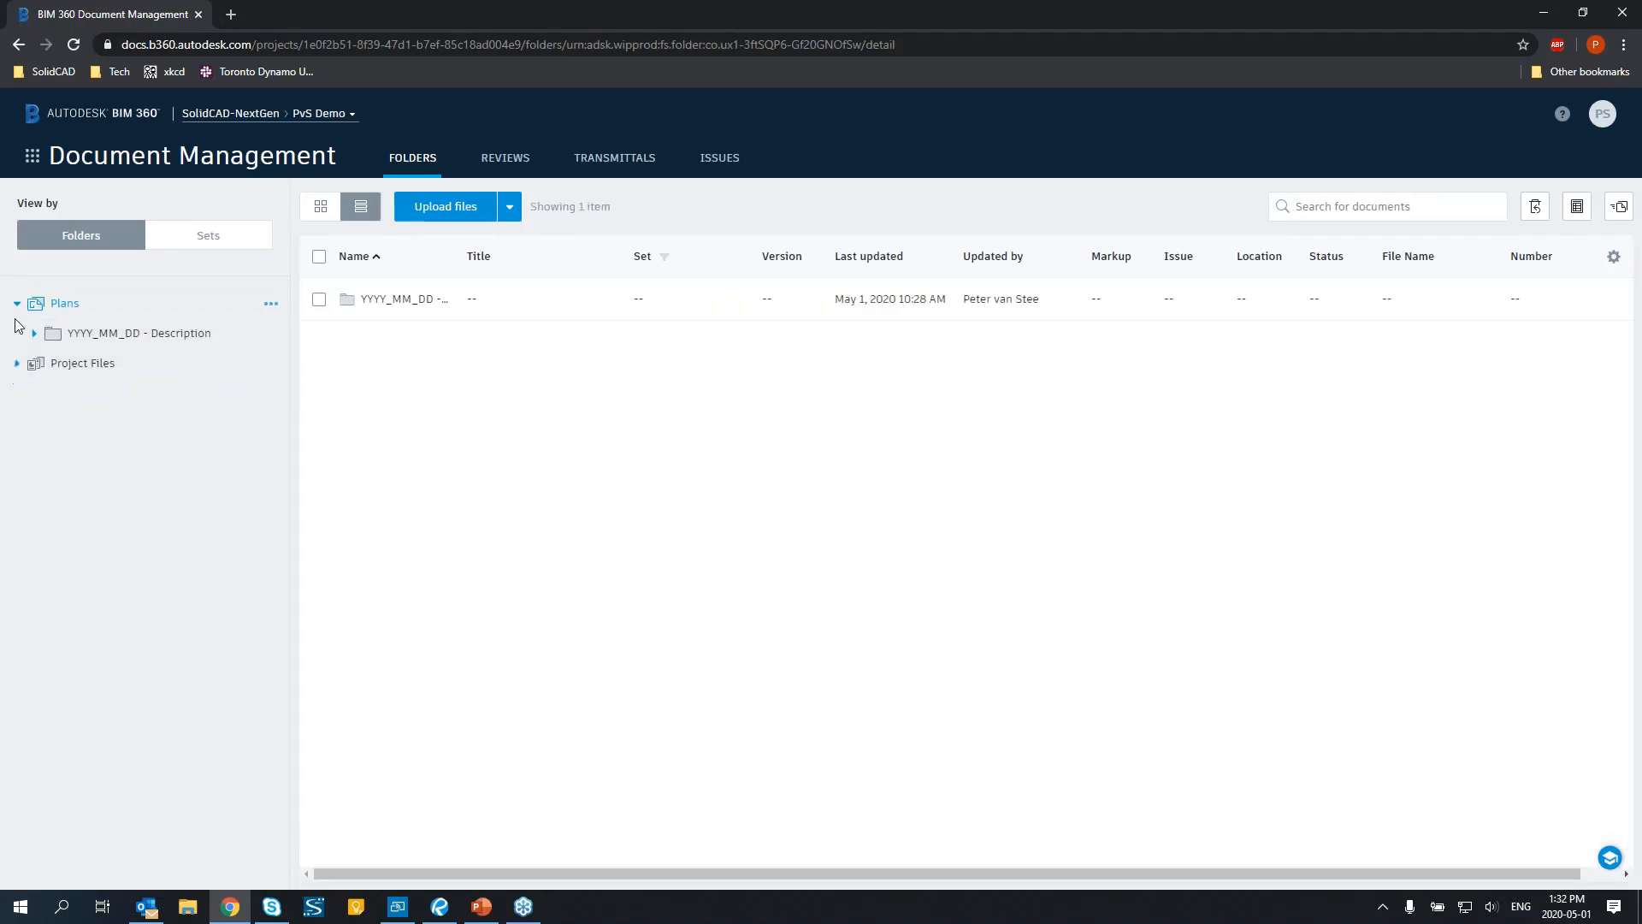
left_click(17, 304)
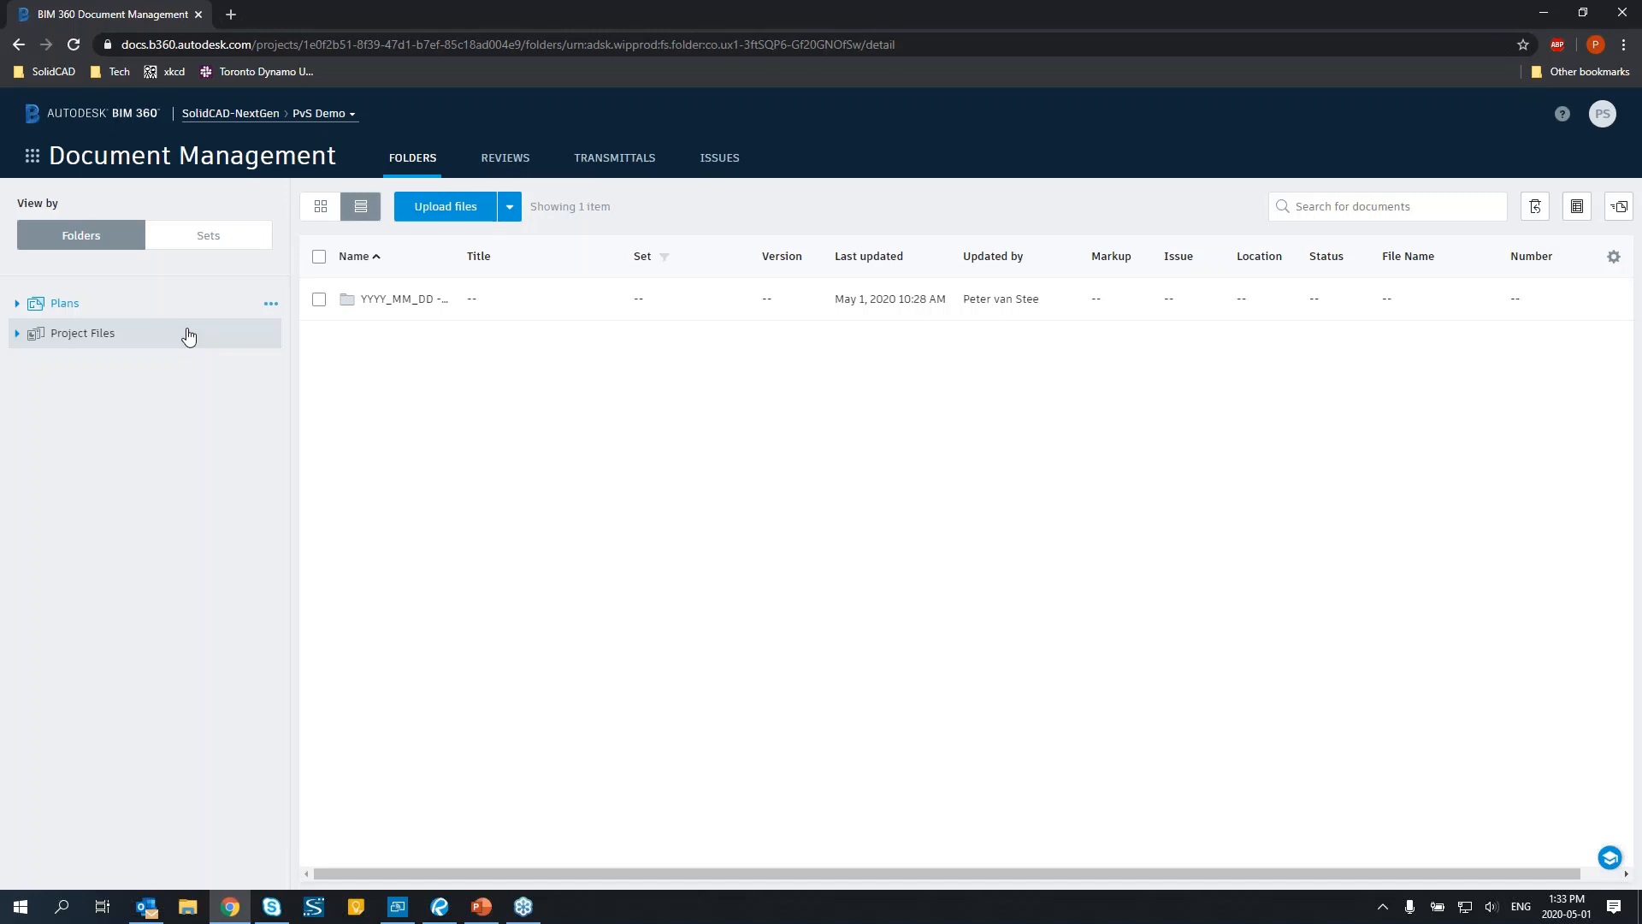
left_click(17, 333)
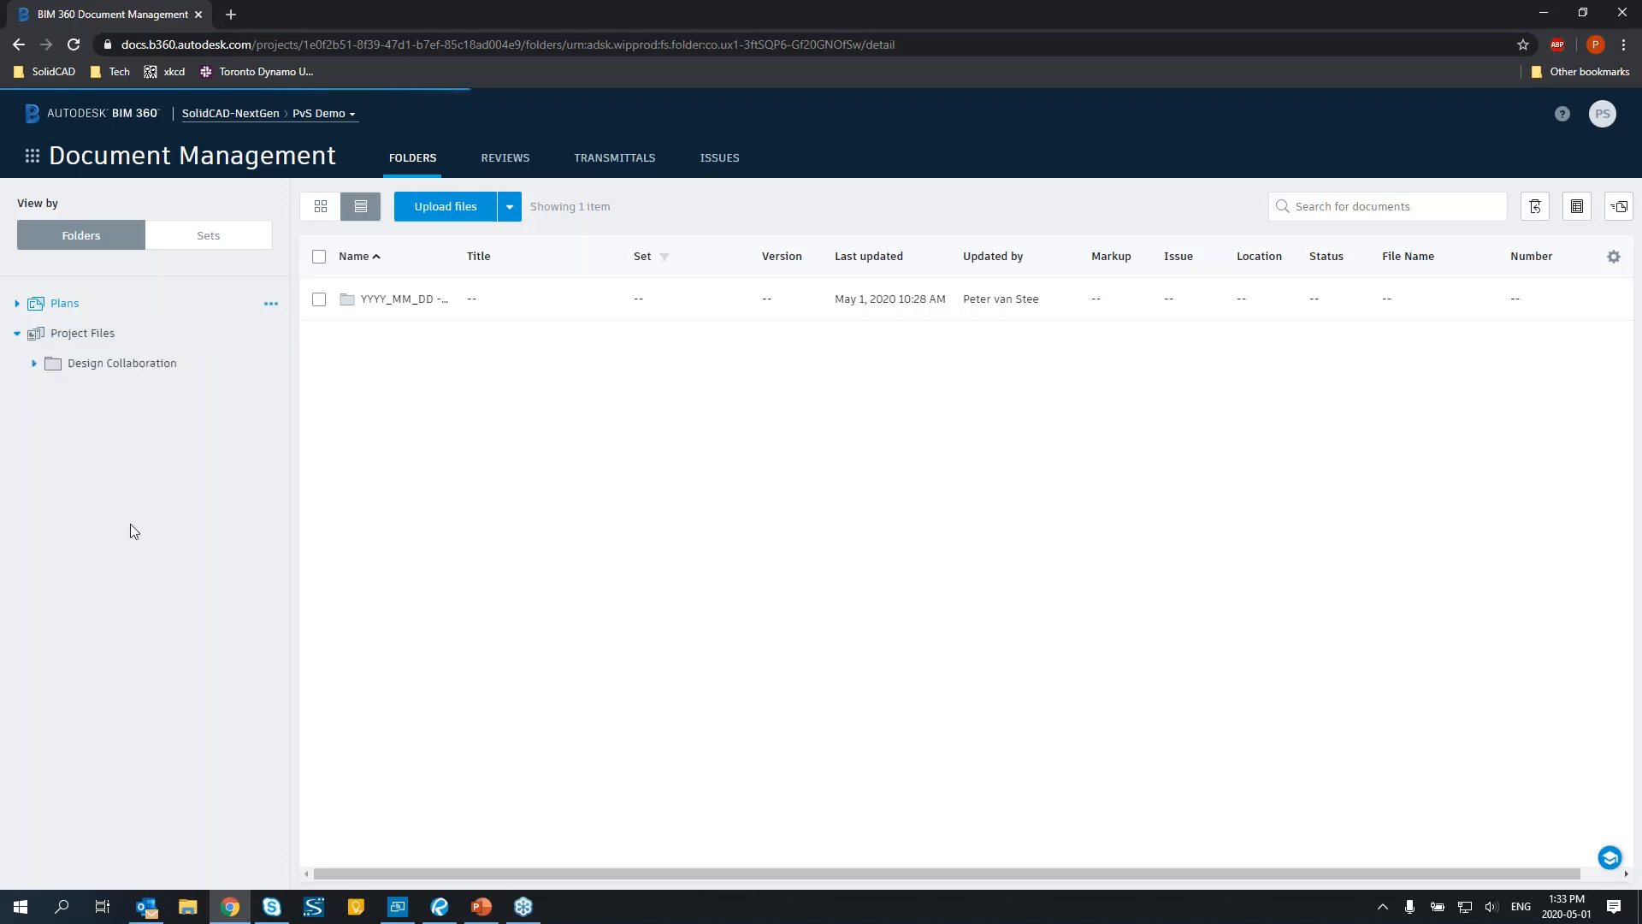
left_click(35, 363)
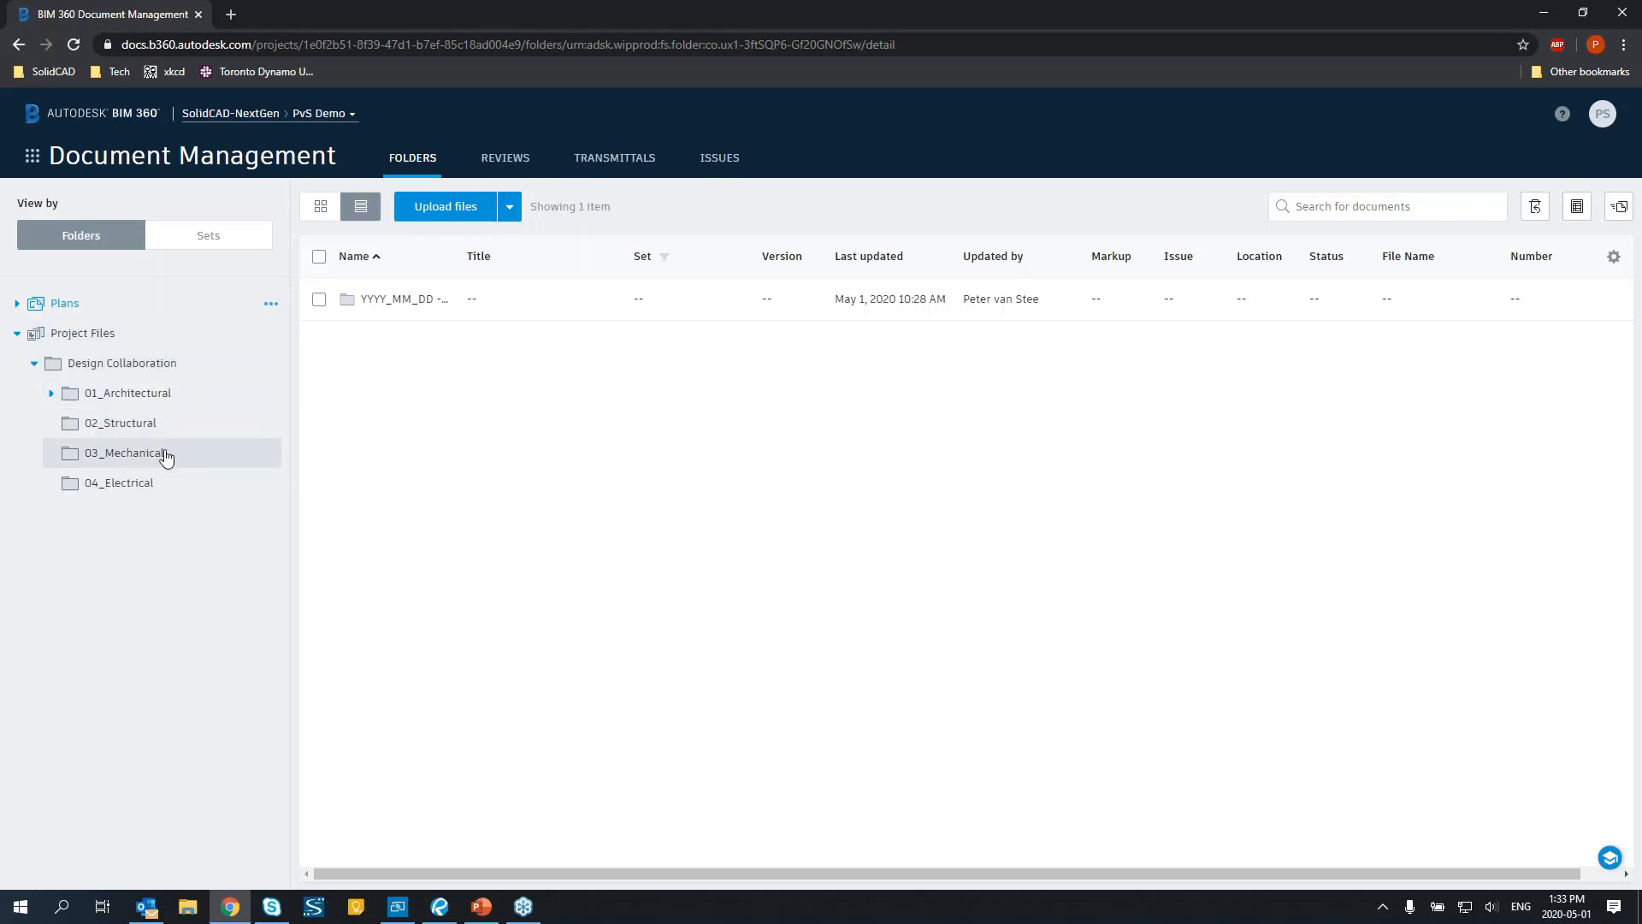
Open the 01_Architectural folder under Design Collaboration, check its permissions and expand its subfolders.
left_click(165, 400)
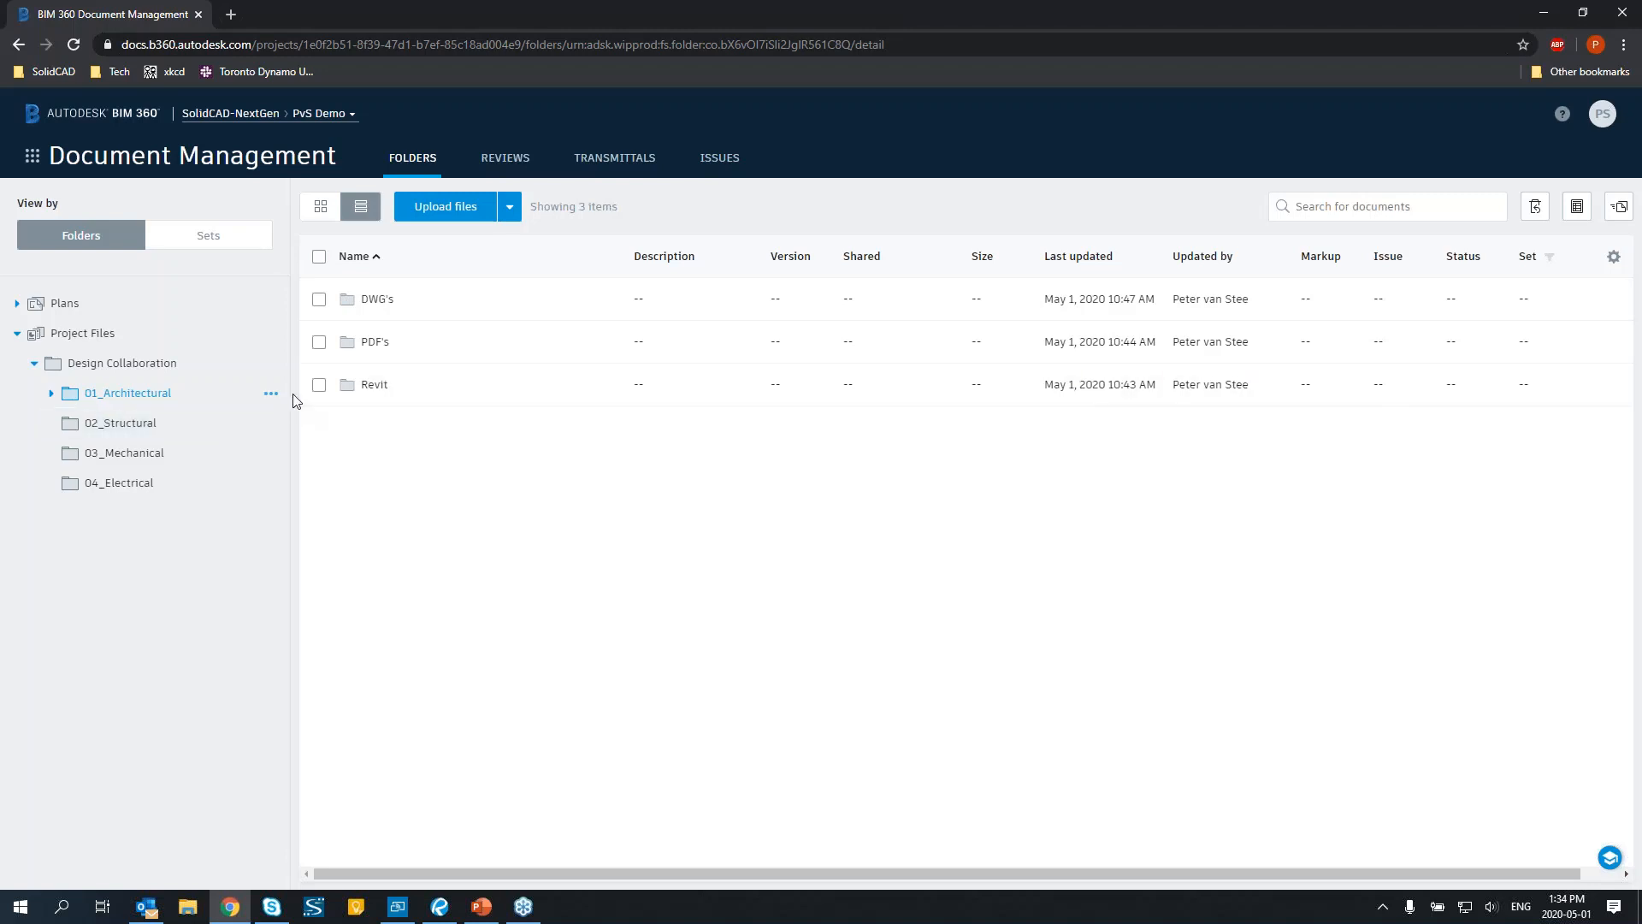
left_click(271, 393)
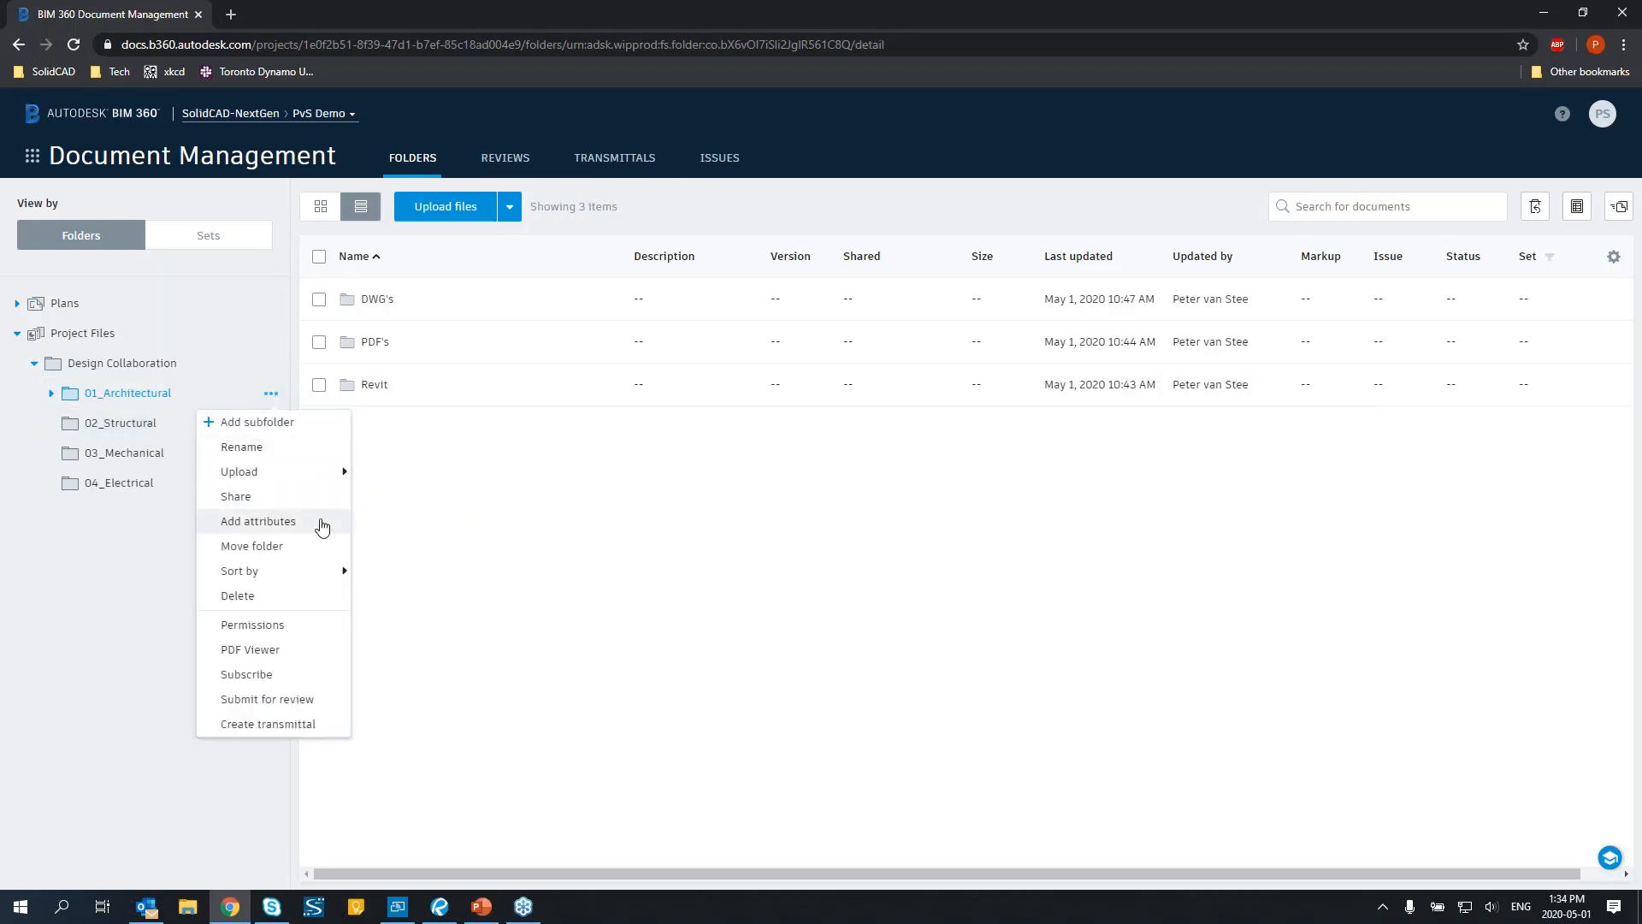
left_click(320, 631)
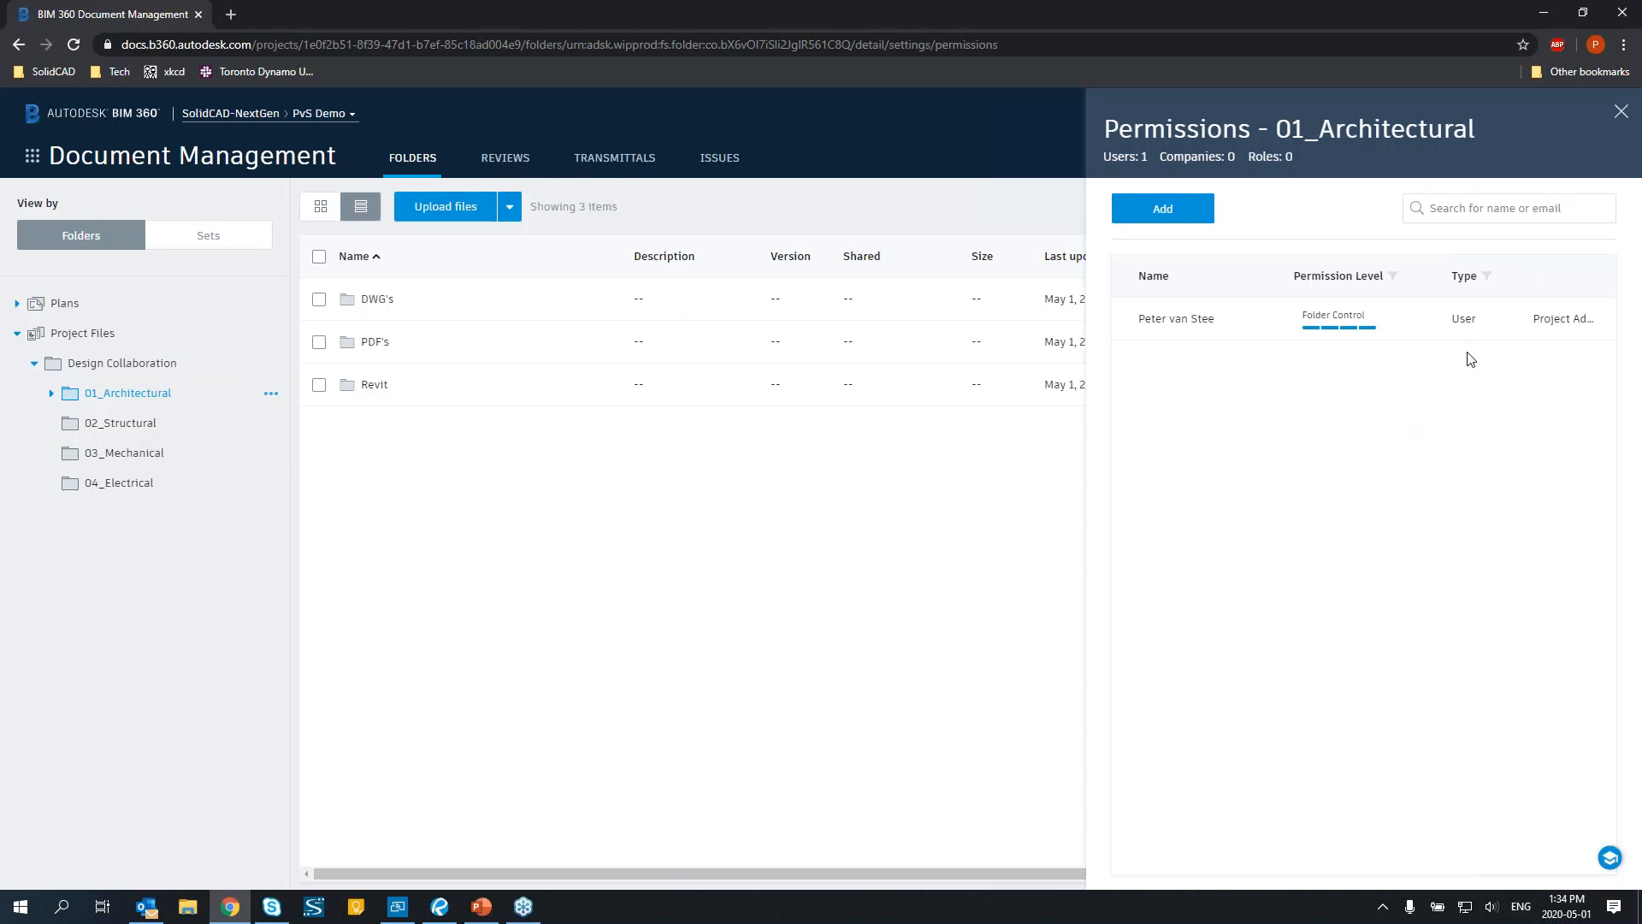
left_click(1621, 112)
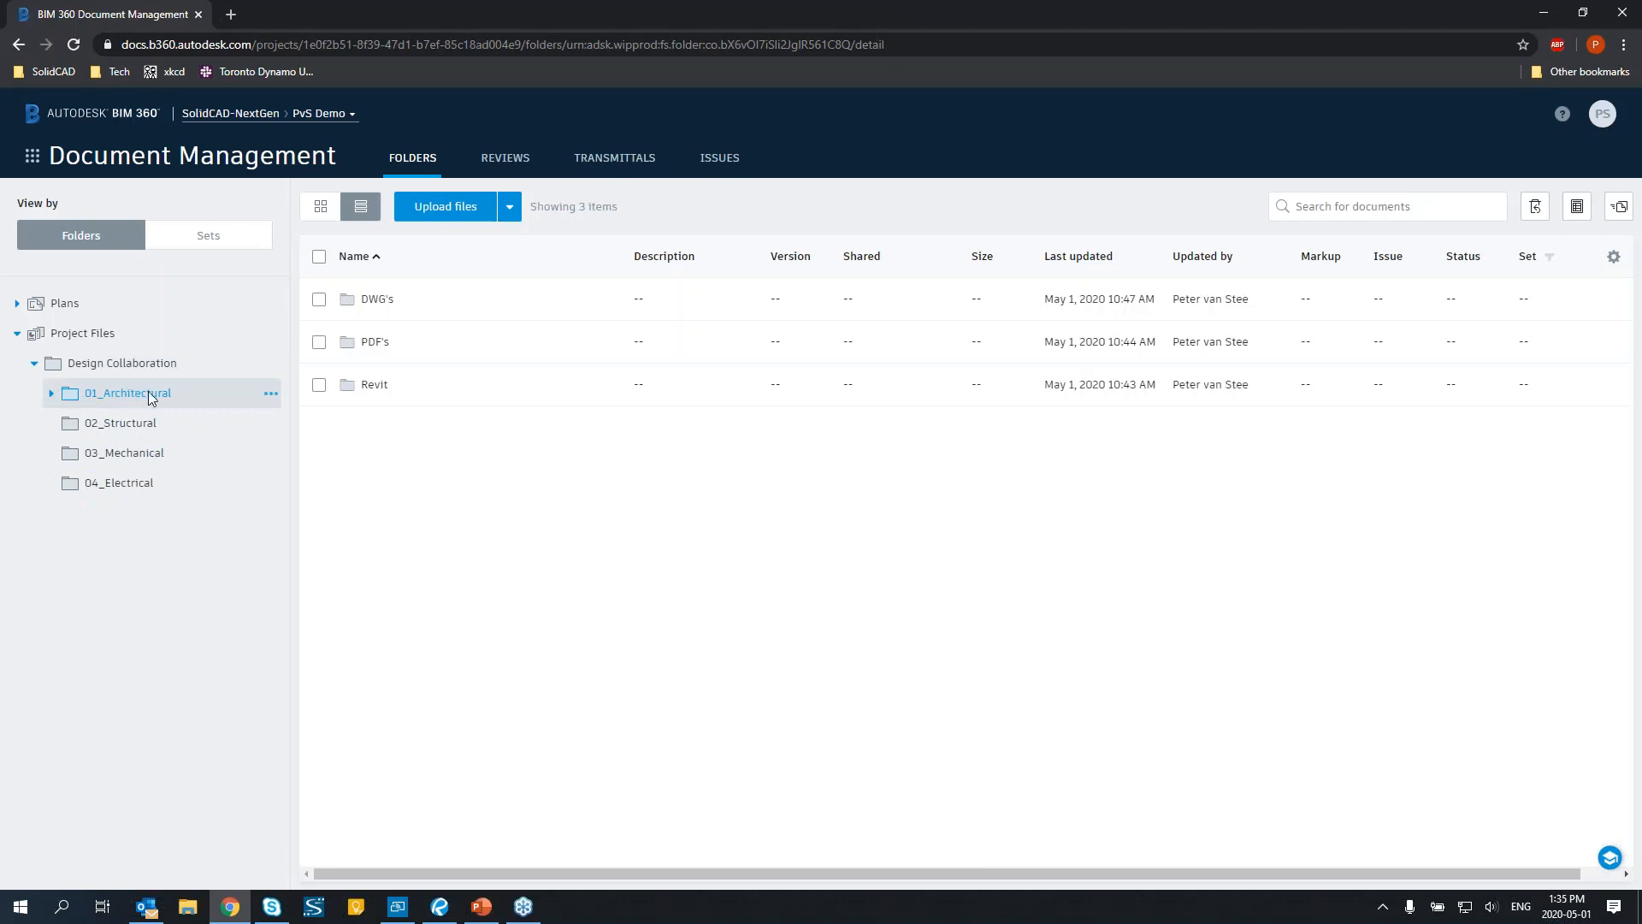
left_click(52, 393)
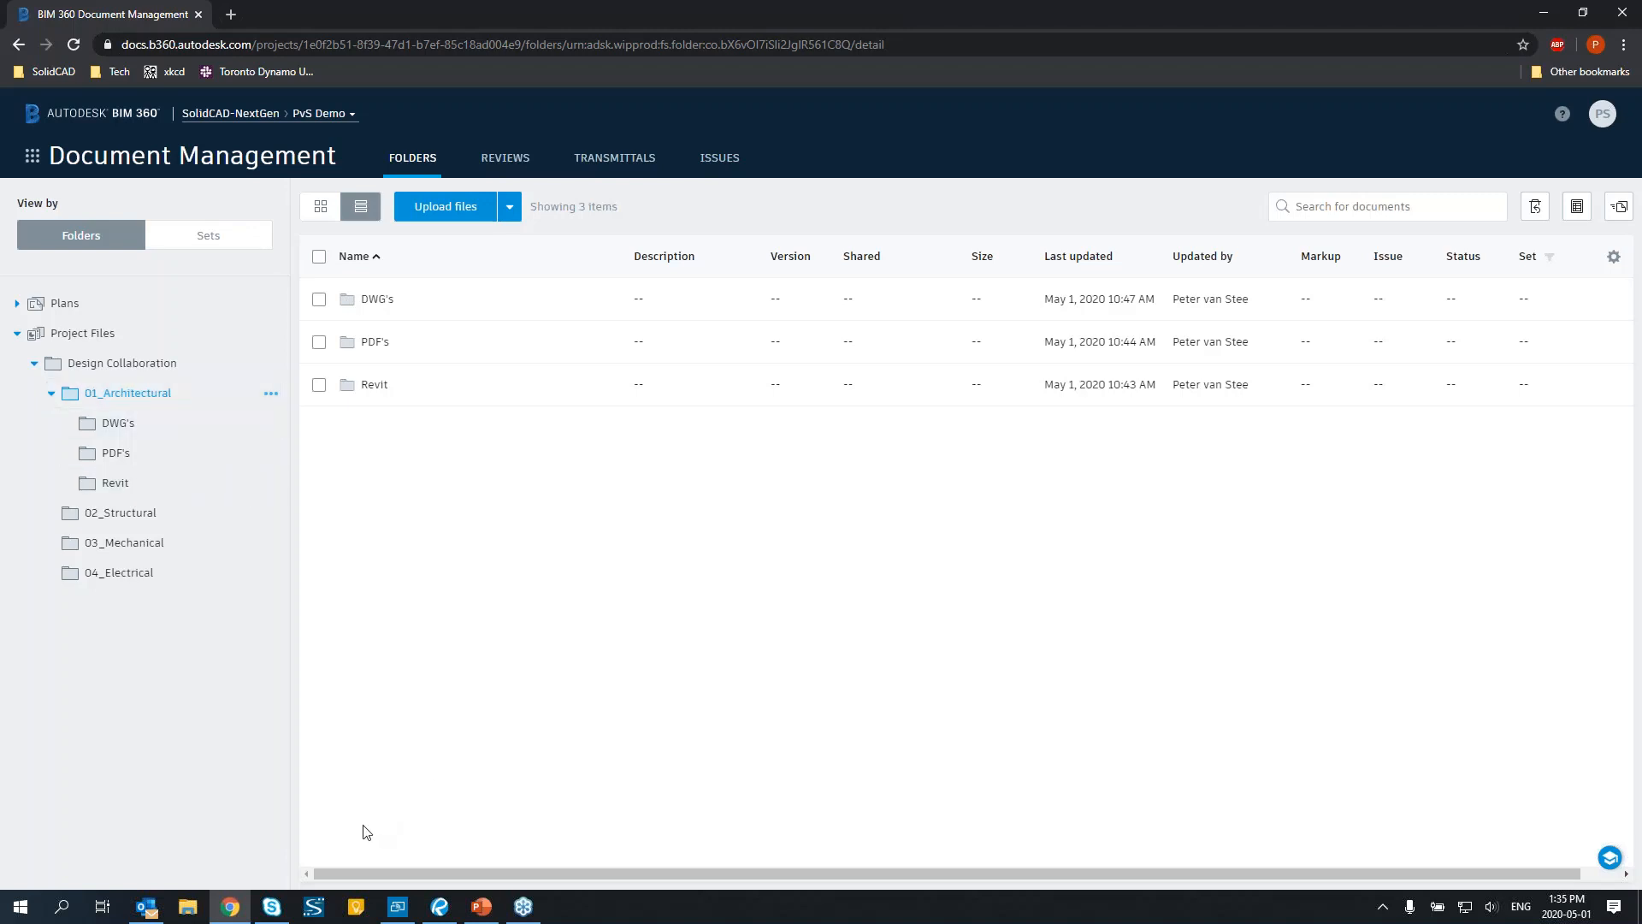
Switch to File Explorer and open the SolidCAD-NextGen account on the BIM 360 drive.
left_click(183, 910)
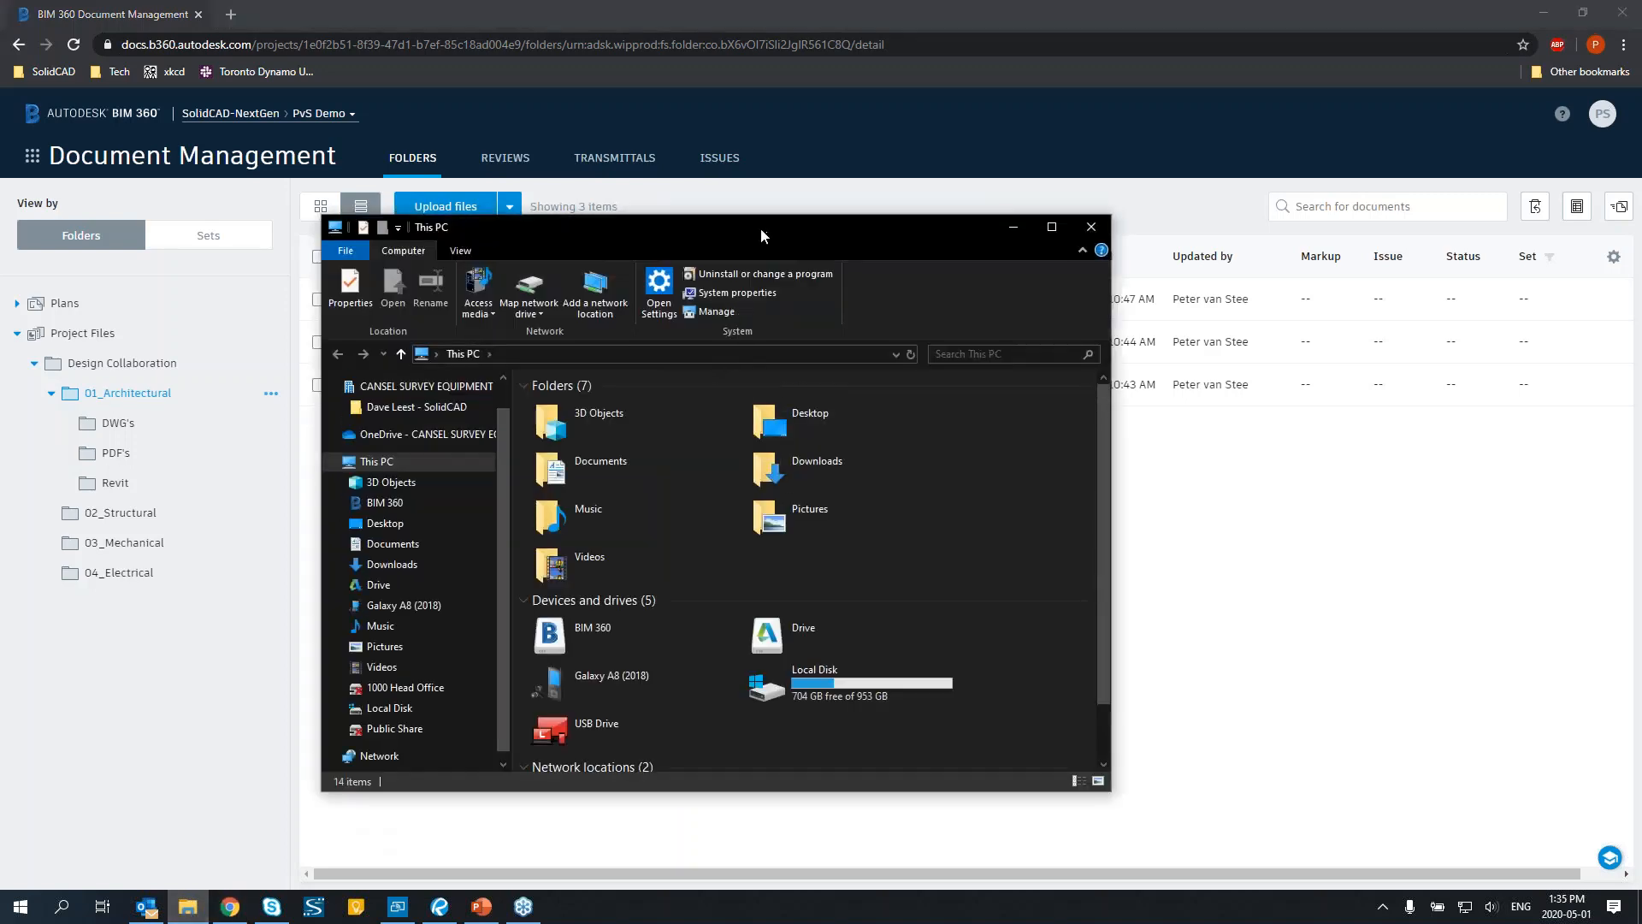
left_click_drag(761, 228, 866, 235)
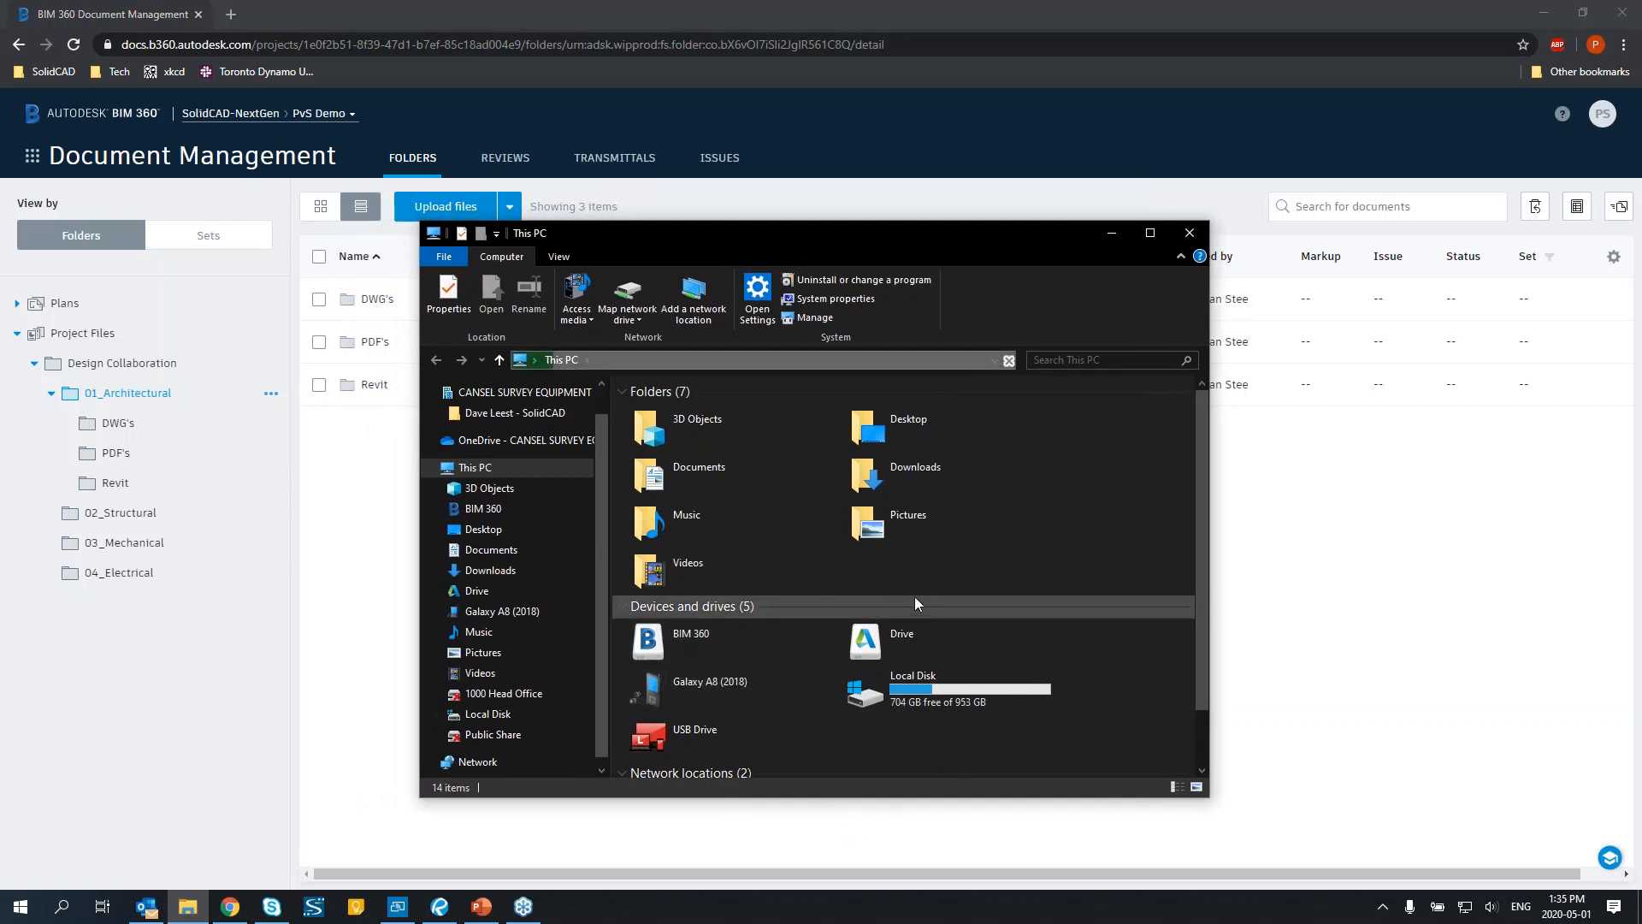
left_click(725, 649)
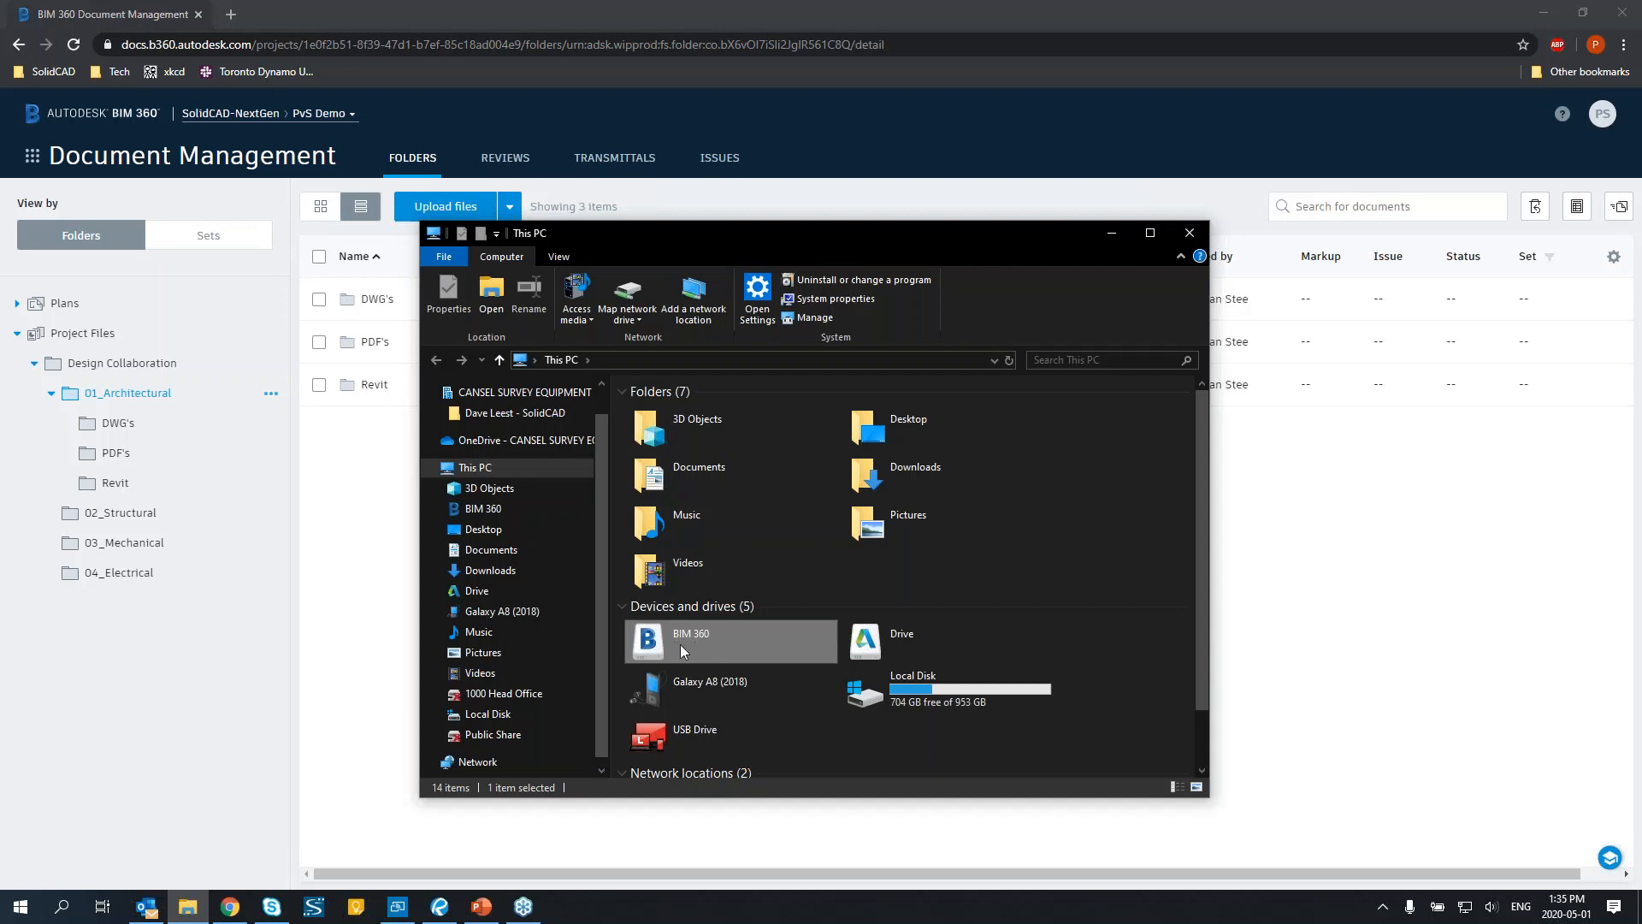
double_click(736, 639)
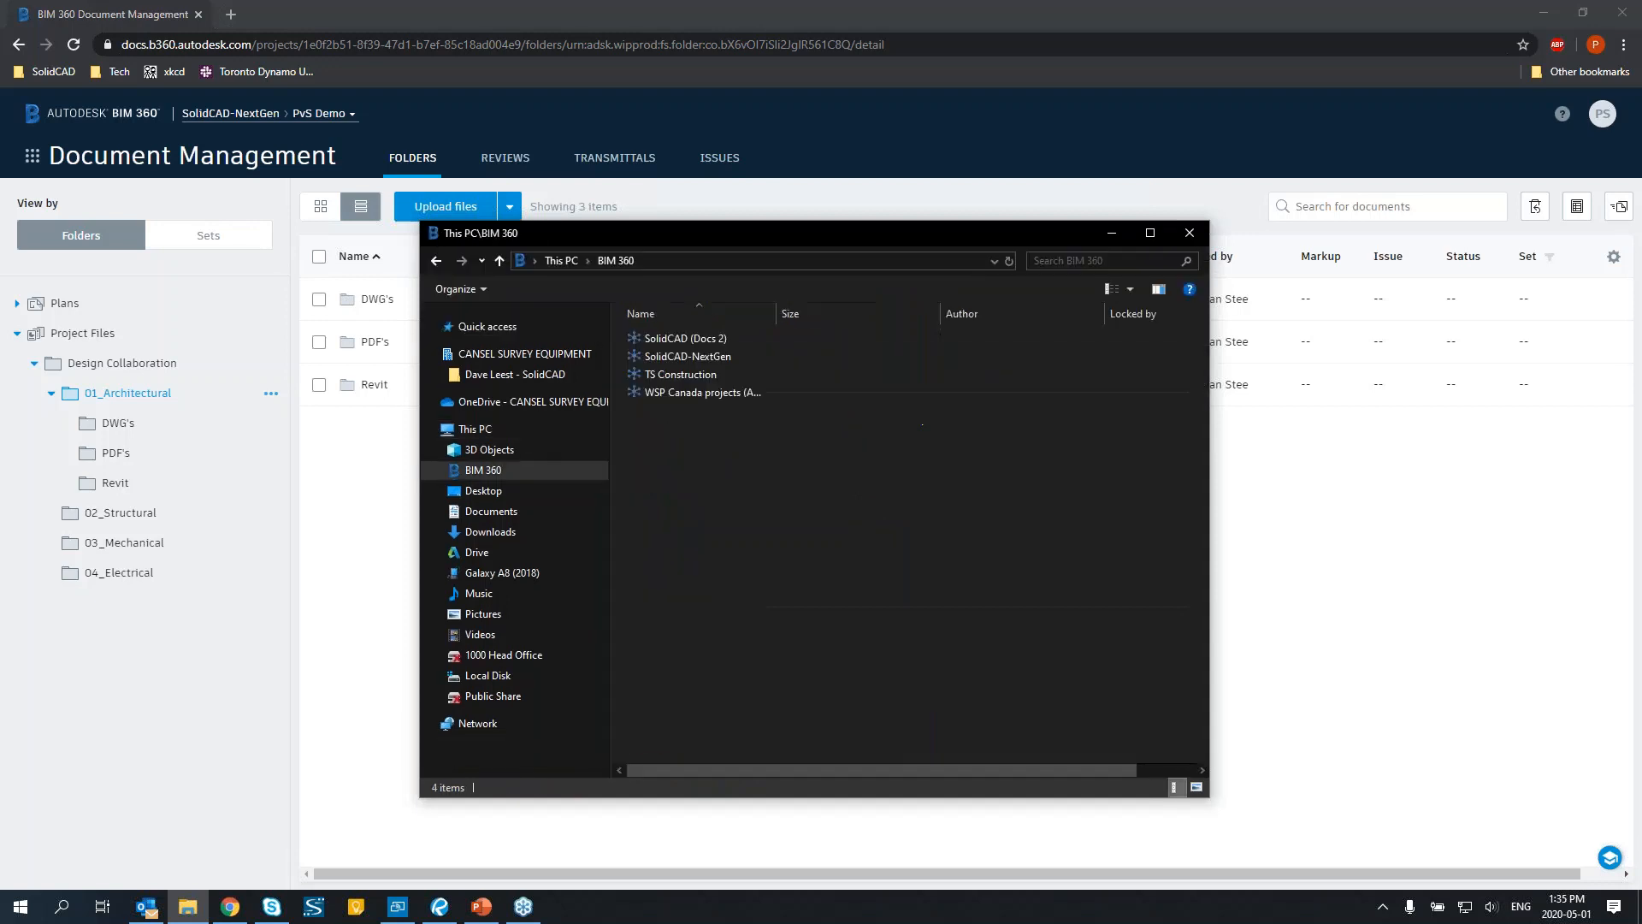
left_click(699, 356)
double_click(700, 357)
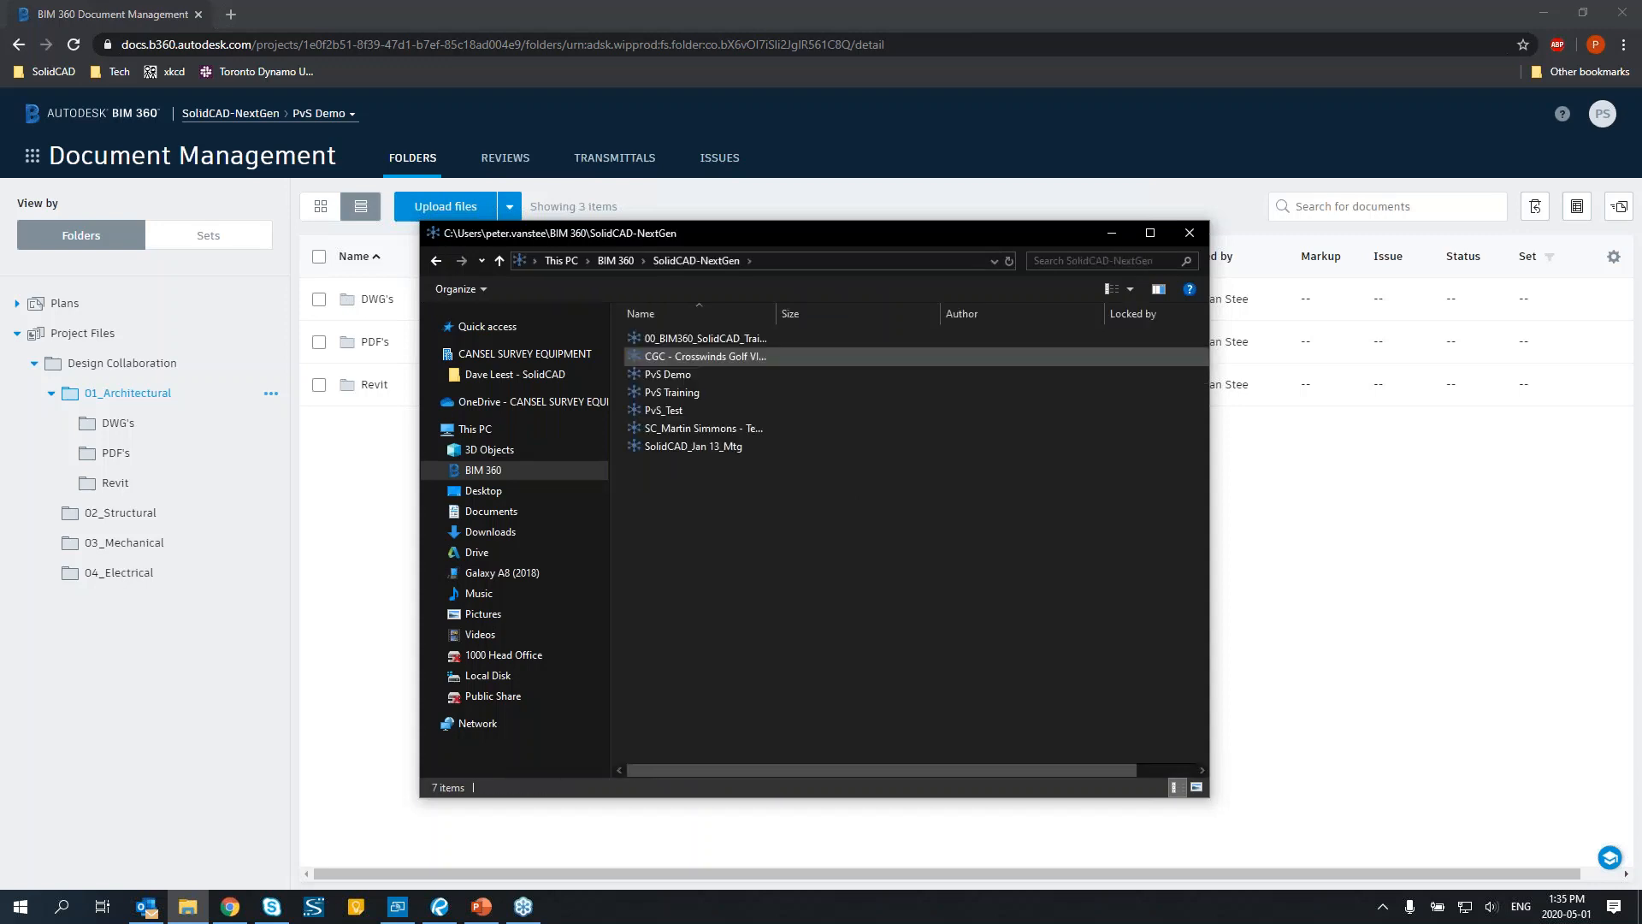
Browse the PvS Demo project through Project Files and Design Collaboration to 01_Architectural, and return to the browser.
left_click(692, 382)
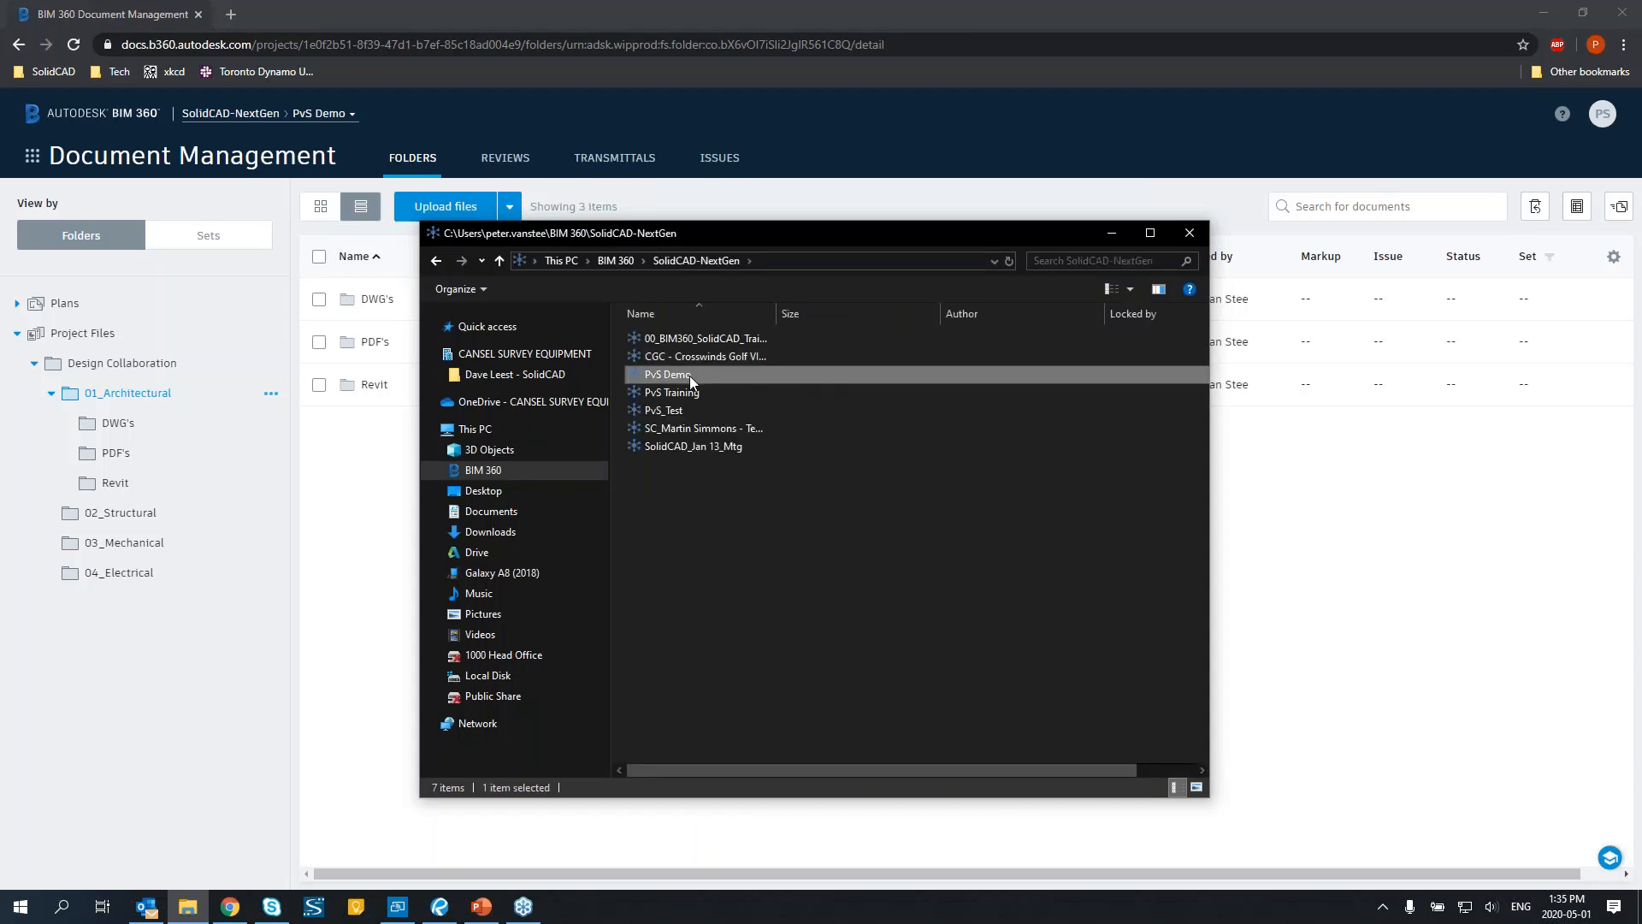
double_click(692, 381)
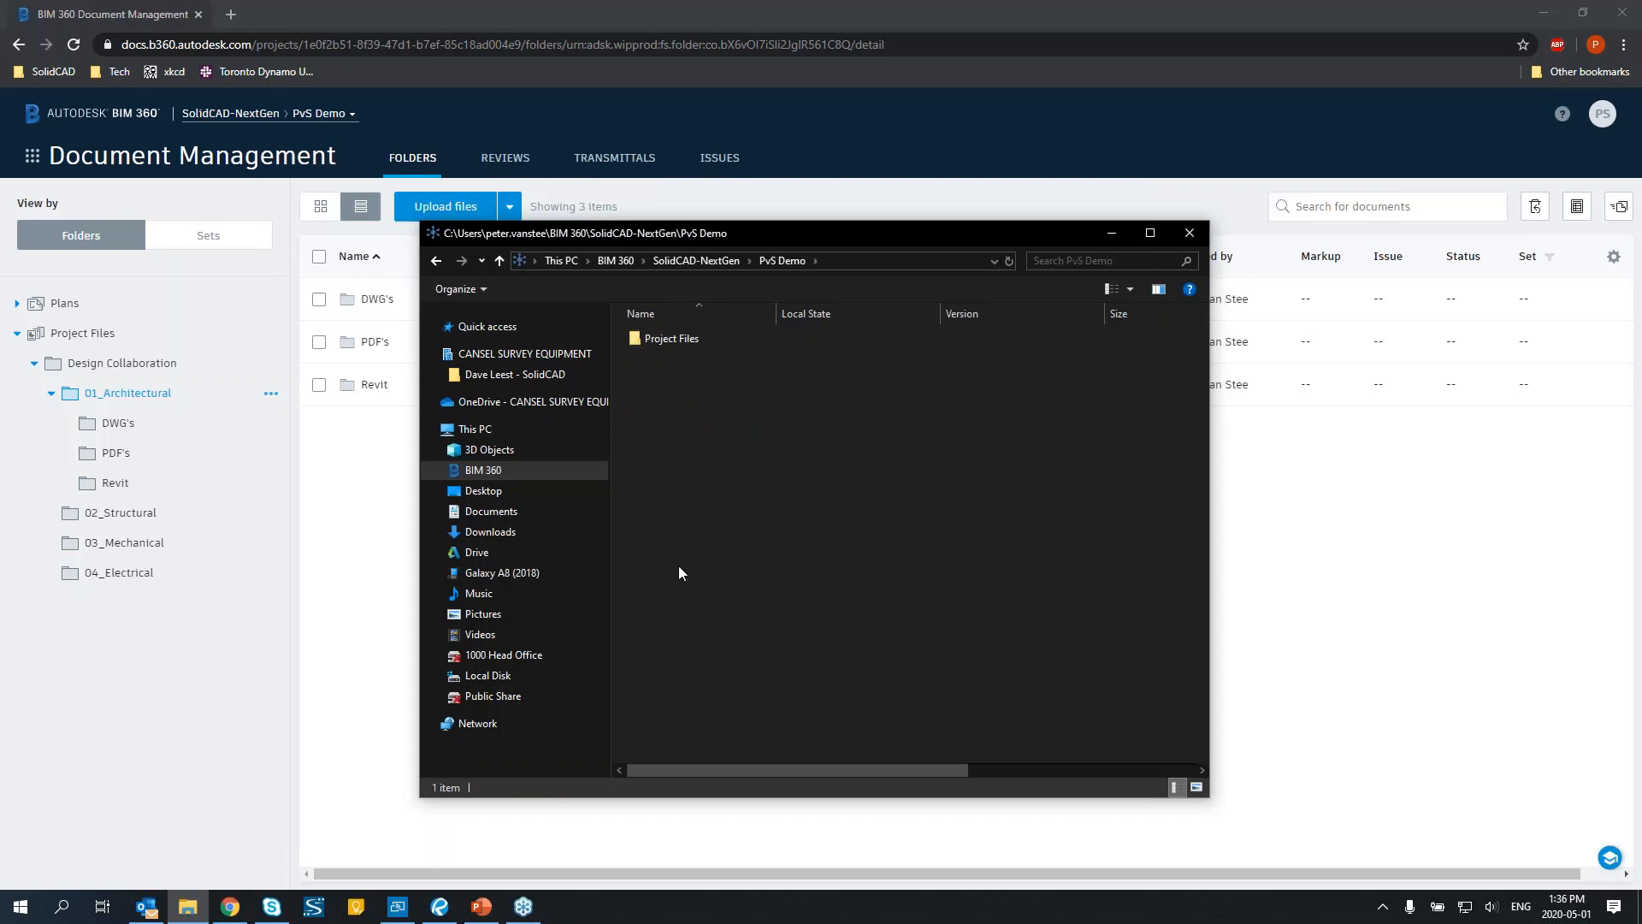
double_click(716, 340)
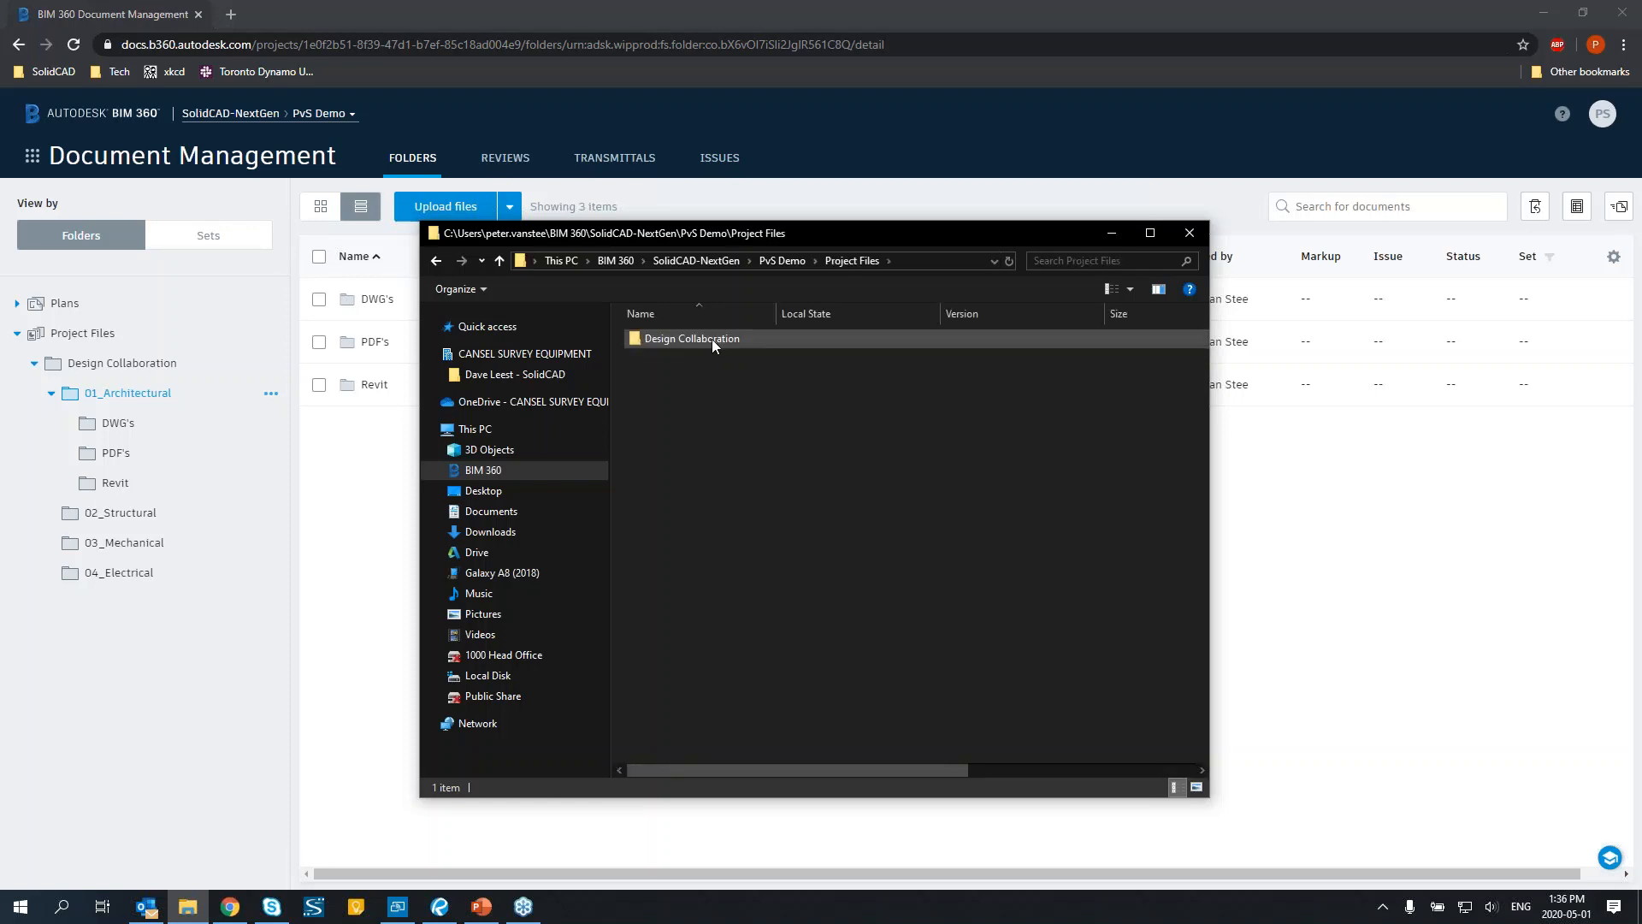
double_click(669, 340)
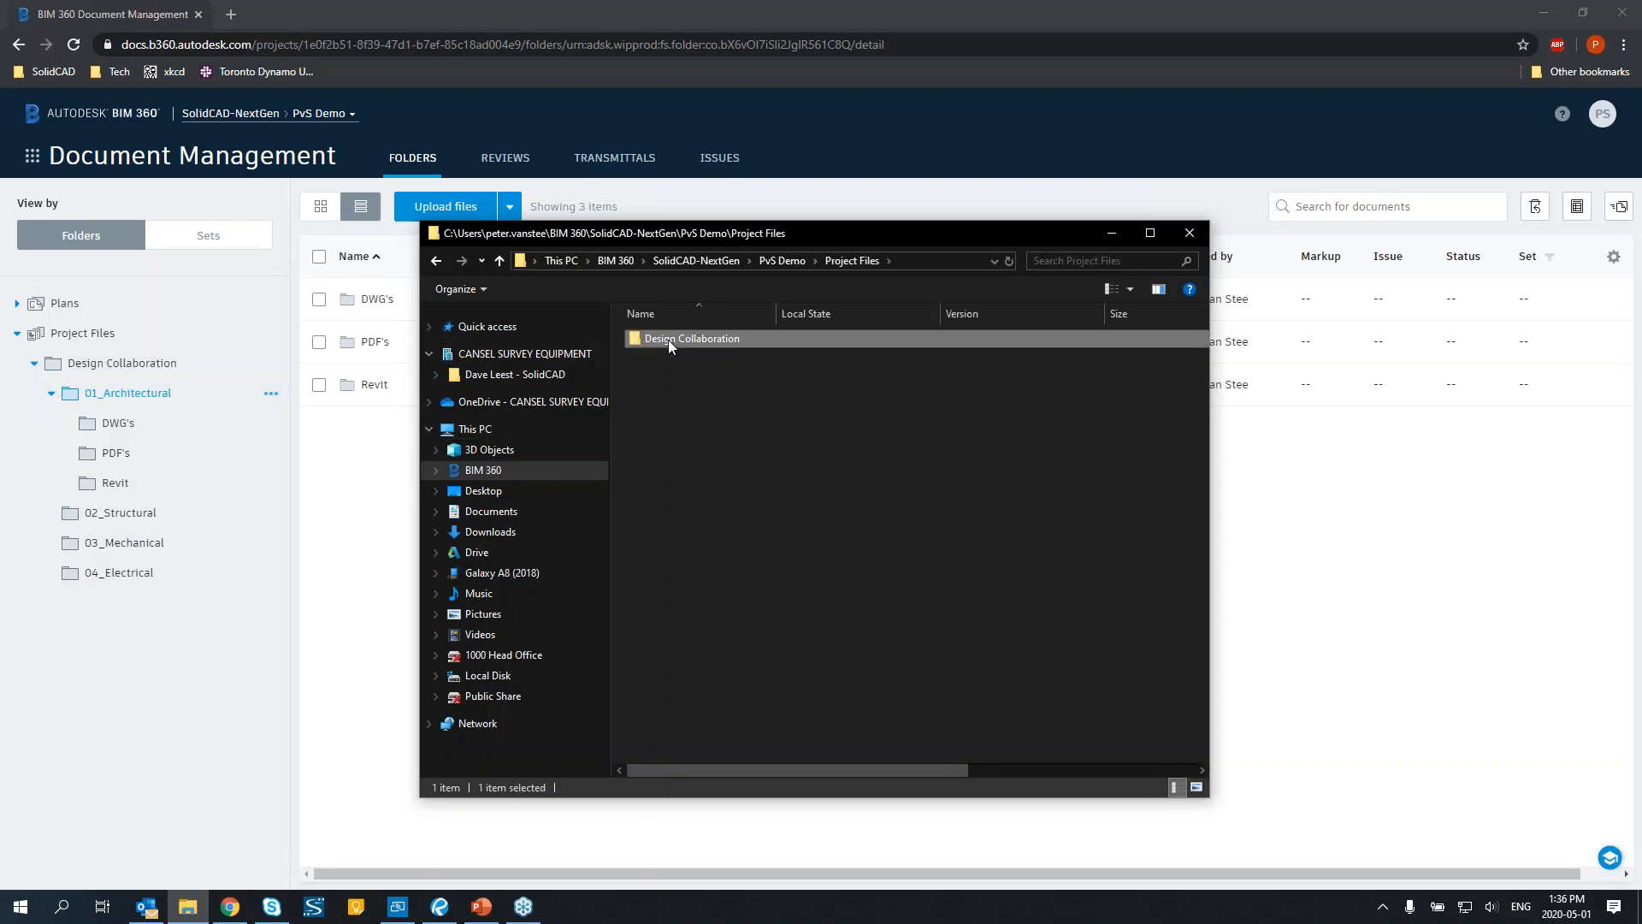
double_click(665, 340)
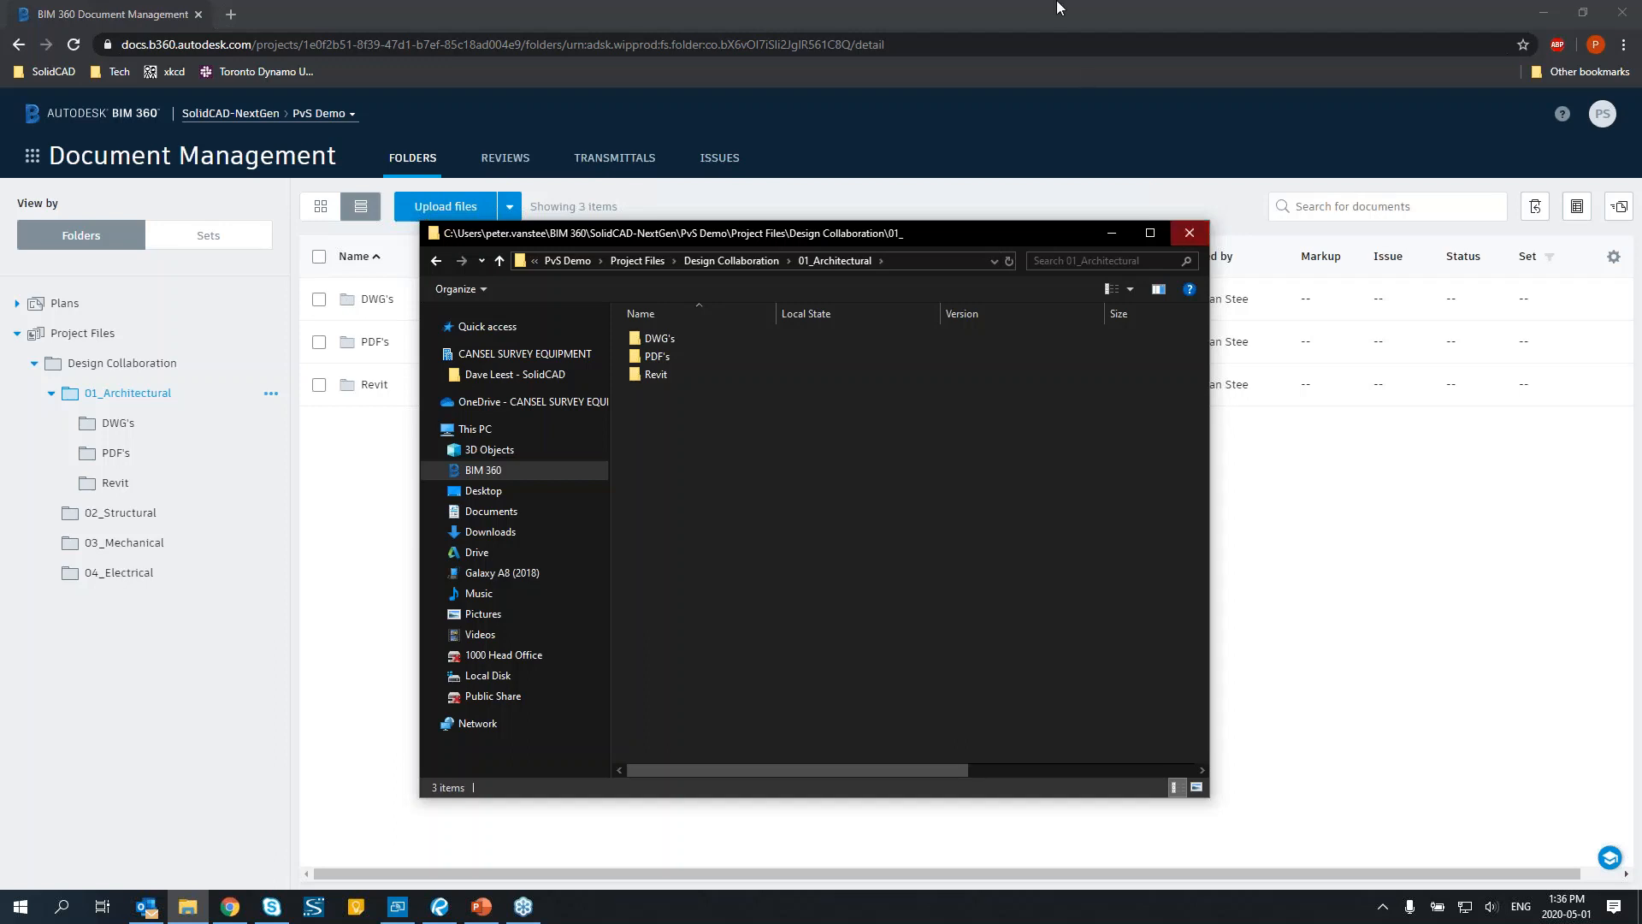
left_click(1187, 233)
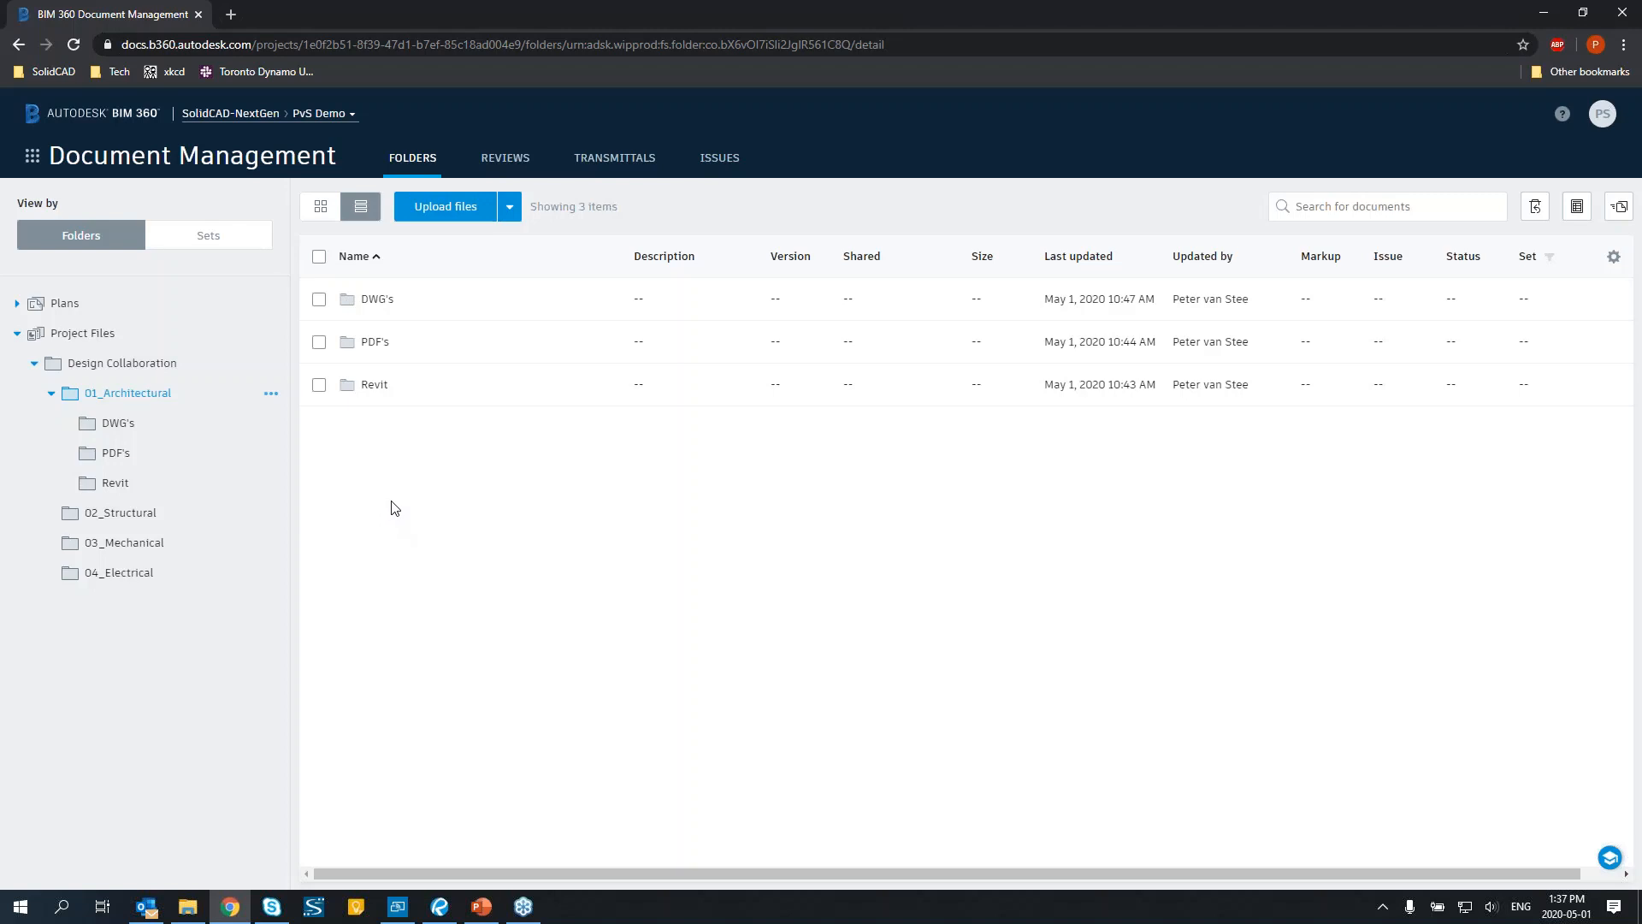
View the contents of the Revit, PDF's and DWG's folders, and preview the file upload selection without uploading anything.
left_click(373, 386)
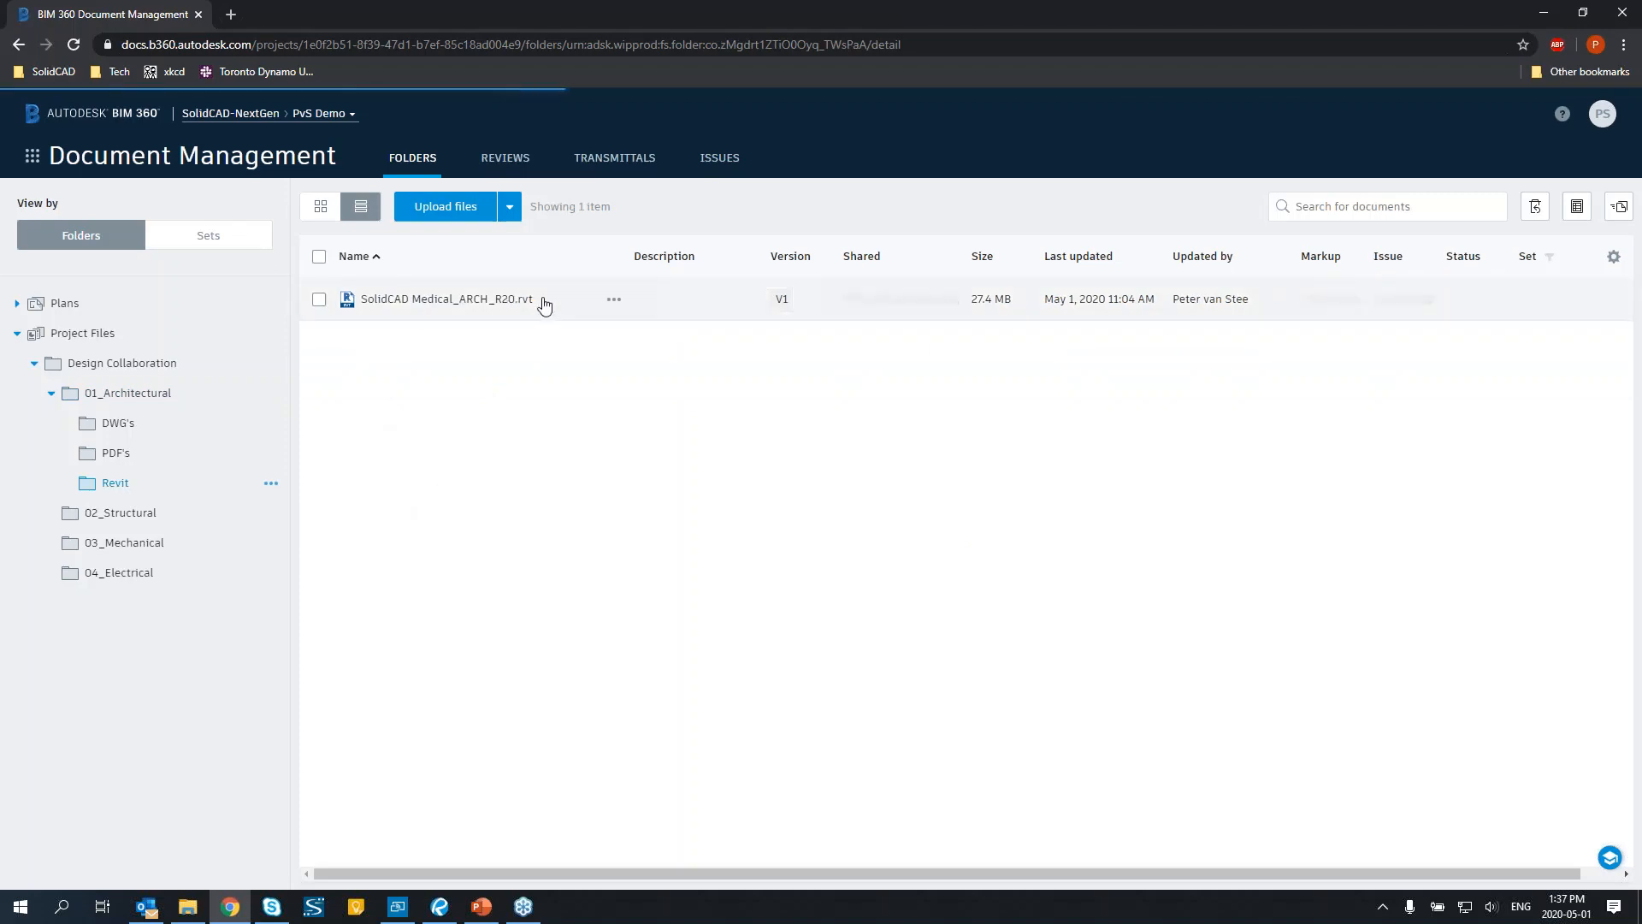
left_click(120, 454)
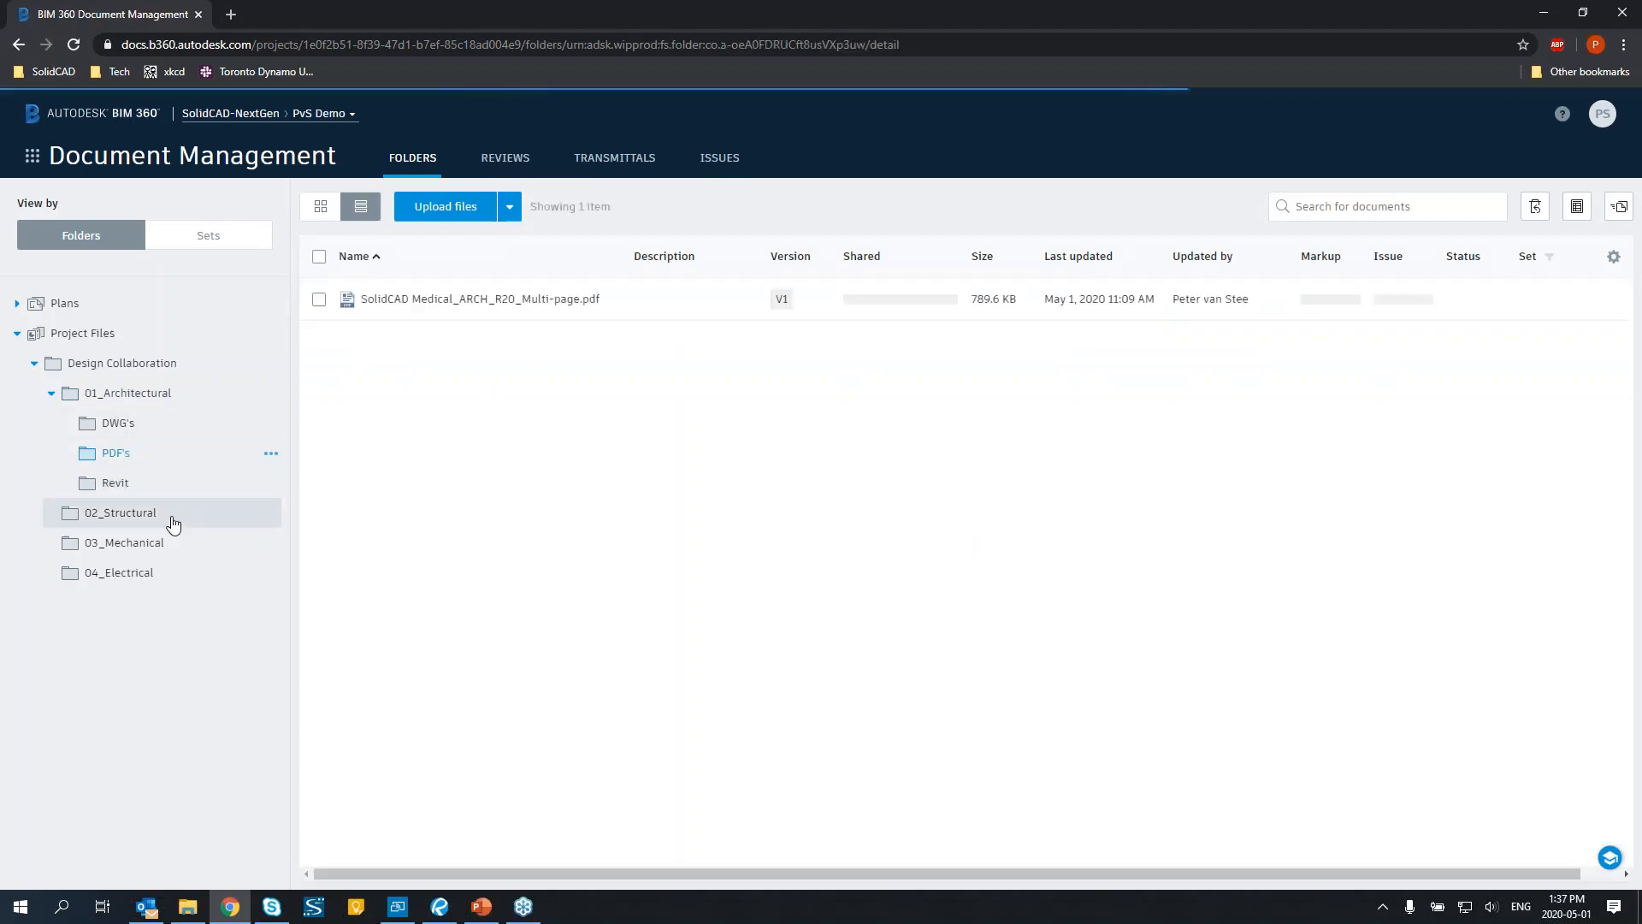
left_click(119, 424)
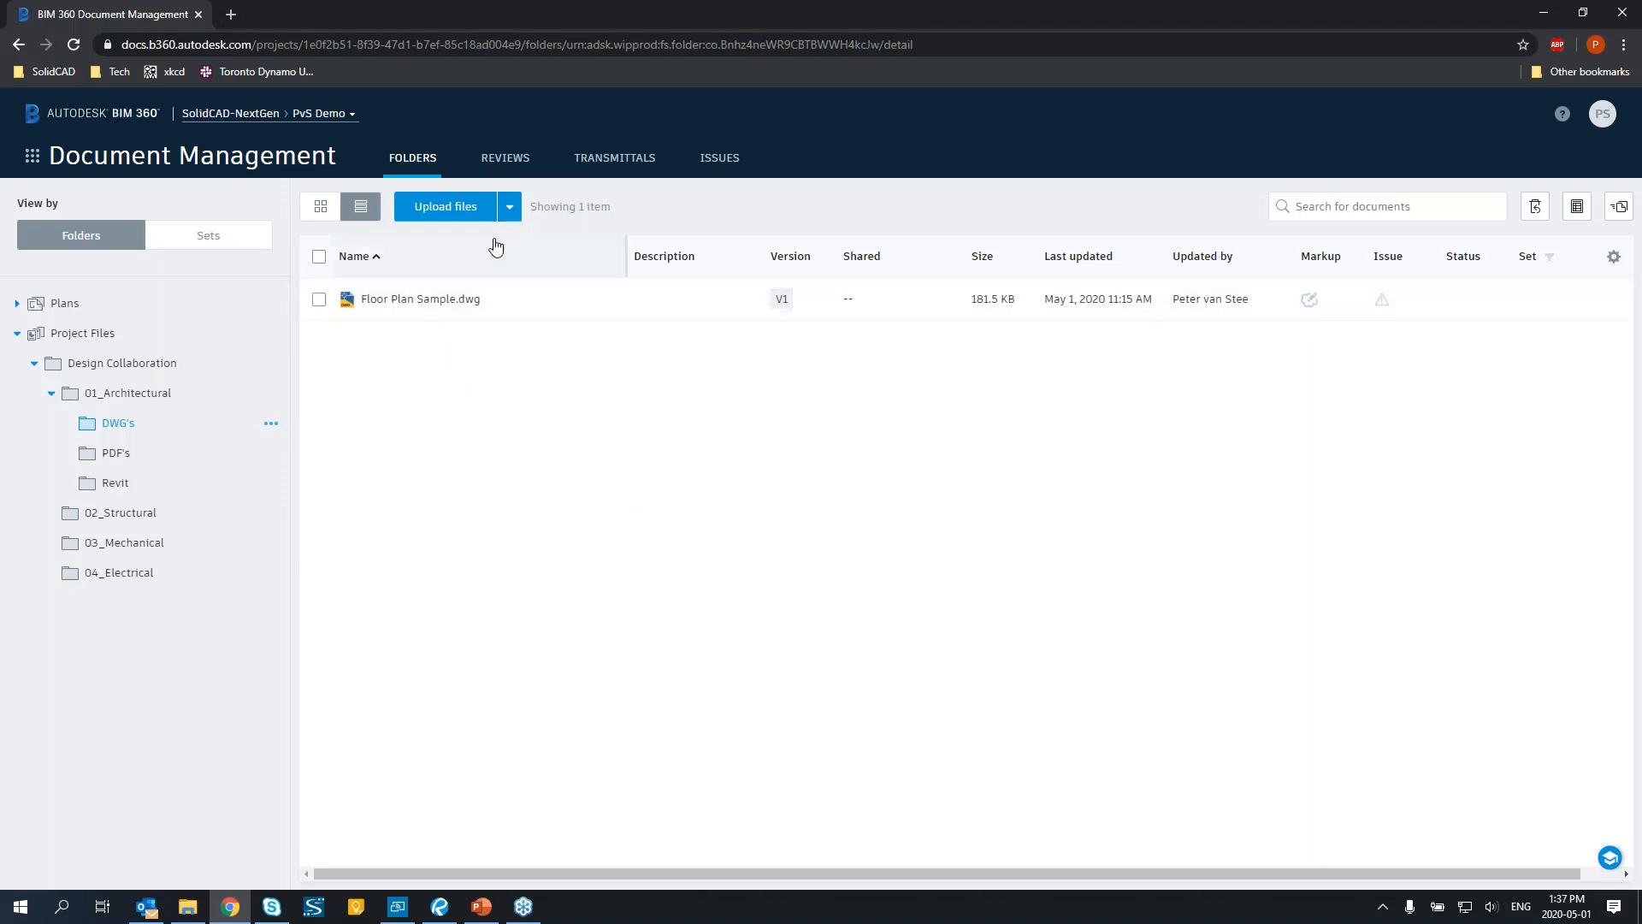
left_click(458, 219)
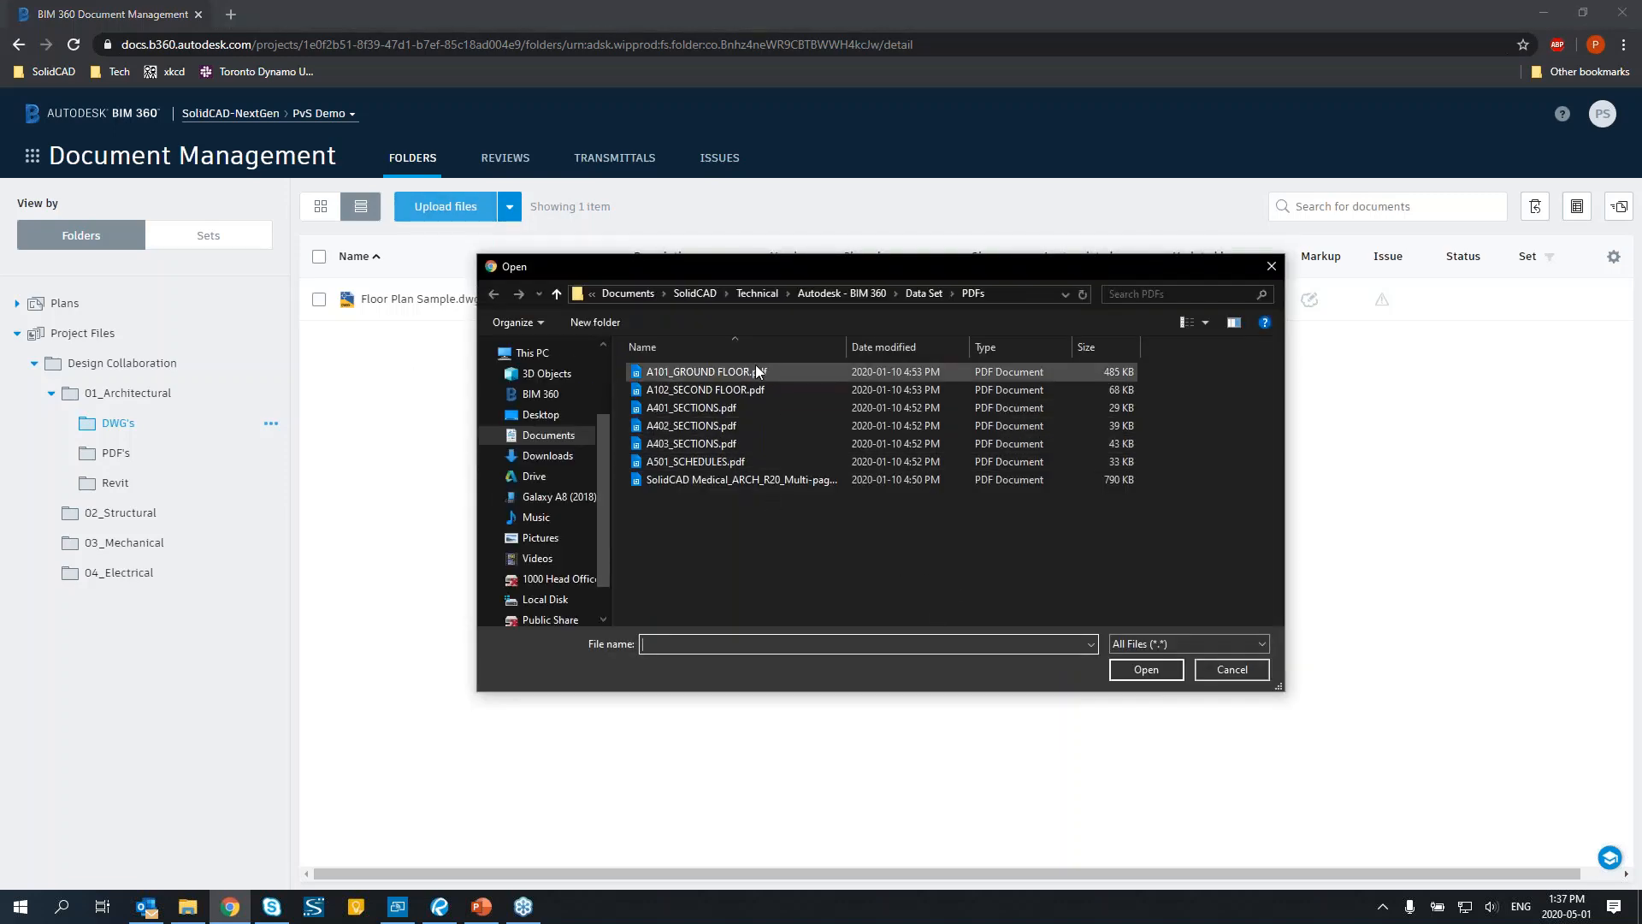
left_click(1212, 674)
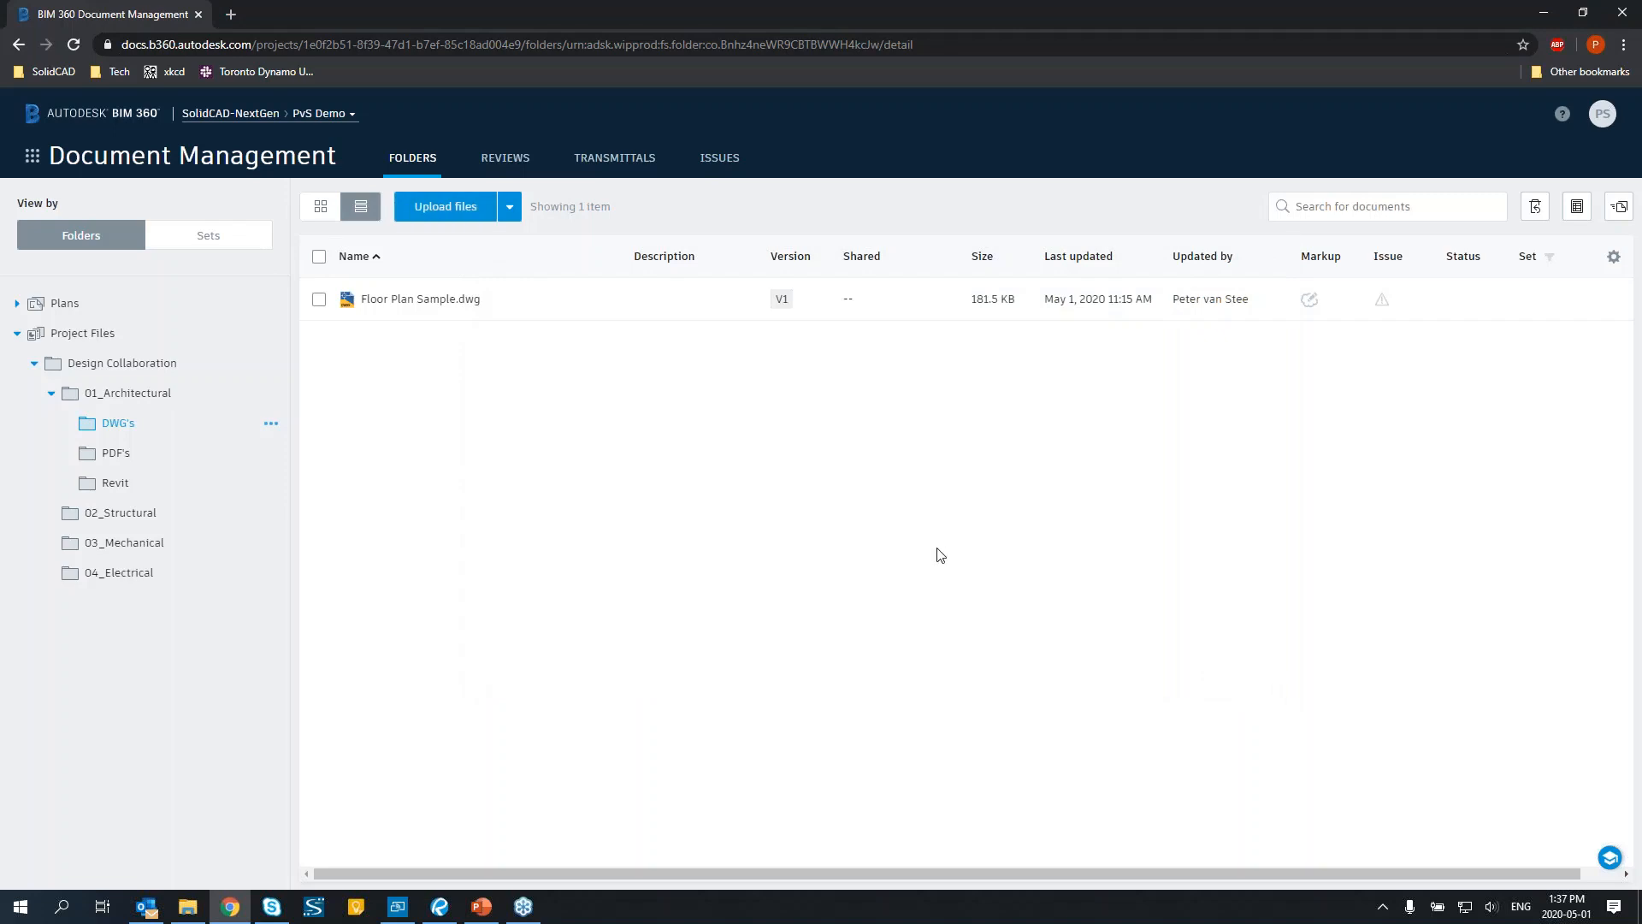
Place the File Explorer window showing 01_Architectural over the browser, compare it with the online folders, and return to Document Management.
left_click(189, 908)
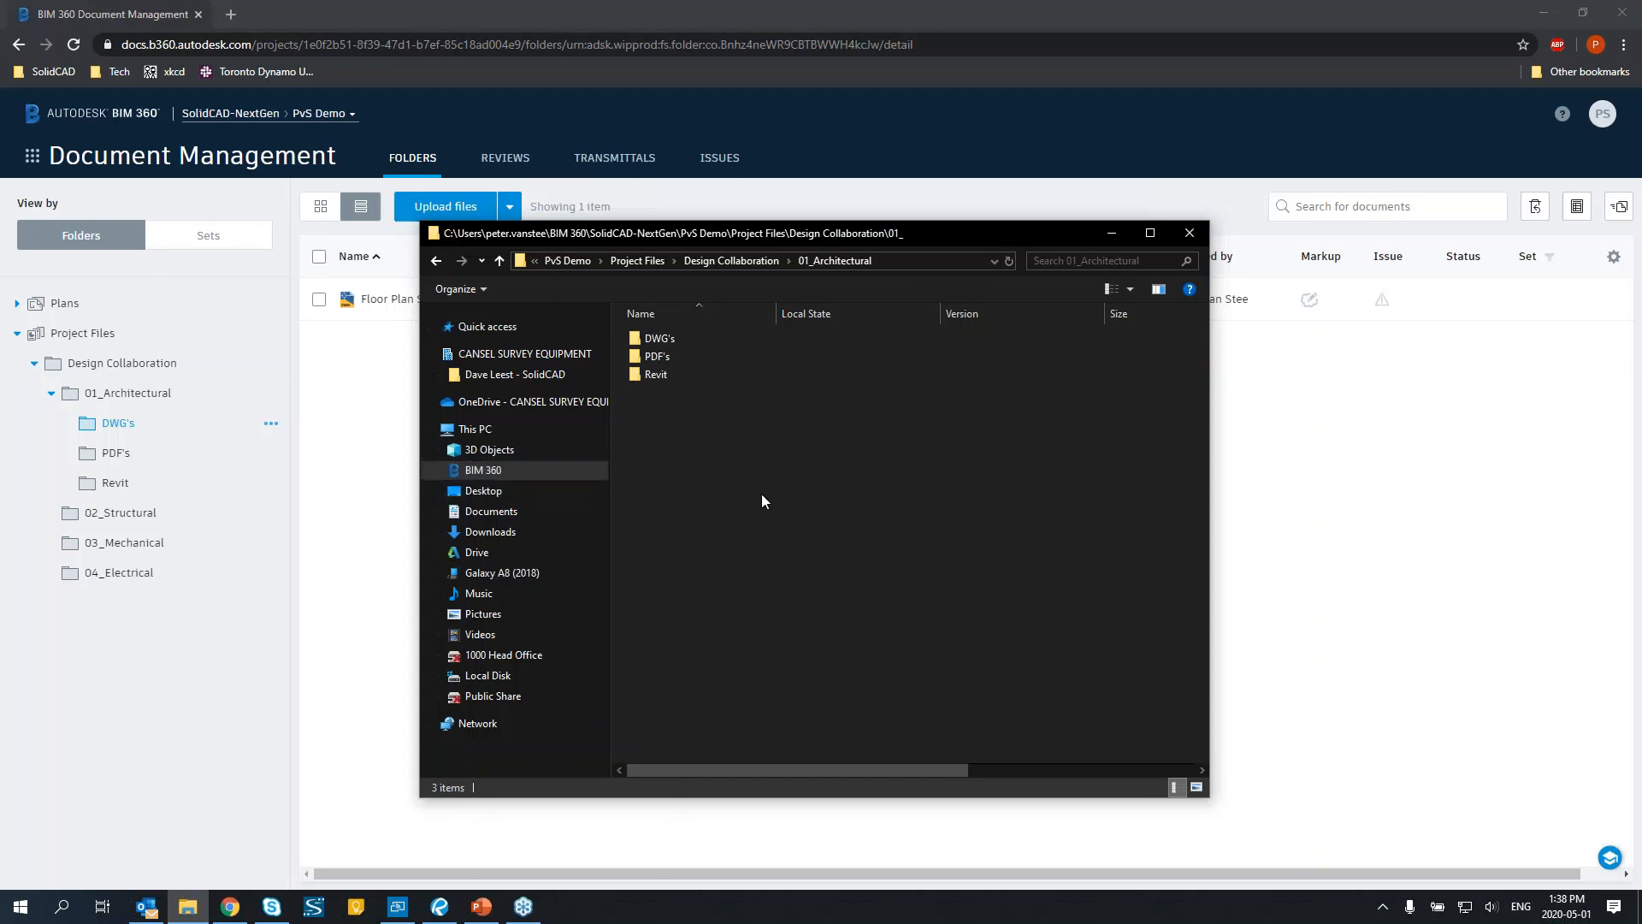
left_click_drag(754, 241, 1089, 266)
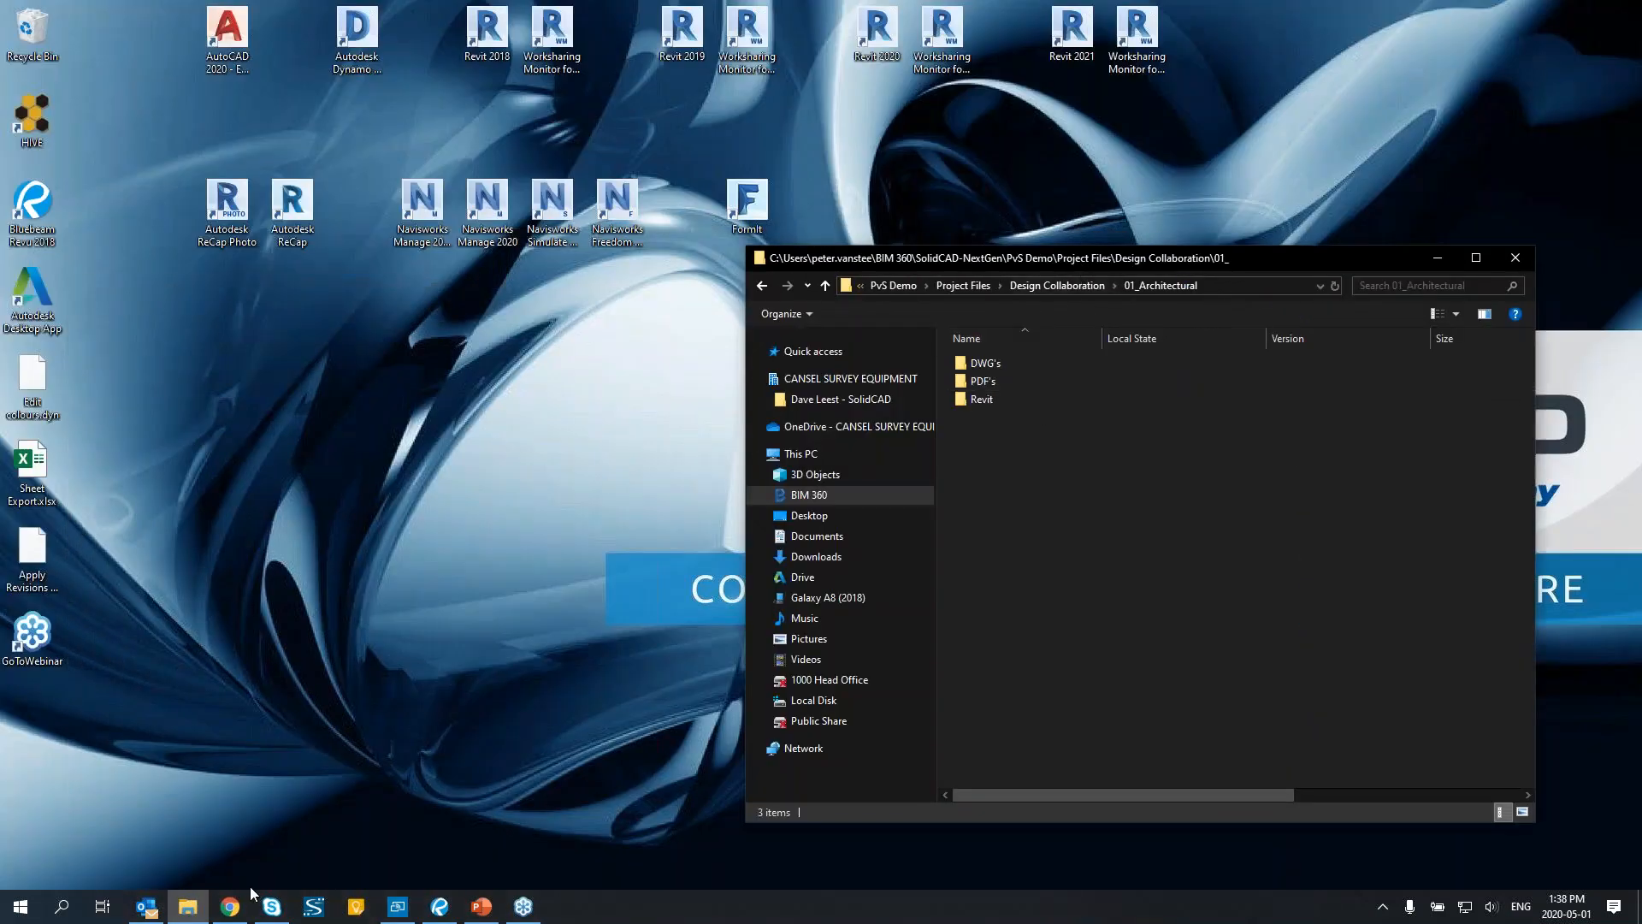
left_click(230, 907)
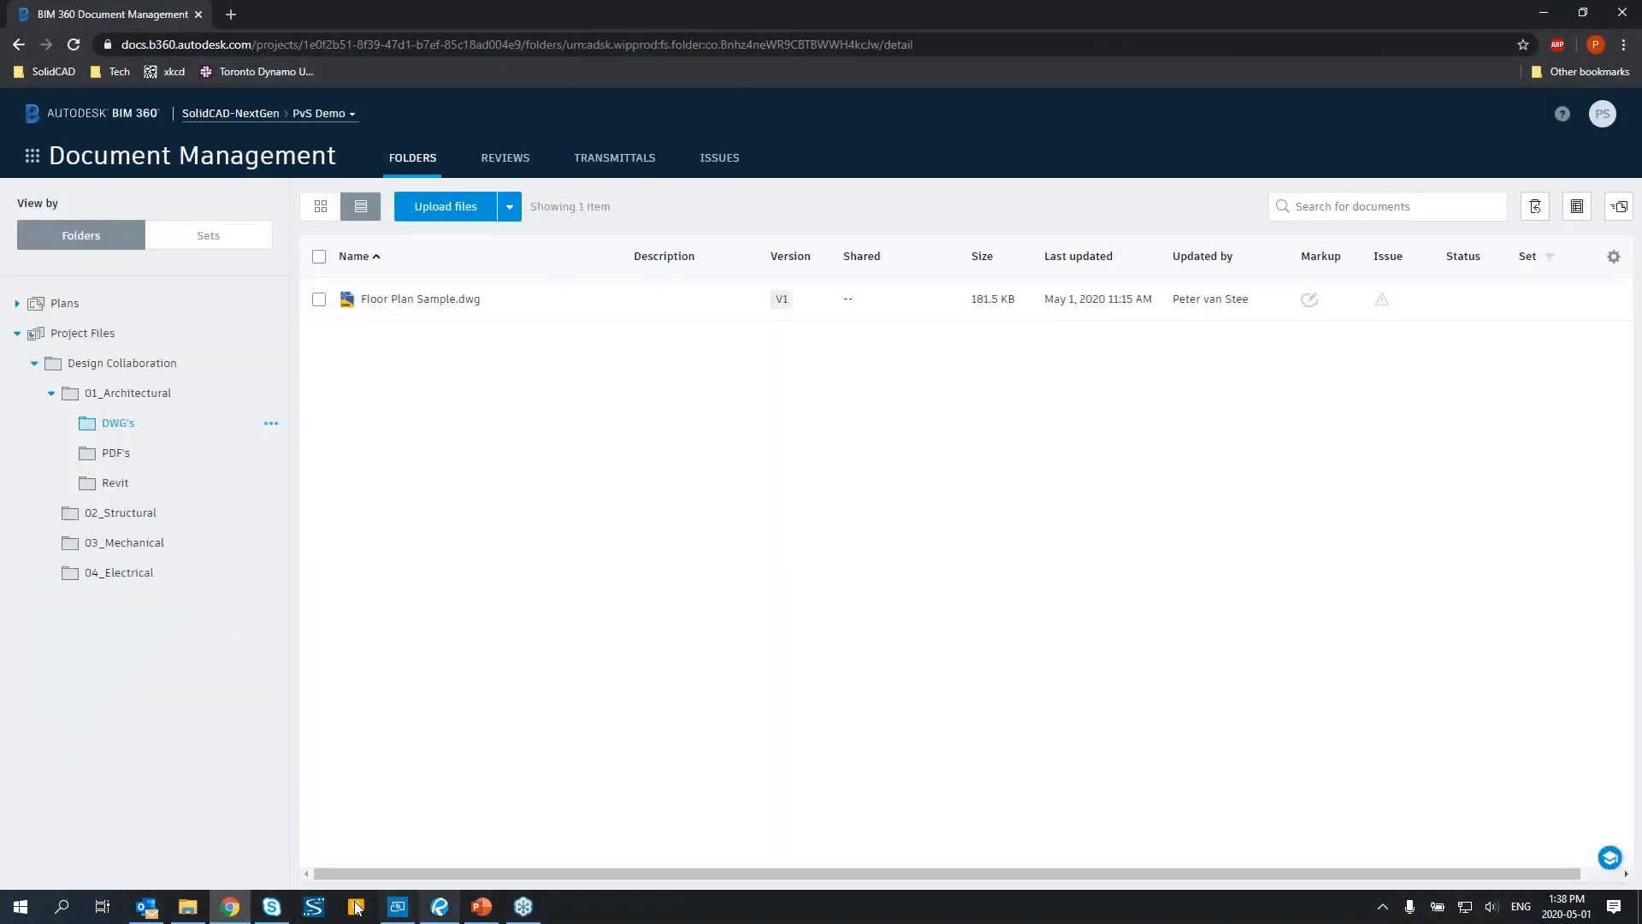
left_click(187, 906)
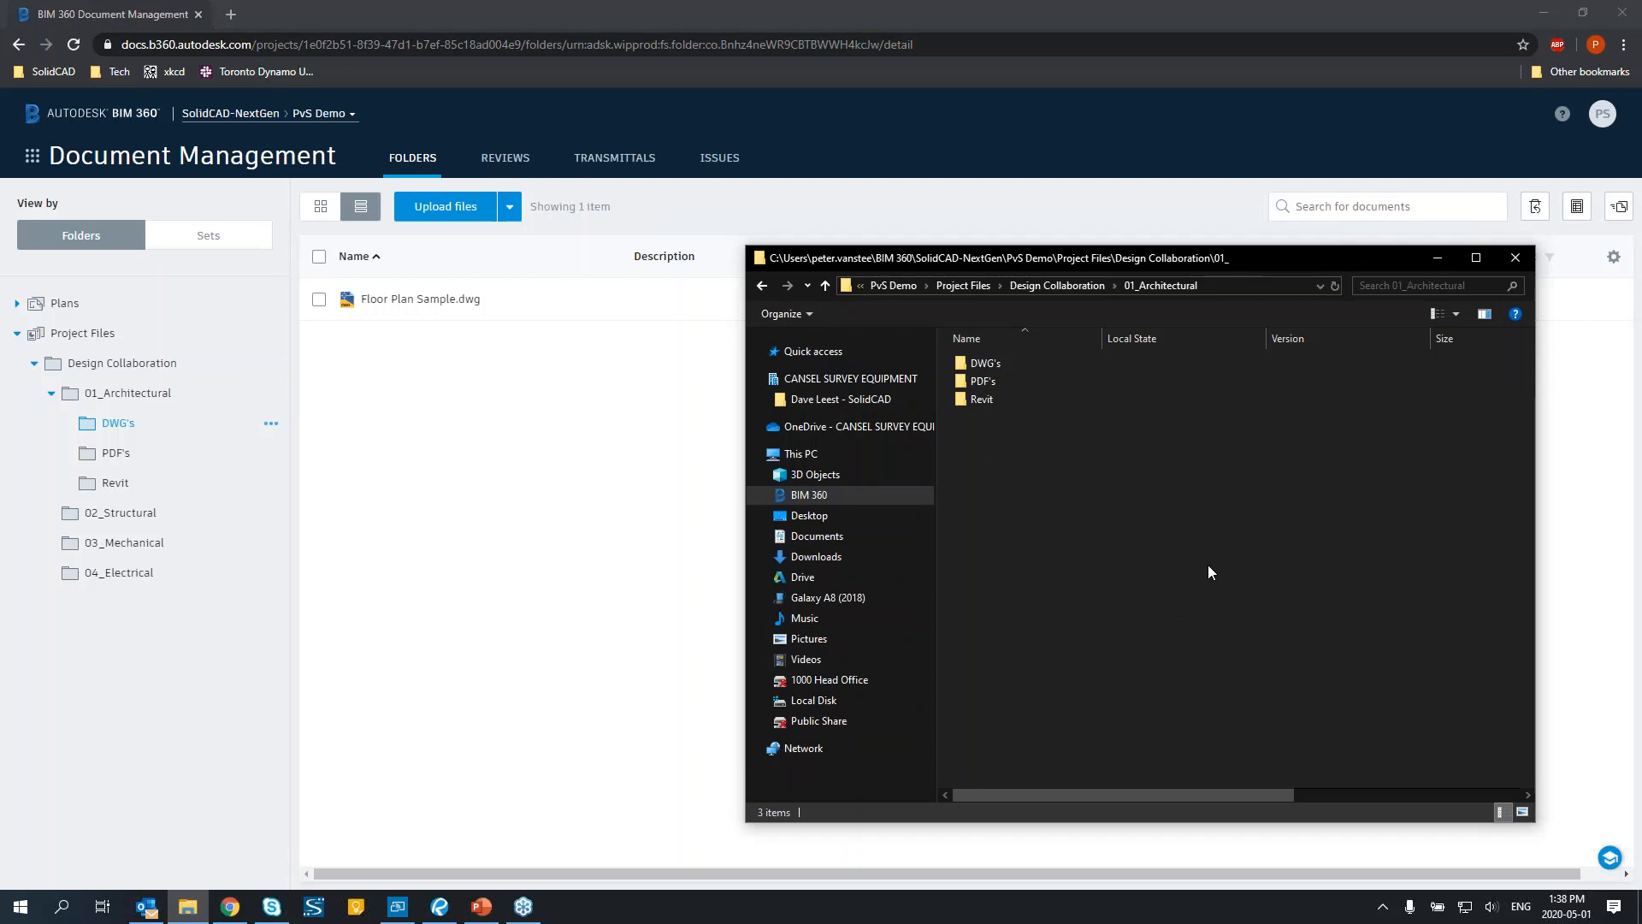
left_click(462, 485)
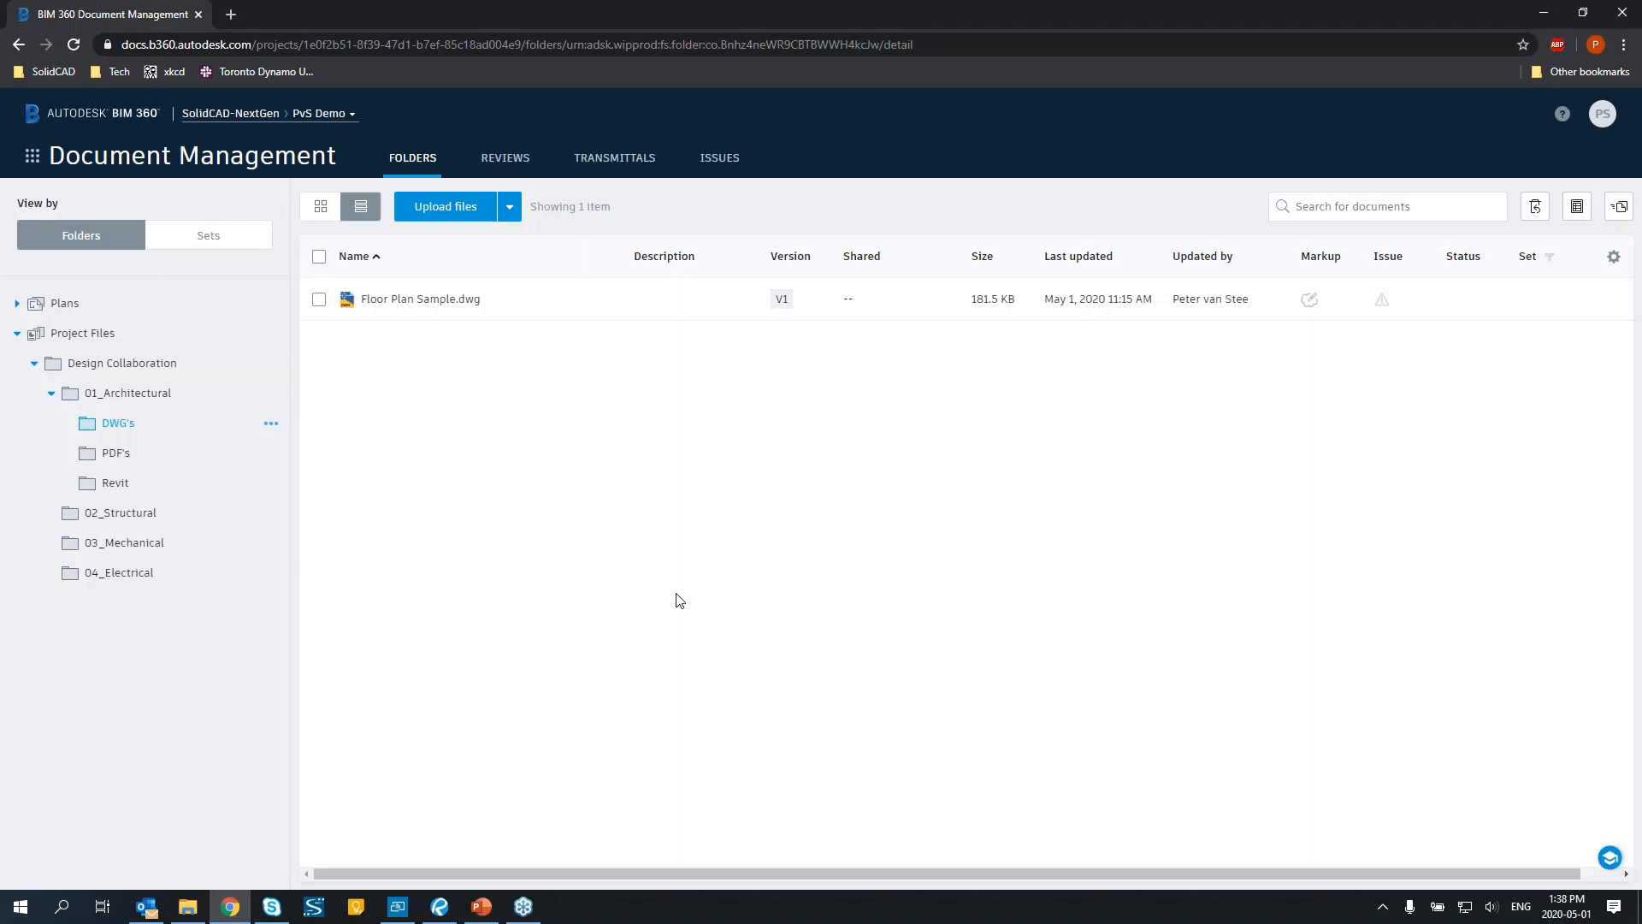
key("alt+Tab")
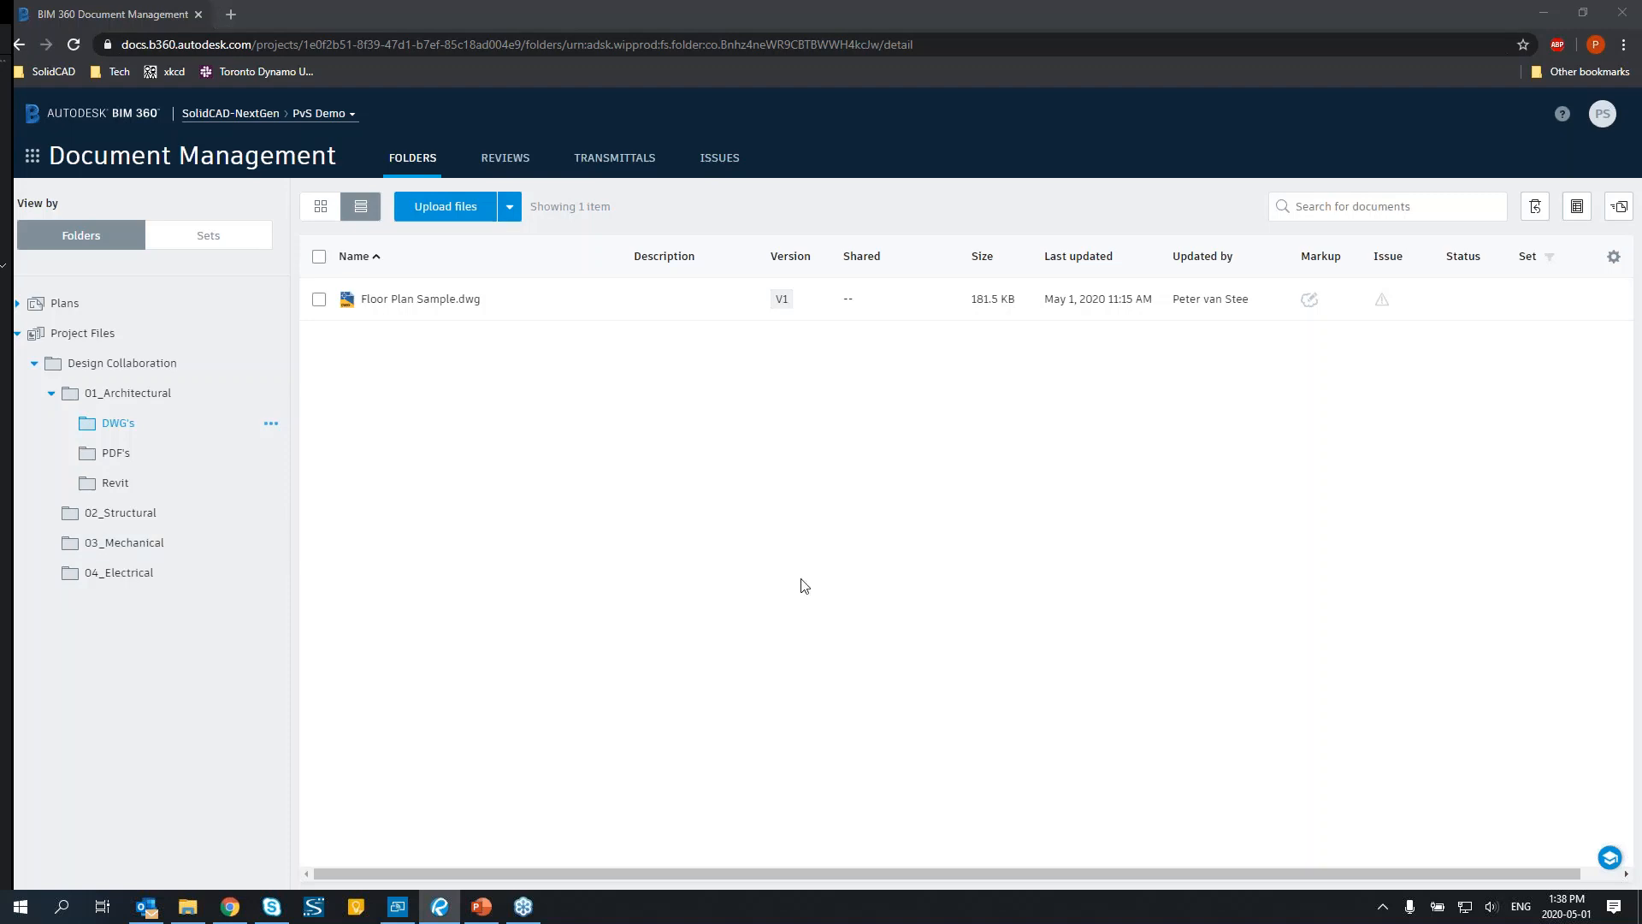
left_click(826, 588)
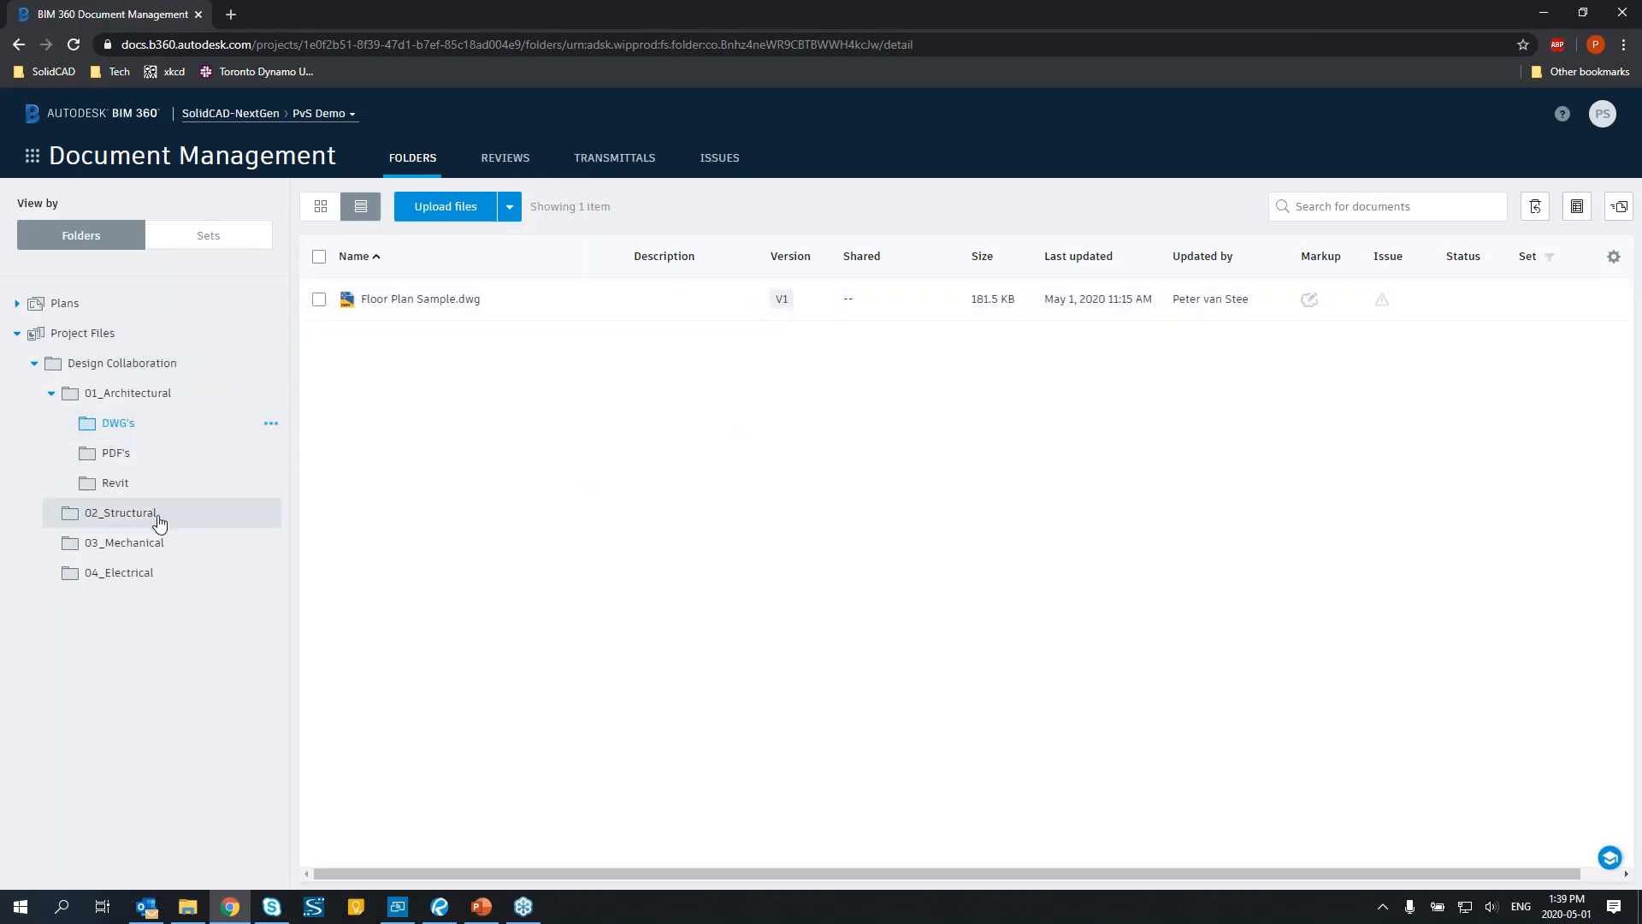
Expand Plans and its YYYY_MM_DD - Description folder, and open the 01_Architectural subfolder to list its sheets.
left_click(16, 303)
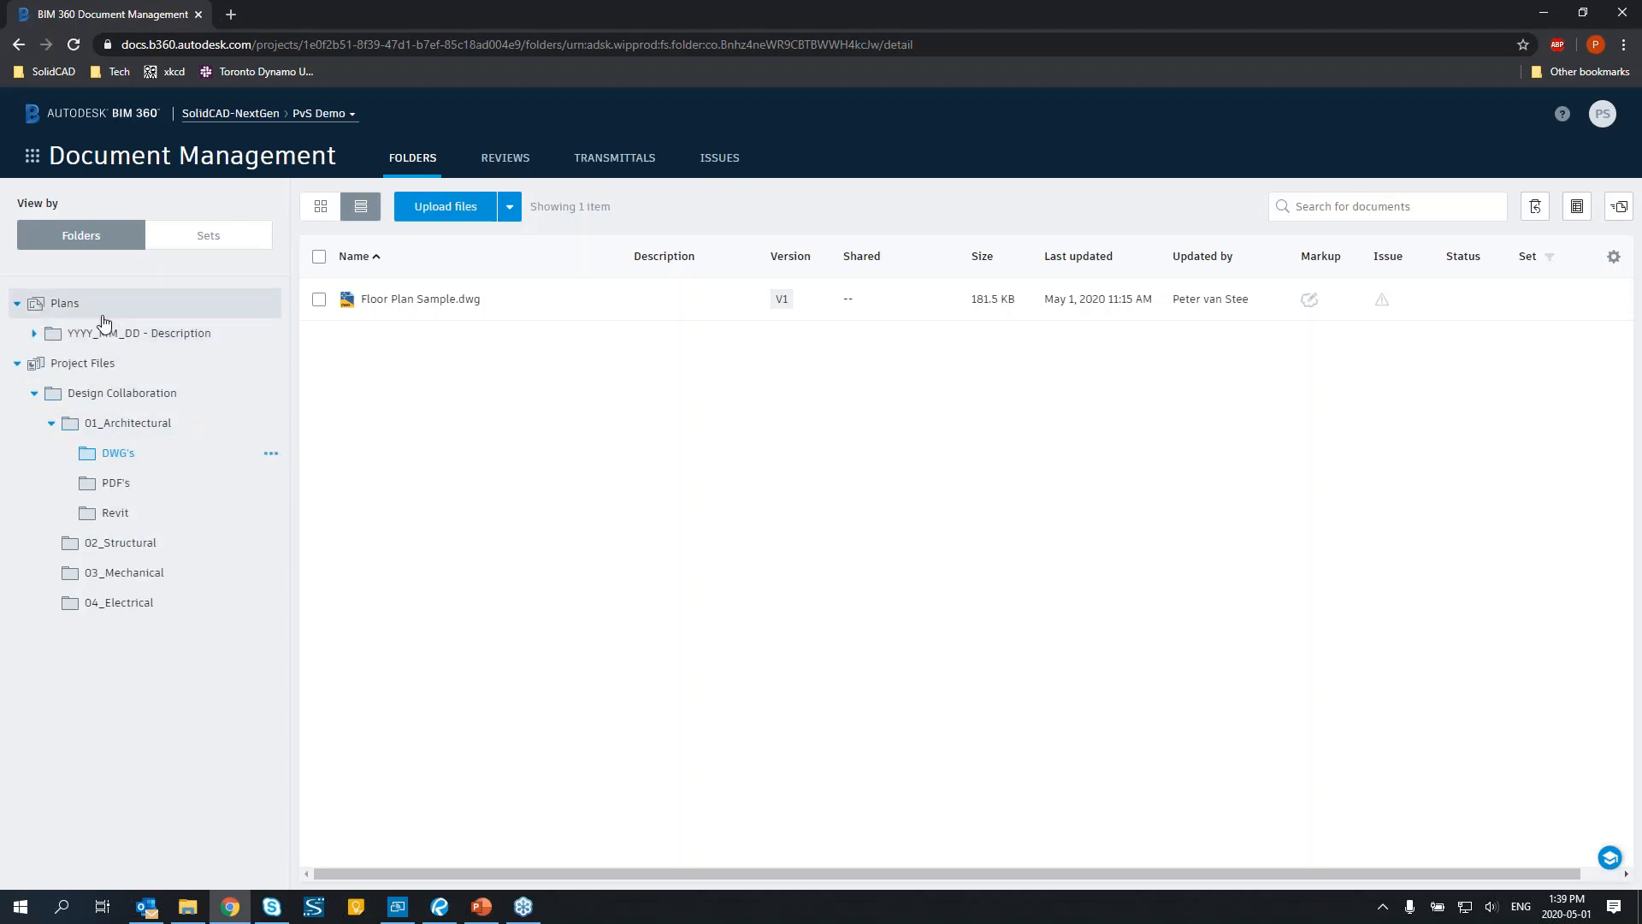
left_click(213, 334)
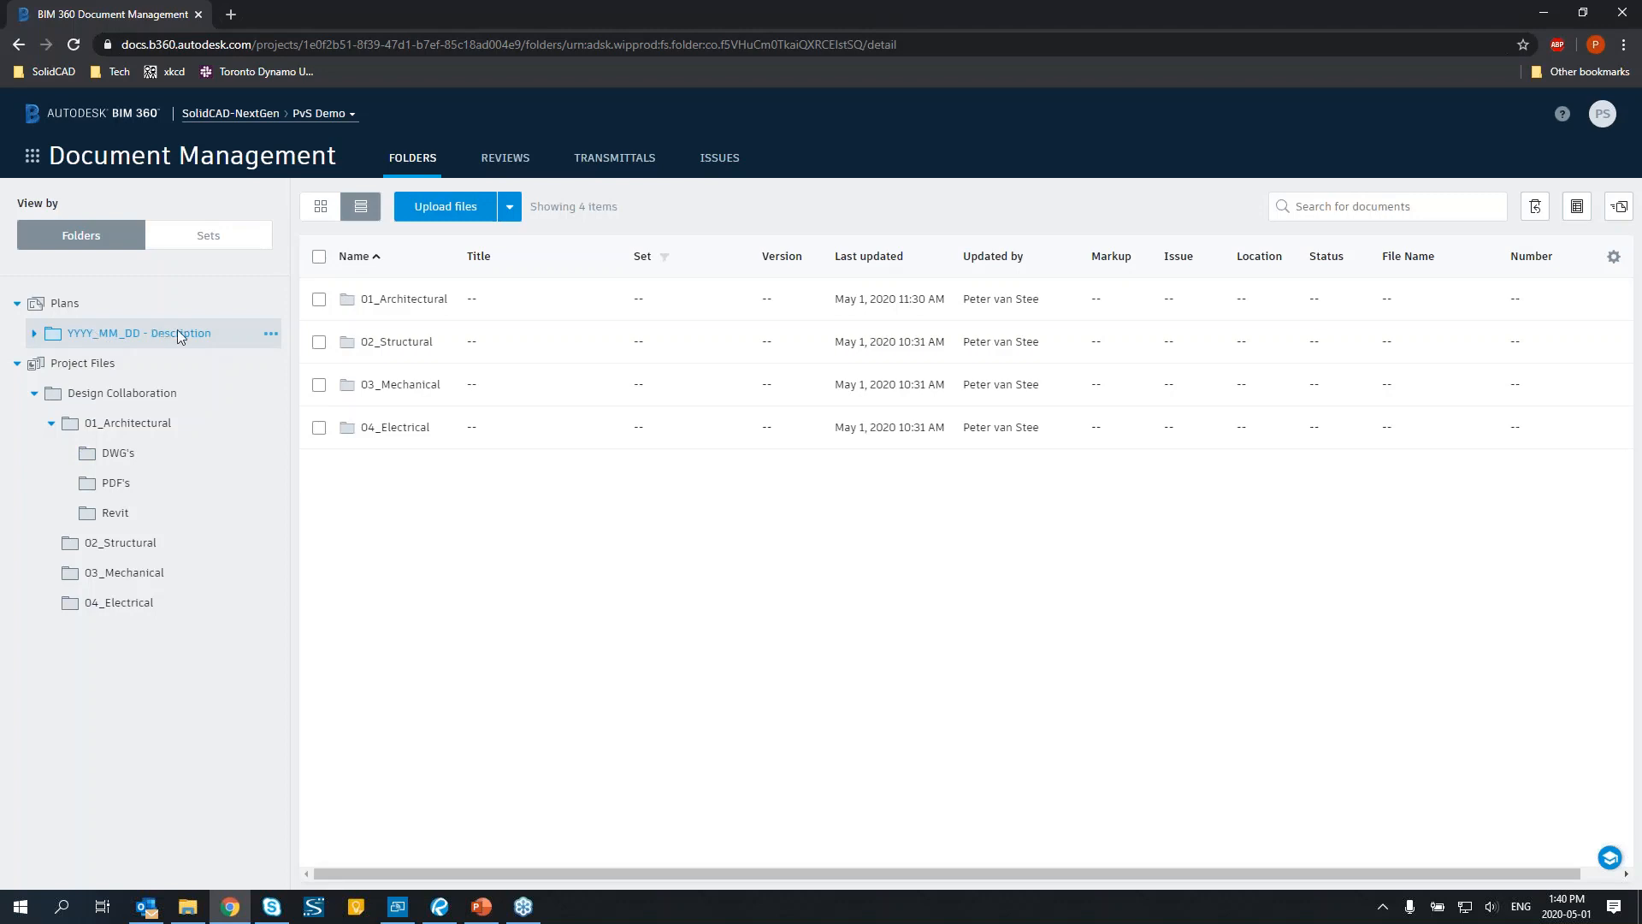
mouse_move(73, 335)
left_click(31, 334)
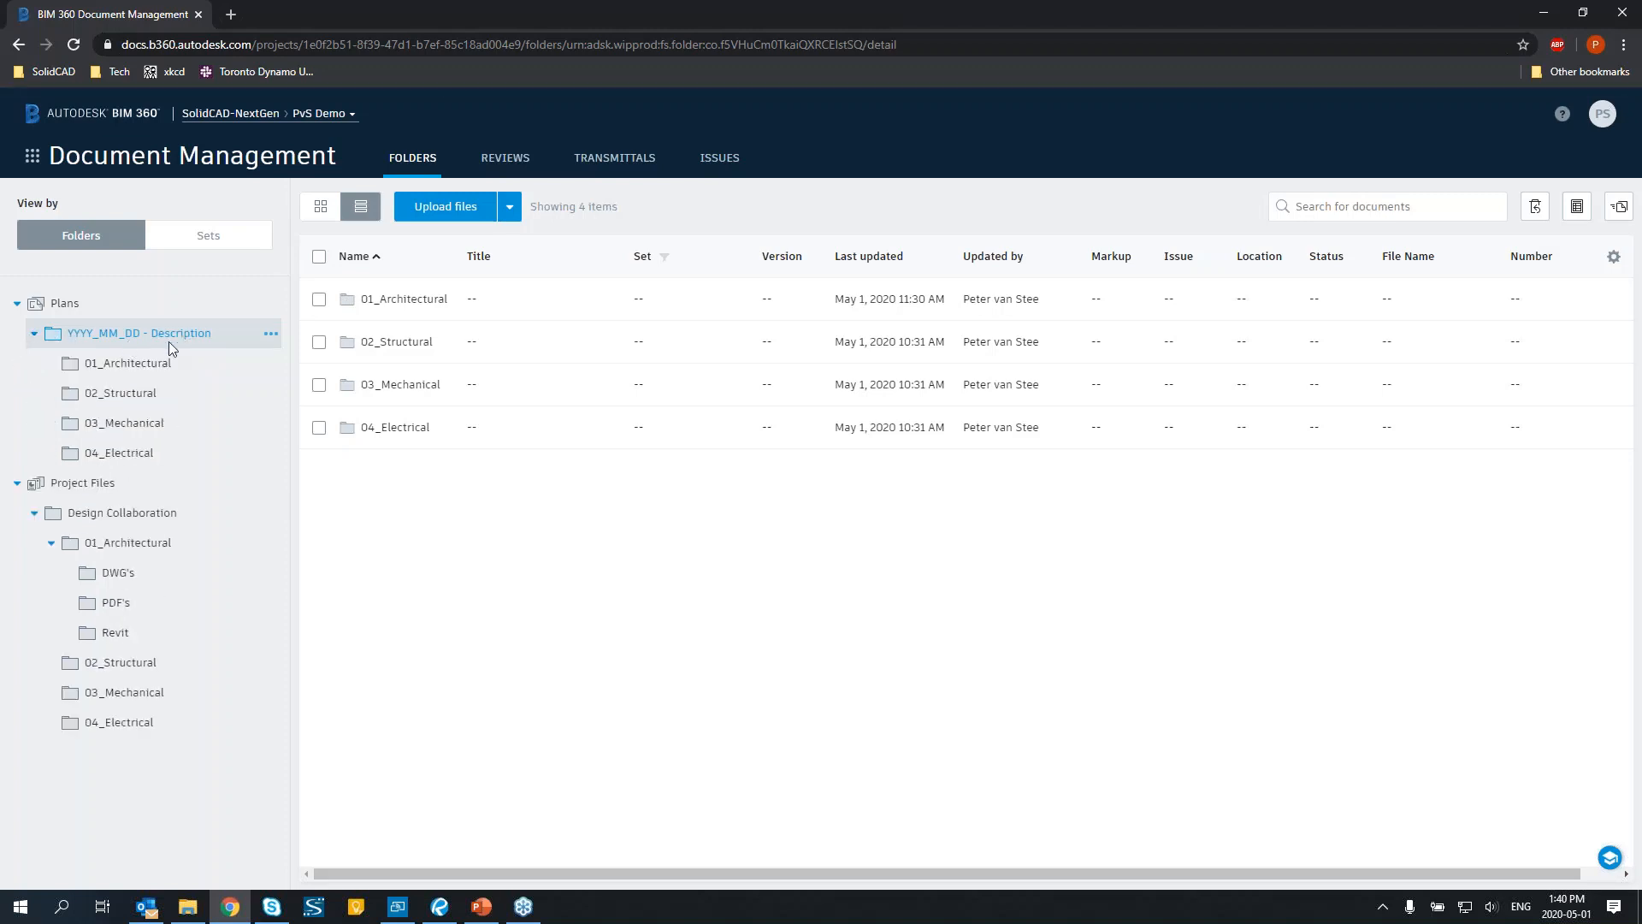
left_click(137, 362)
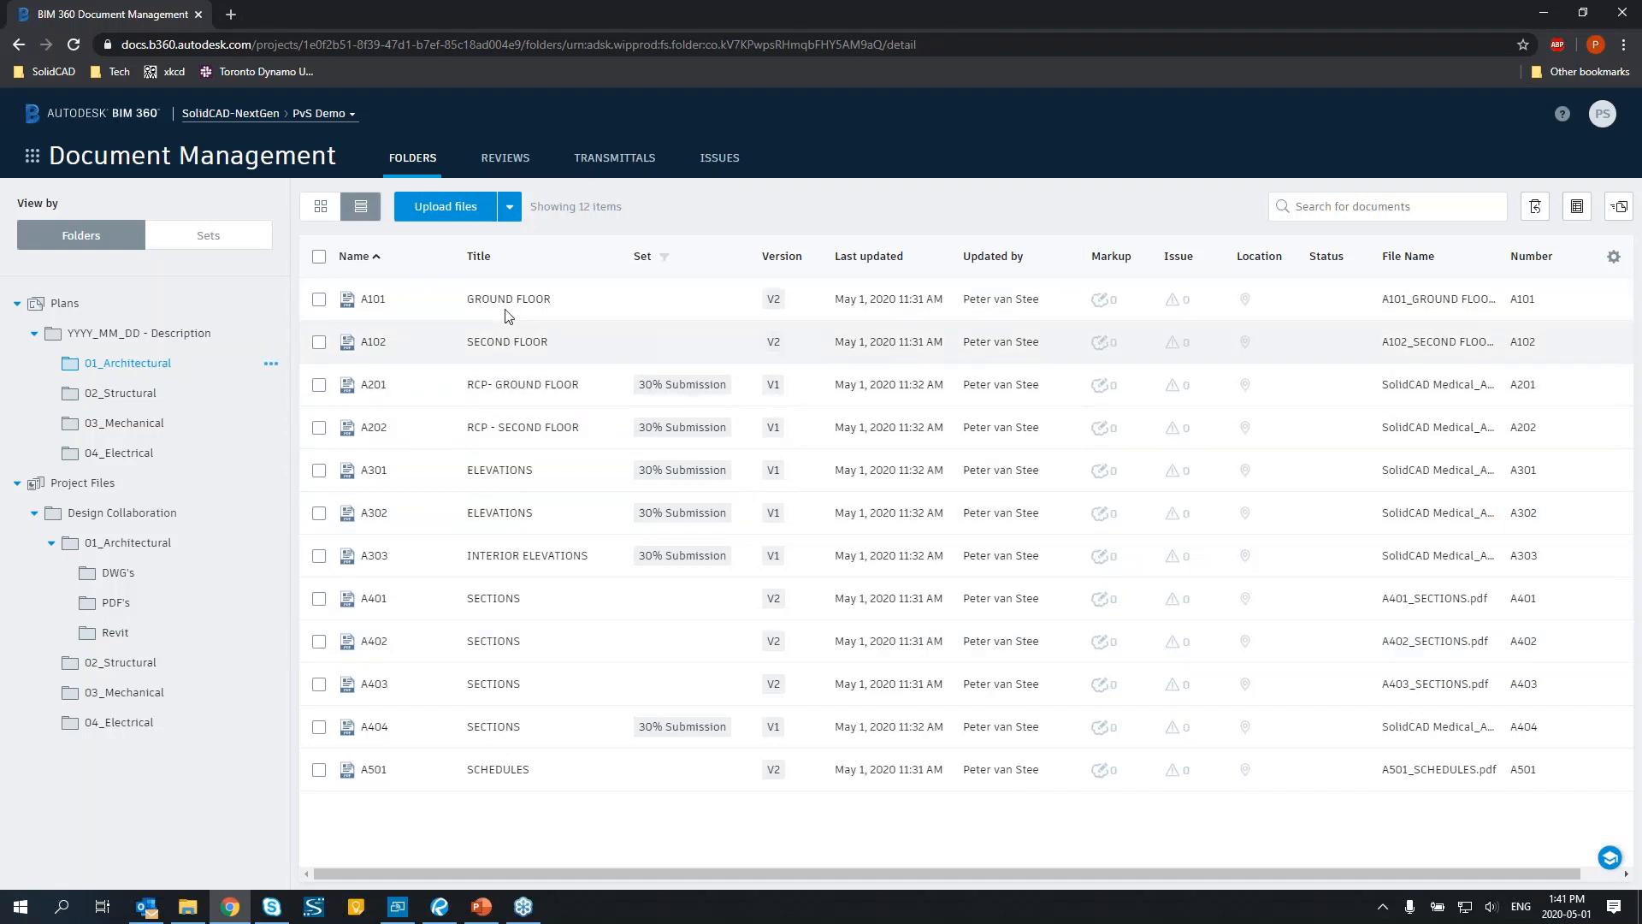
Open the ground floor sheet A101 and inspect the area around entry 1508 up close.
left_click(374, 300)
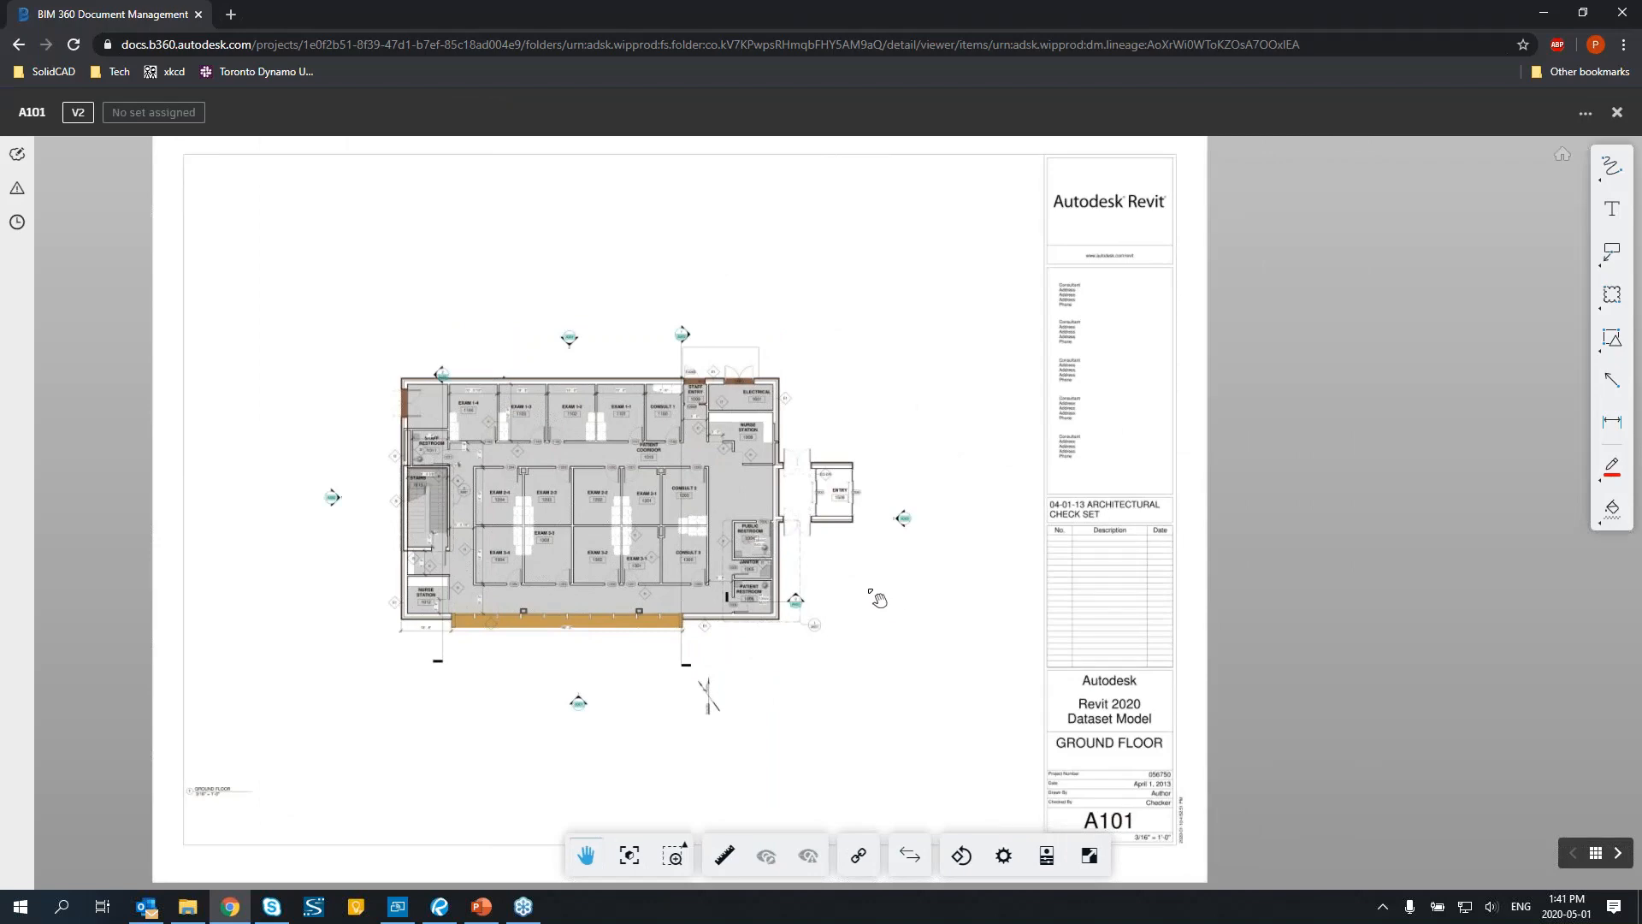
scroll(856, 503, "up", 6)
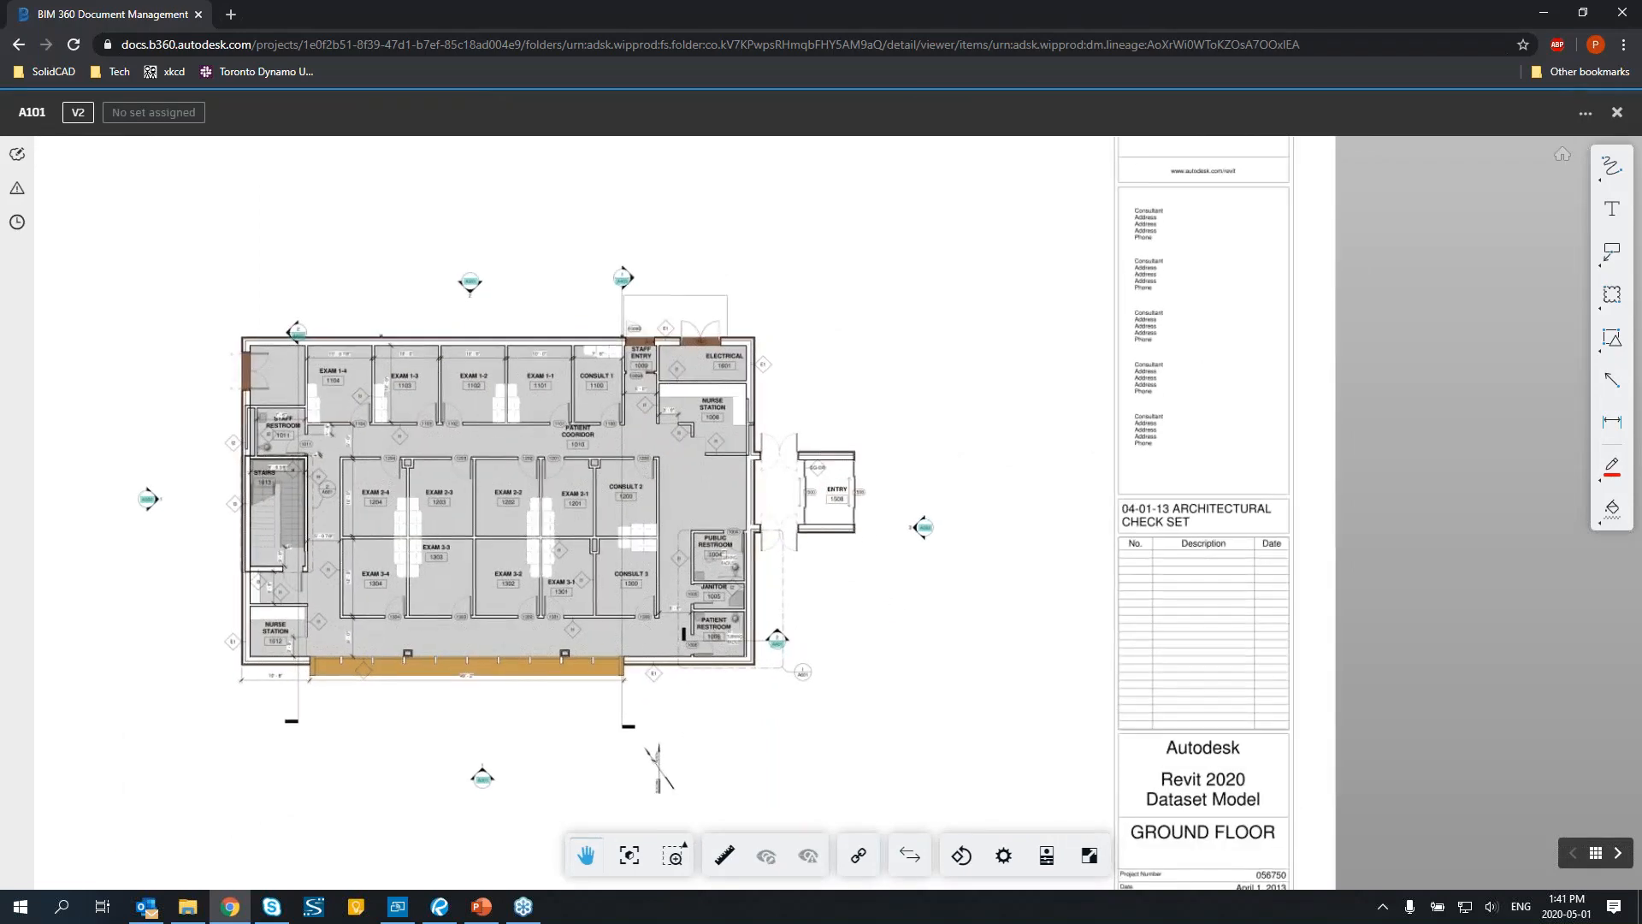
scroll(856, 541, "up", 2)
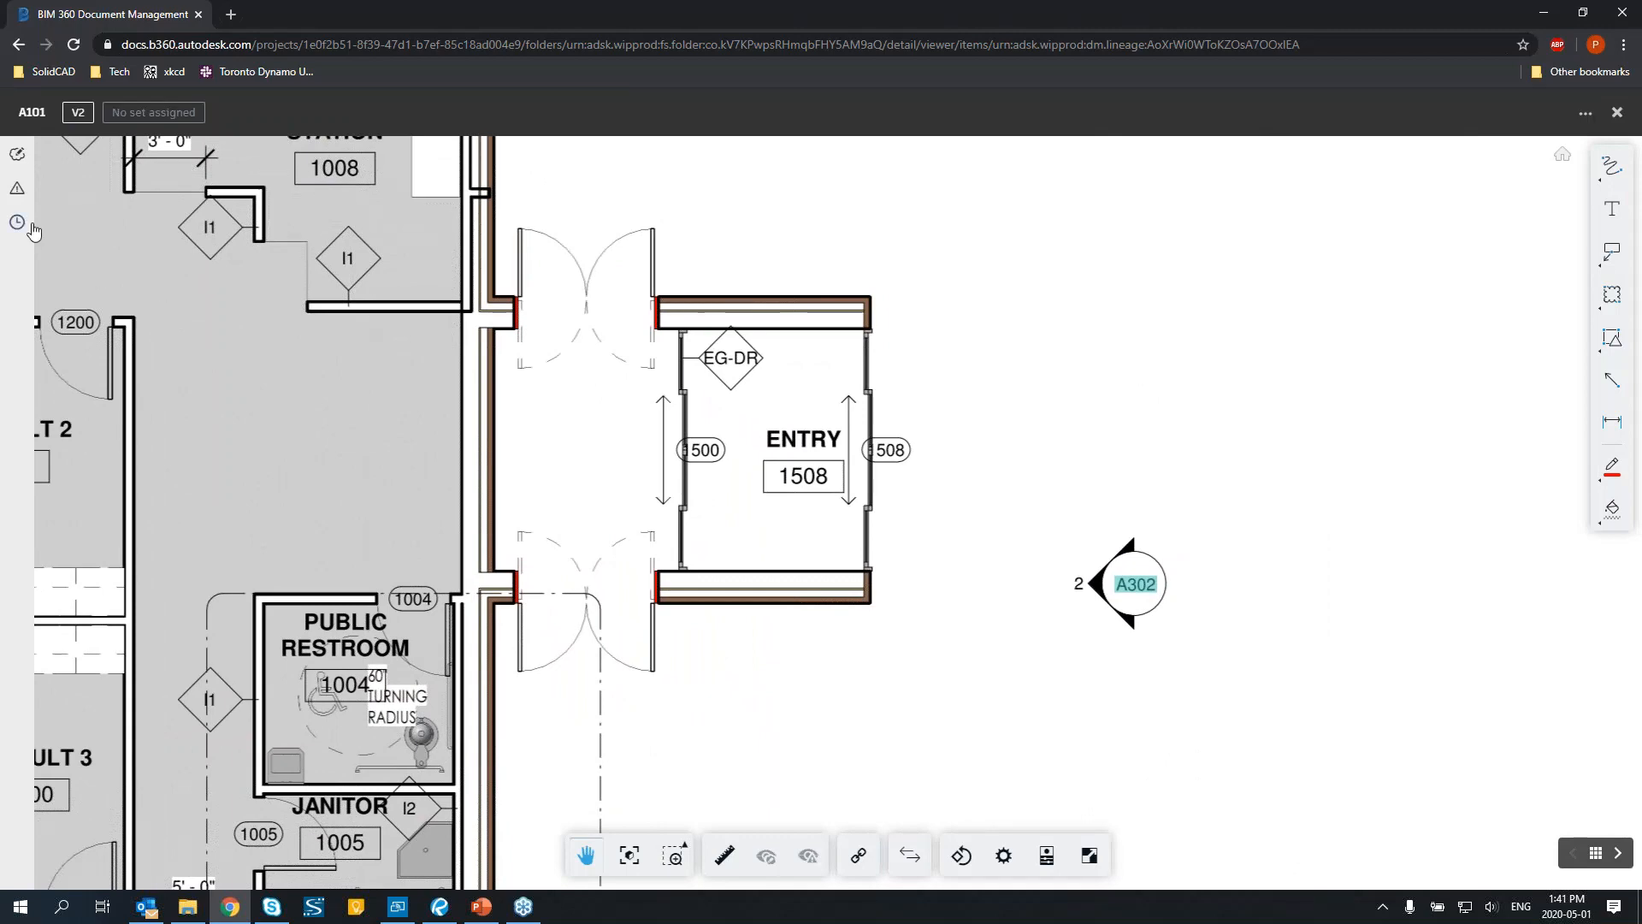
Open the sheet's Markups list and draw a red revision cloud around entry 1508.
left_click(16, 155)
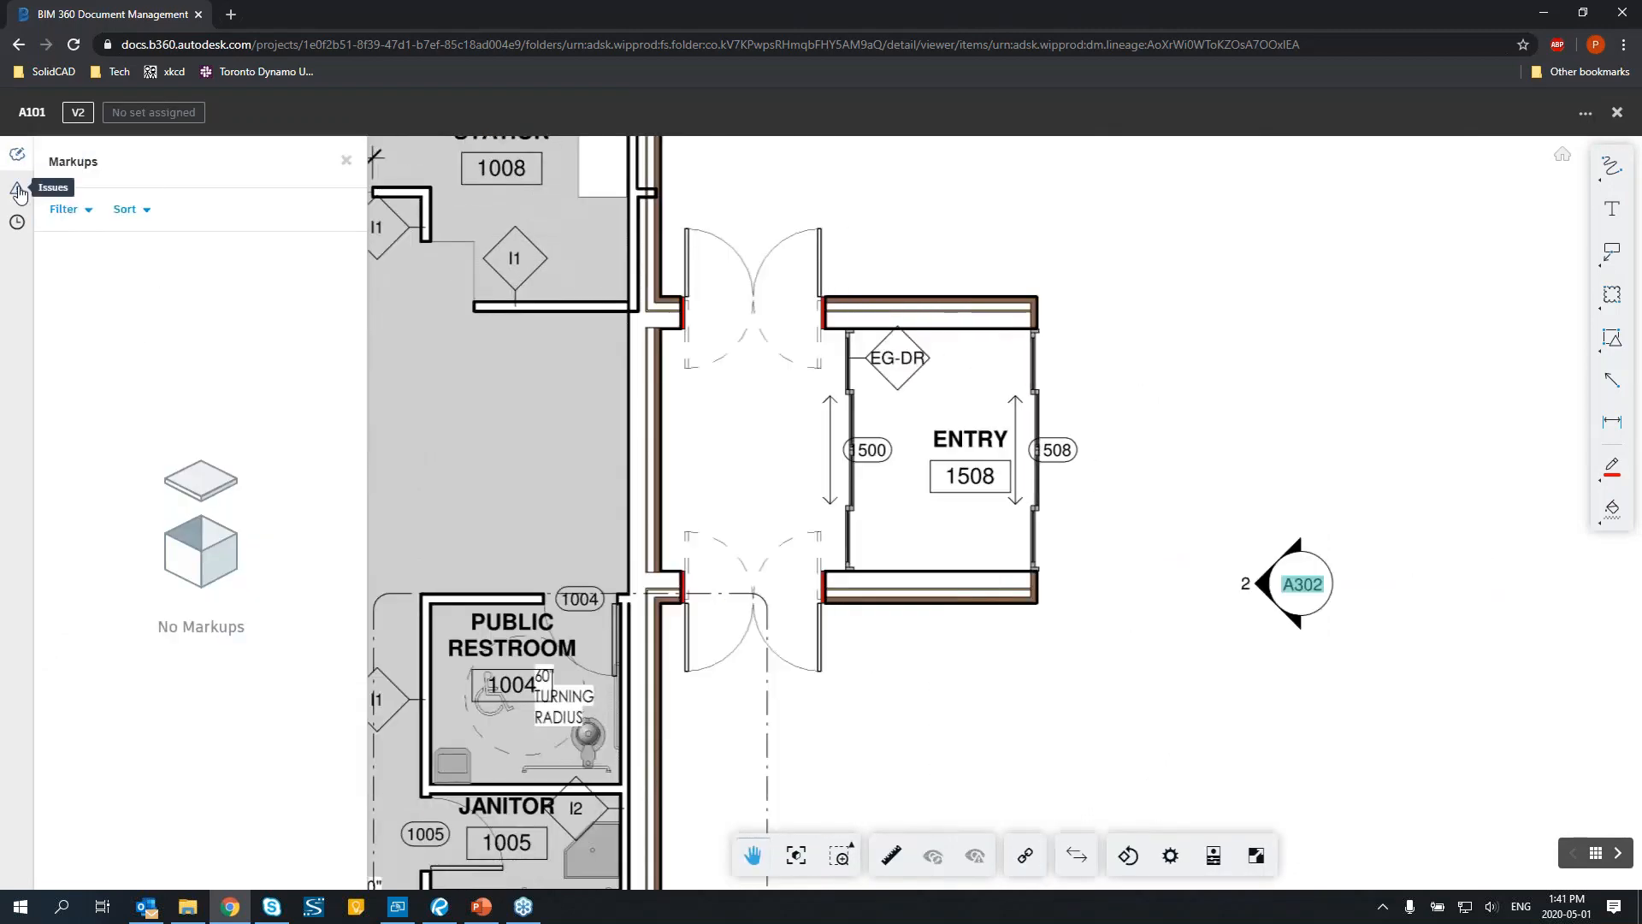
left_click(17, 190)
left_click(17, 157)
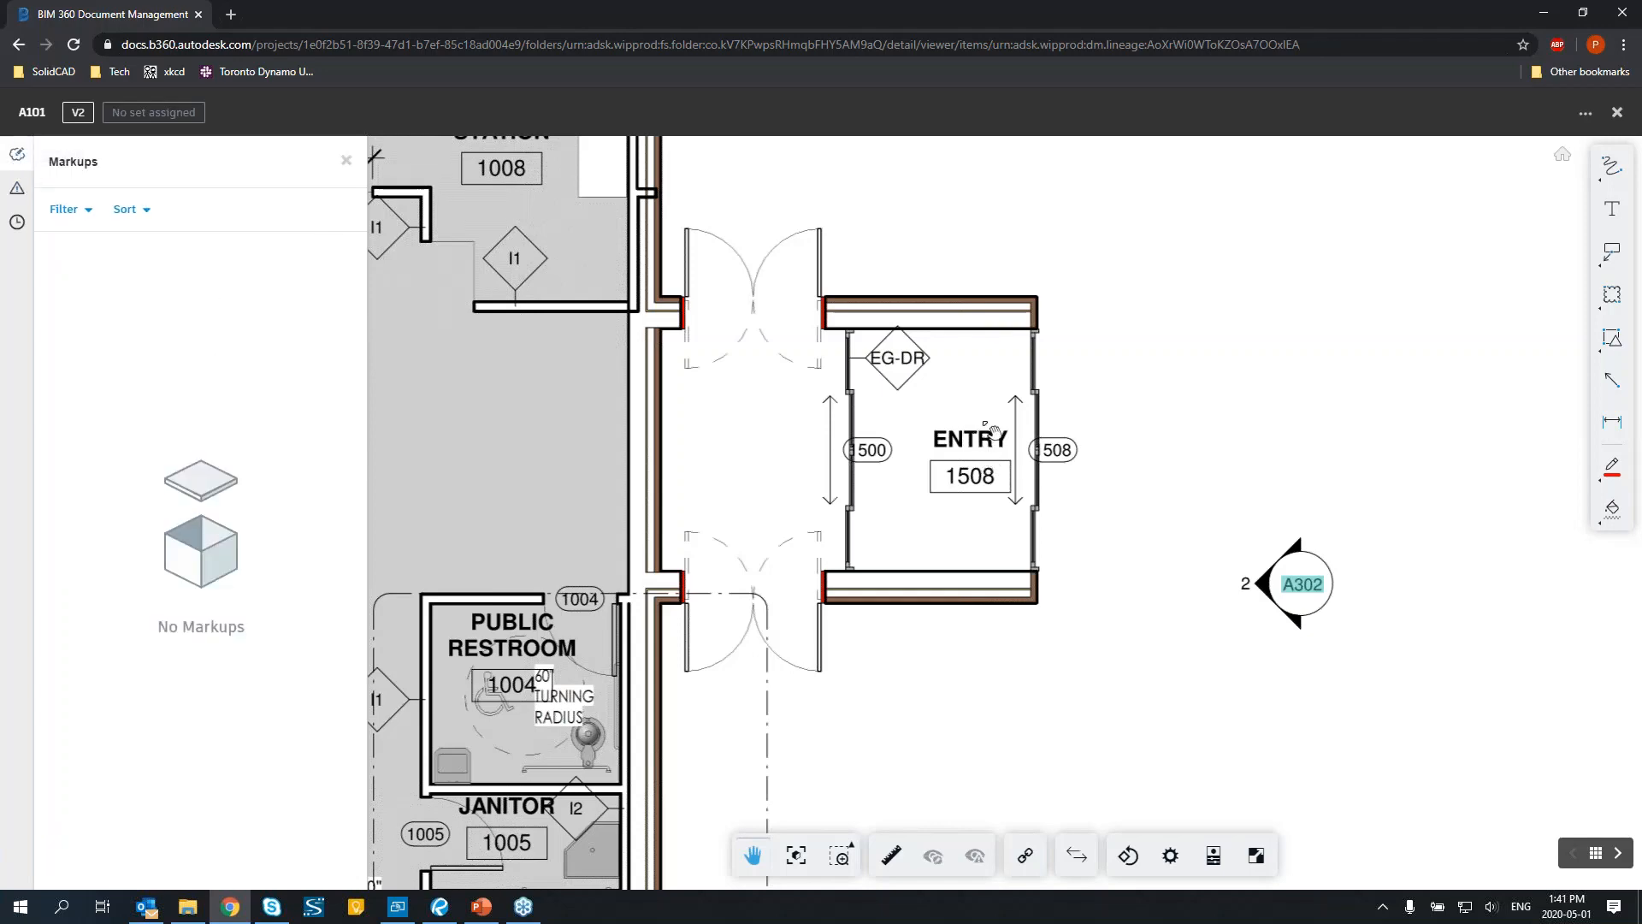
left_click(1614, 300)
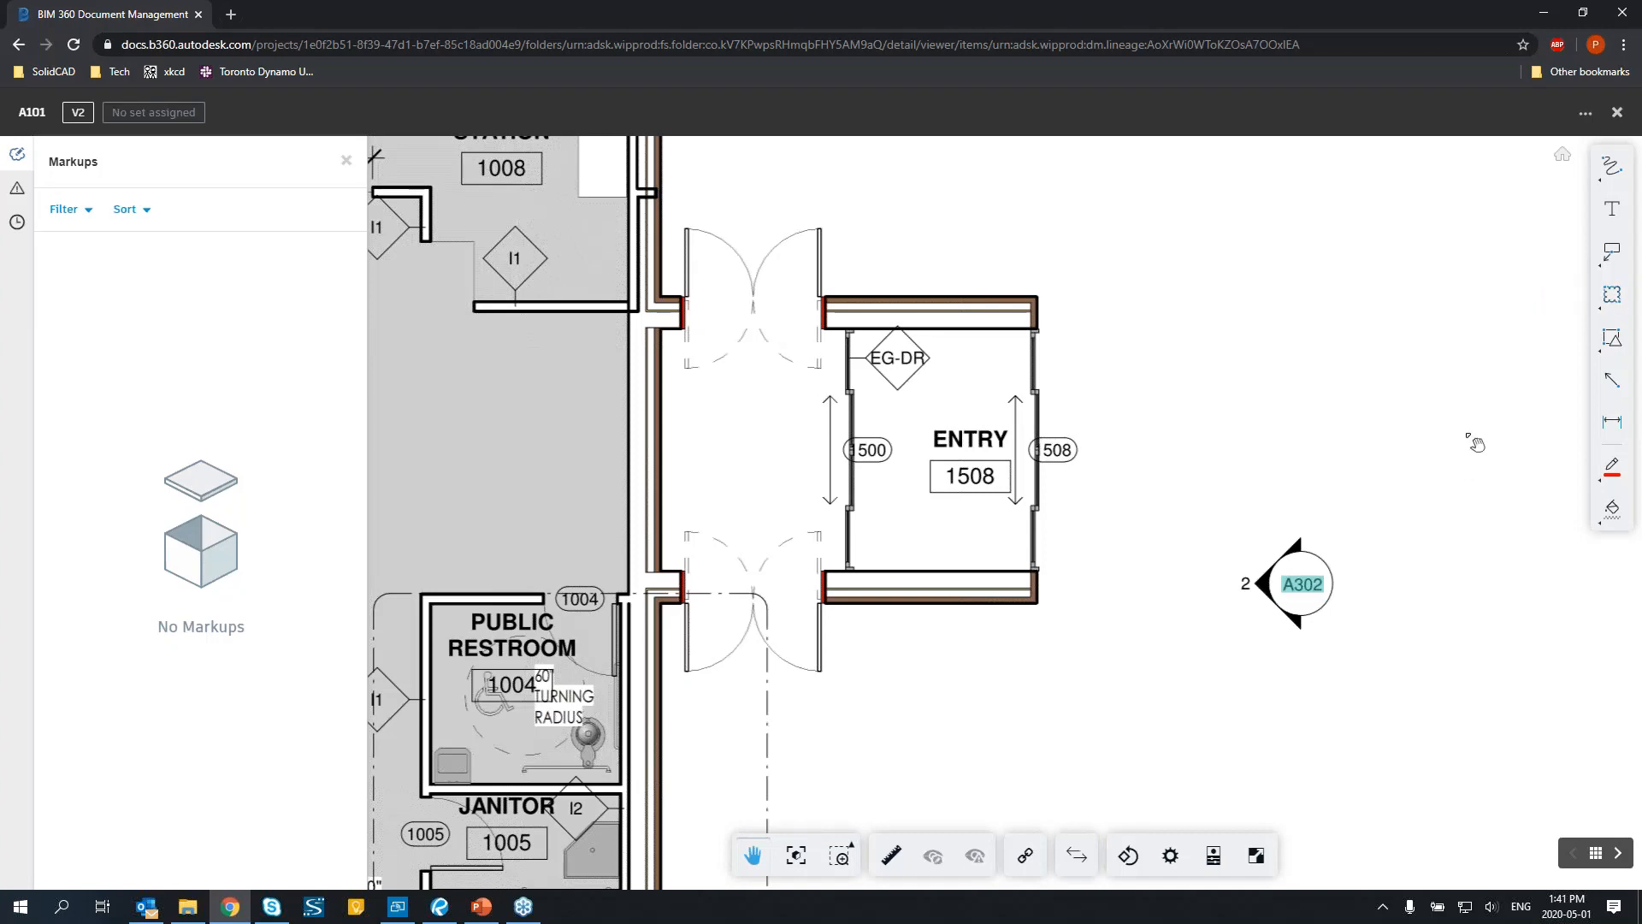
left_click(1610, 306)
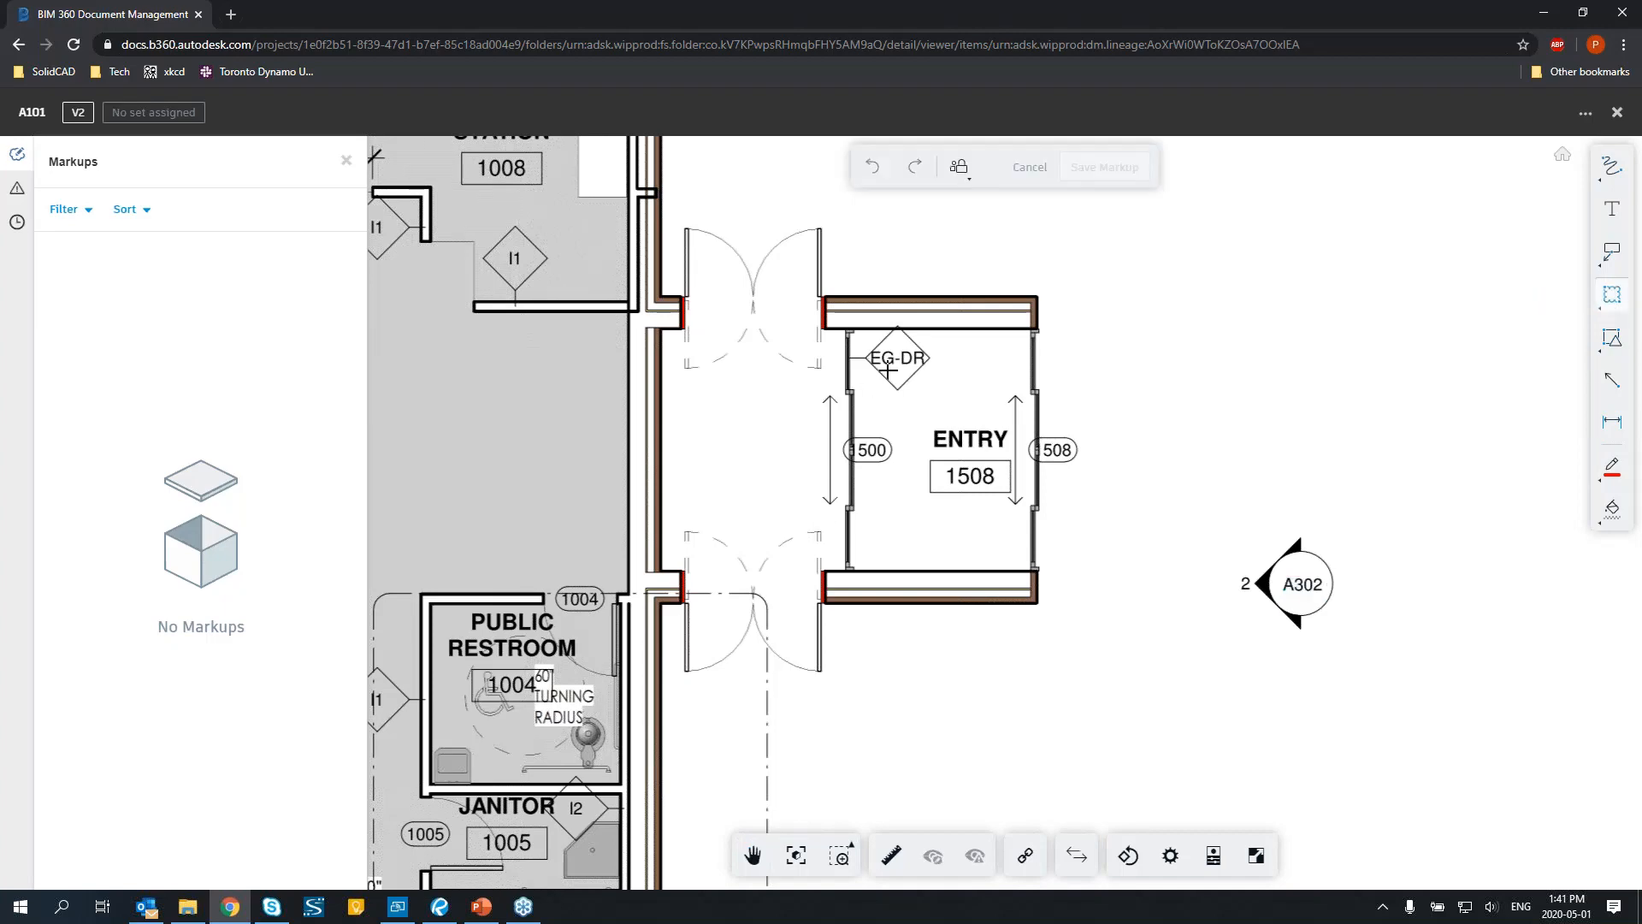
left_click_drag(800, 264, 1097, 531)
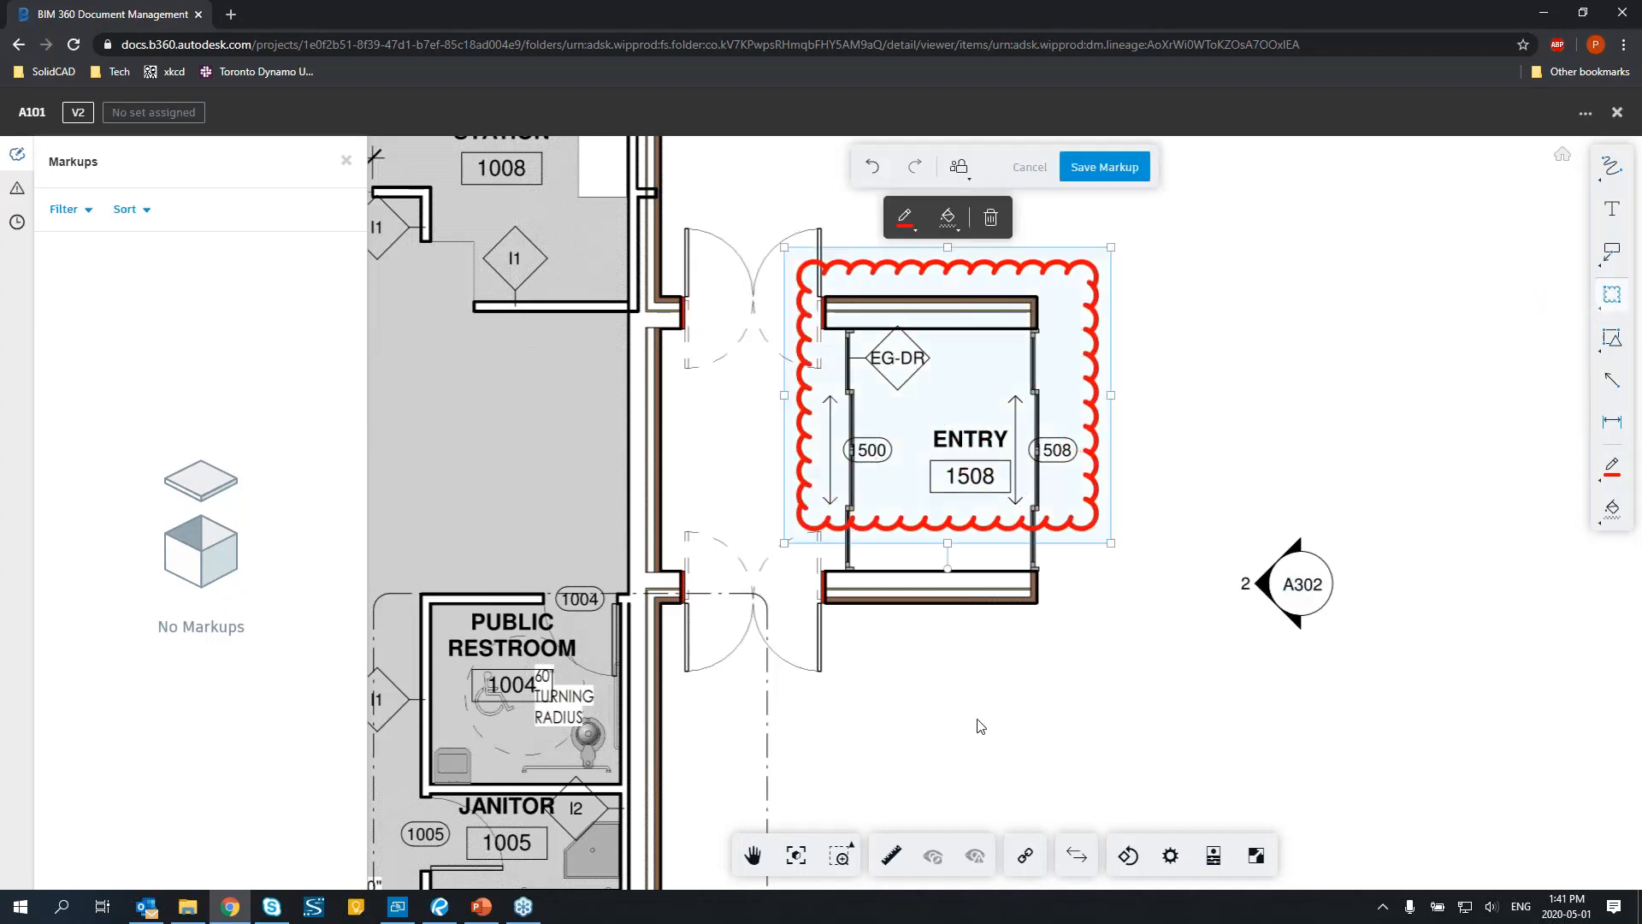
left_click(1301, 421)
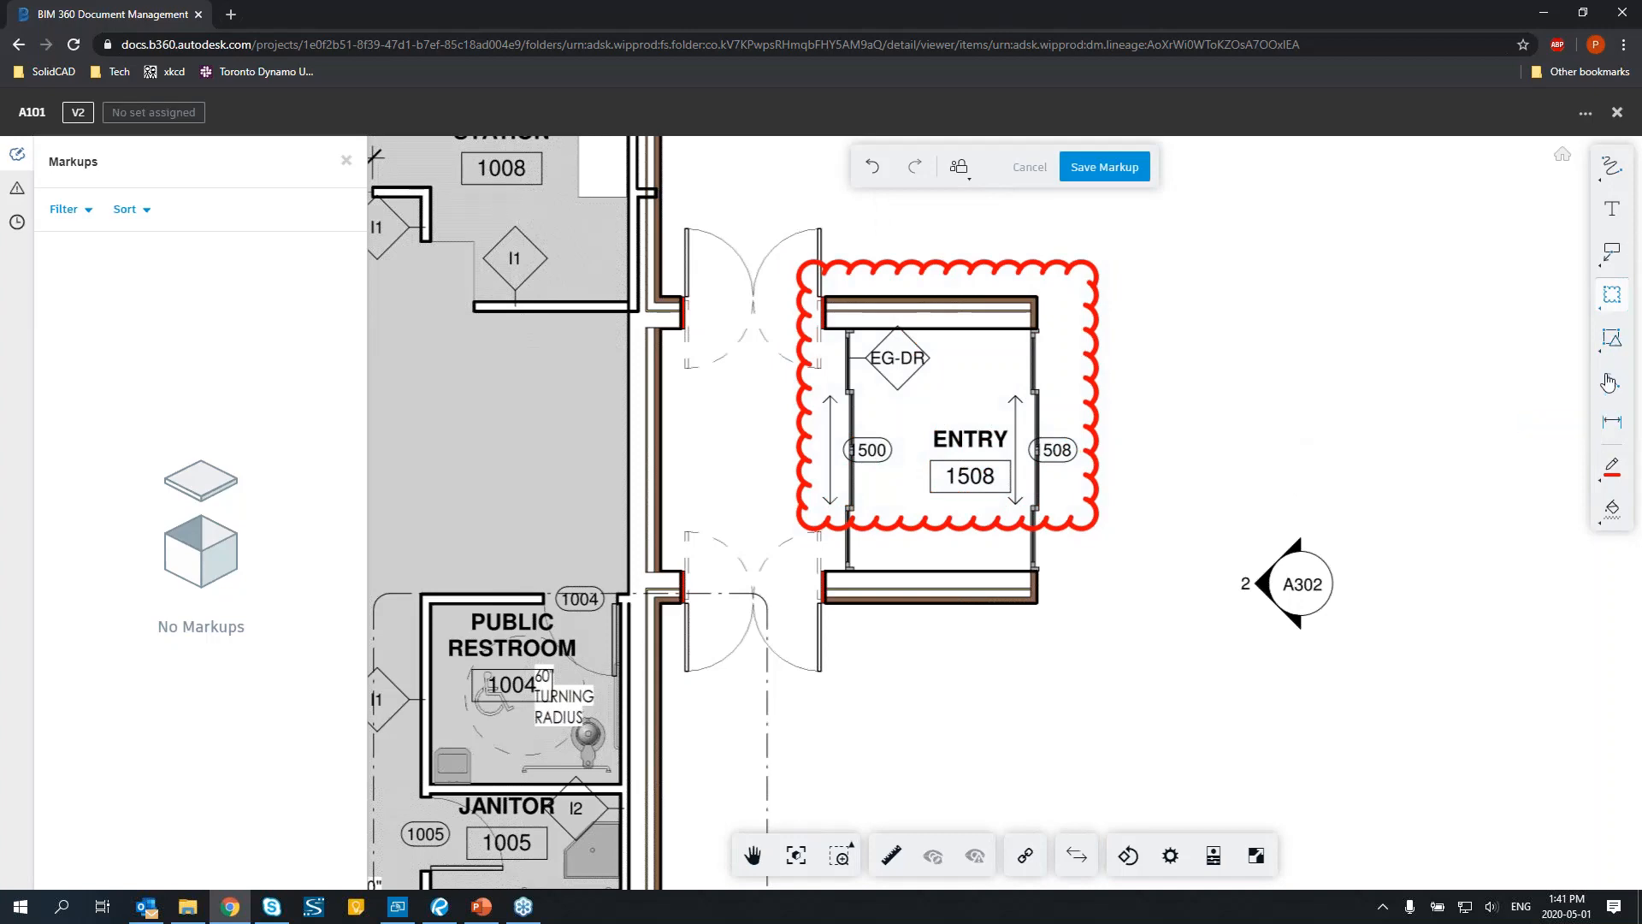
Add a red callout above the revision cloud with its arrow pointing into entry 1508.
left_click(1612, 251)
mouse_move(968, 356)
left_mouse_down()
mouse_move(1232, 359)
mouse_move(1235, 249)
mouse_move(1204, 254)
left_mouse_up()
left_click(1269, 312)
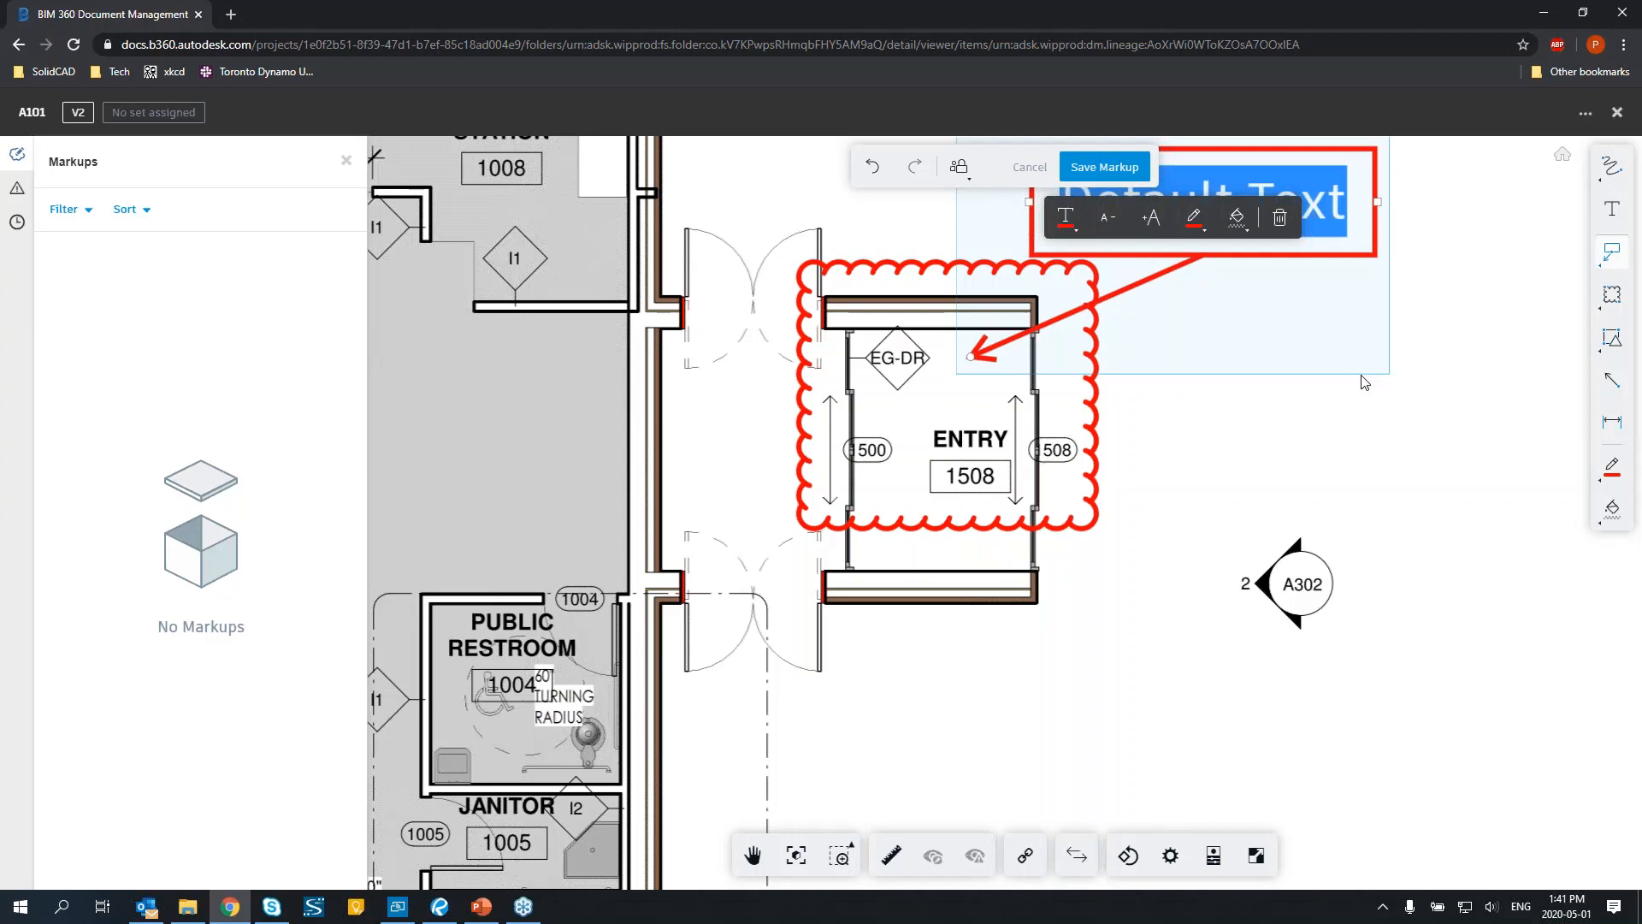
middle_click_drag(1258, 474, 1121, 659)
scroll(1121, 659, "down", 2)
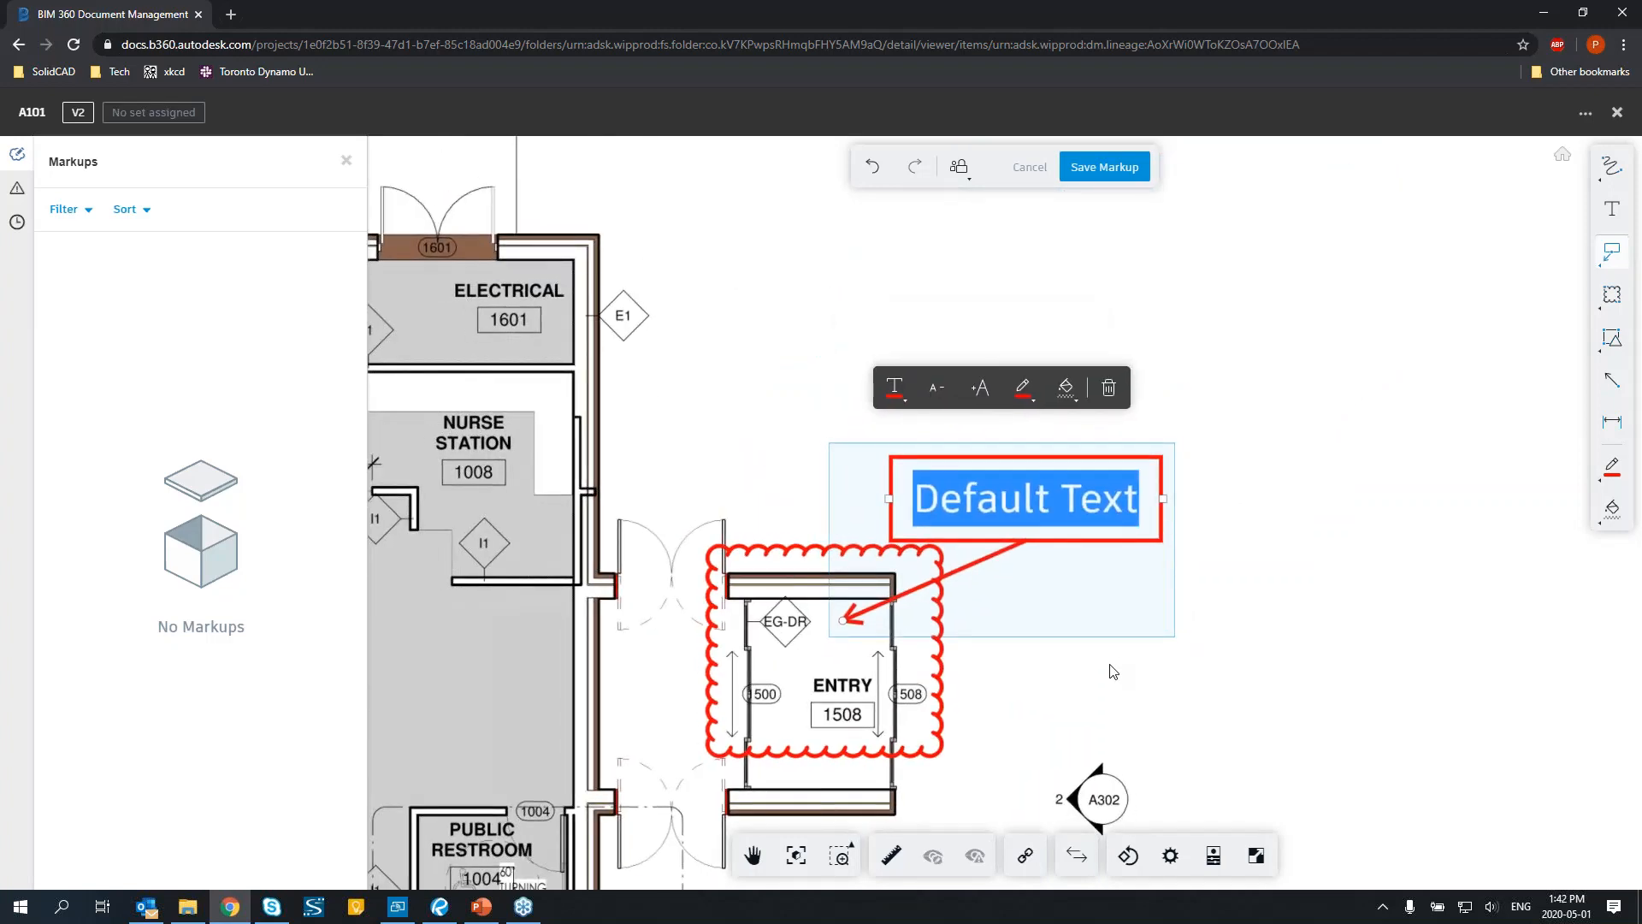
Replace the callout's default text with "VESTIBULE TOO SMALL".
left_click(1066, 499)
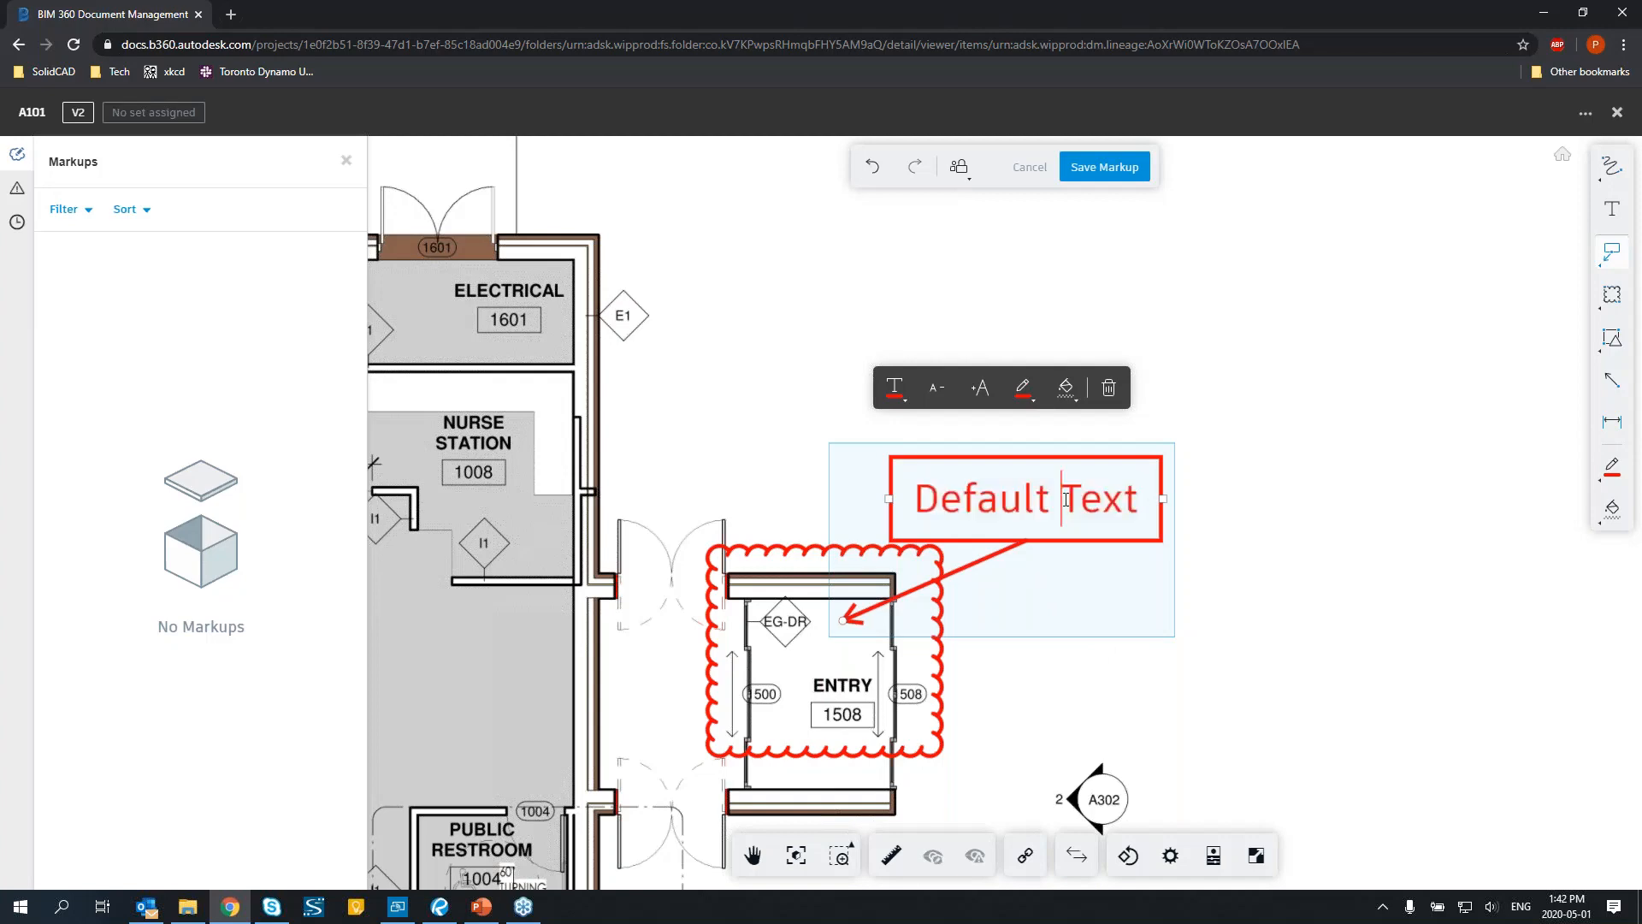
triple_click(1117, 508)
type("VES")
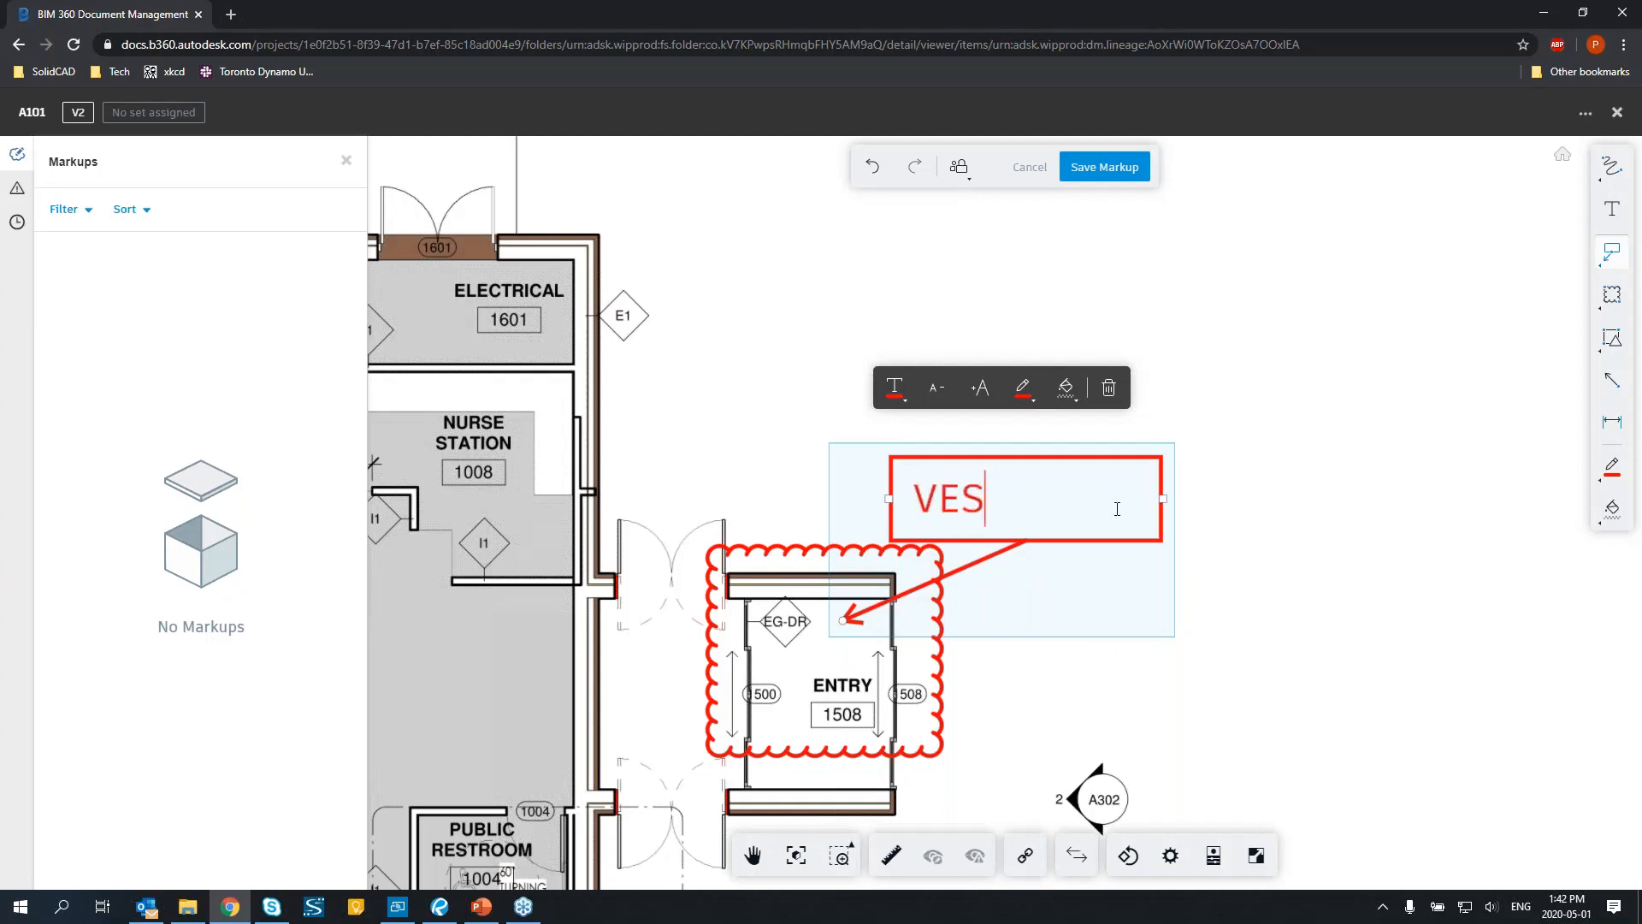
type("TIBULE TOO SLAMM")
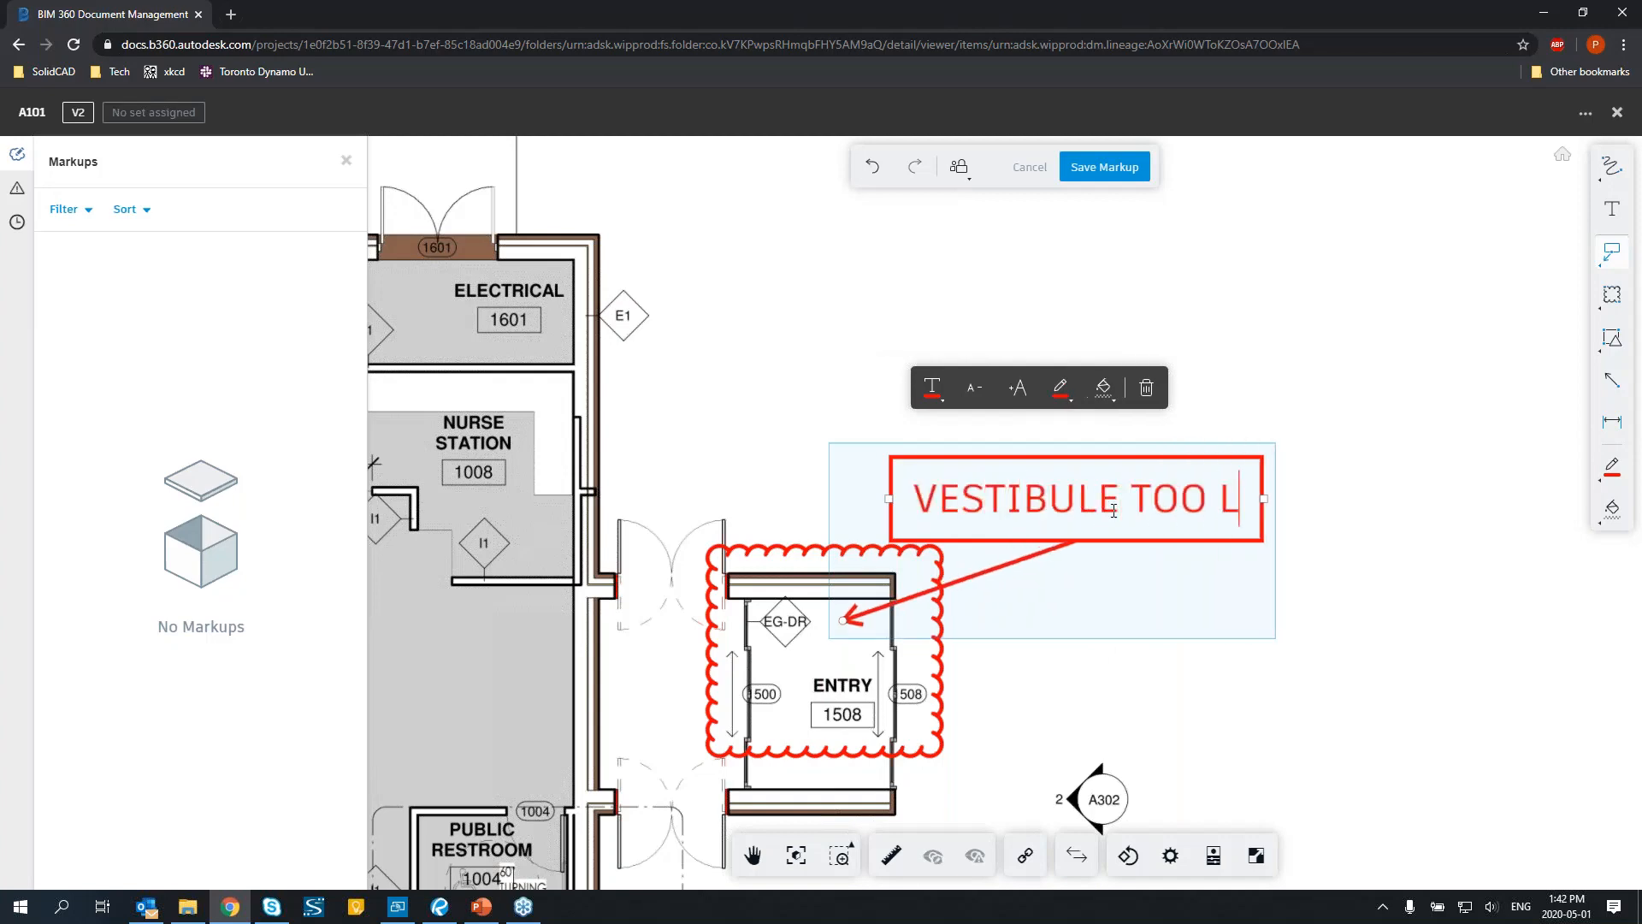
key("BackSpace")
key("BackSpace")
type("LL")
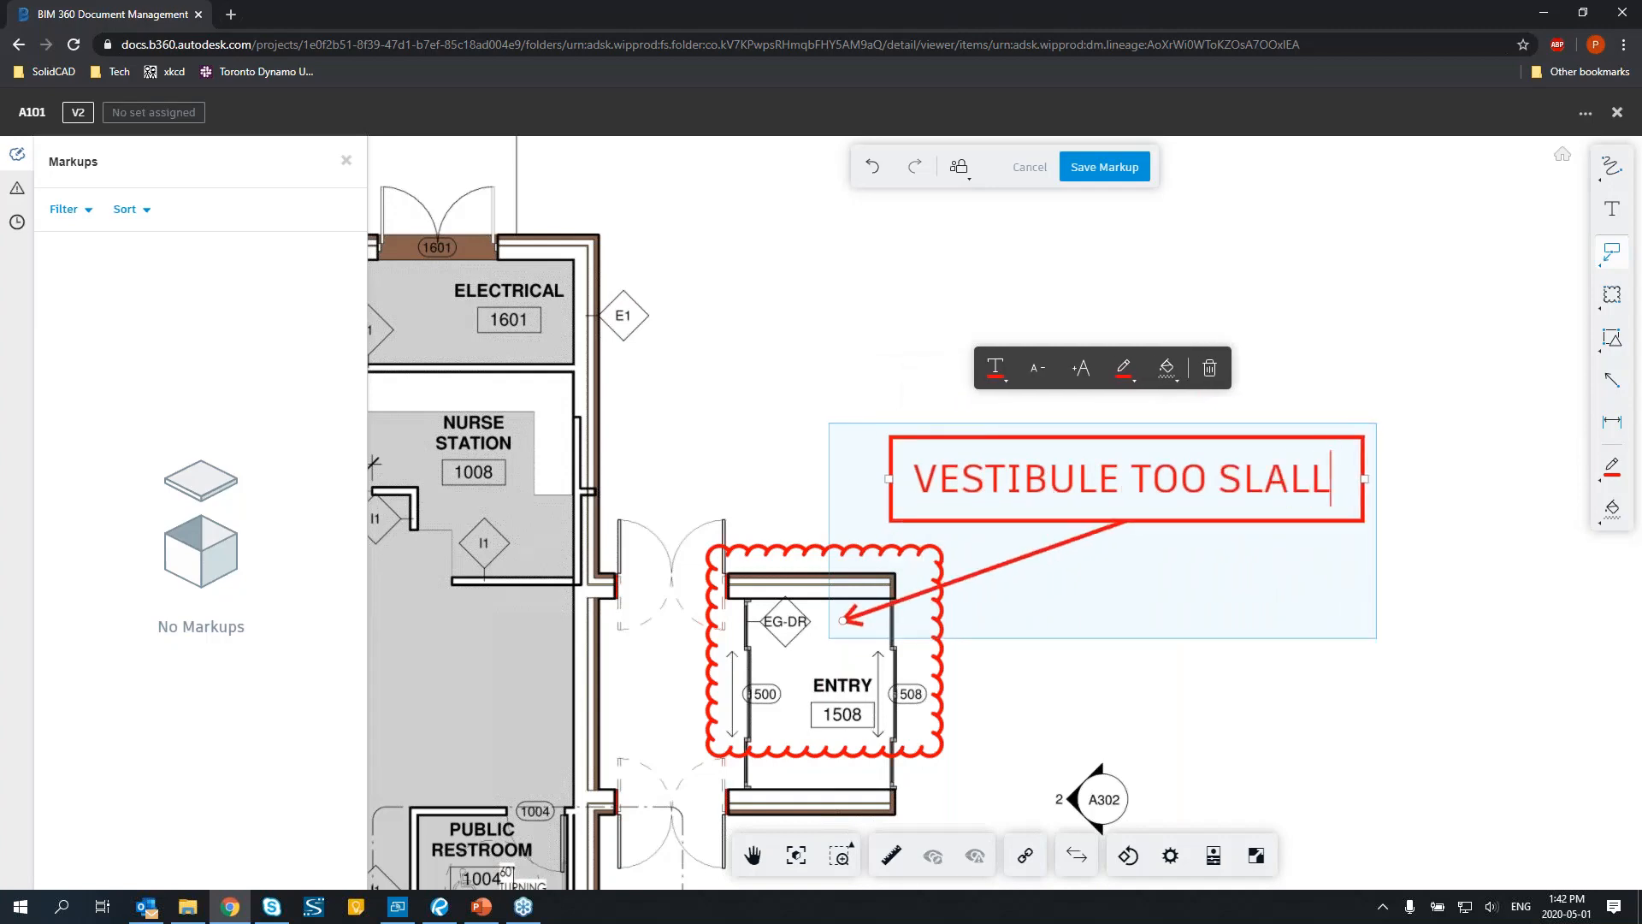
left_click_drag(1242, 479, 1265, 479)
type("M")
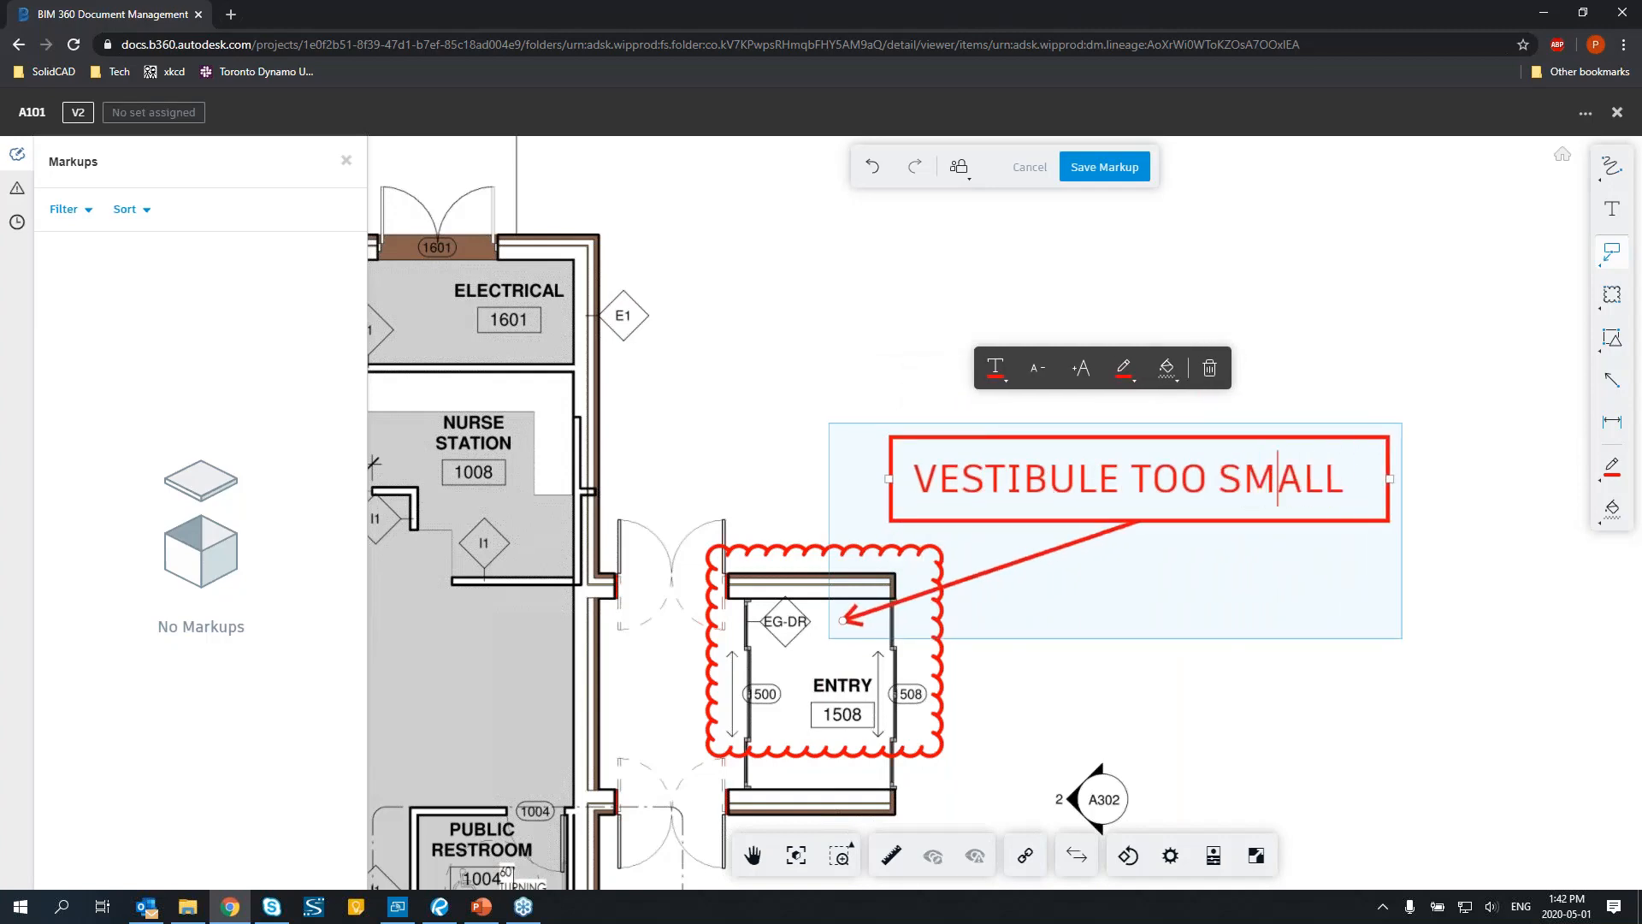
left_click(1268, 285)
scroll(1256, 300, "down", 3)
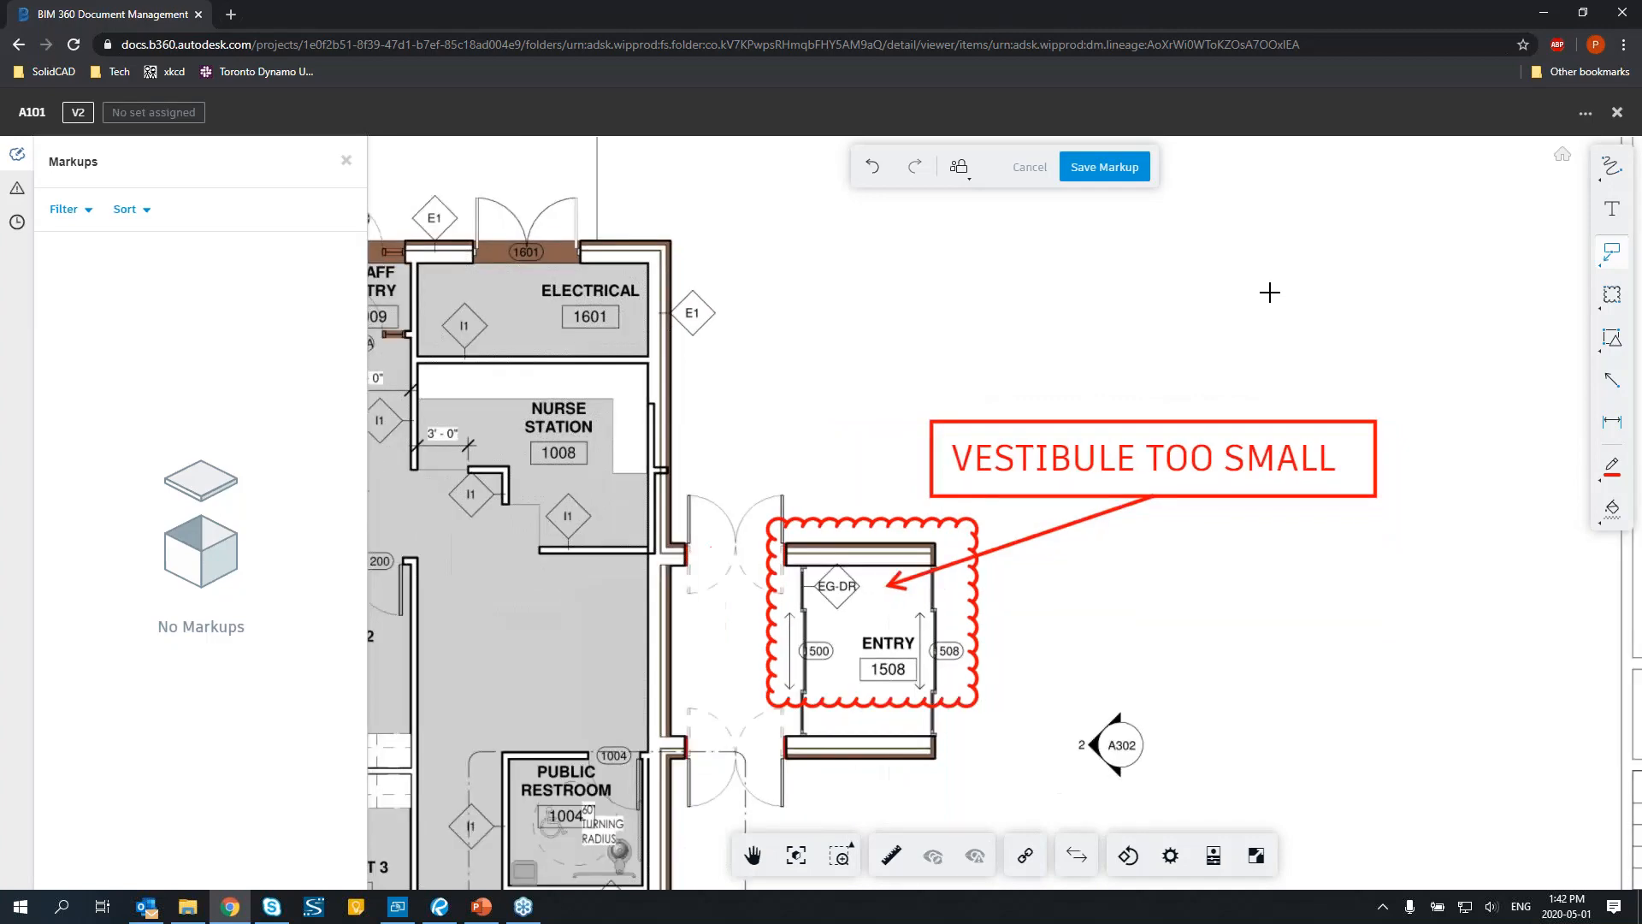
Save the vestibule markup and change its visibility from Private to Published for all project members.
left_click(1099, 168)
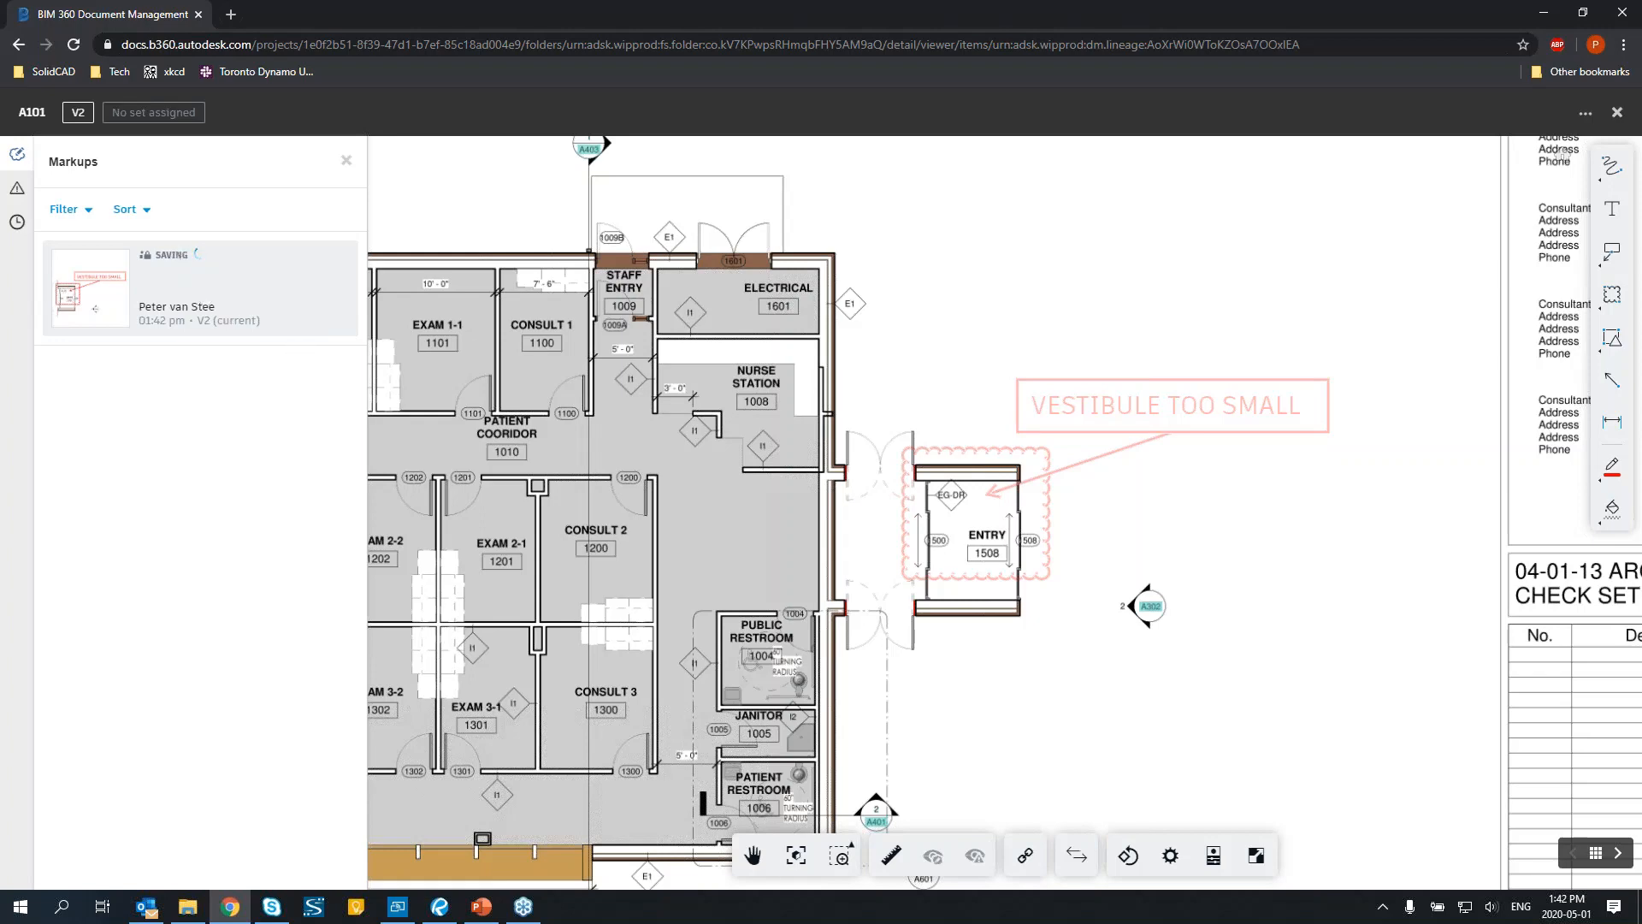
scroll(1095, 320, "down", 4)
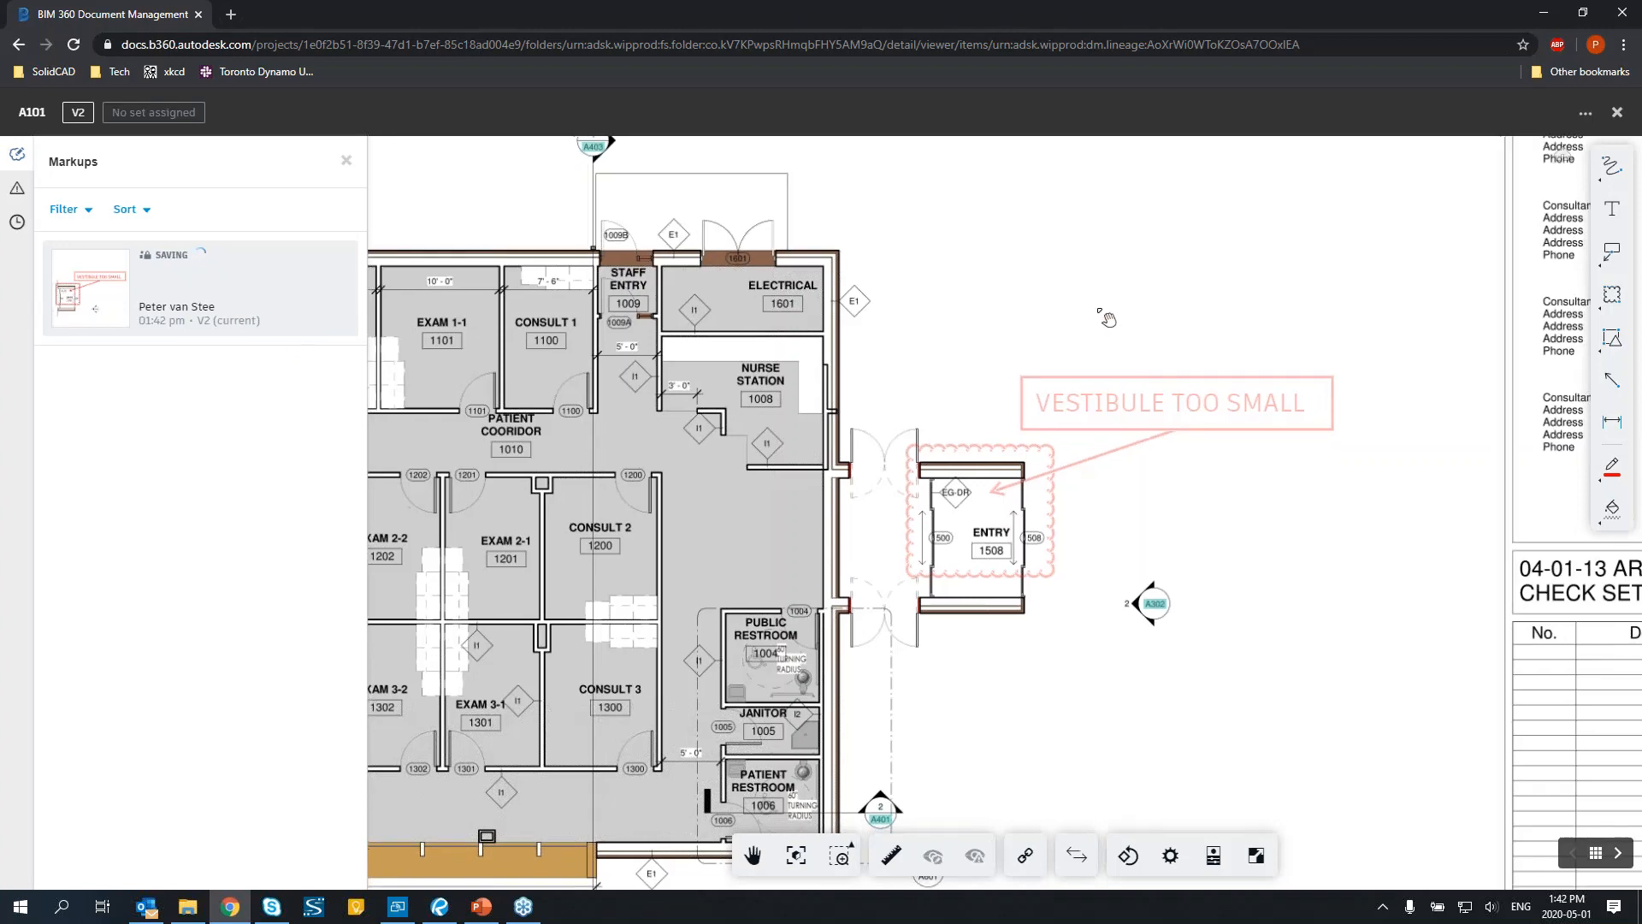
scroll(1202, 272, "down", 2)
left_click_drag(1031, 361, 1106, 439)
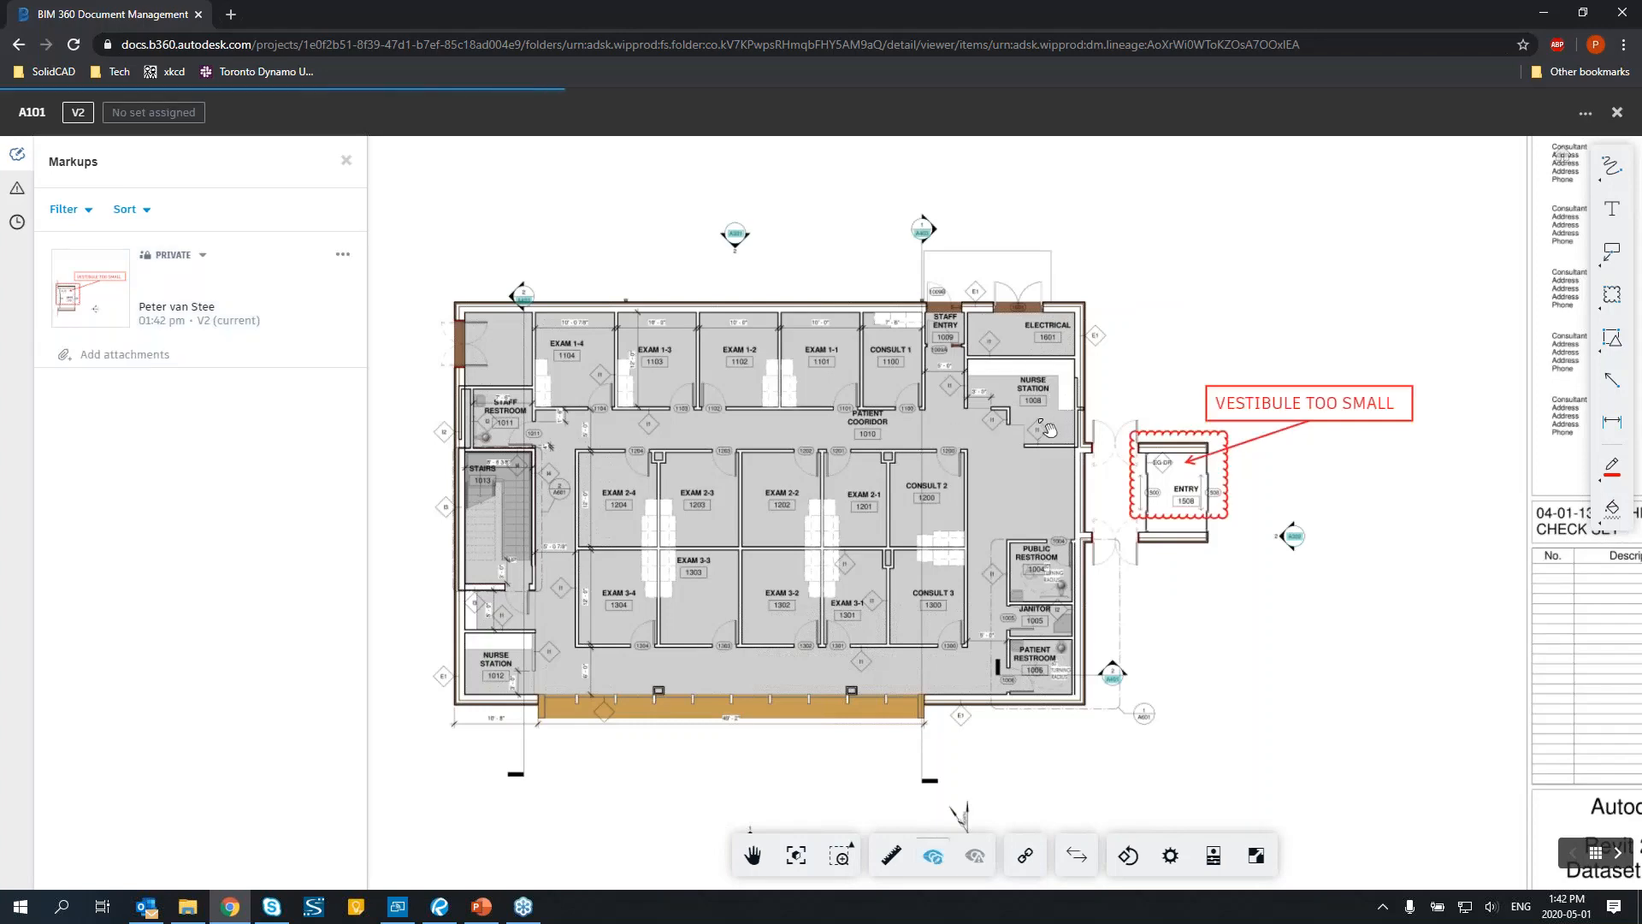
left_click_drag(1048, 429, 1024, 425)
scroll(1024, 425, "down", 1)
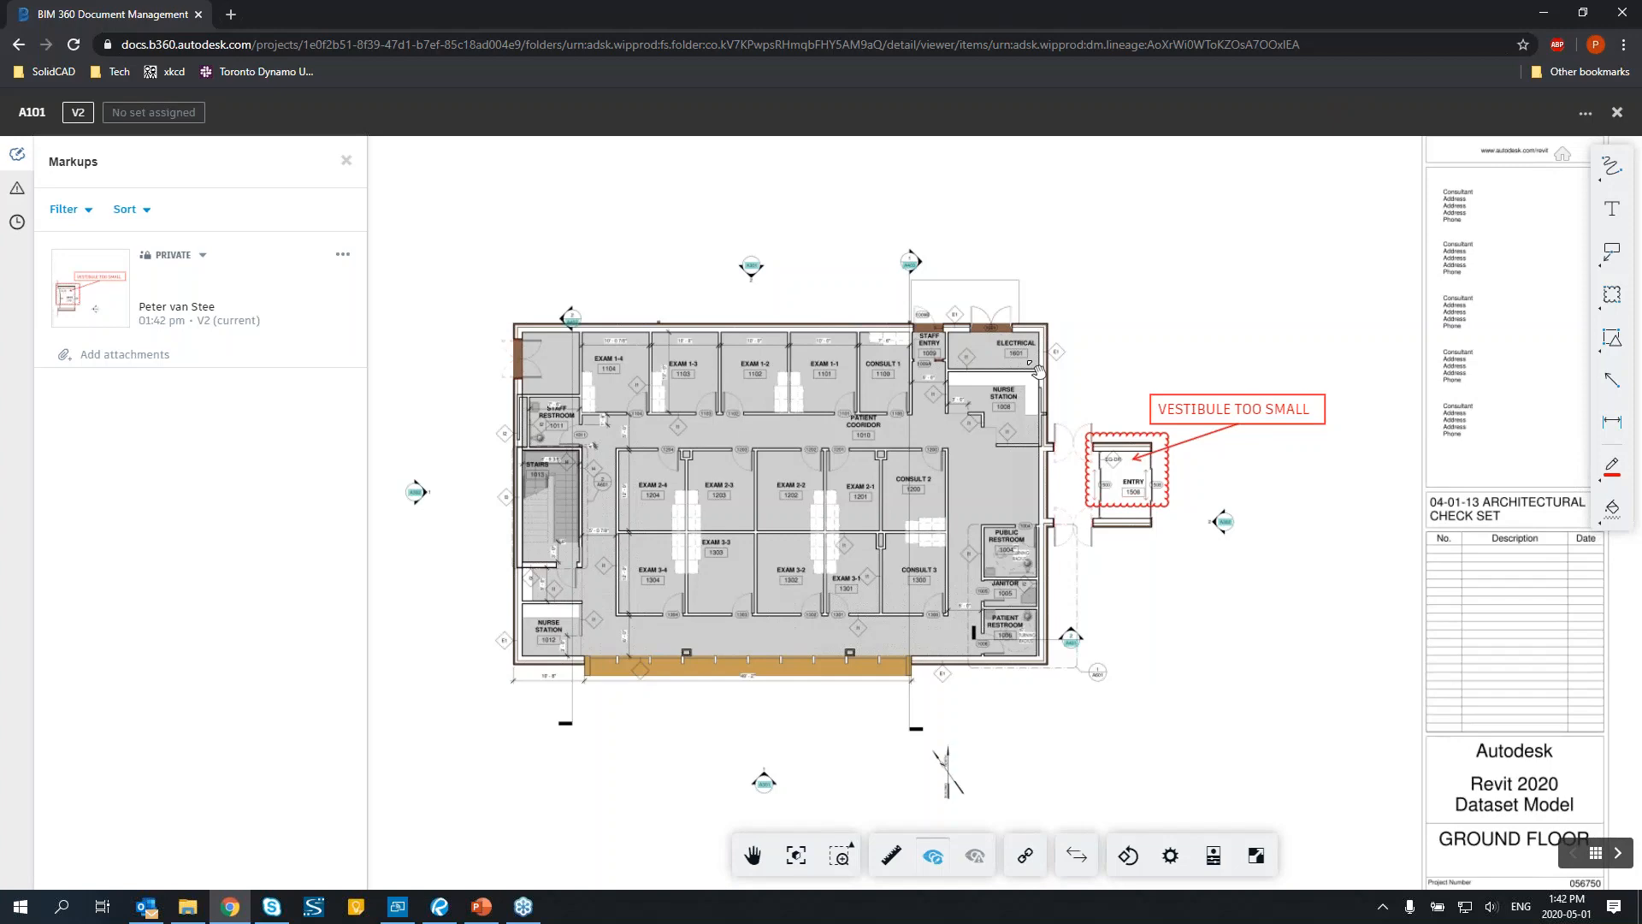
left_click(202, 257)
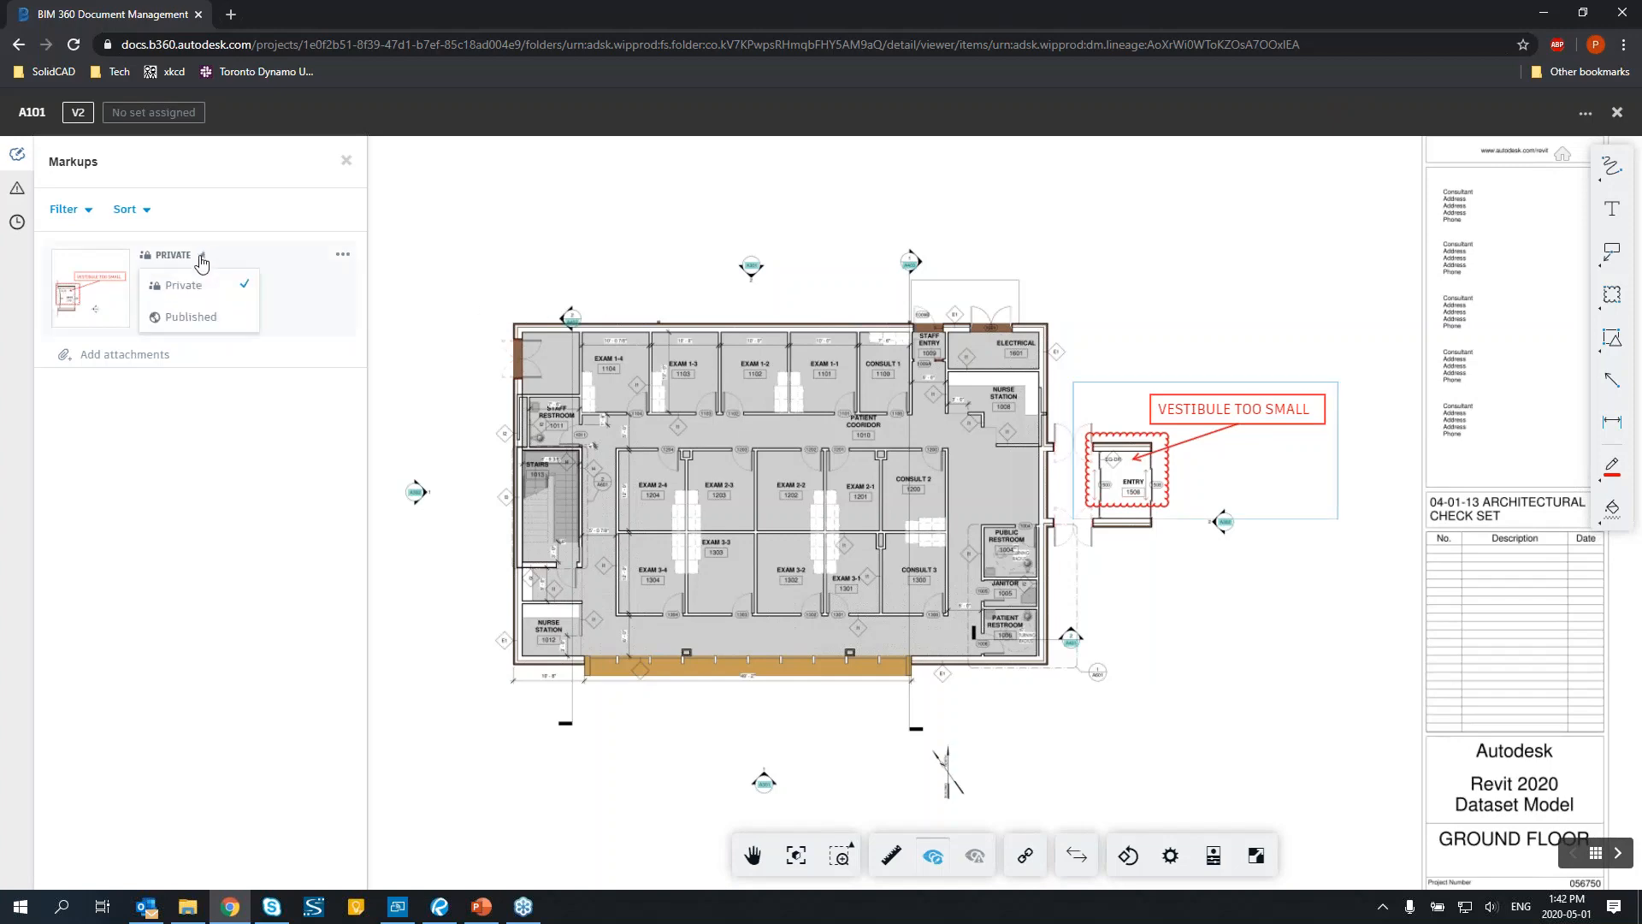
left_click(230, 318)
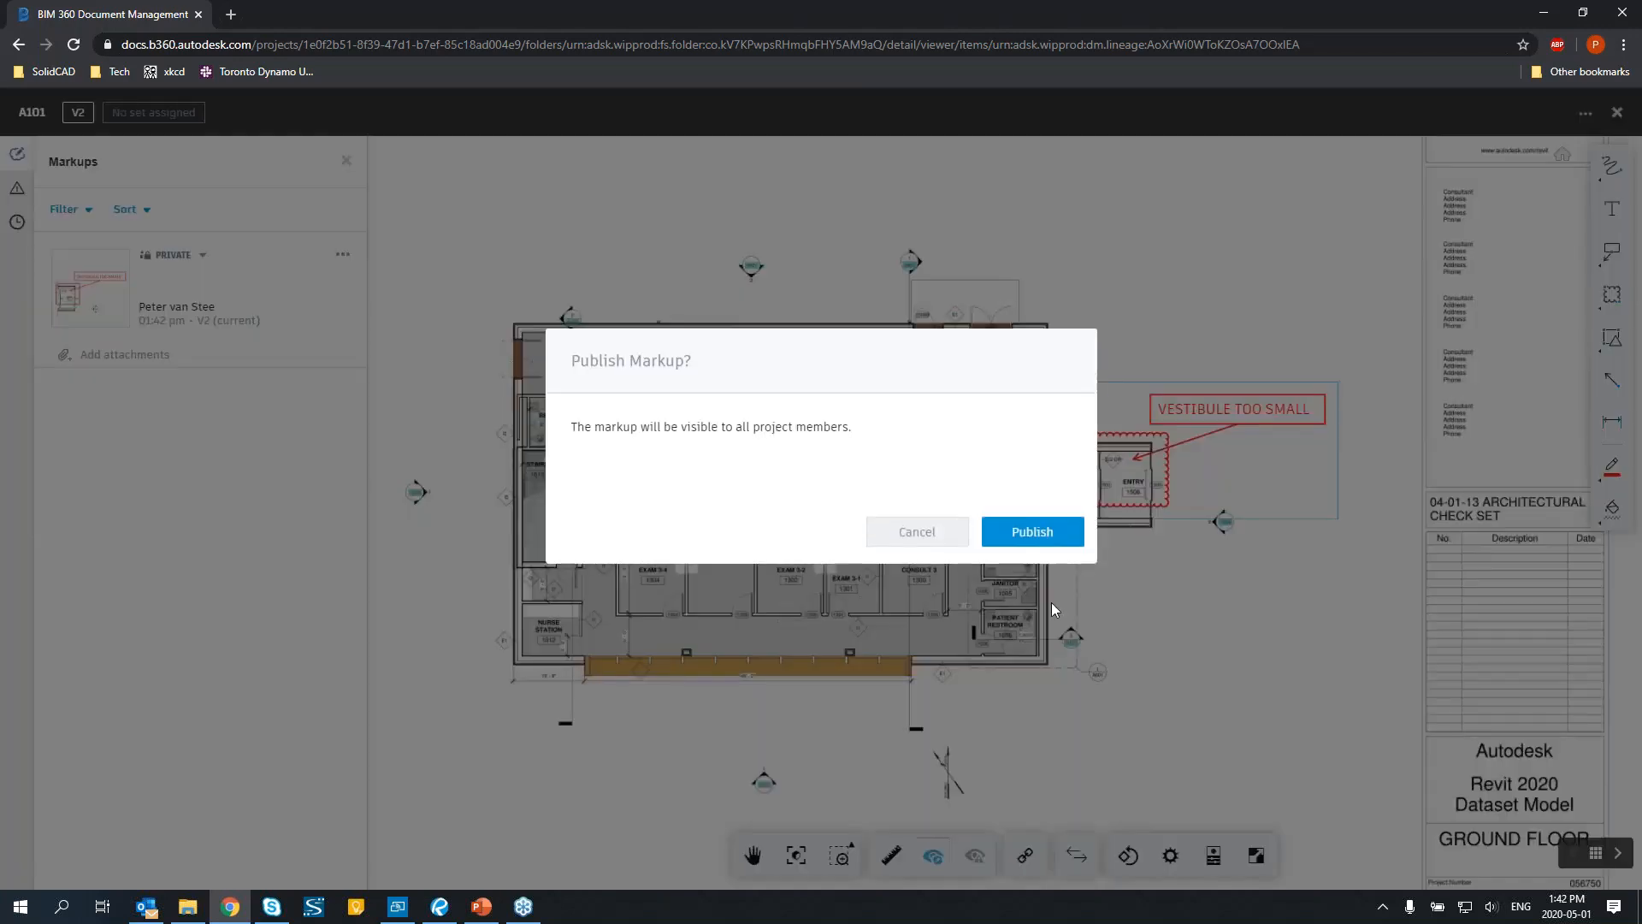
left_click(1068, 539)
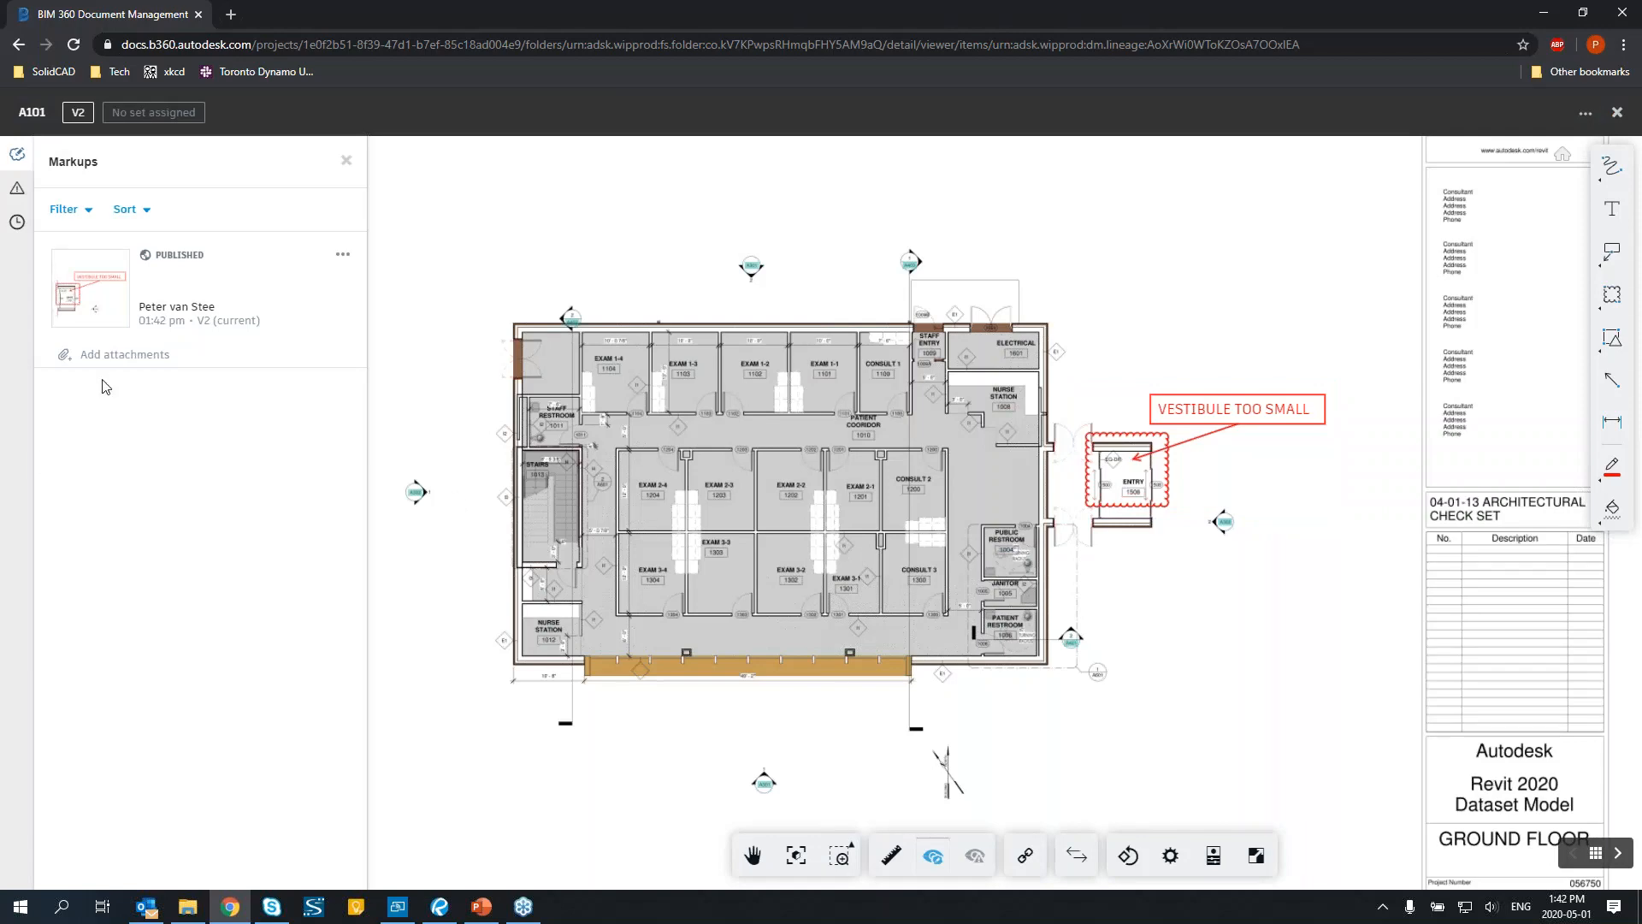
View the document selection for the published markup's attachments and close it without attaching anything.
left_click(129, 354)
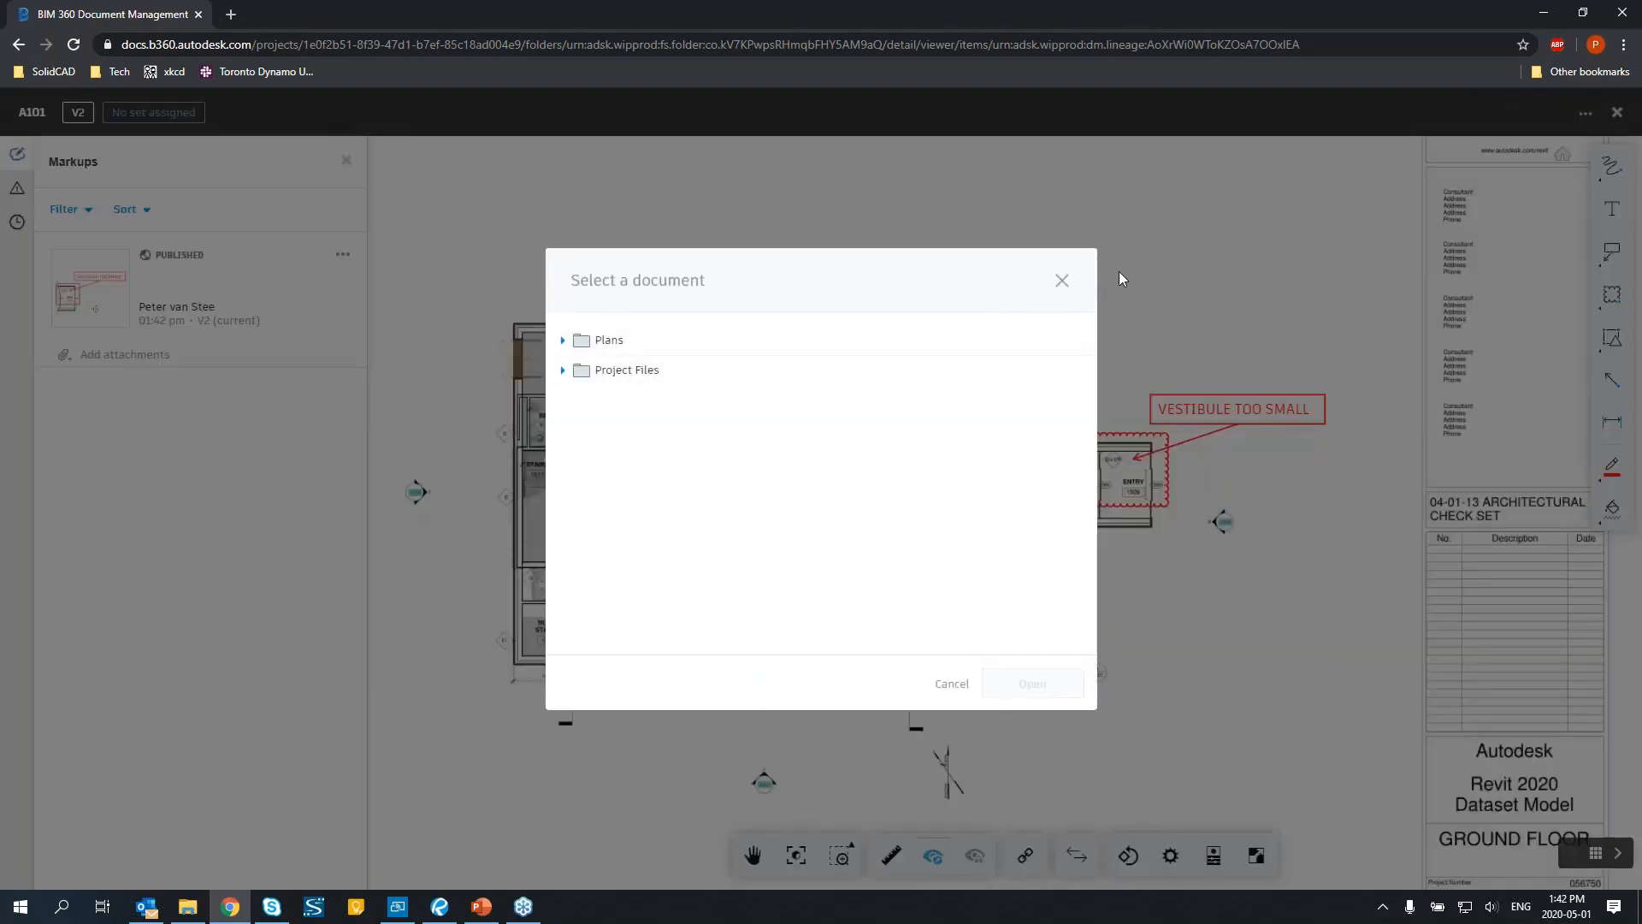
left_click(1063, 282)
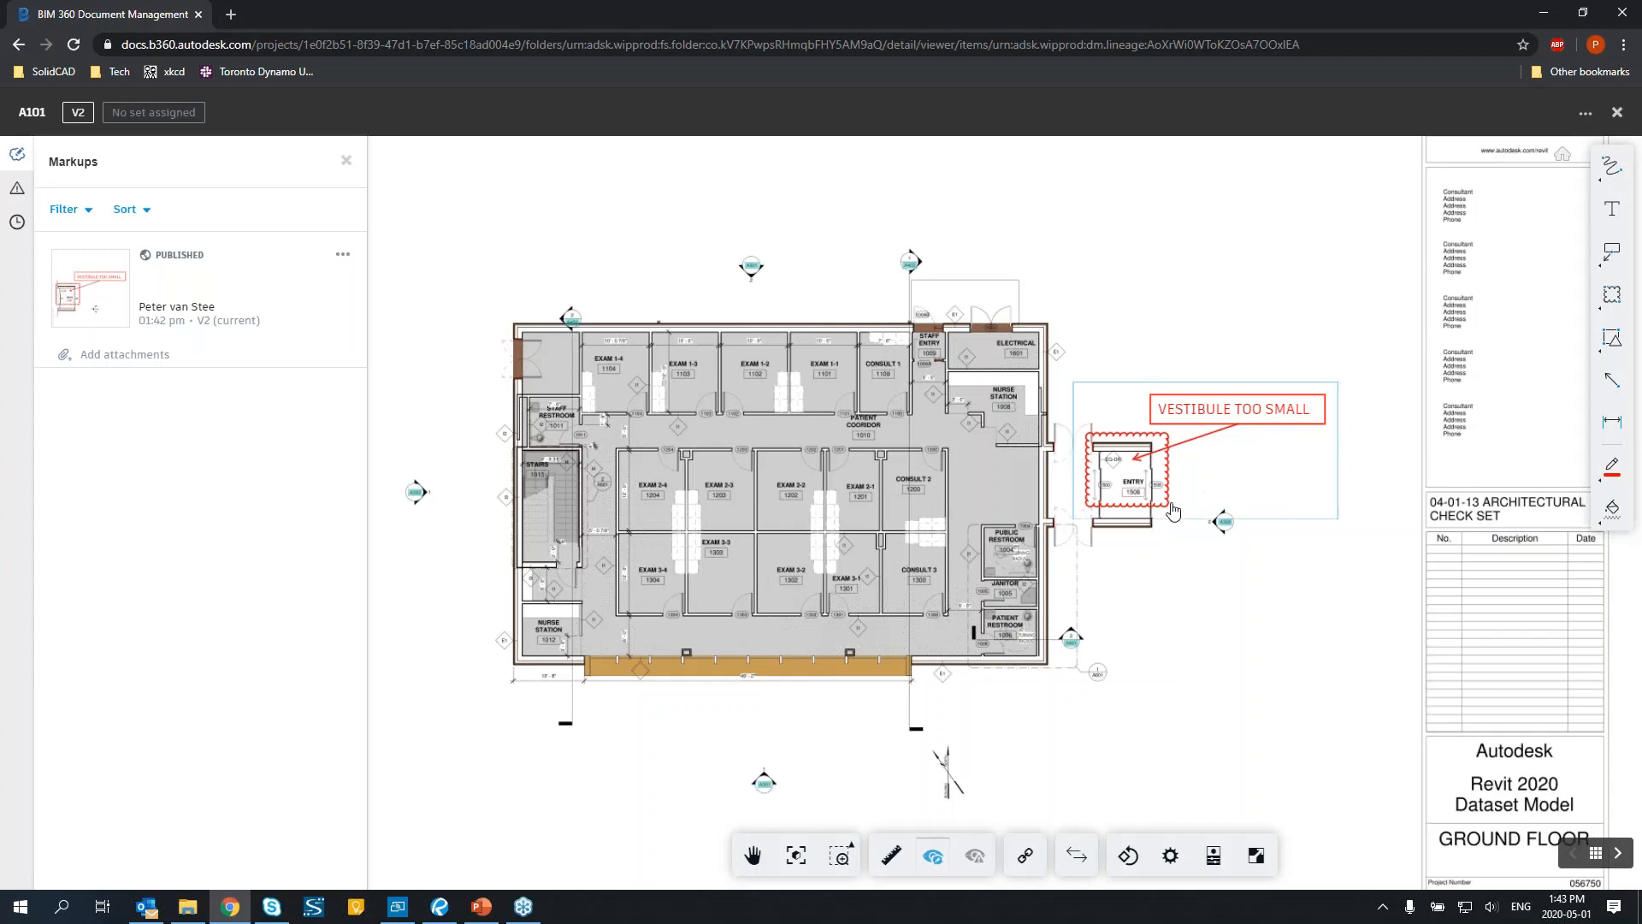
left_click(205, 365)
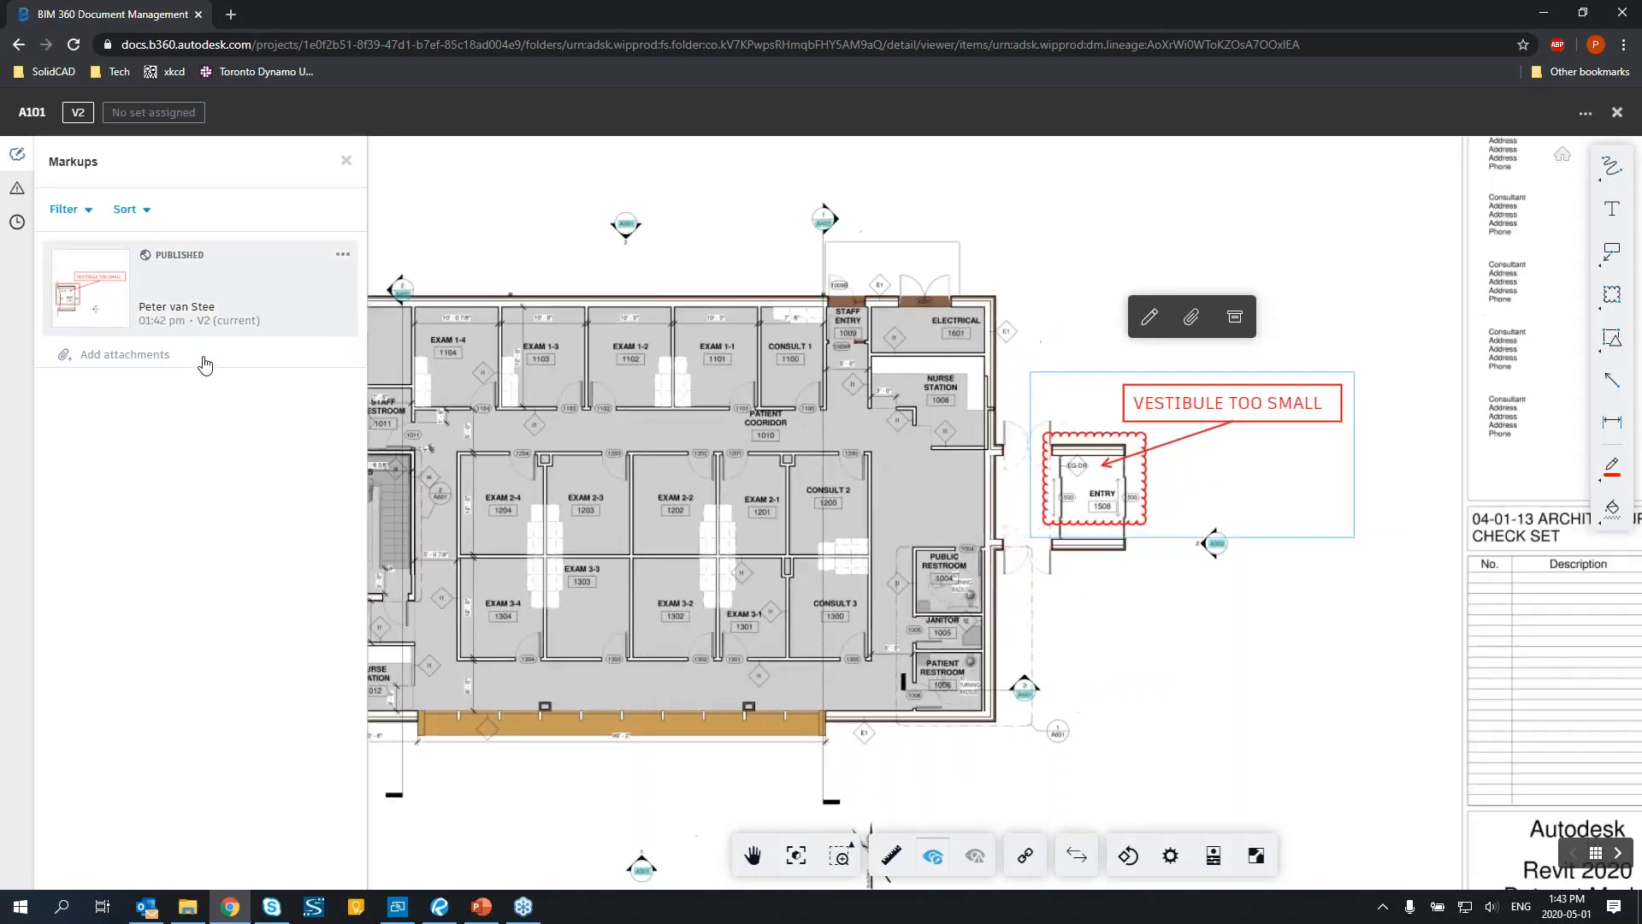
left_click(65, 354)
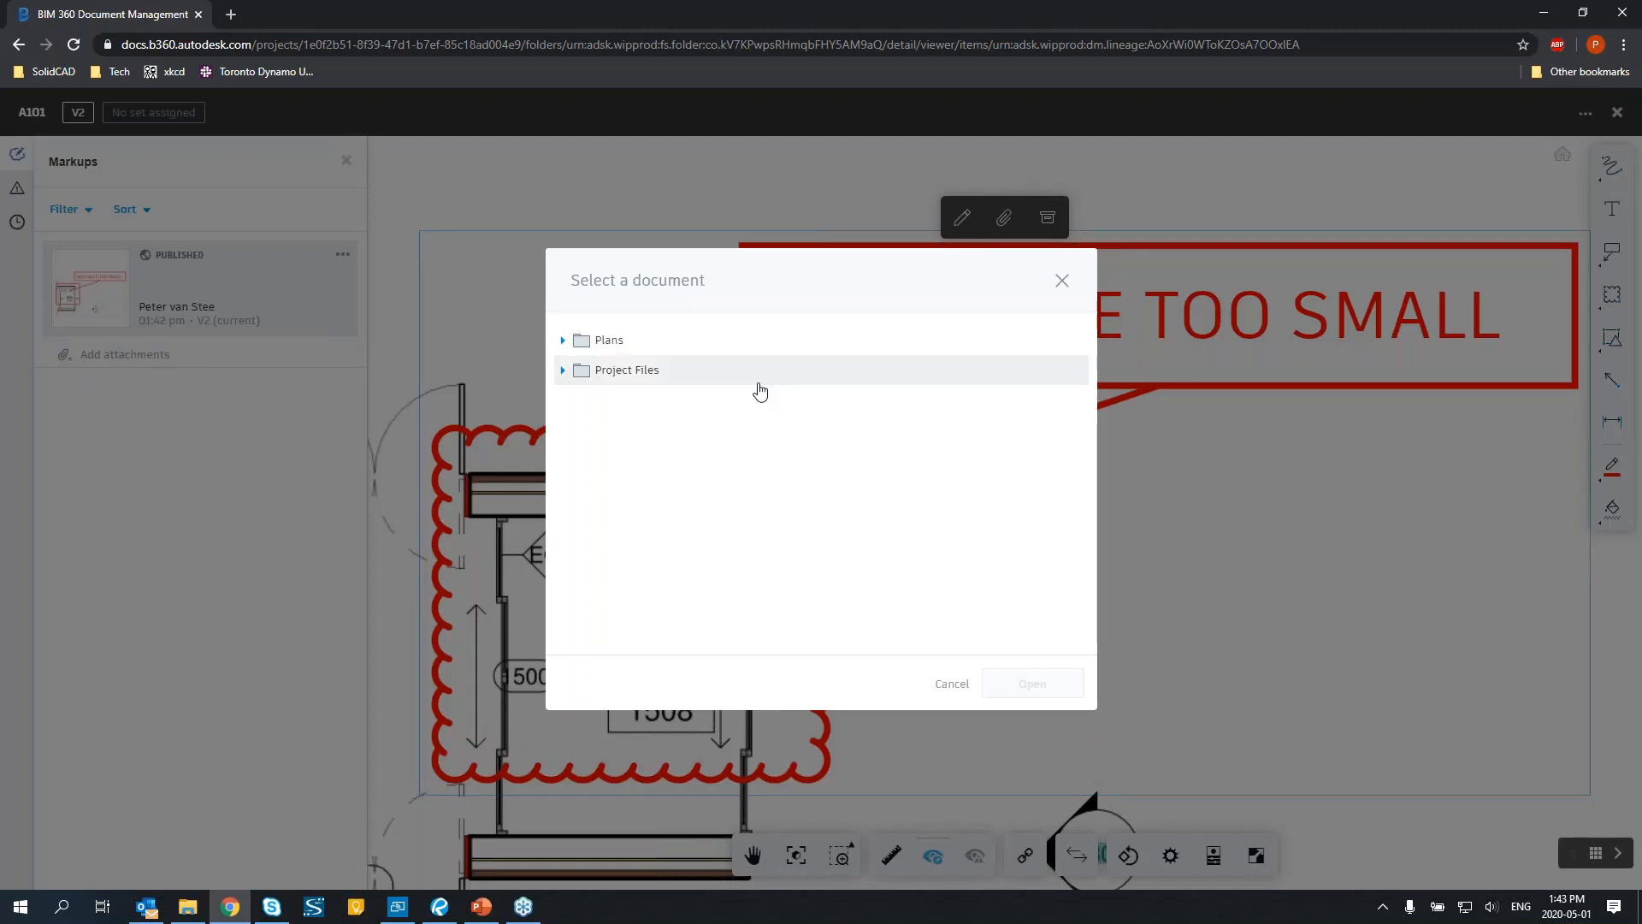
left_click(955, 683)
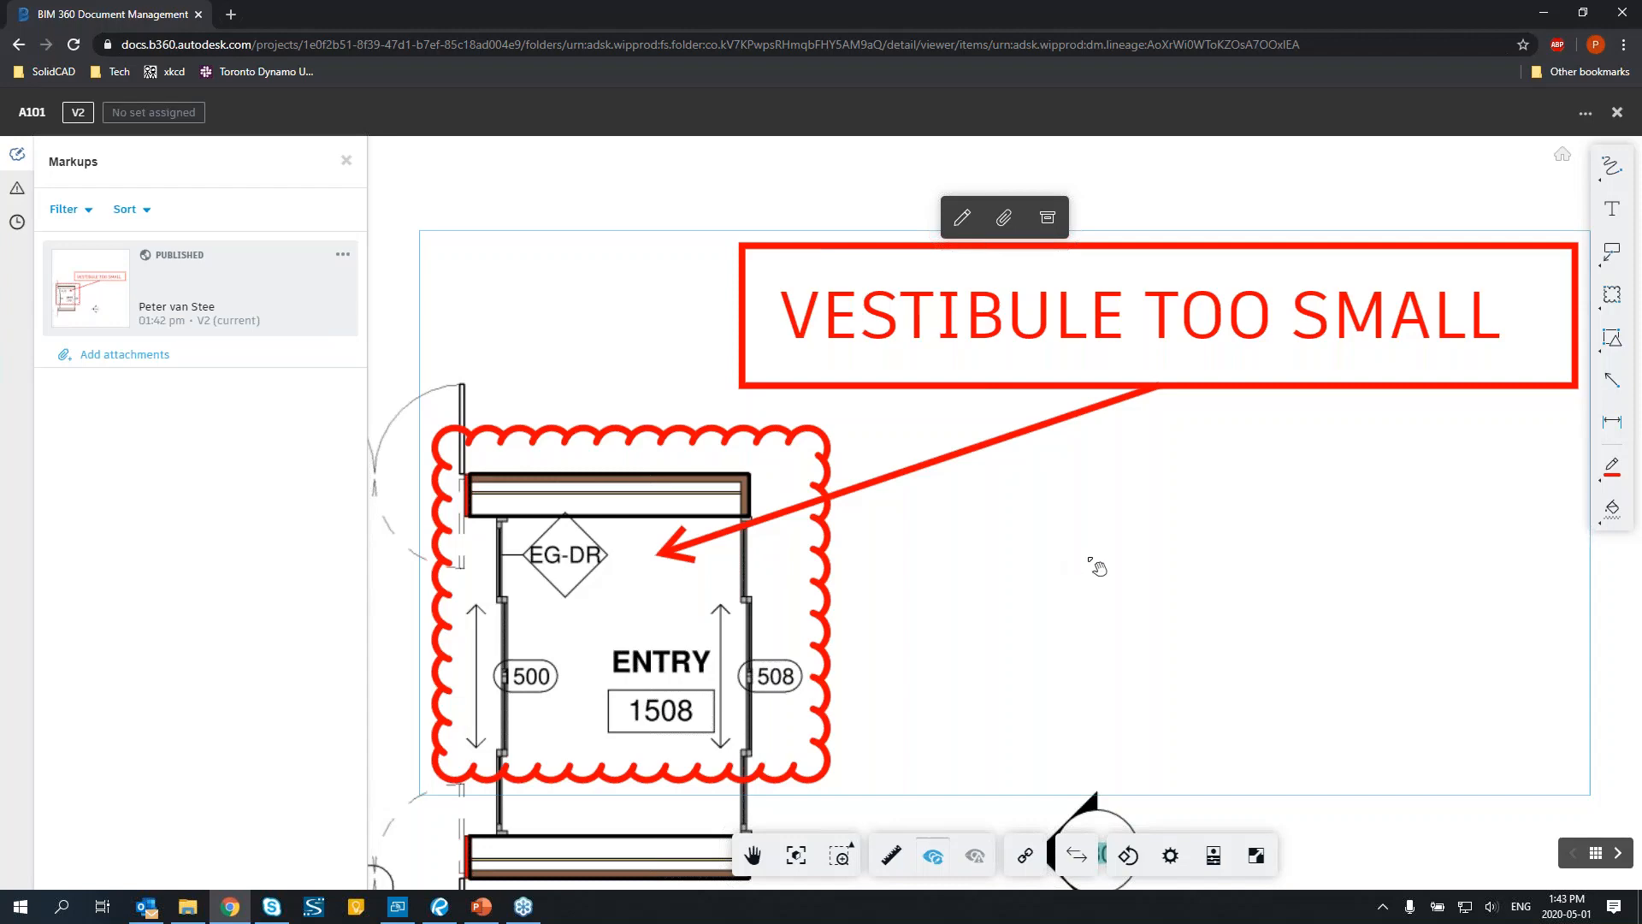
Preview the linked sheet A401 from its reference marker near the patient restroom.
scroll(1092, 565, "down", 6)
left_click_drag(1149, 380, 1249, 295)
scroll(1216, 335, "down", 1)
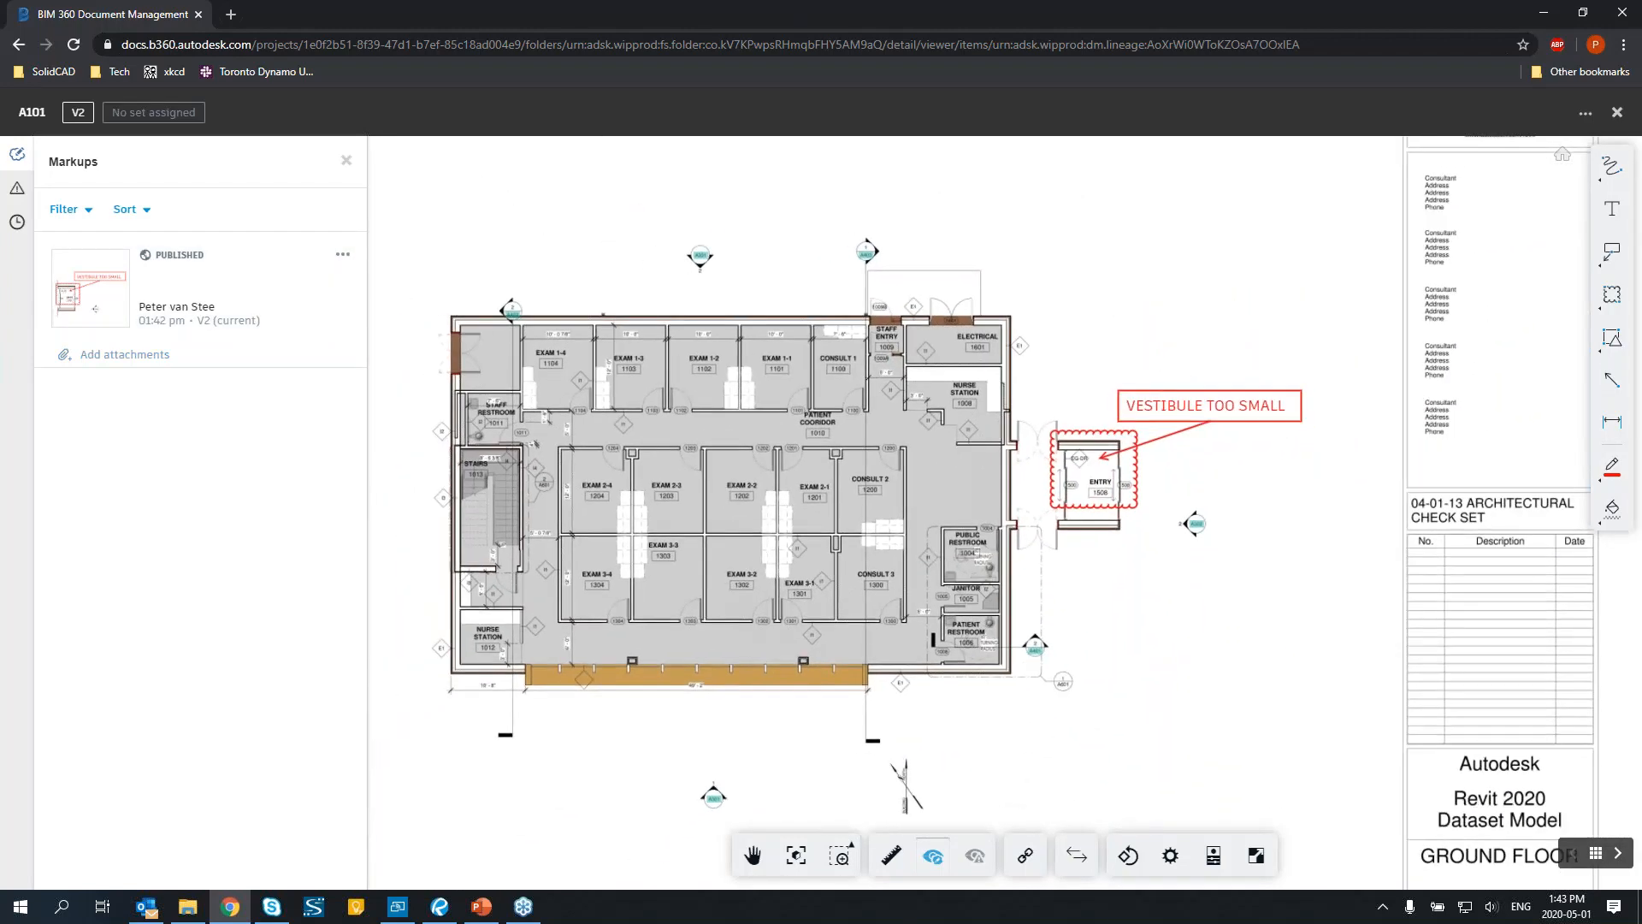
left_click(1036, 646)
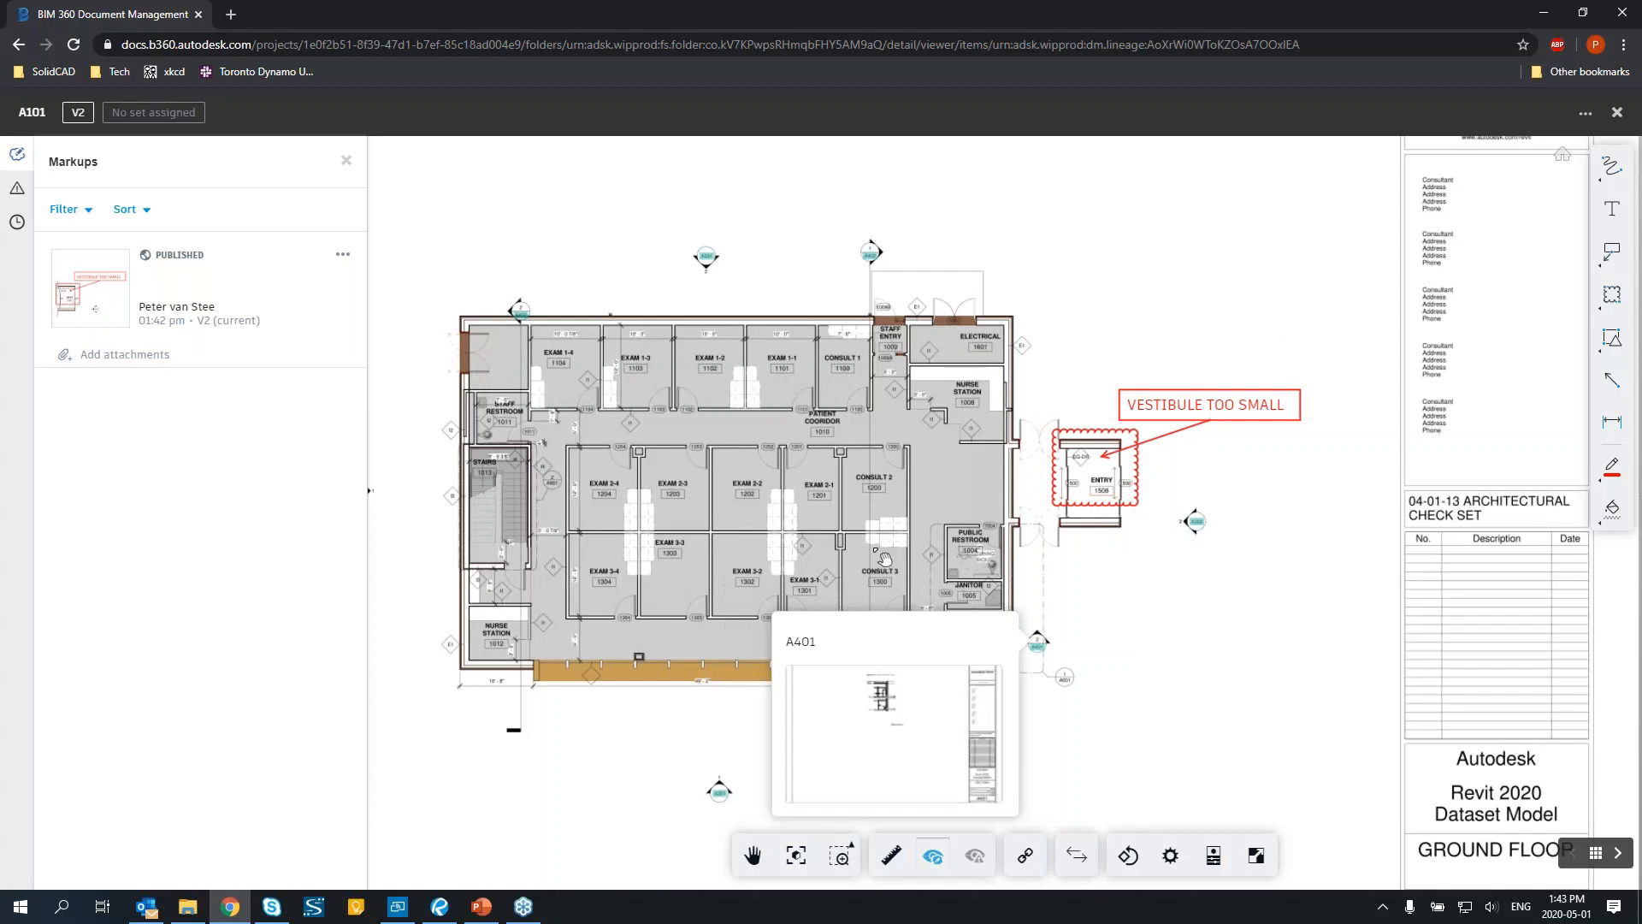
Show the issues list for sheet A101 and view it alongside the ground floor plan.
left_click(19, 192)
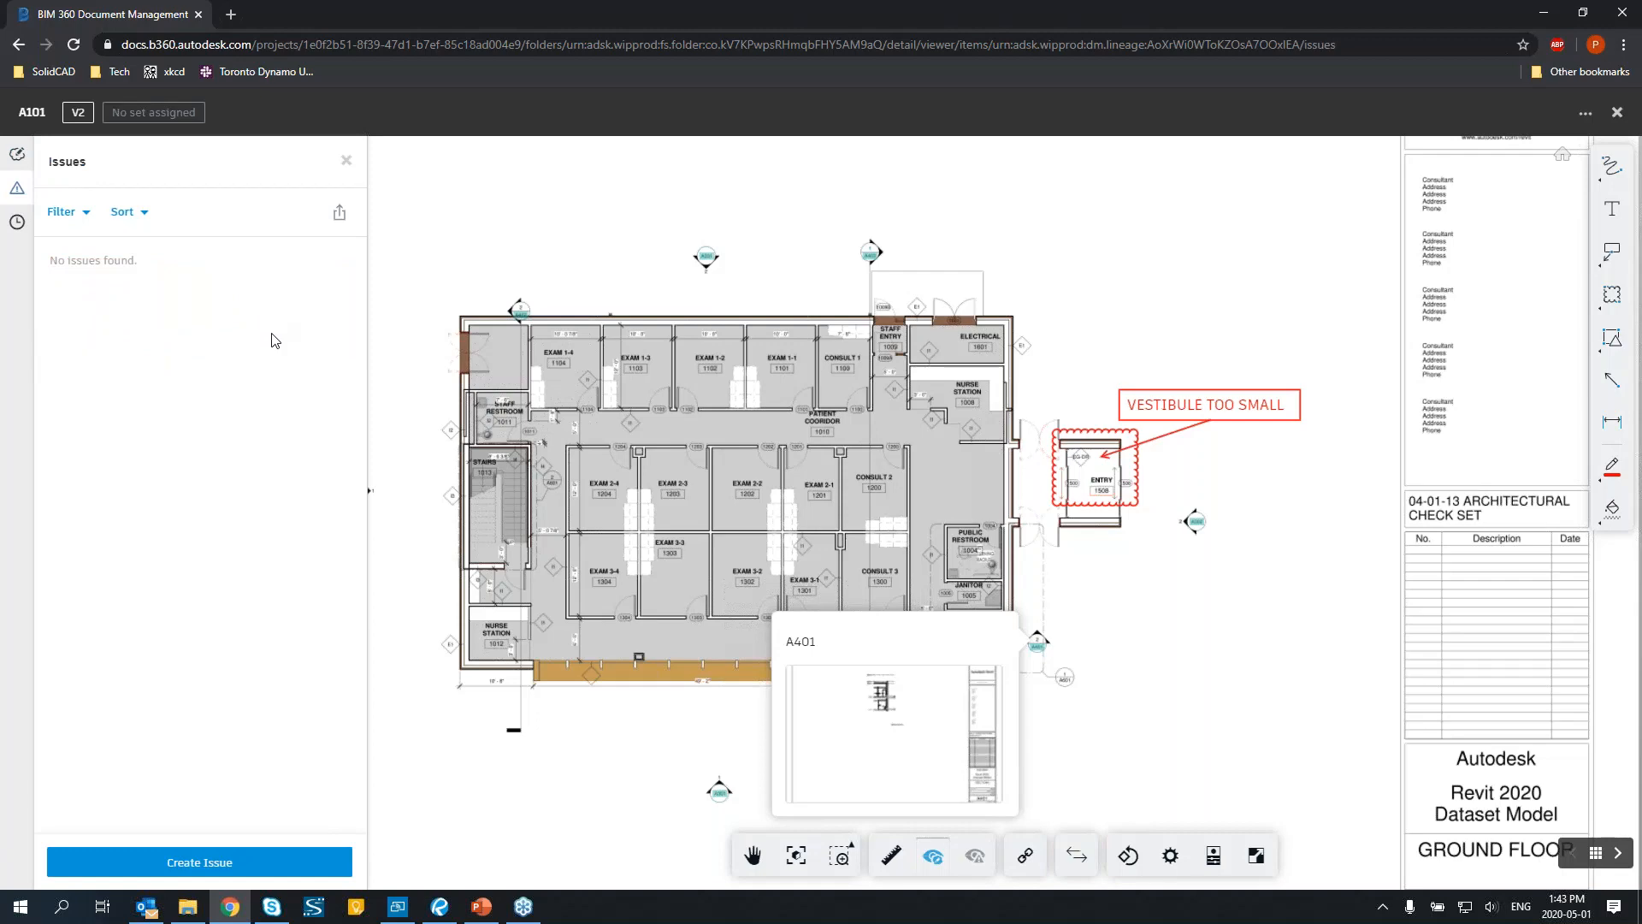
left_click_drag(801, 400, 847, 383)
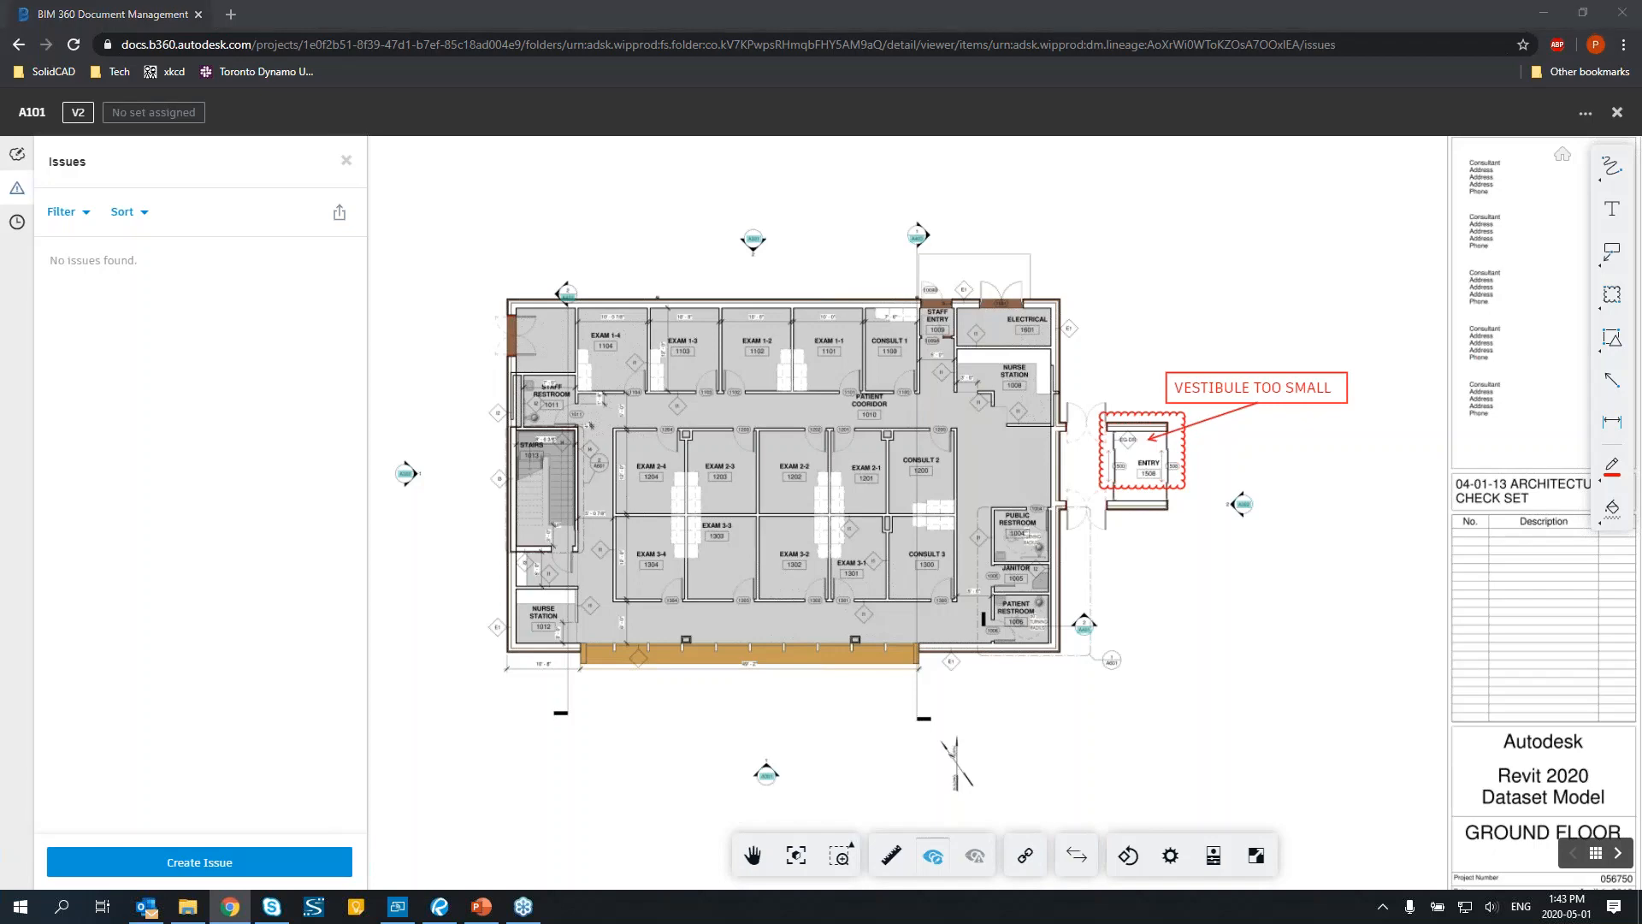
left_click(1027, 478)
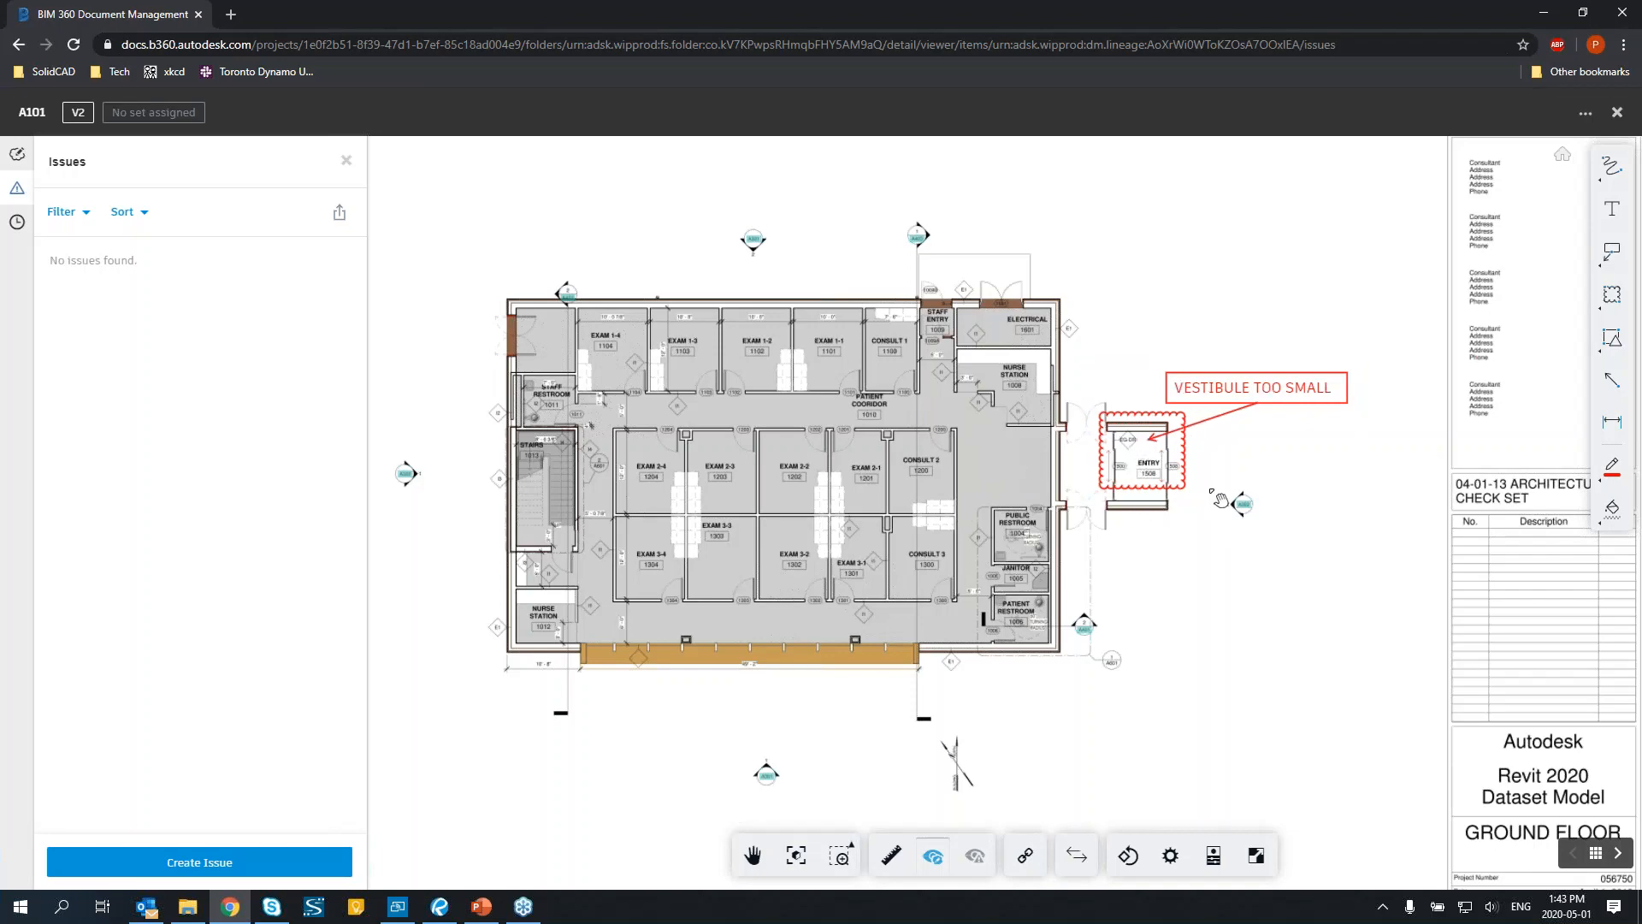
key("alt+Tab")
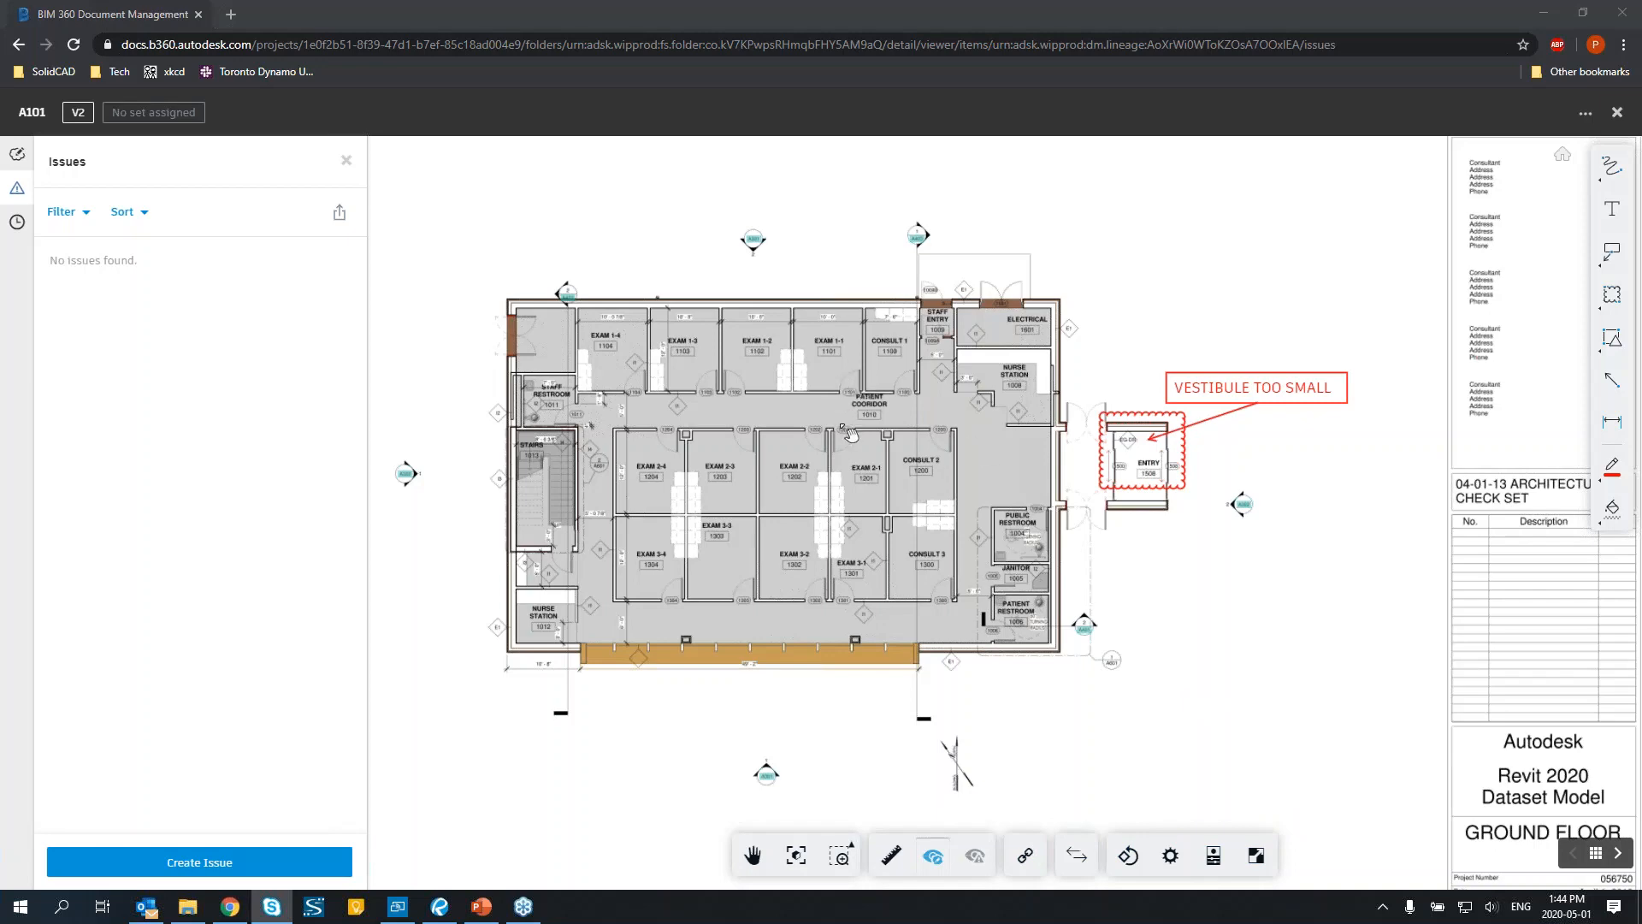
left_click_drag(847, 437, 857, 443)
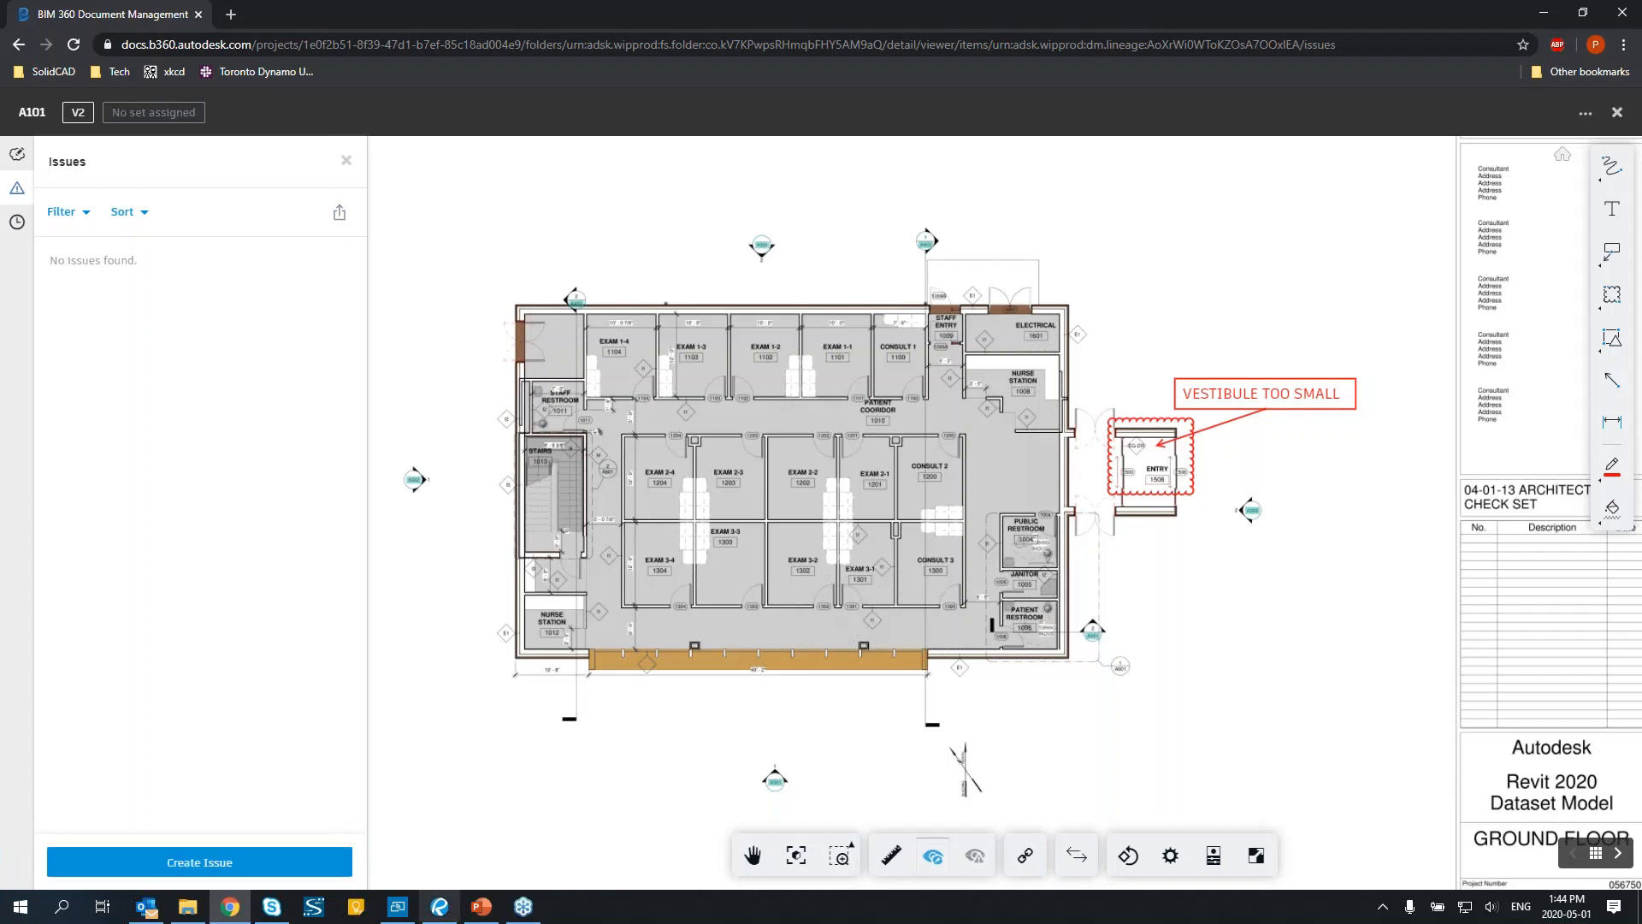
Start a new issue on sheet A101, review its form down to the Description field, and cancel it.
left_click(248, 864)
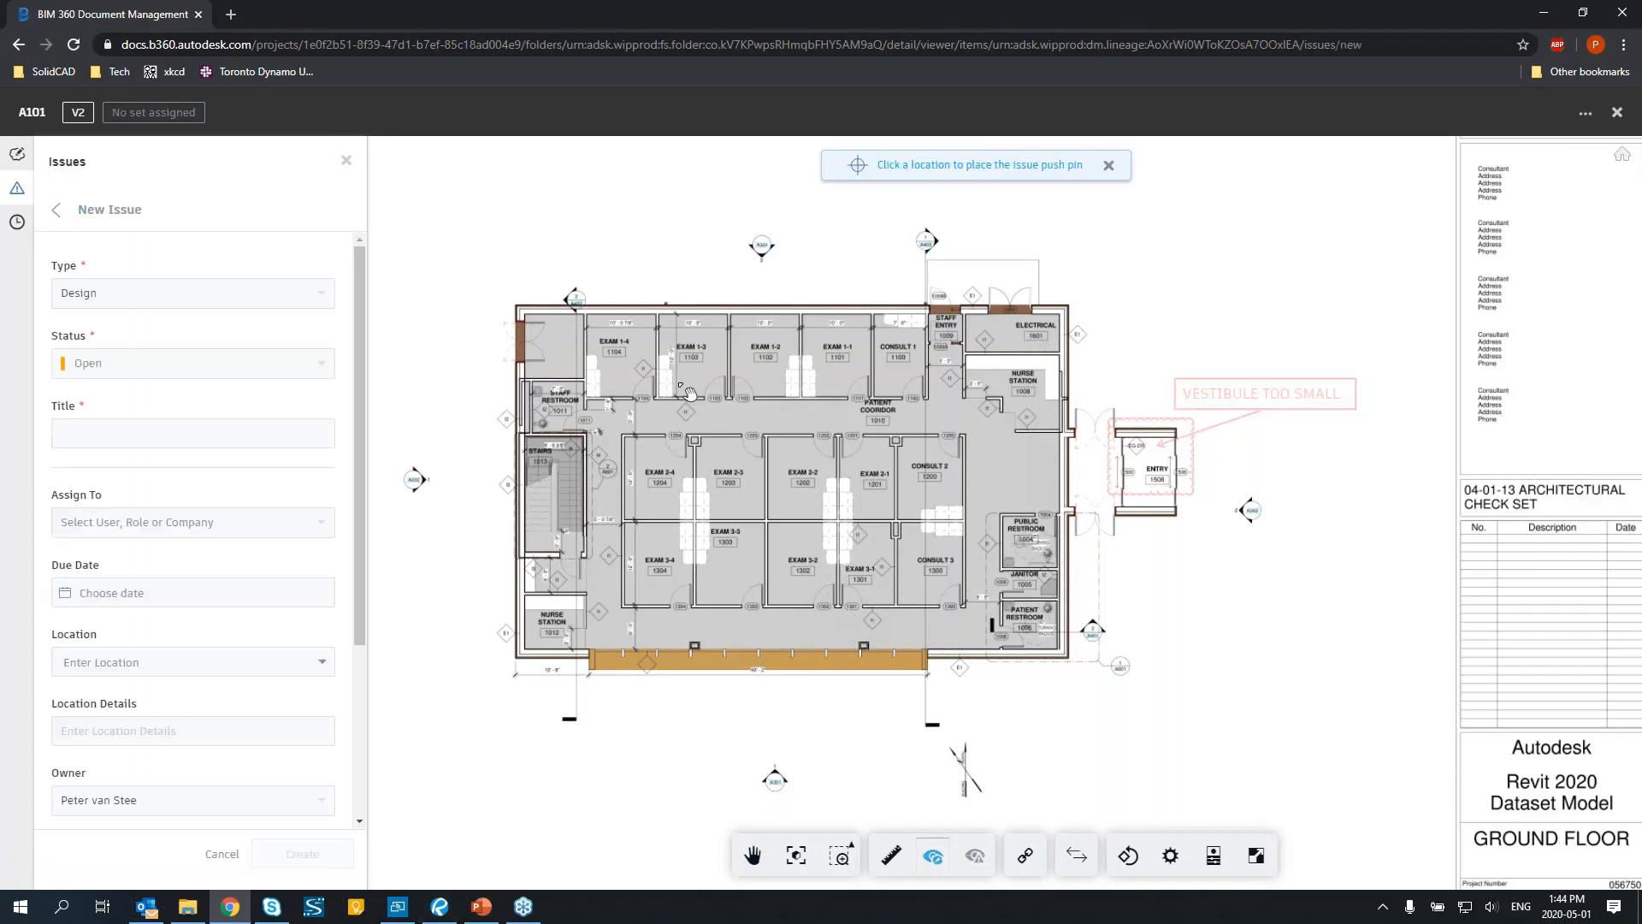
scroll(680, 382, "up", 3)
scroll(629, 417, "up", 6)
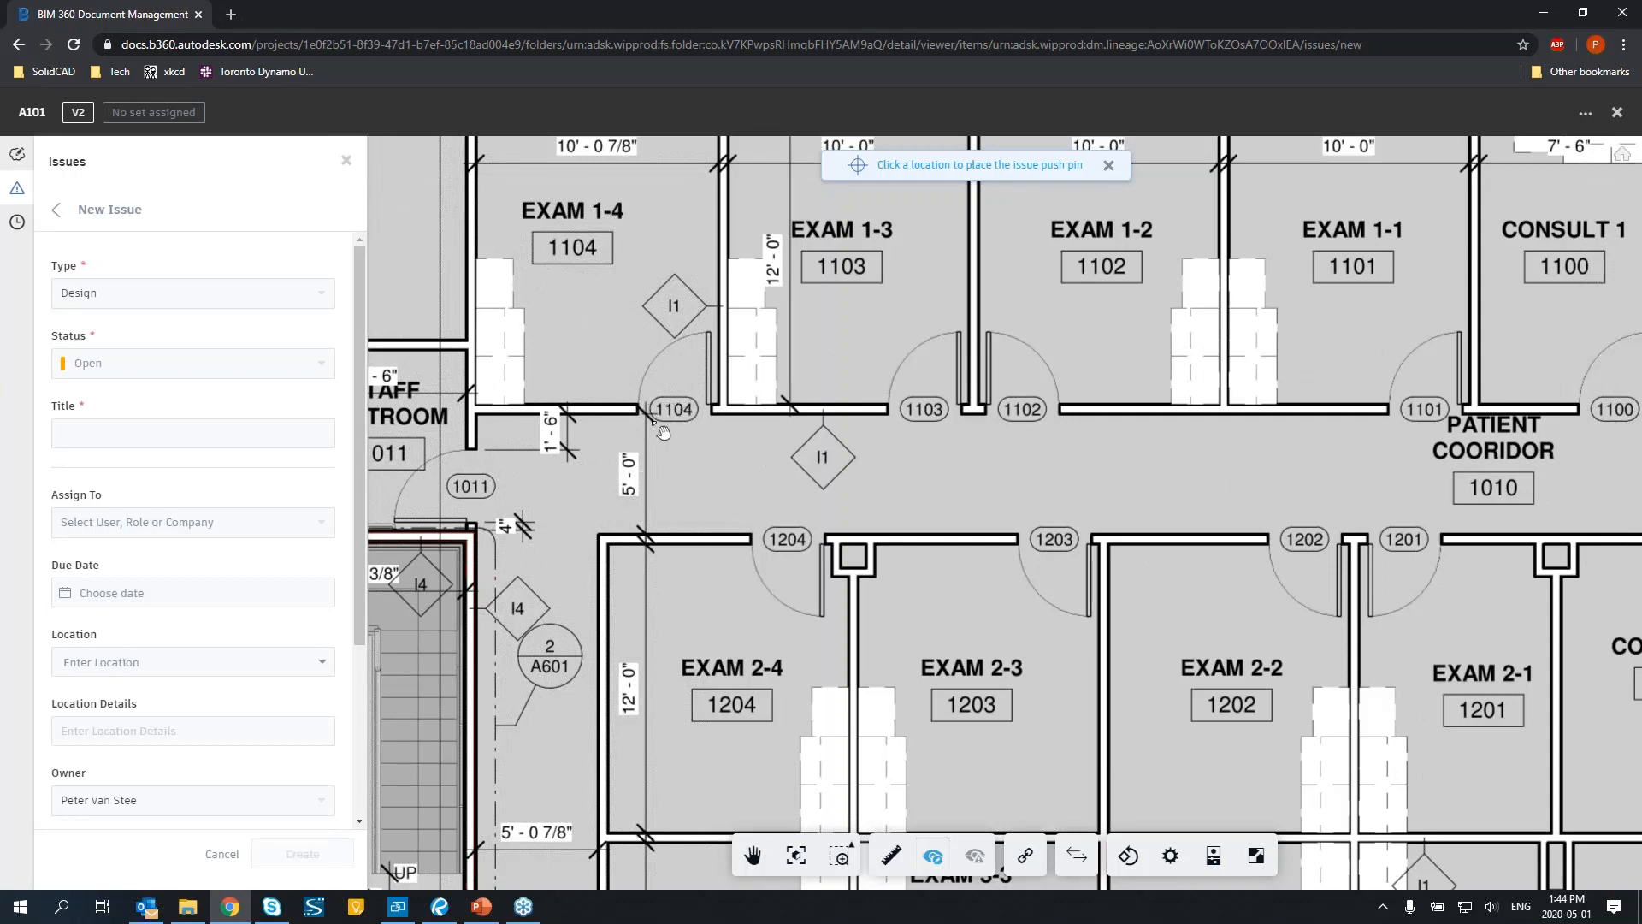
left_click_drag(683, 412, 763, 444)
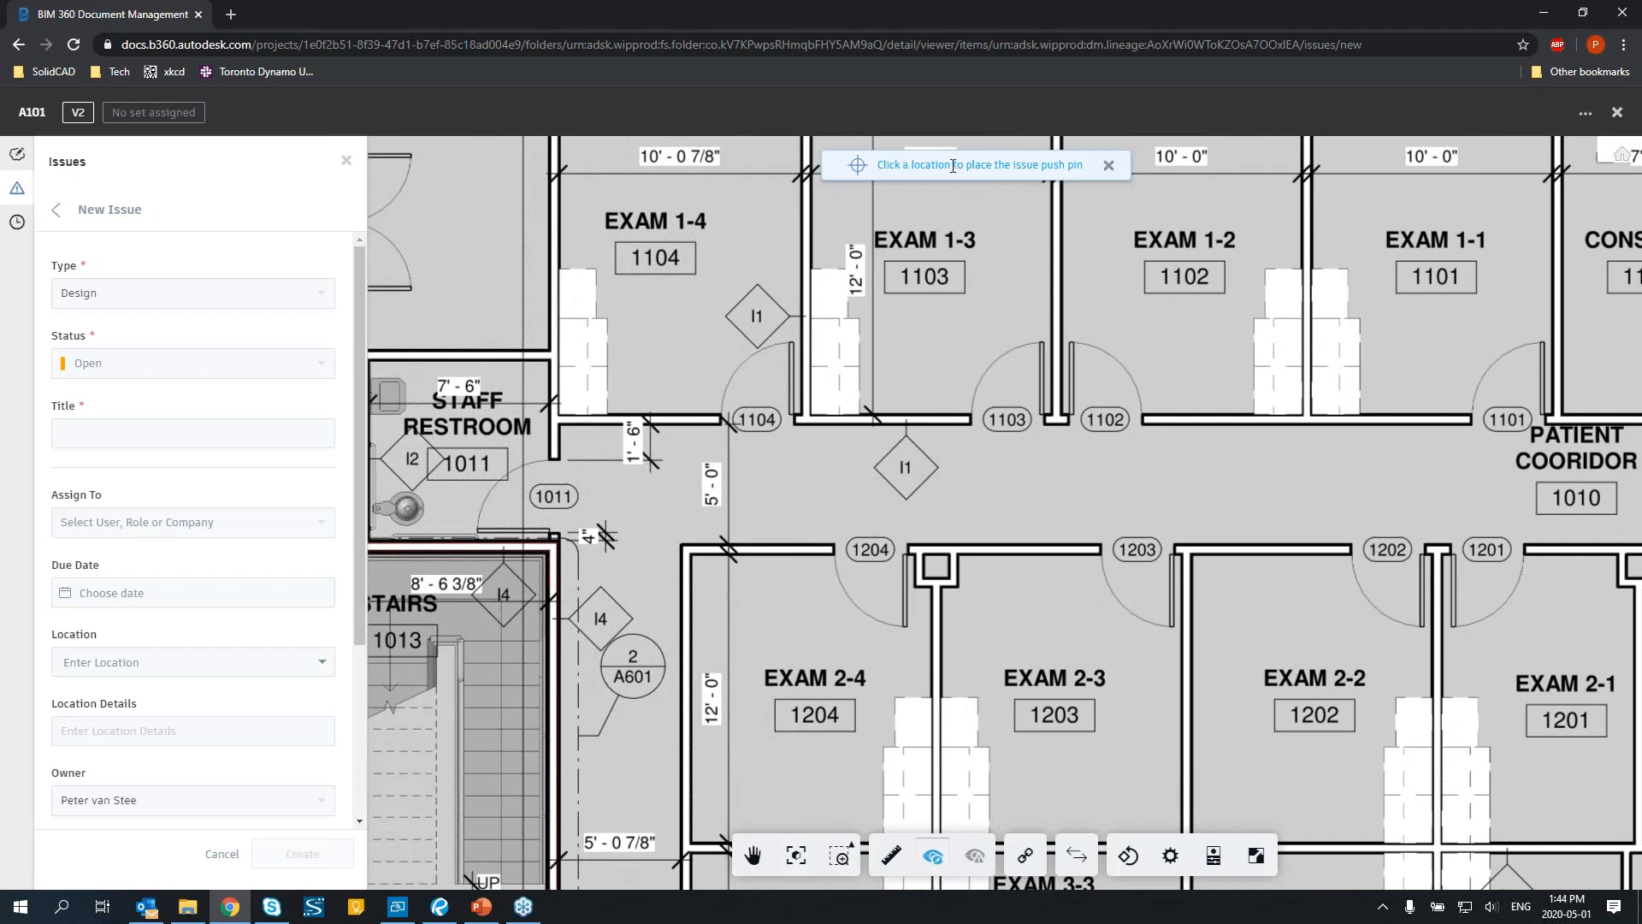
left_click_drag(953, 169, 924, 389)
left_click(864, 170)
left_click_drag(1031, 618, 1046, 560)
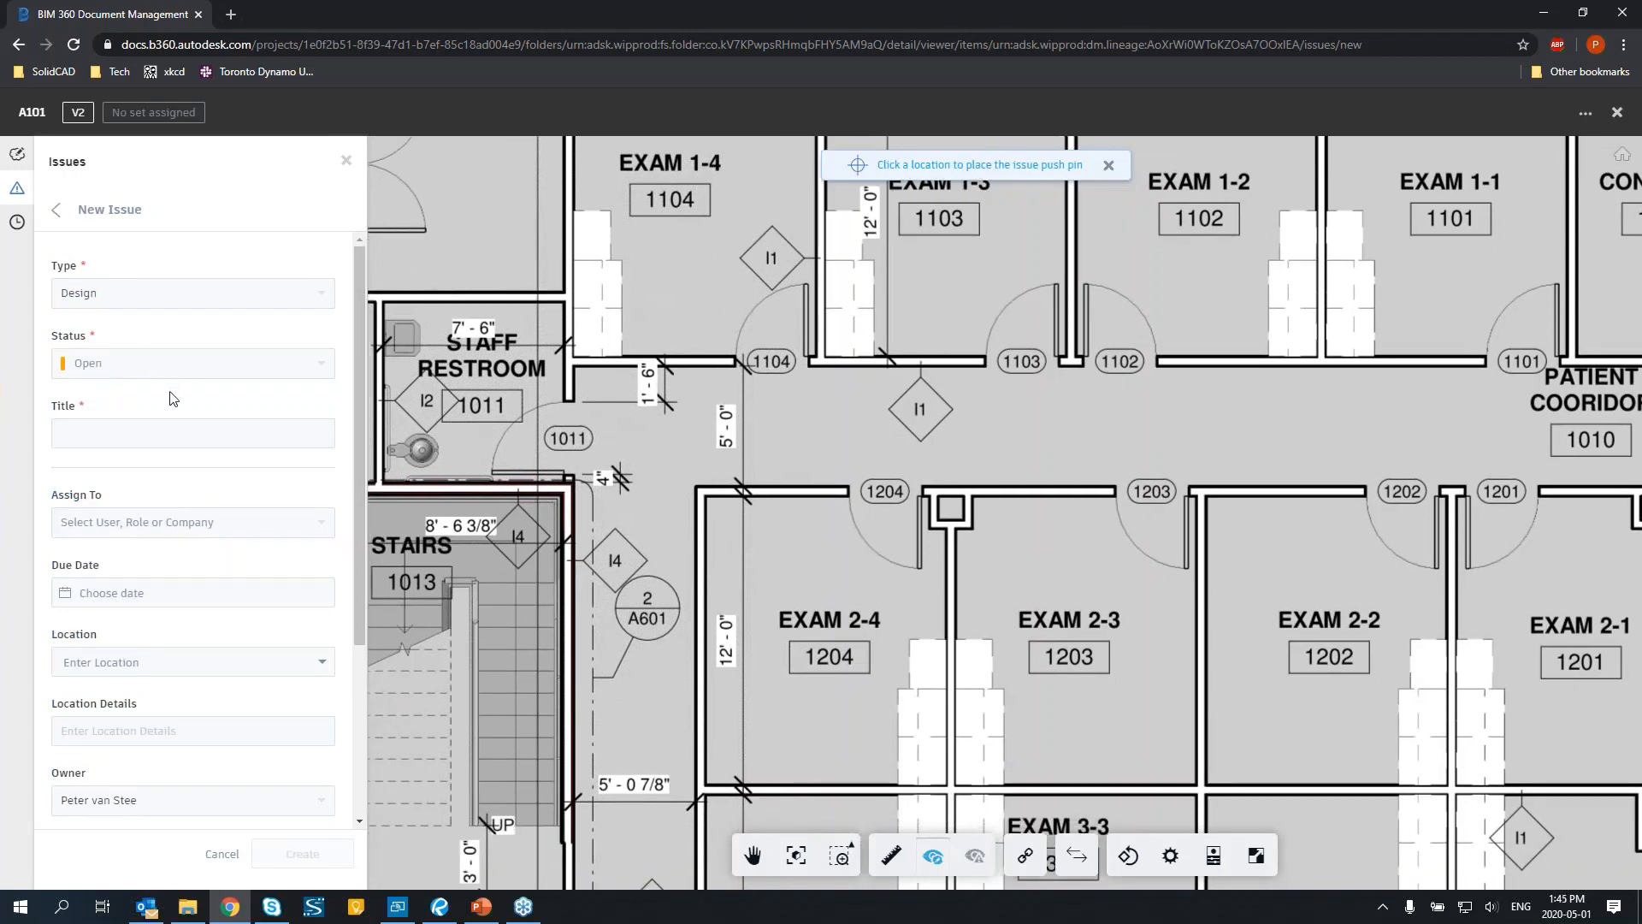
scroll(170, 398, "down", 1)
scroll(170, 397, "up", 1)
left_click_drag(739, 322, 790, 346)
scroll(216, 479, "down", 2)
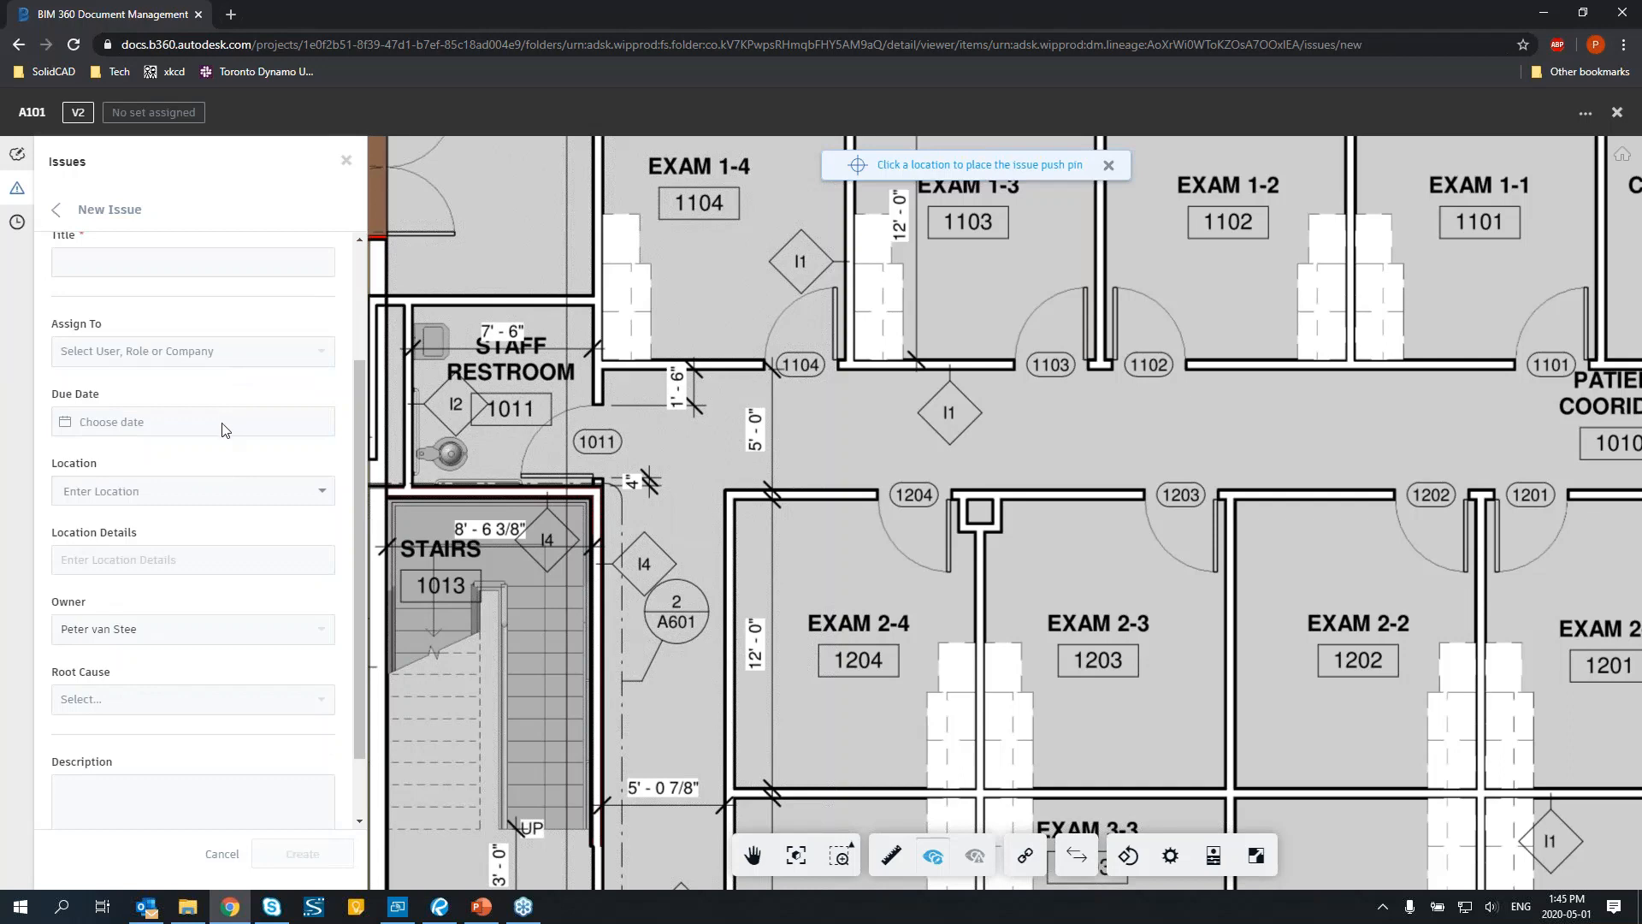
scroll(224, 429, "down", 1)
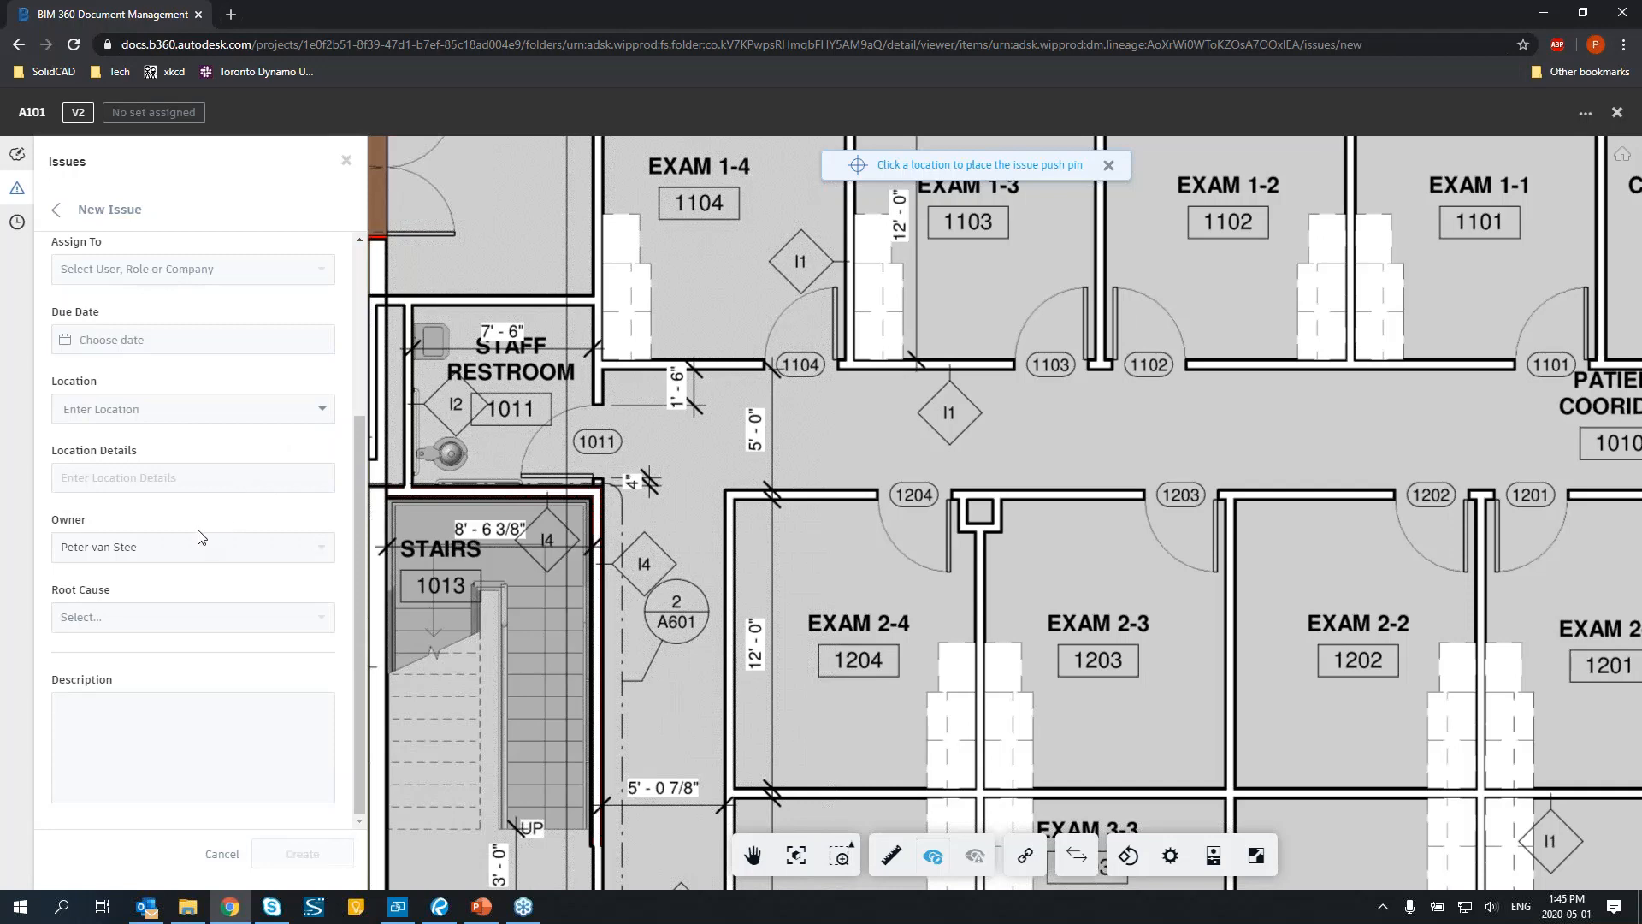
left_click(222, 855)
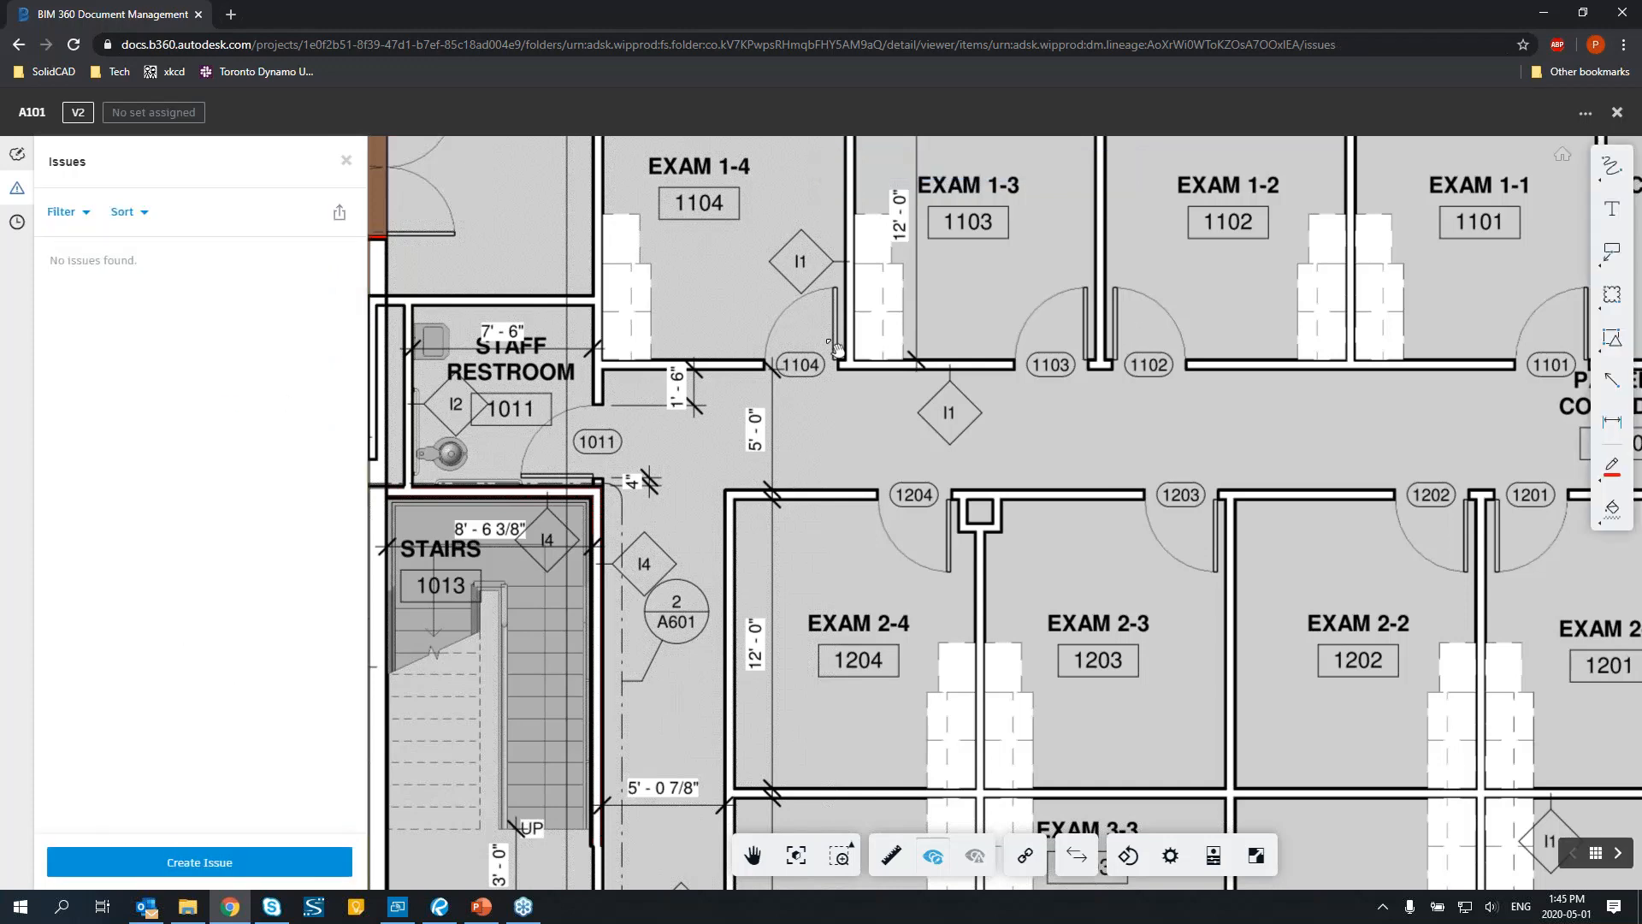
Close the issues list while viewing the ground floor plan.
scroll(785, 380, "down", 5)
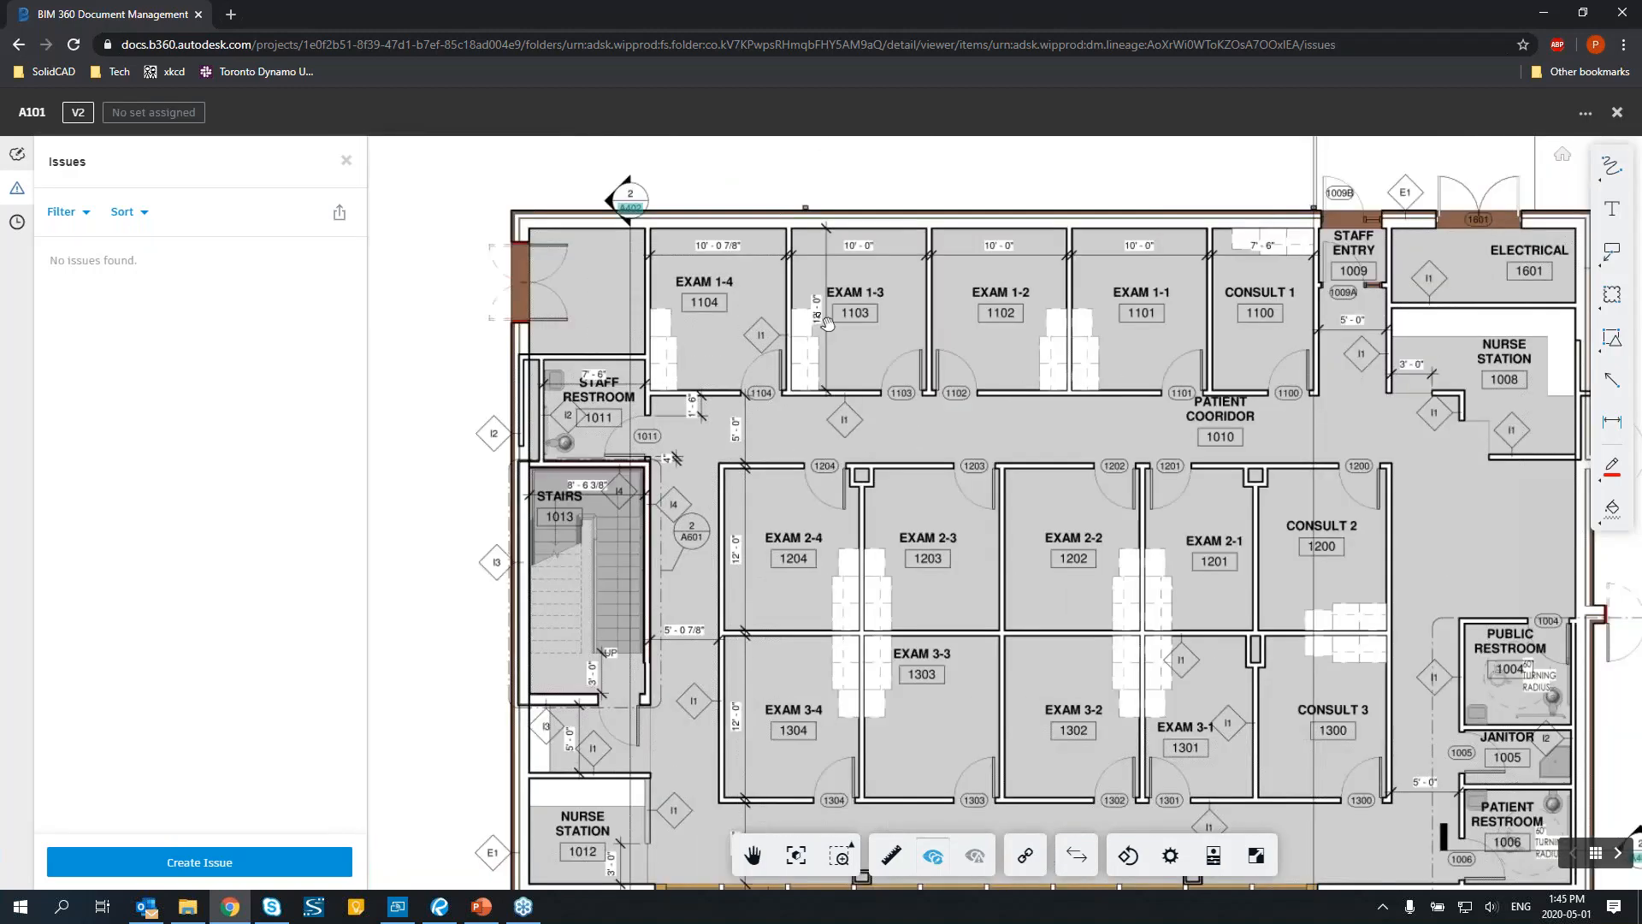
left_click_drag(827, 323, 723, 339)
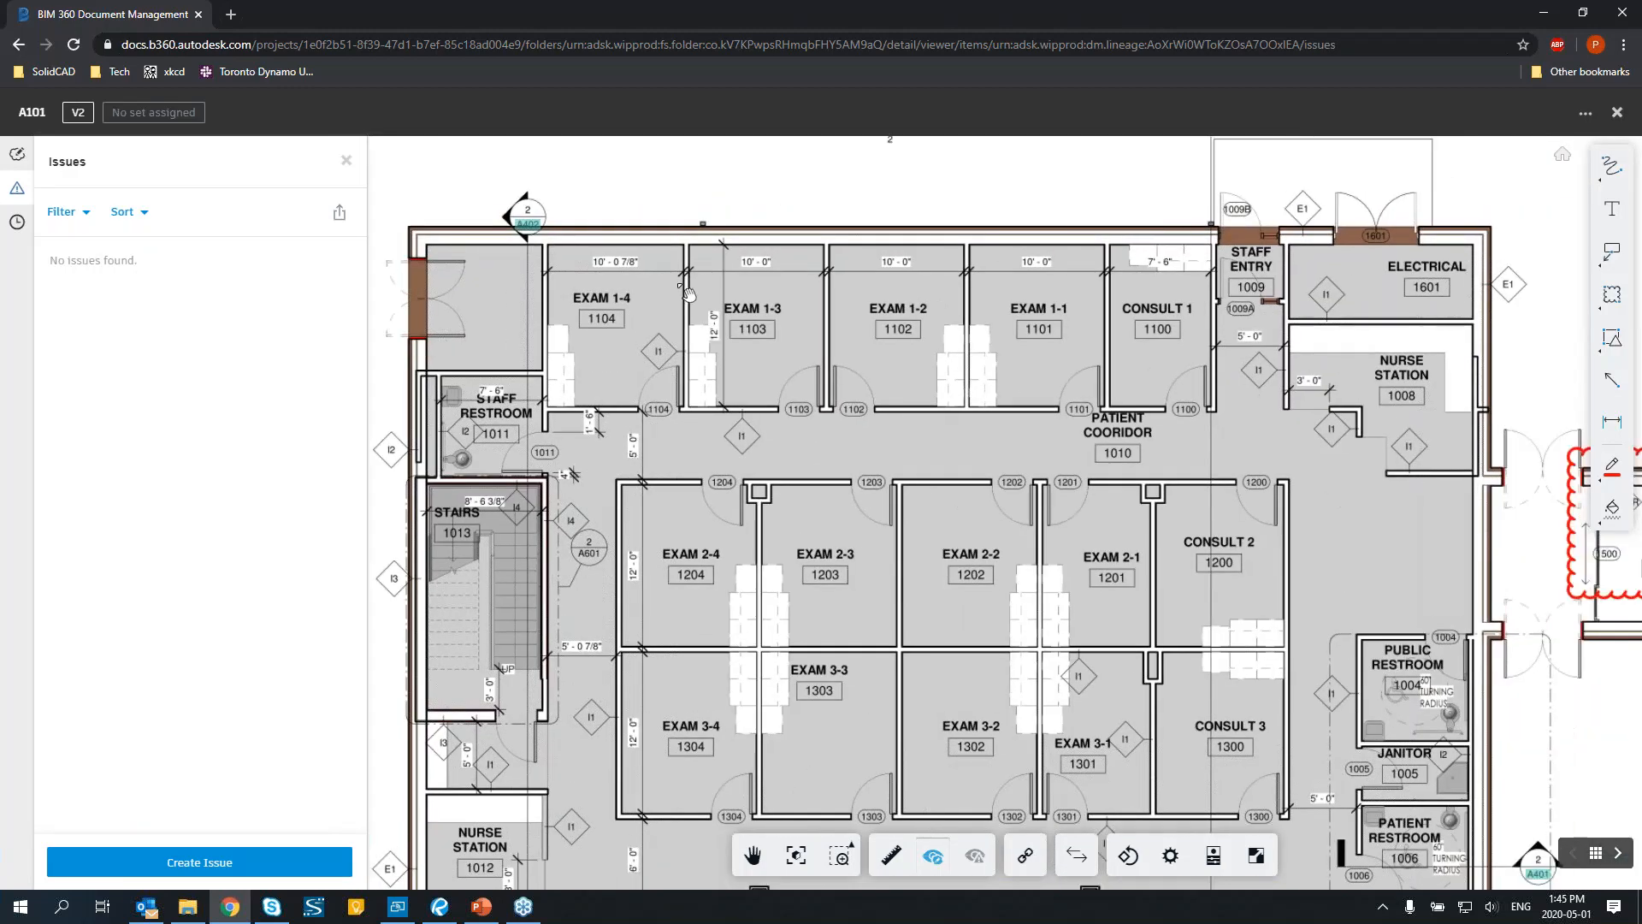
left_click(346, 159)
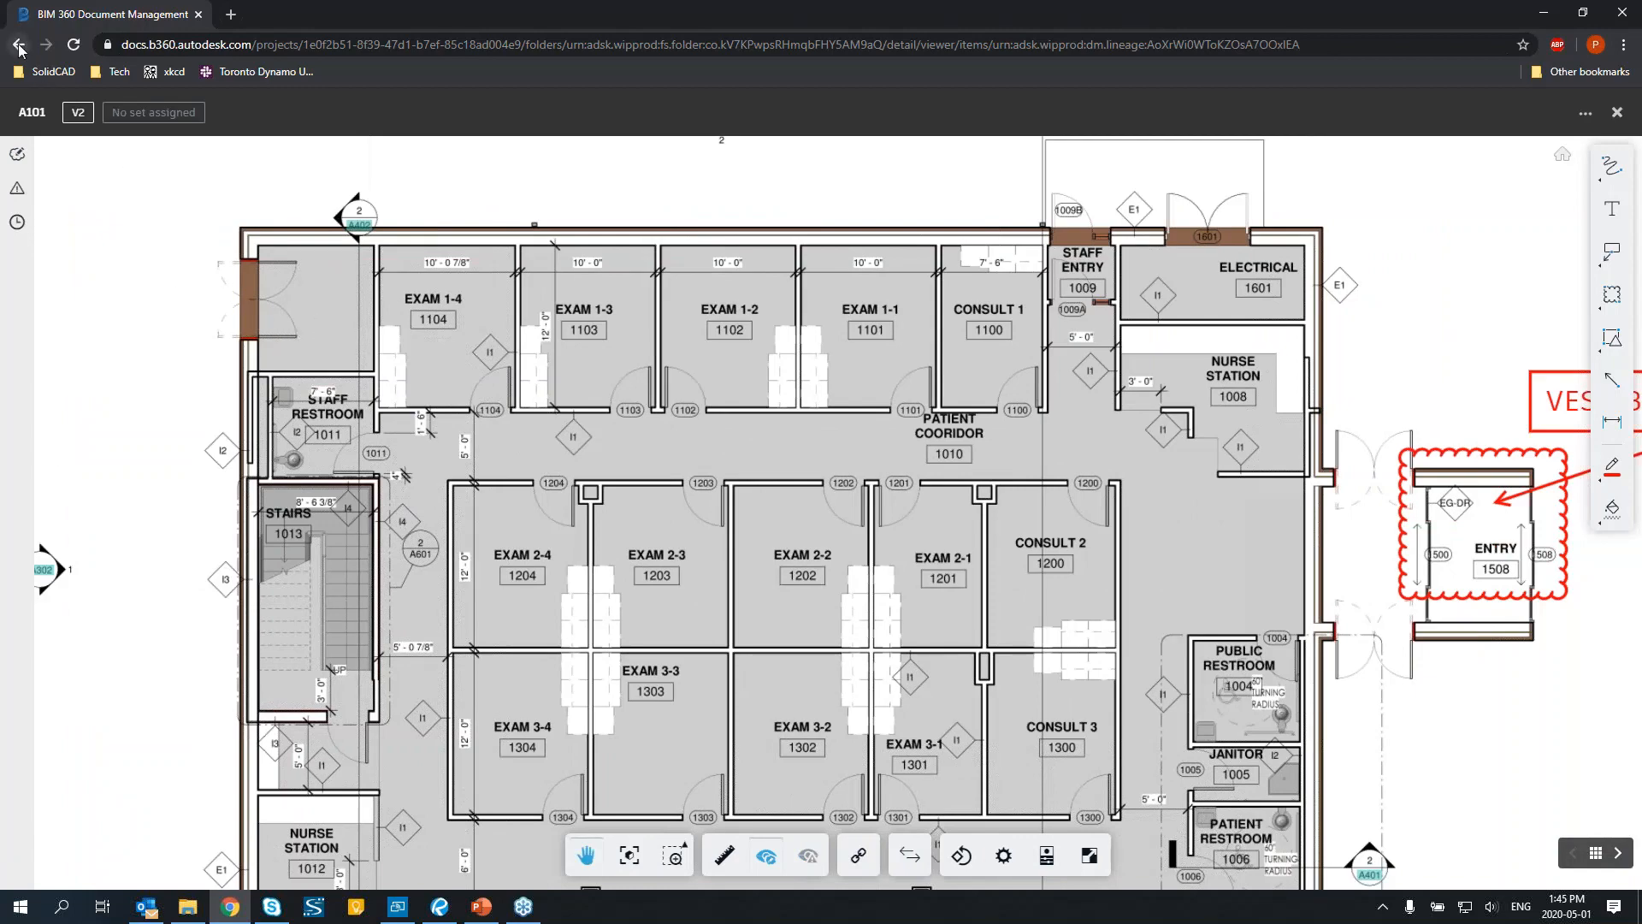
left_click(18, 43)
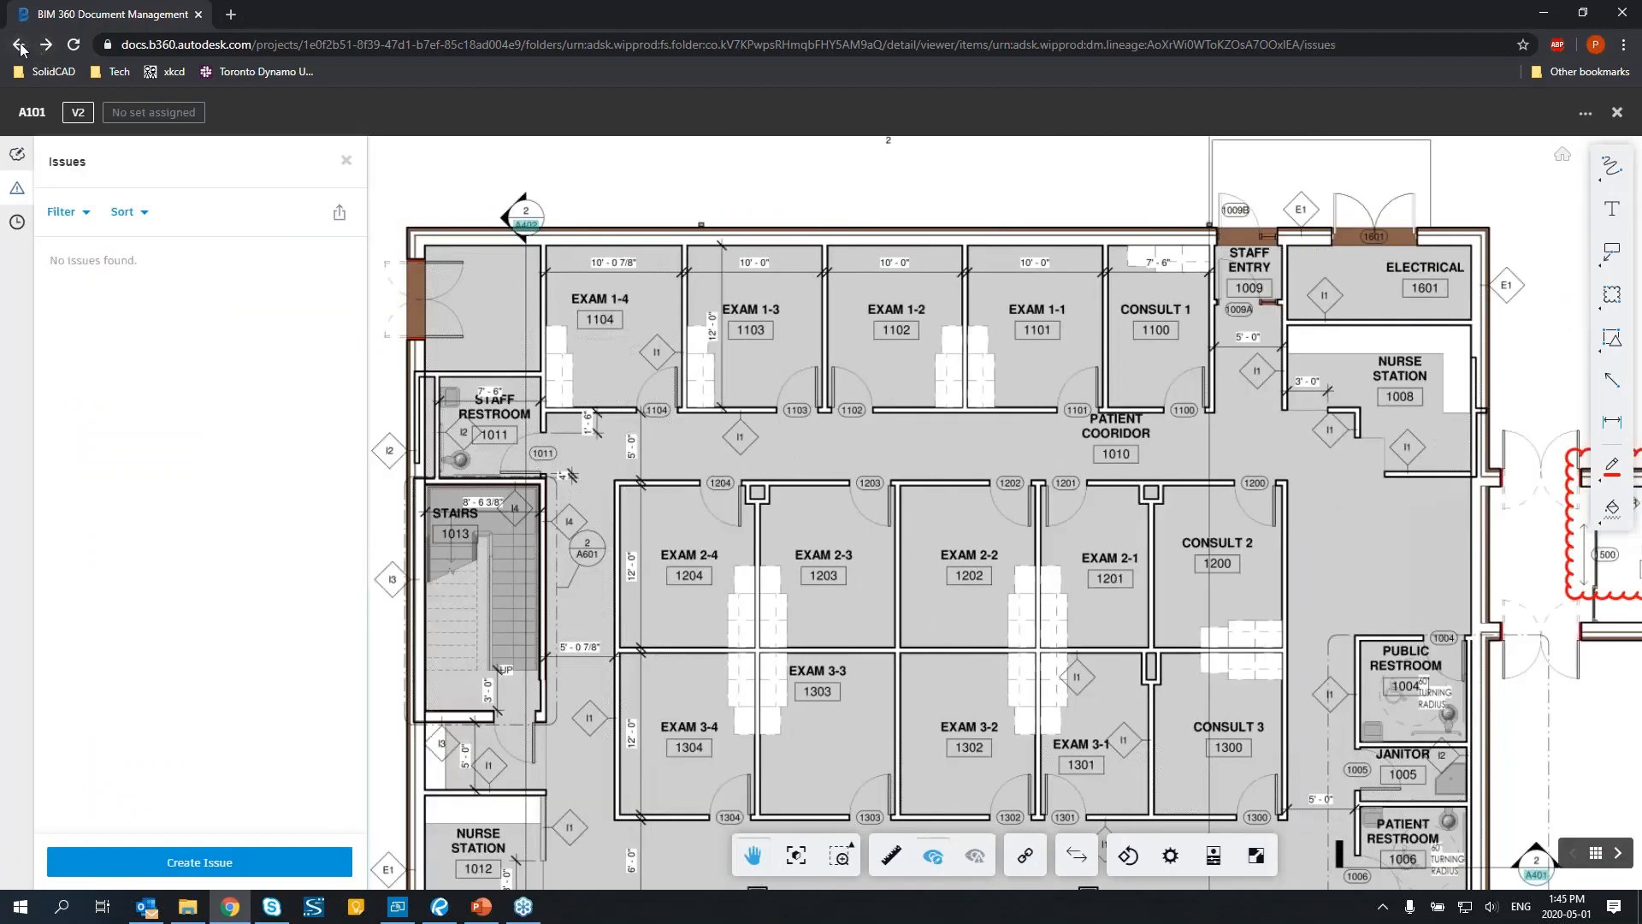
left_click(19, 44)
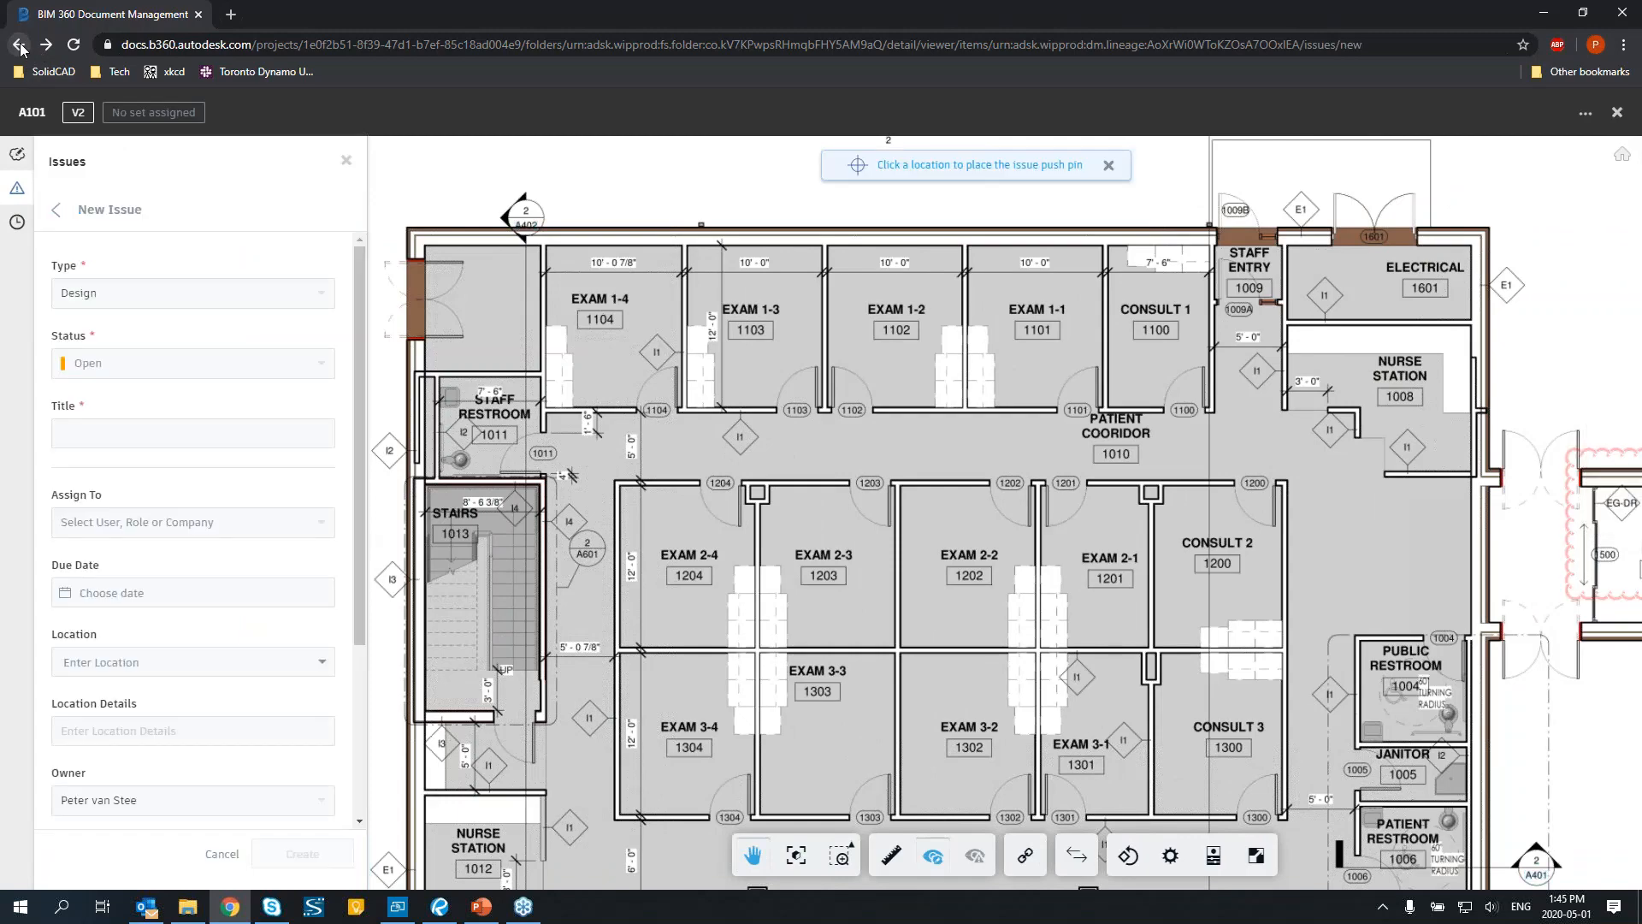
left_click(19, 44)
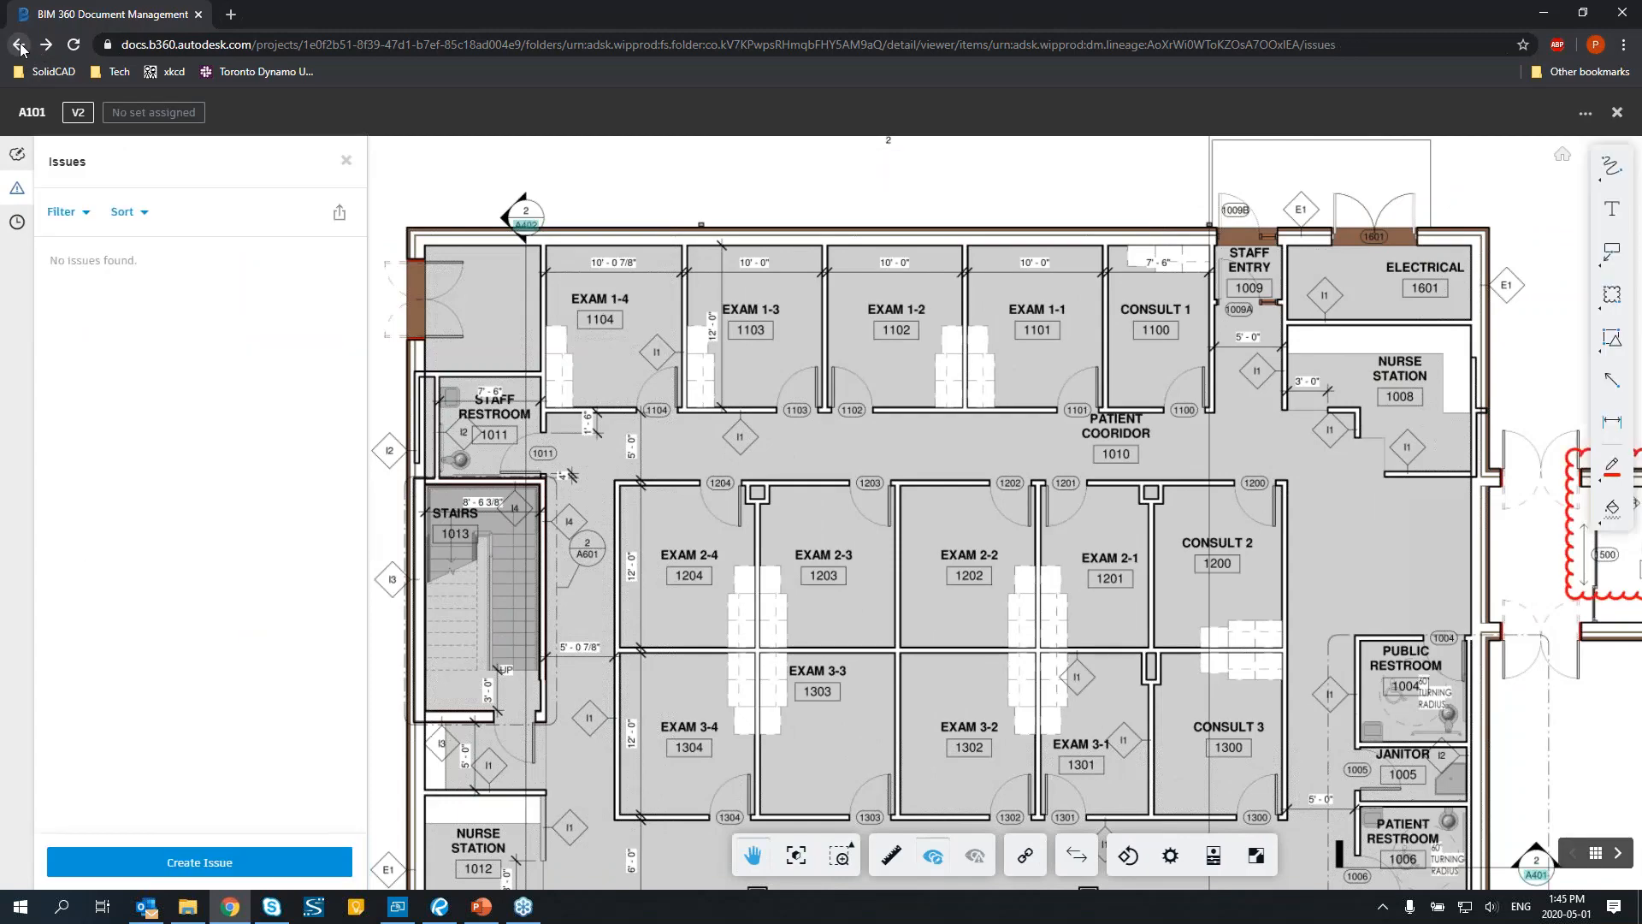
left_click(18, 44)
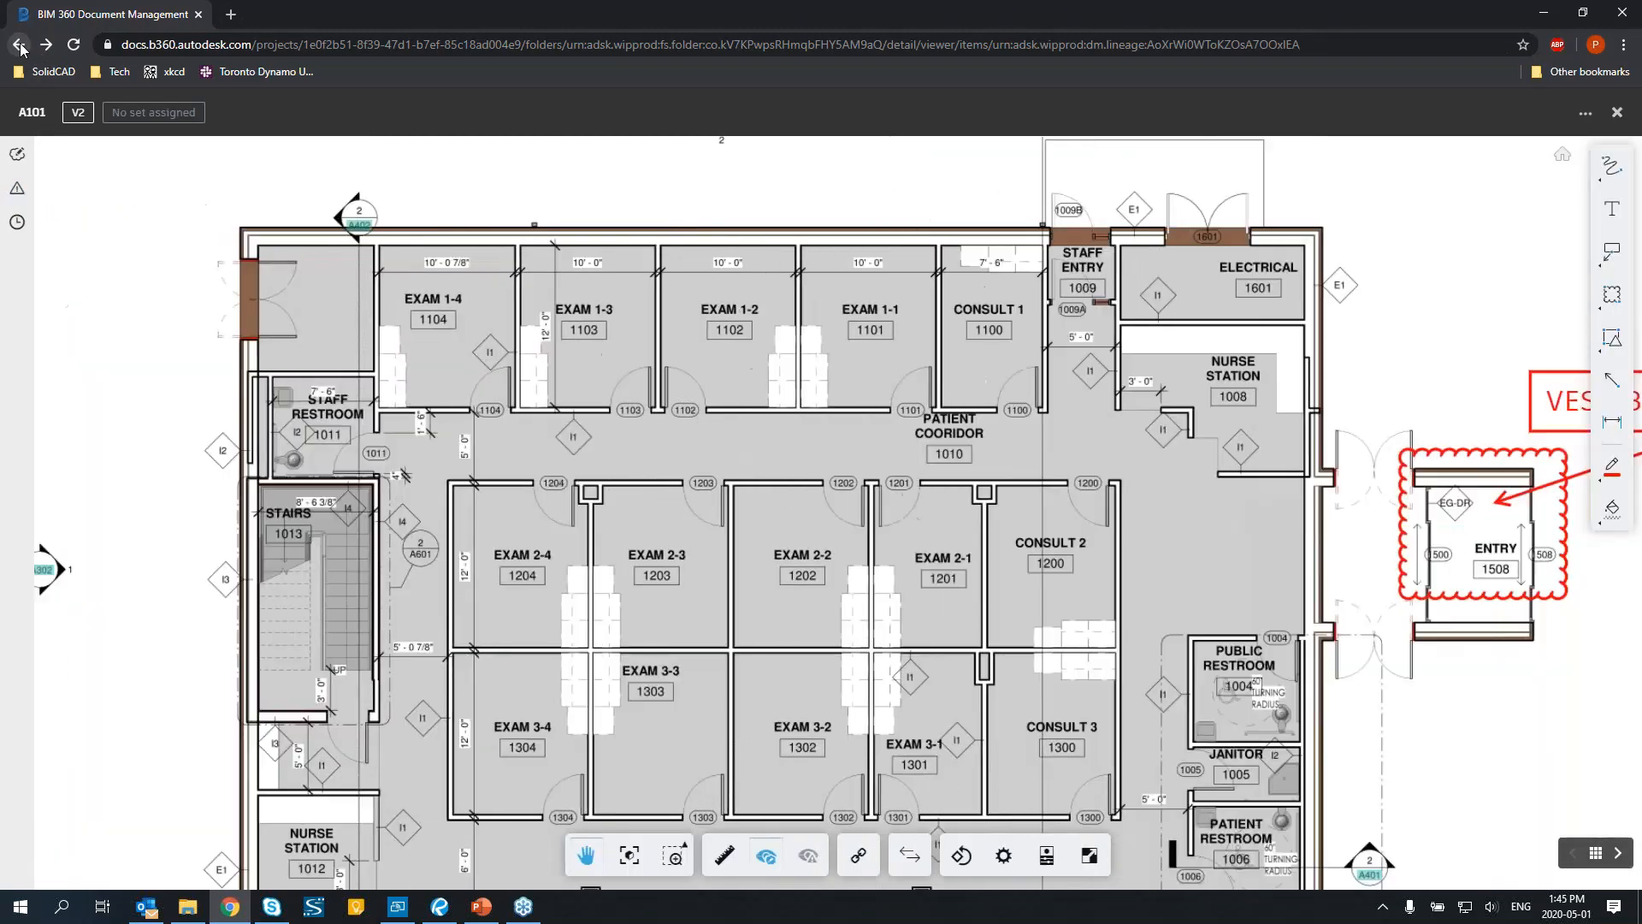
left_click(21, 50)
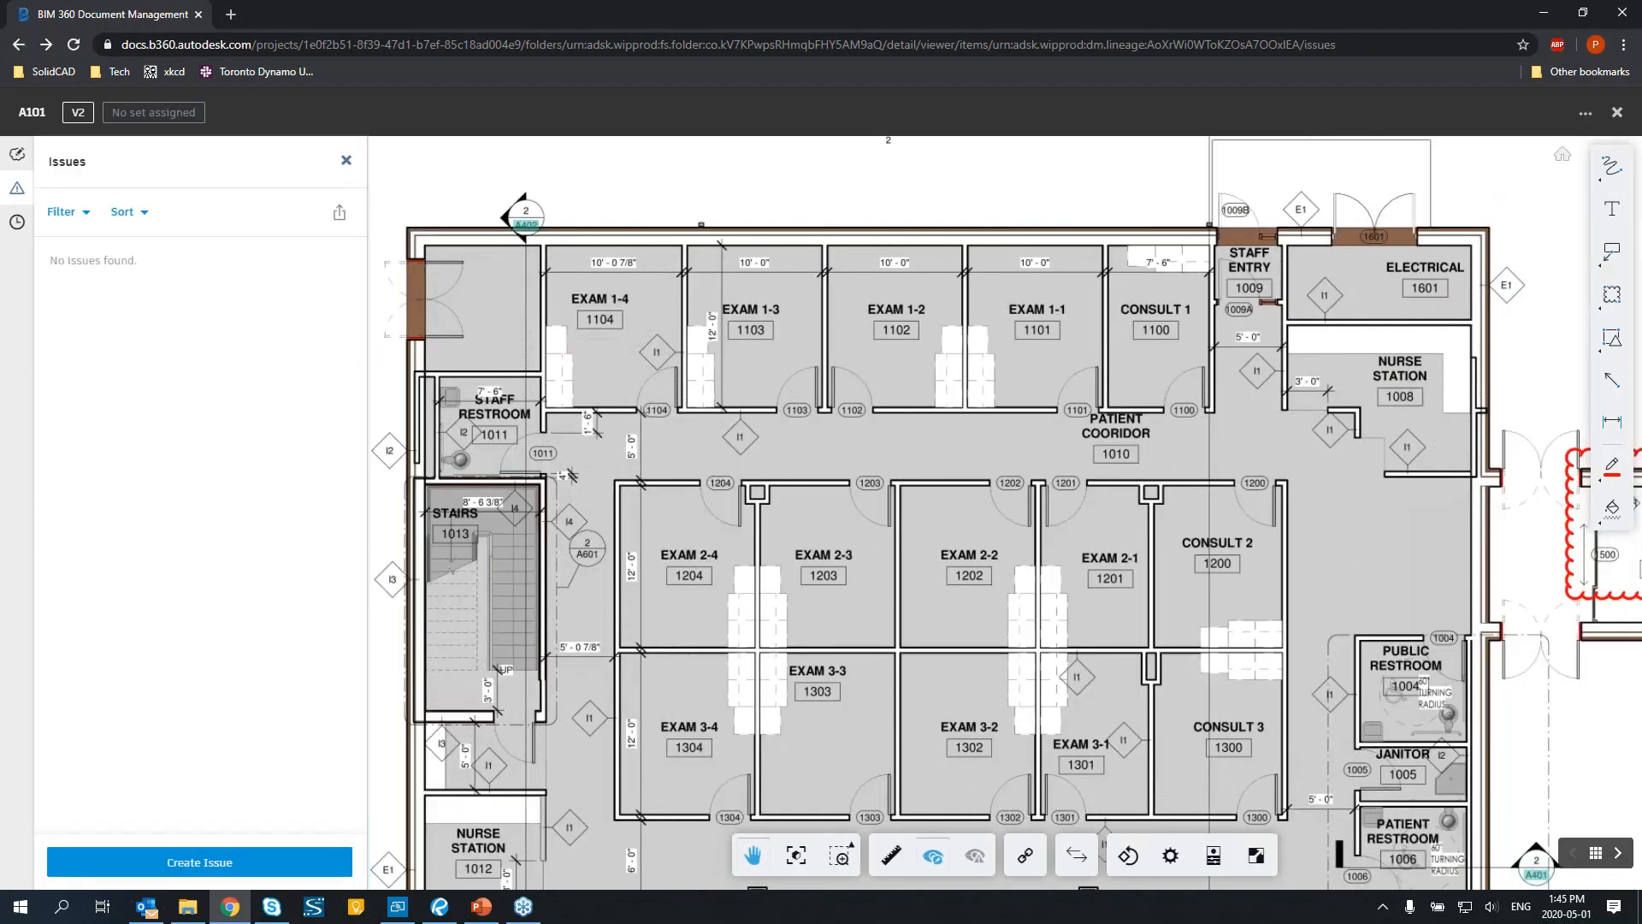
left_click(346, 159)
Close sheet A101 and examine the titles, sets and markup entries in the 01_Architectural document list.
left_click(1617, 112)
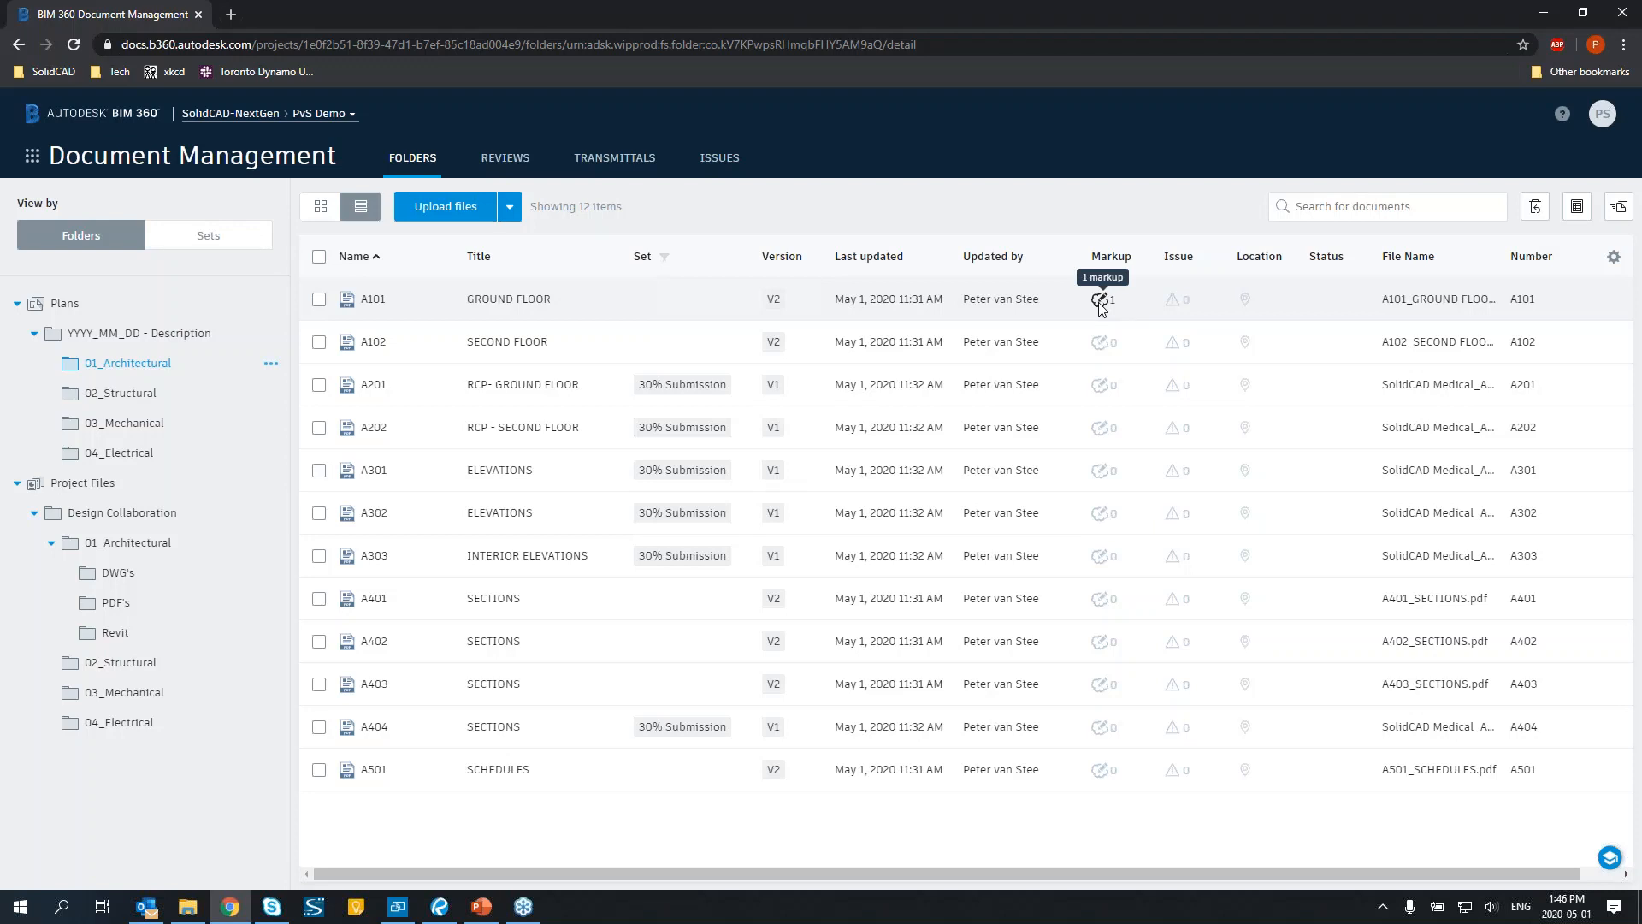
left_click(371, 309)
left_click_drag(468, 302, 565, 303)
left_click(535, 303)
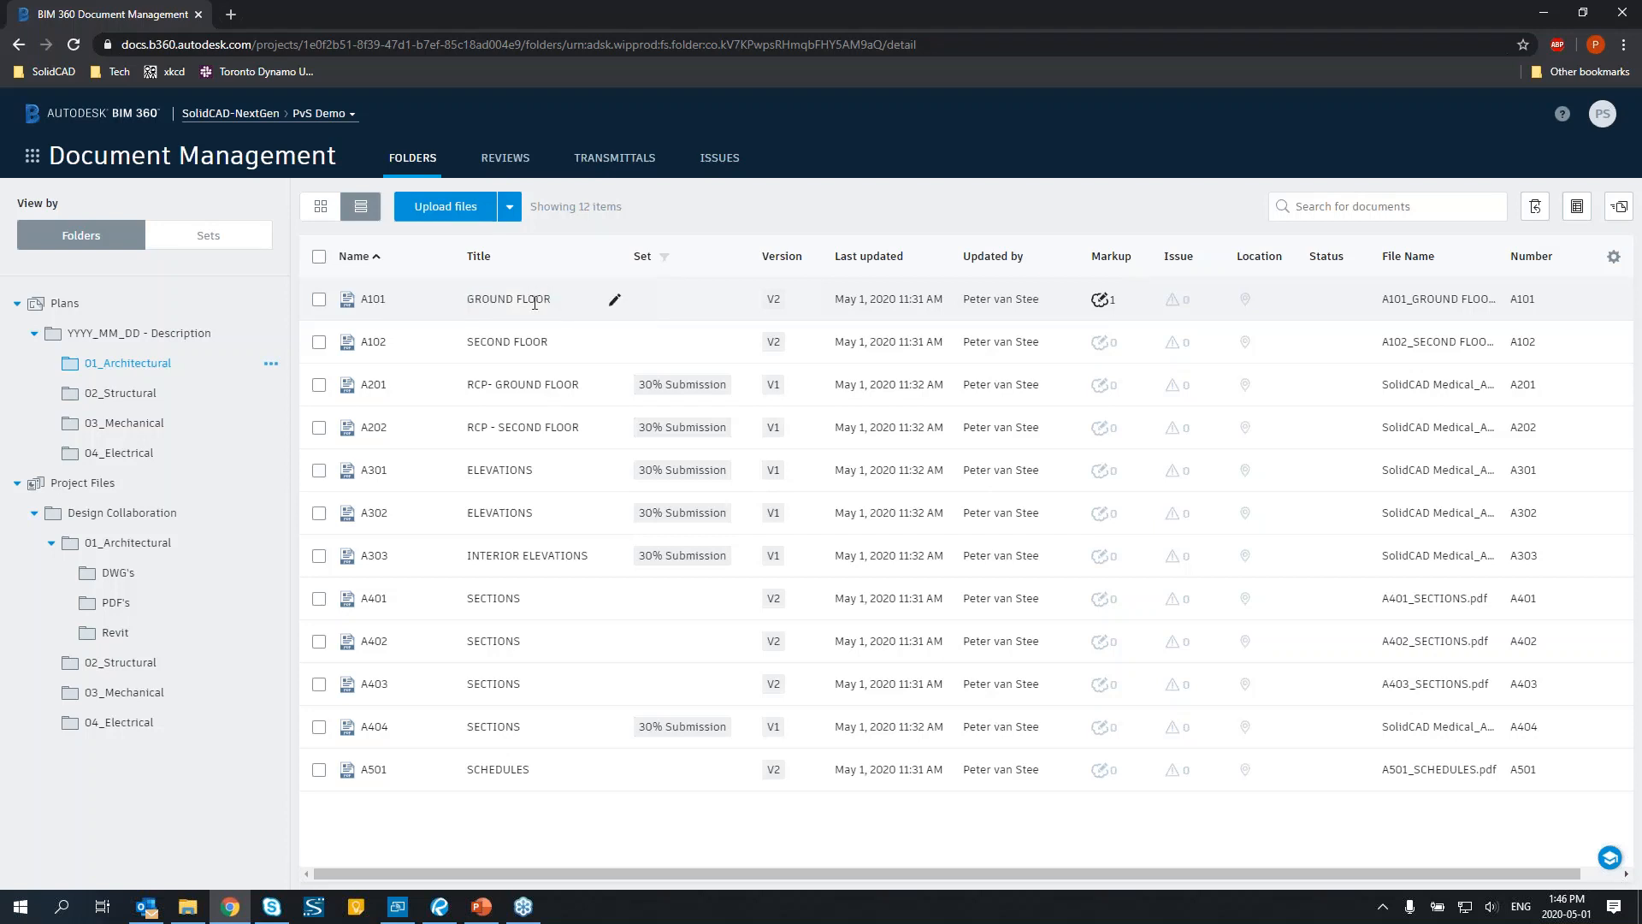
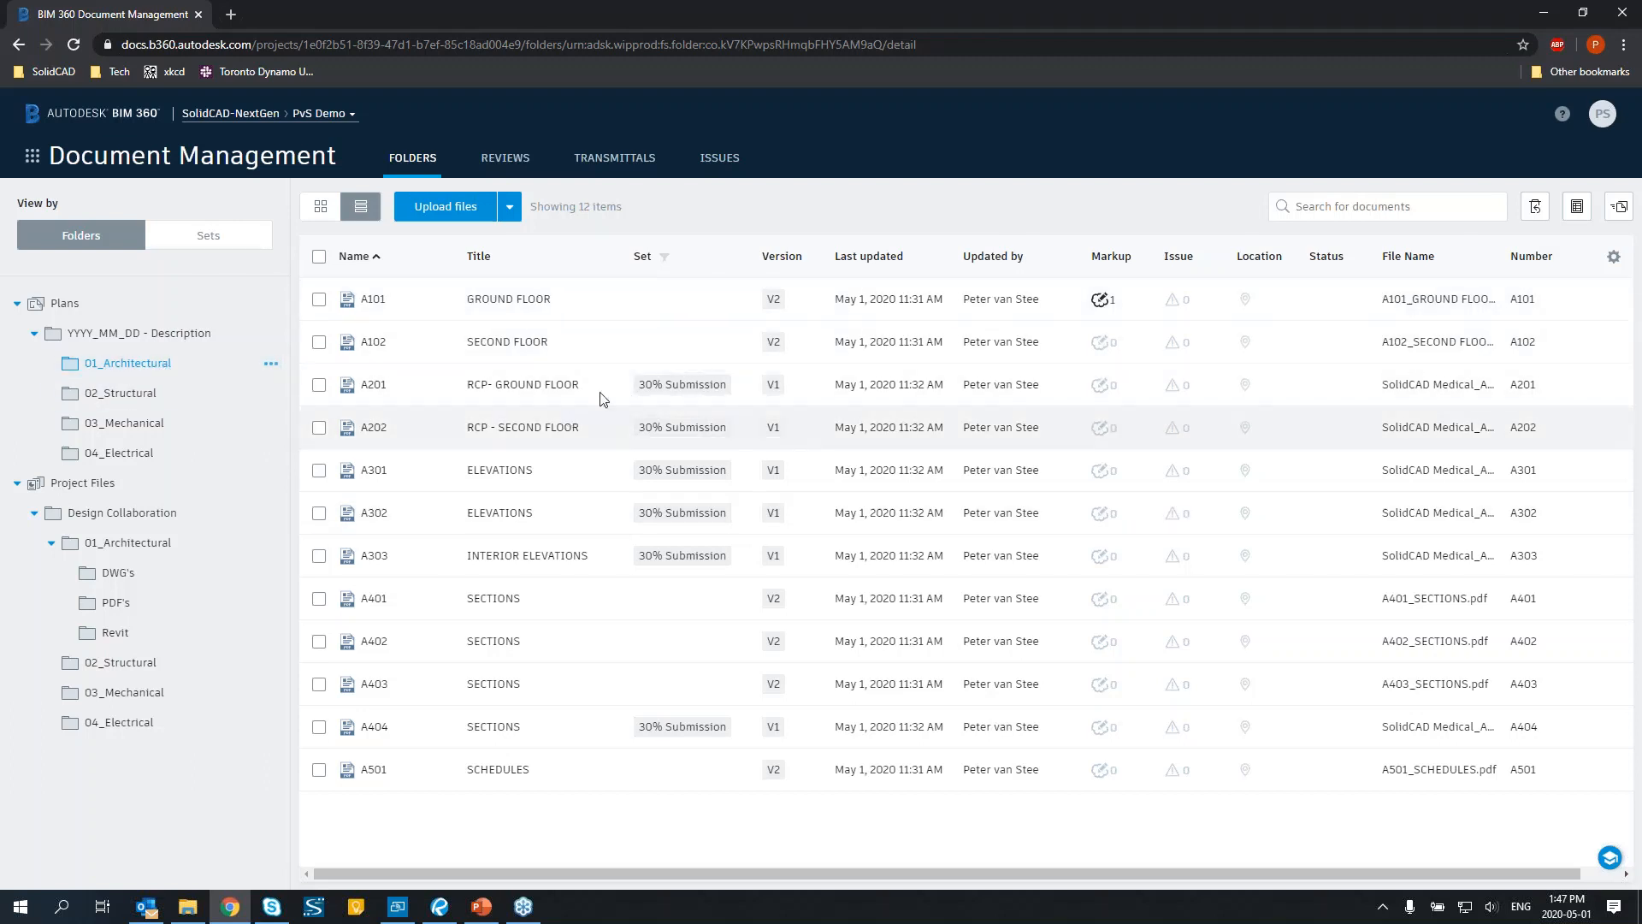
left_click_drag(647, 386, 702, 391)
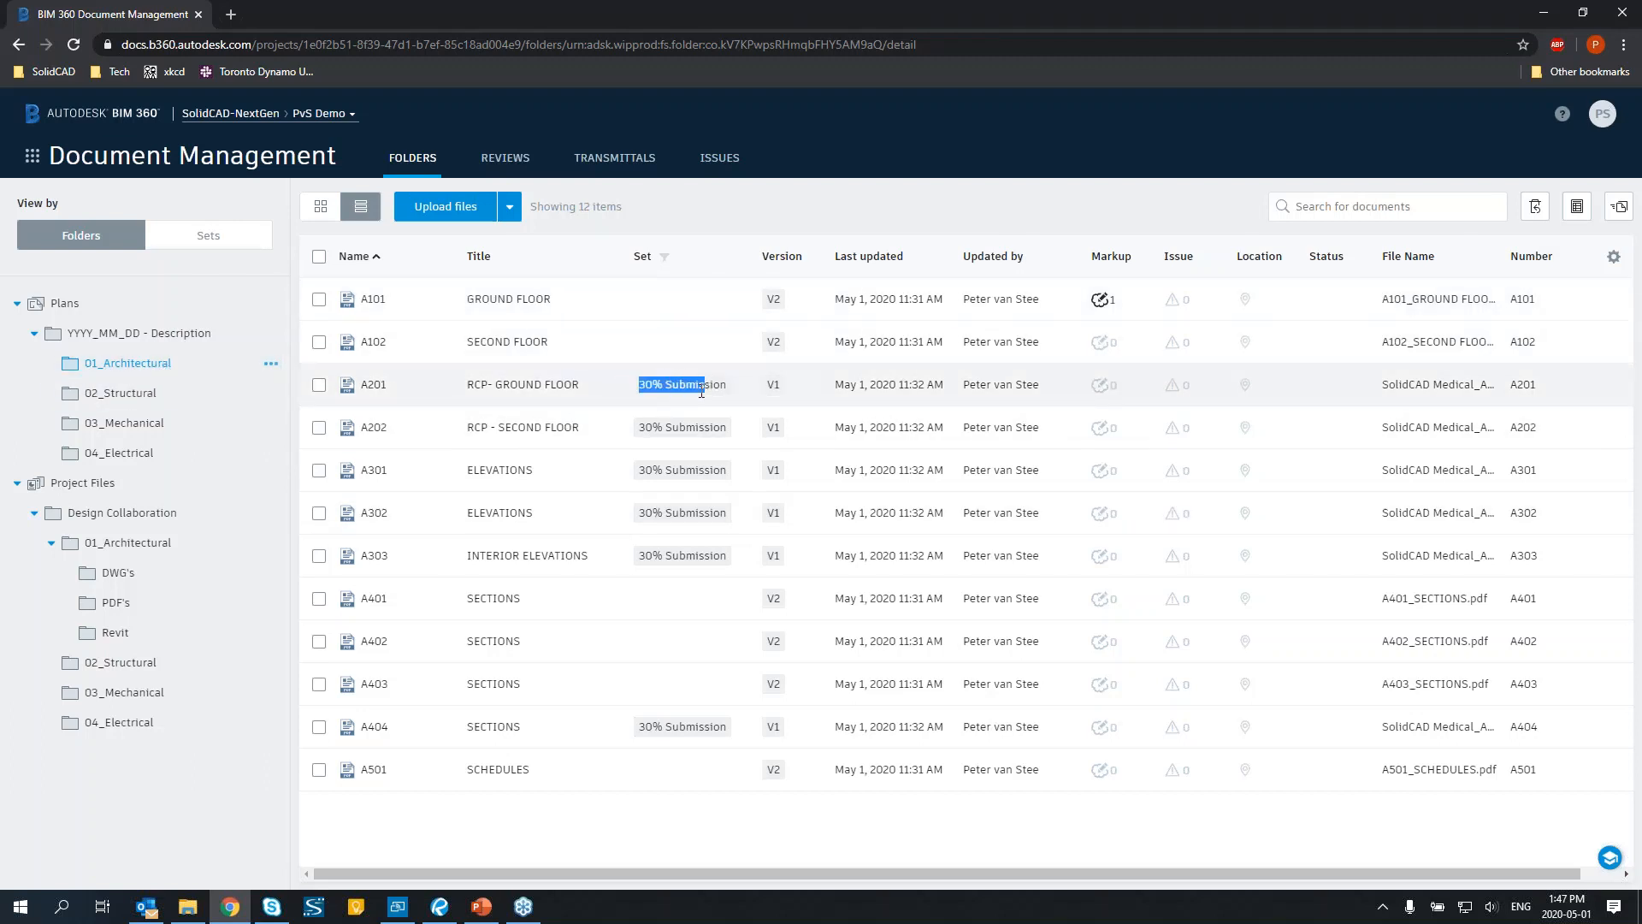
left_click(695, 385)
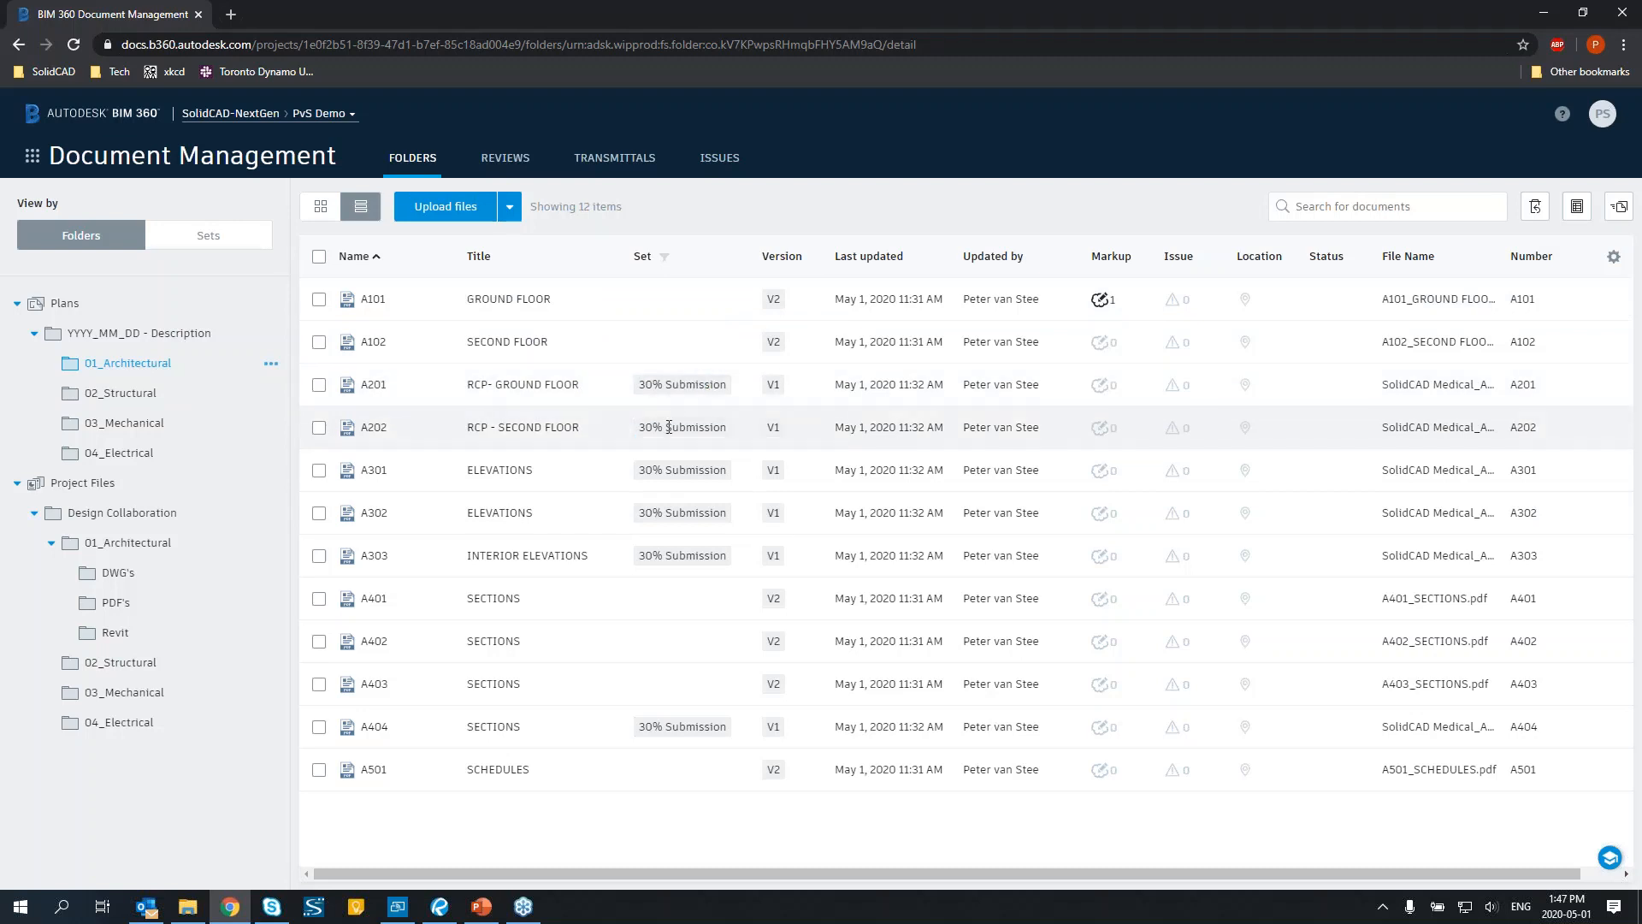
Compare versions V2 and V1 of sheet A101 from its version history and move the Compared Documents window away from the plan.
left_click(773, 301)
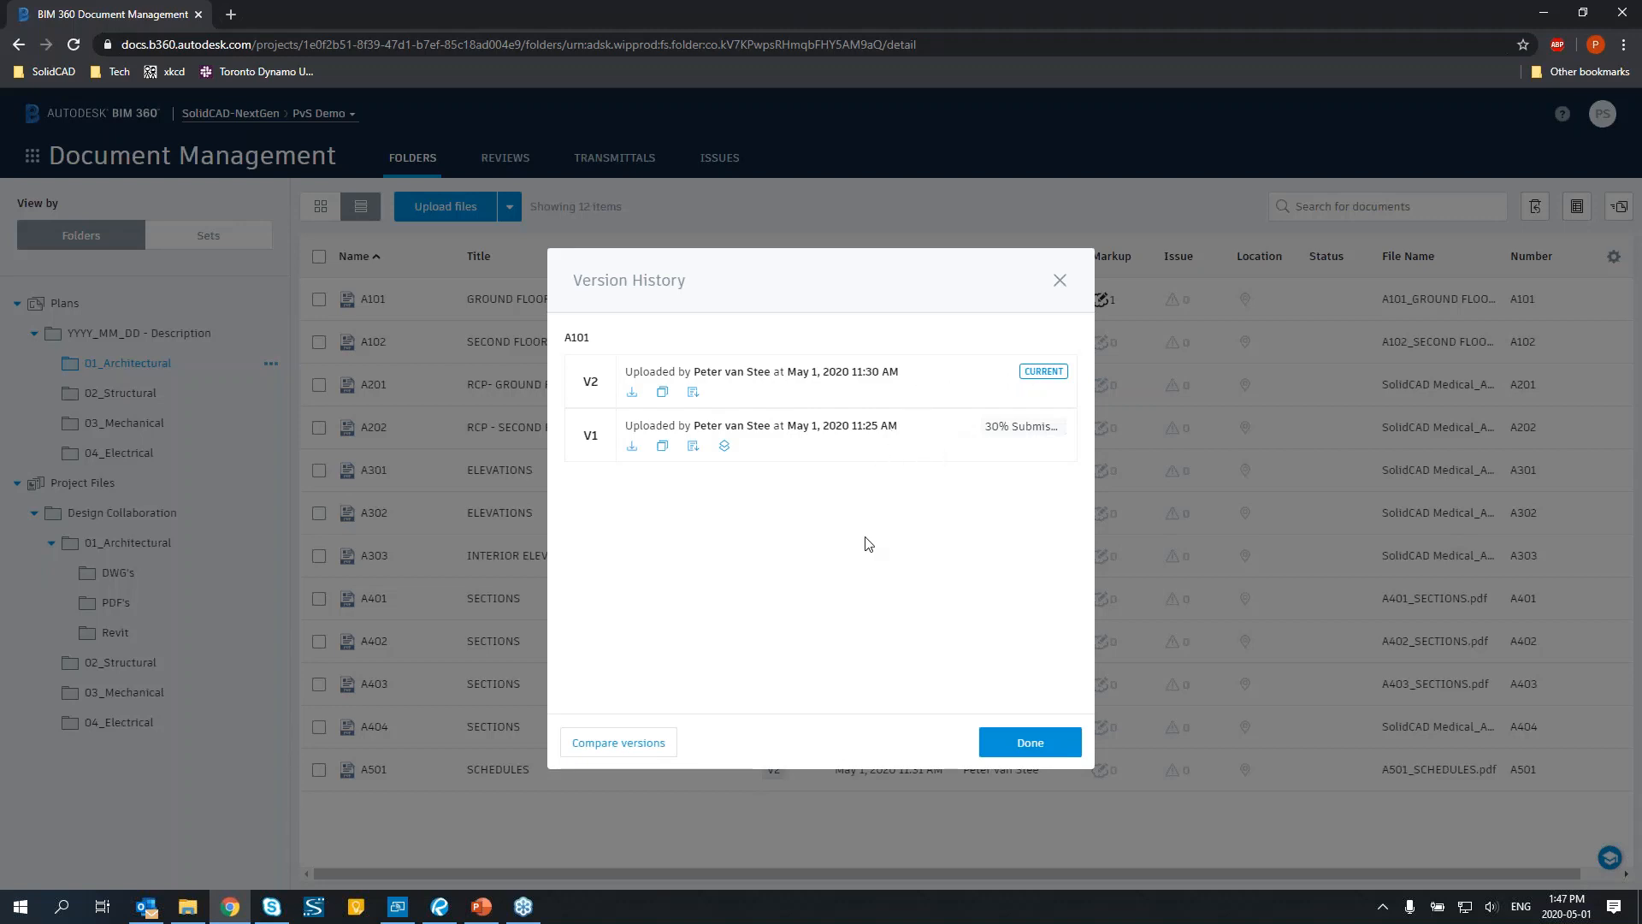
left_click(635, 743)
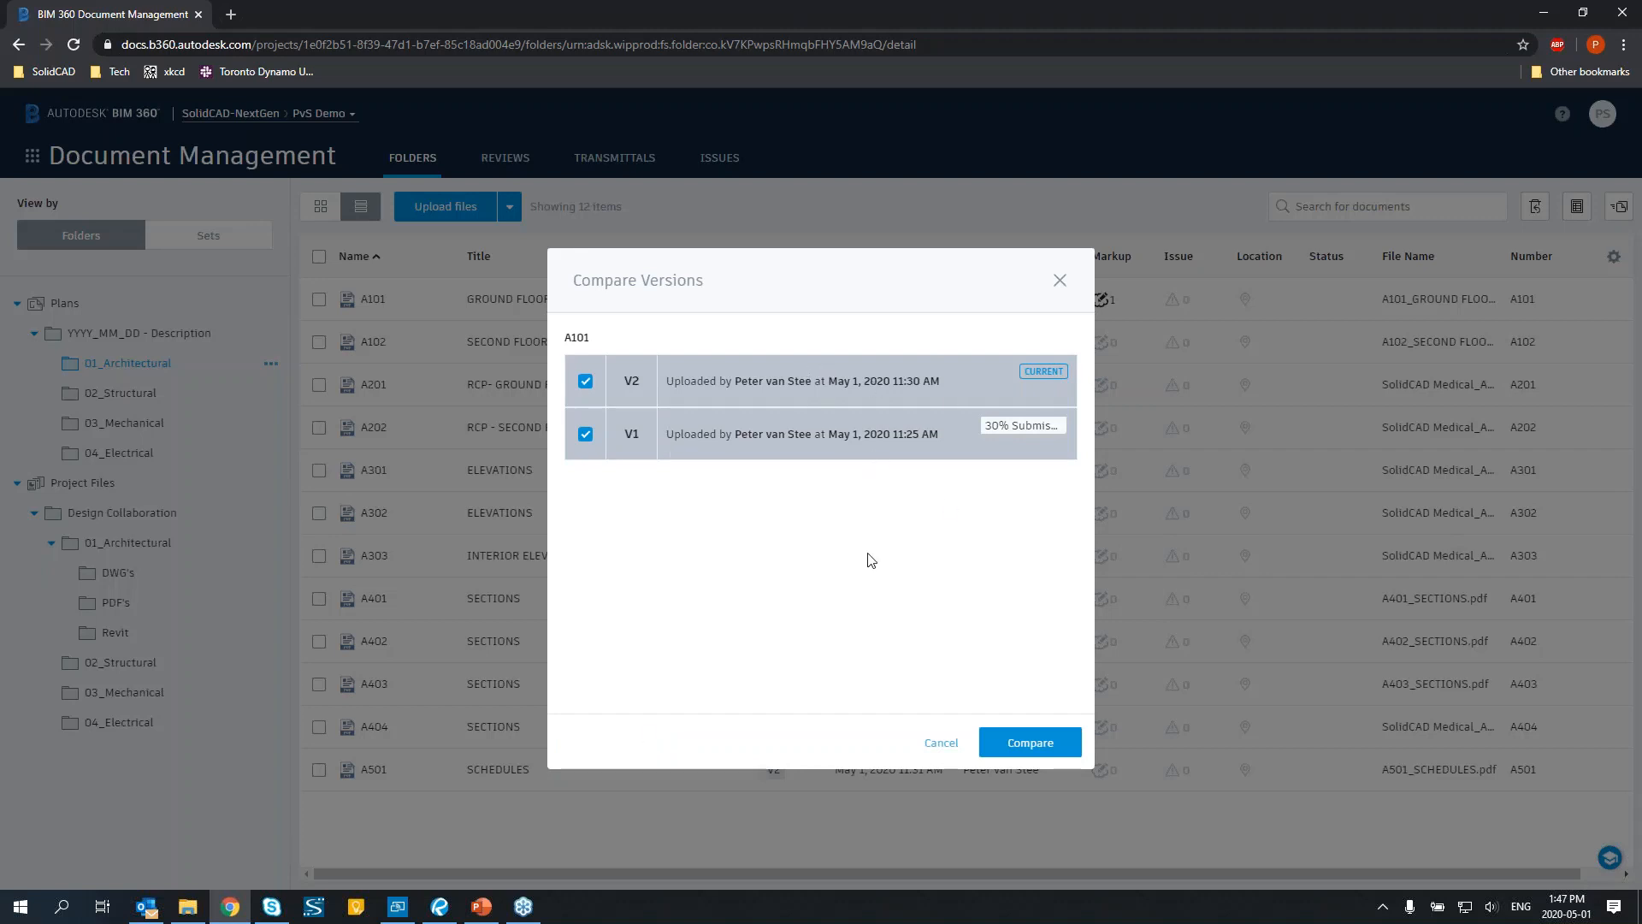
left_click(1035, 746)
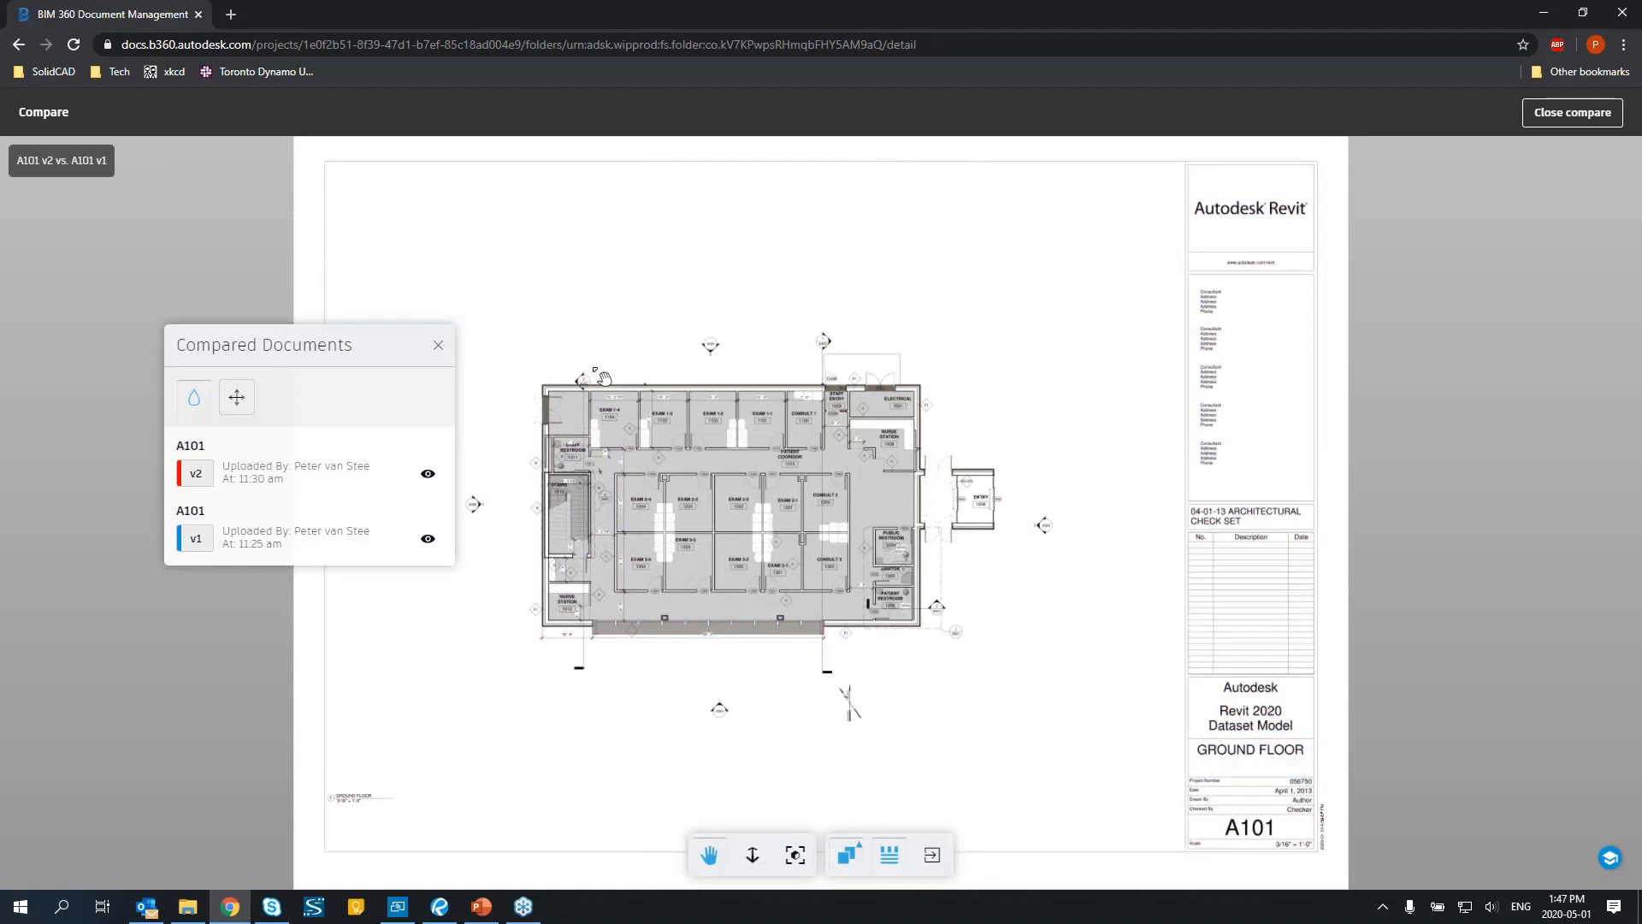
left_click_drag(344, 344, 348, 326)
left_click_drag(308, 260, 304, 255)
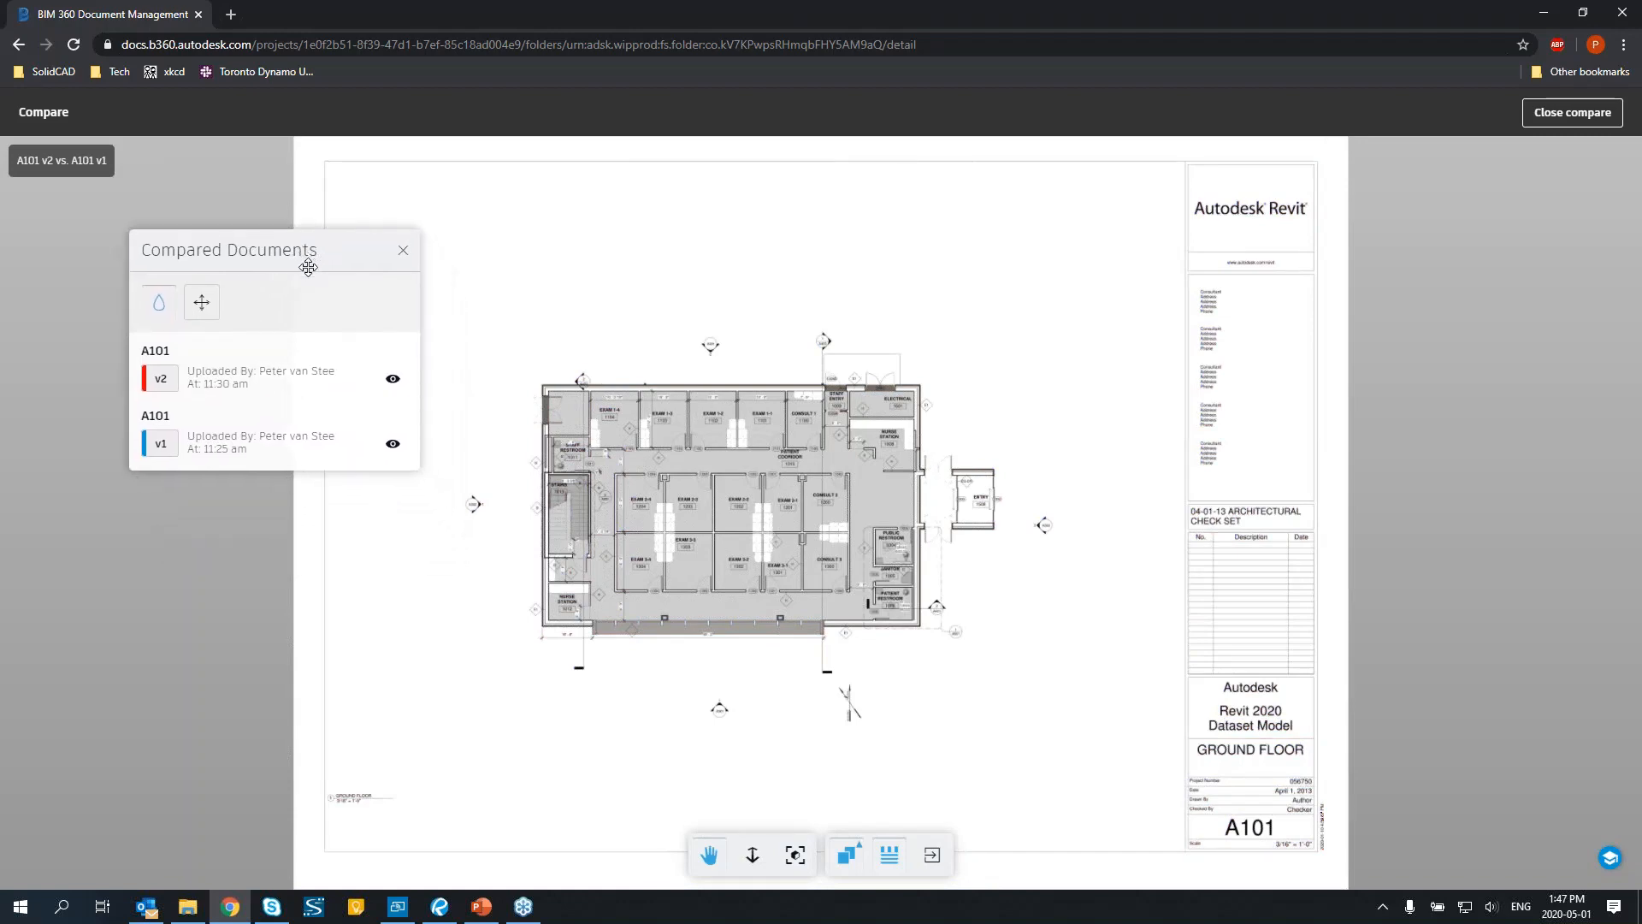
Examine the overlaid A101 versions for differences around the exam rooms, staff restroom, stairs and entry.
left_click_drag(764, 509, 904, 450)
scroll(904, 451, "up", 5)
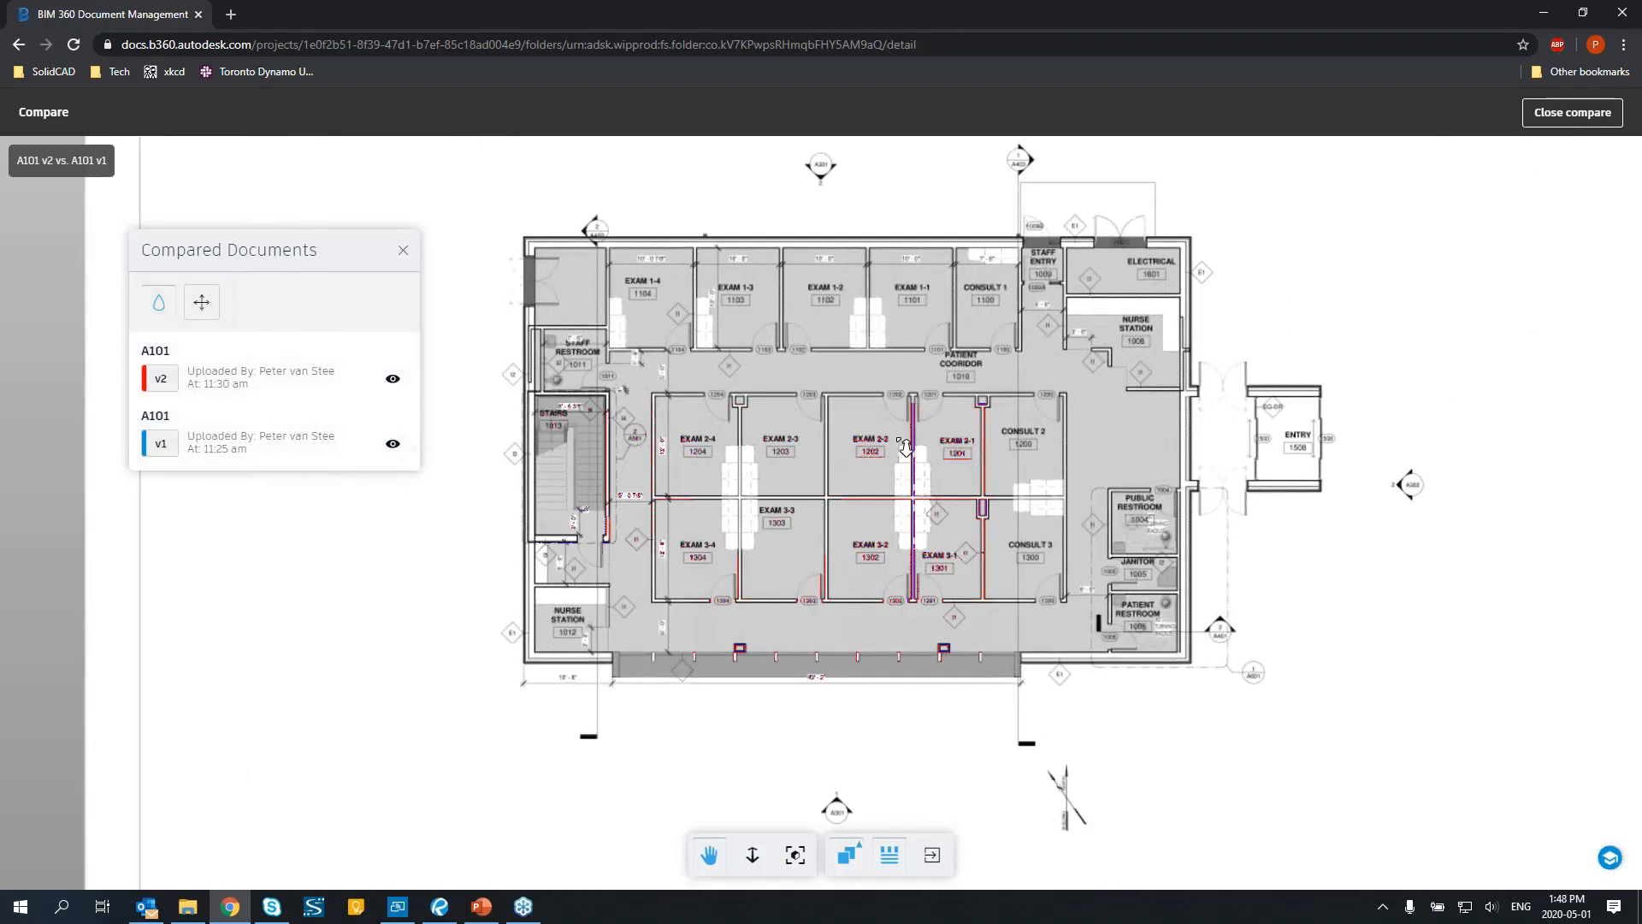
left_click_drag(652, 385, 612, 414)
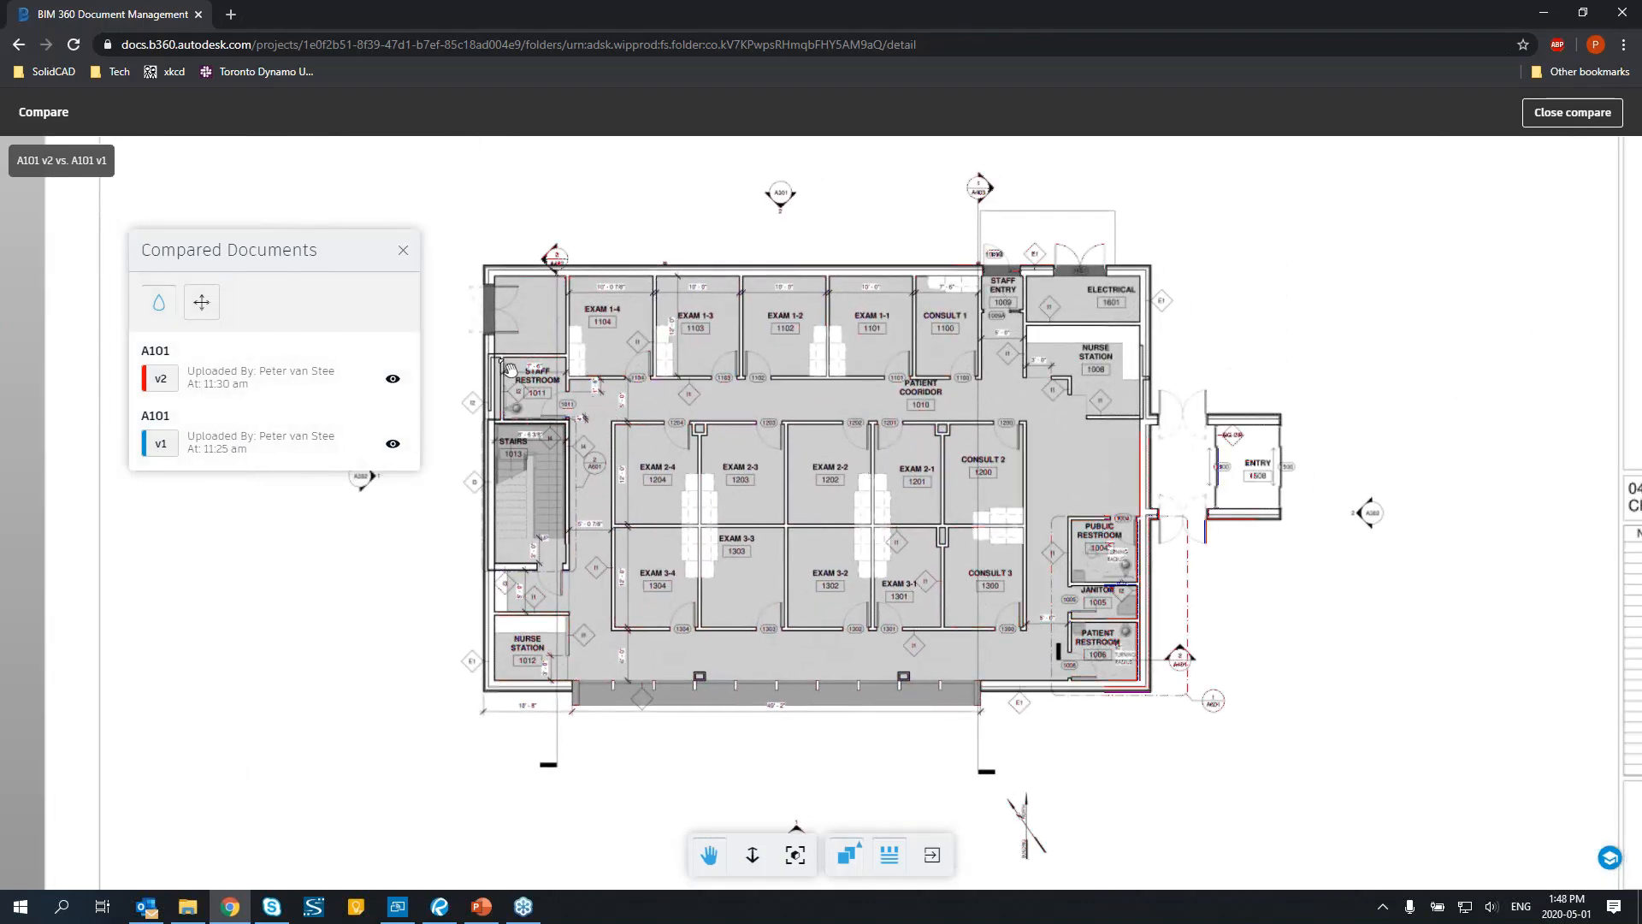
scroll(500, 359, "up", 3)
scroll(498, 360, "up", 2)
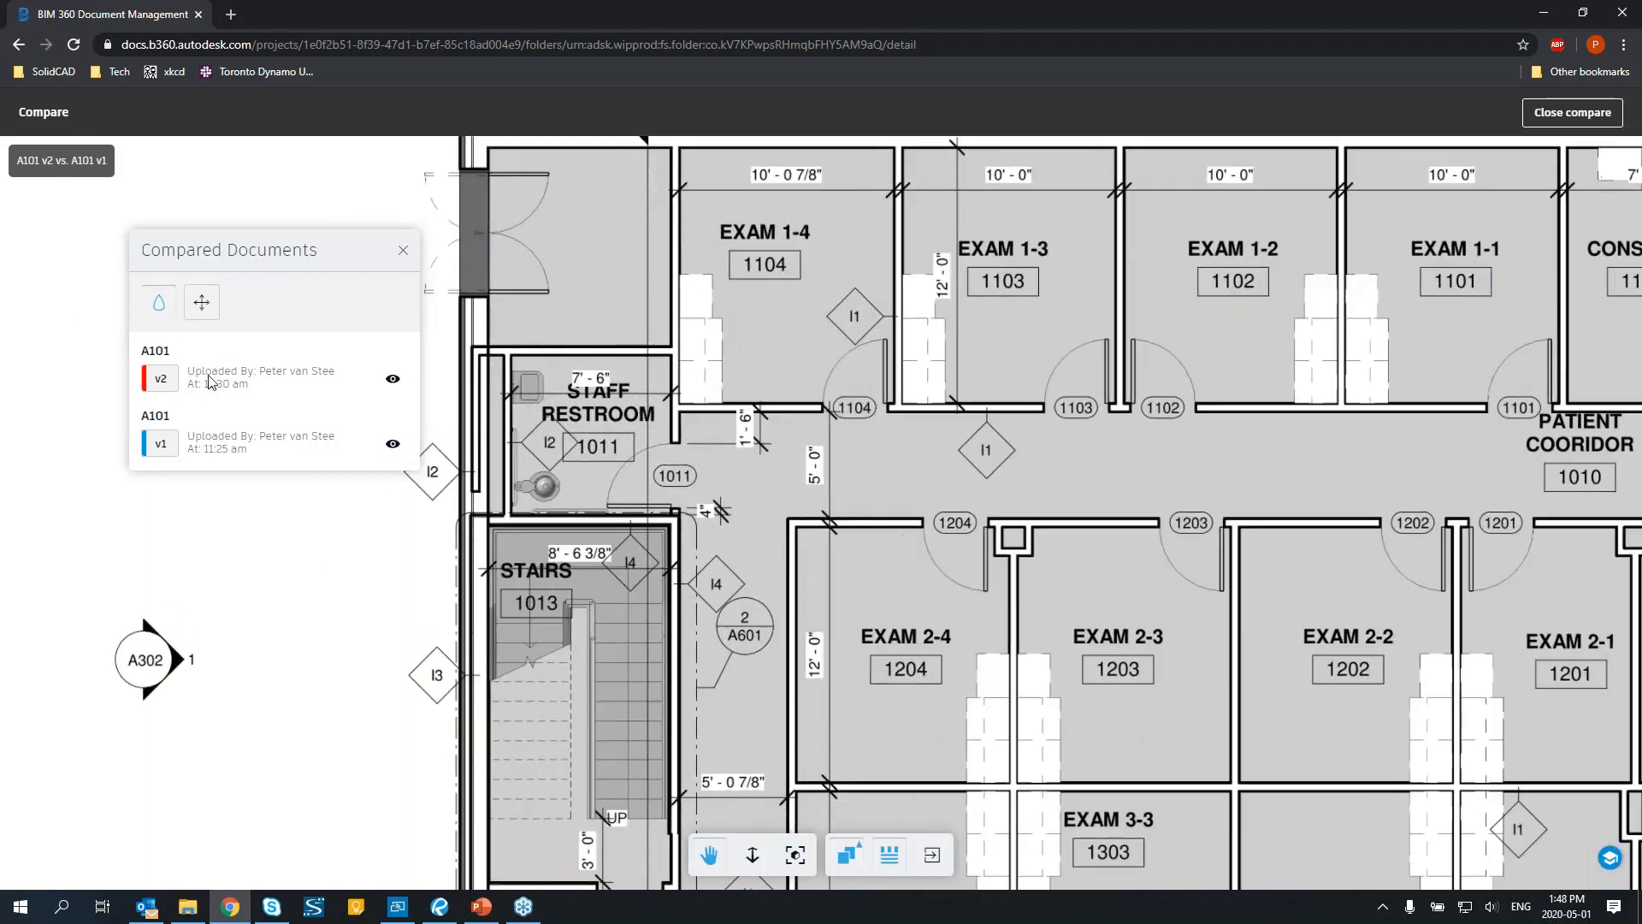
scroll(896, 440, "down", 5)
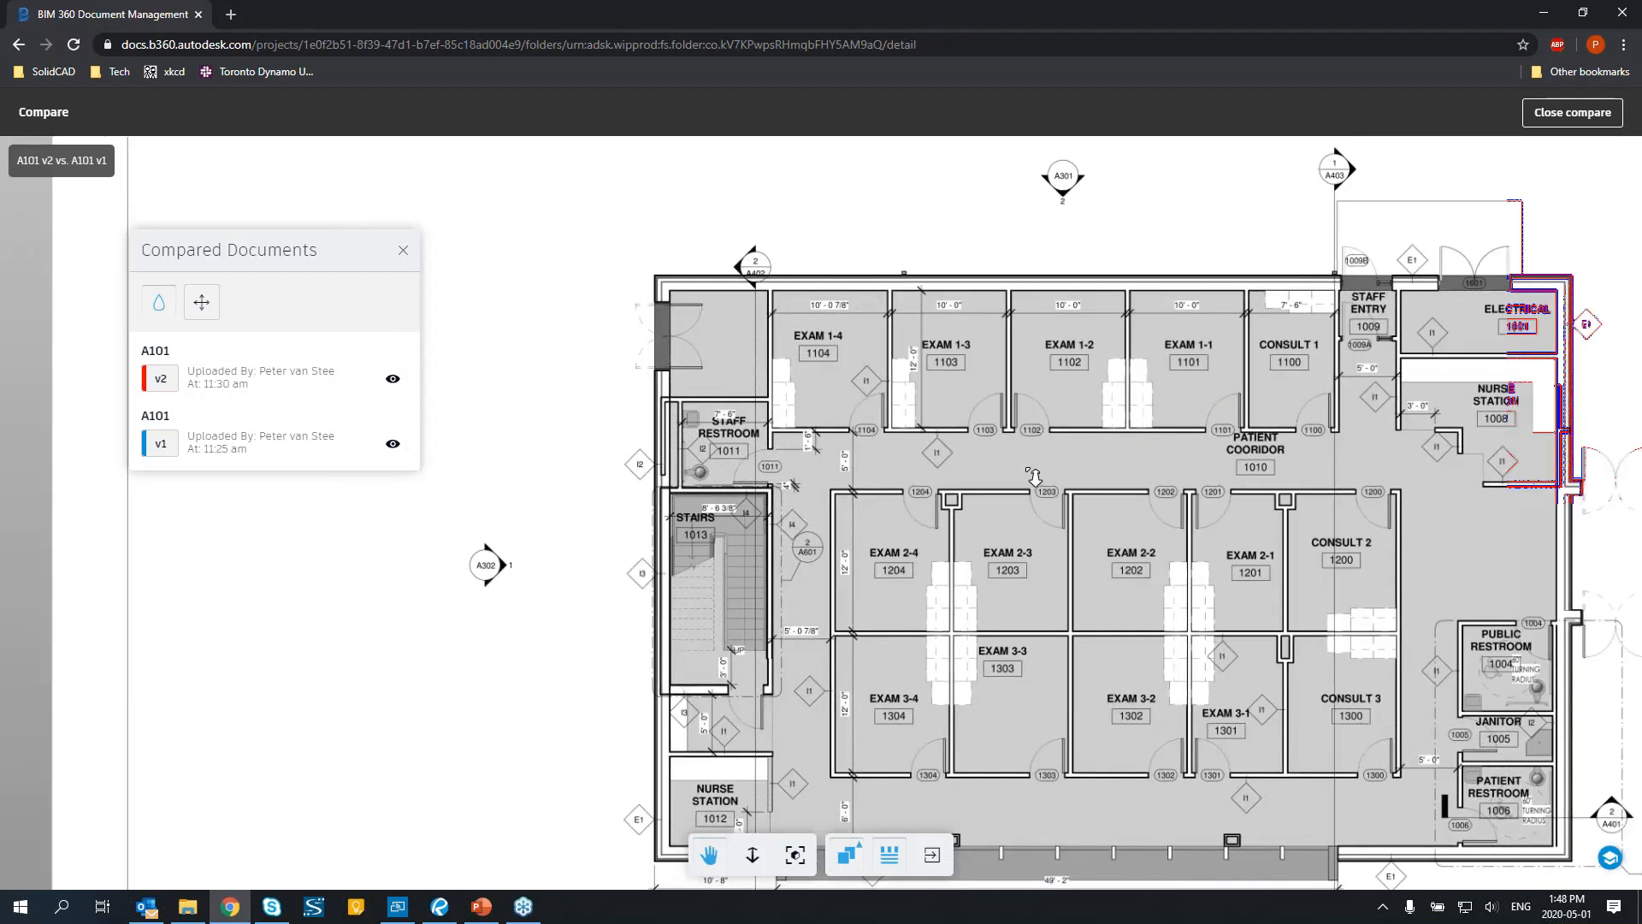
left_click_drag(1034, 476, 826, 384)
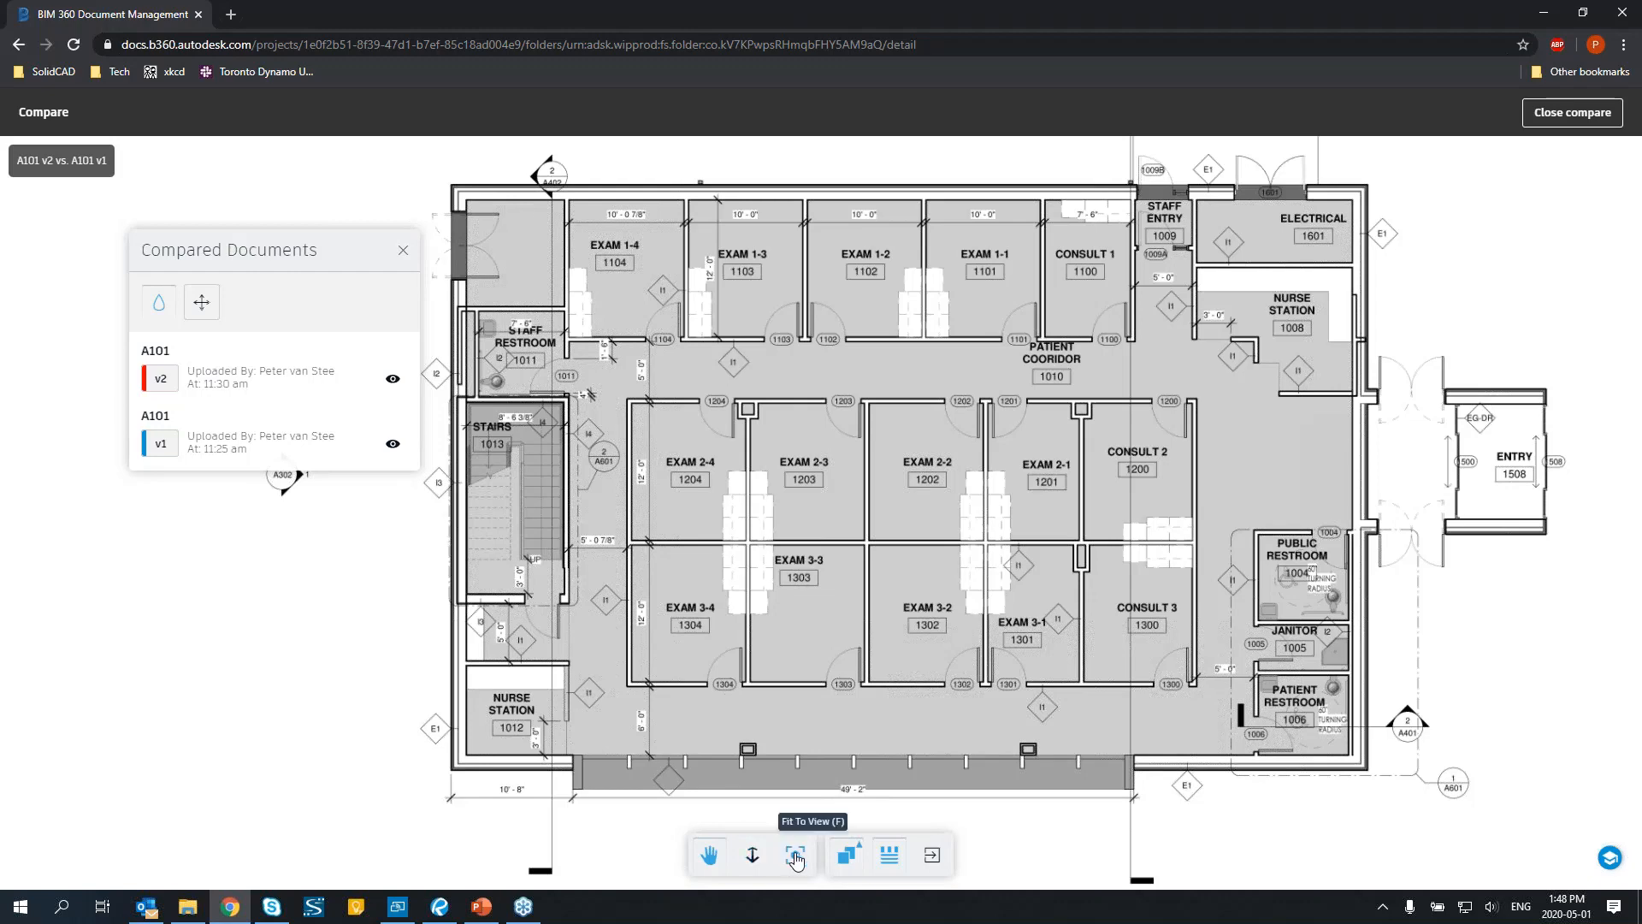
Compare A101 v2 and v1 in the split view by sweeping the divider across the exam rooms, and close the comparison.
left_click(853, 858)
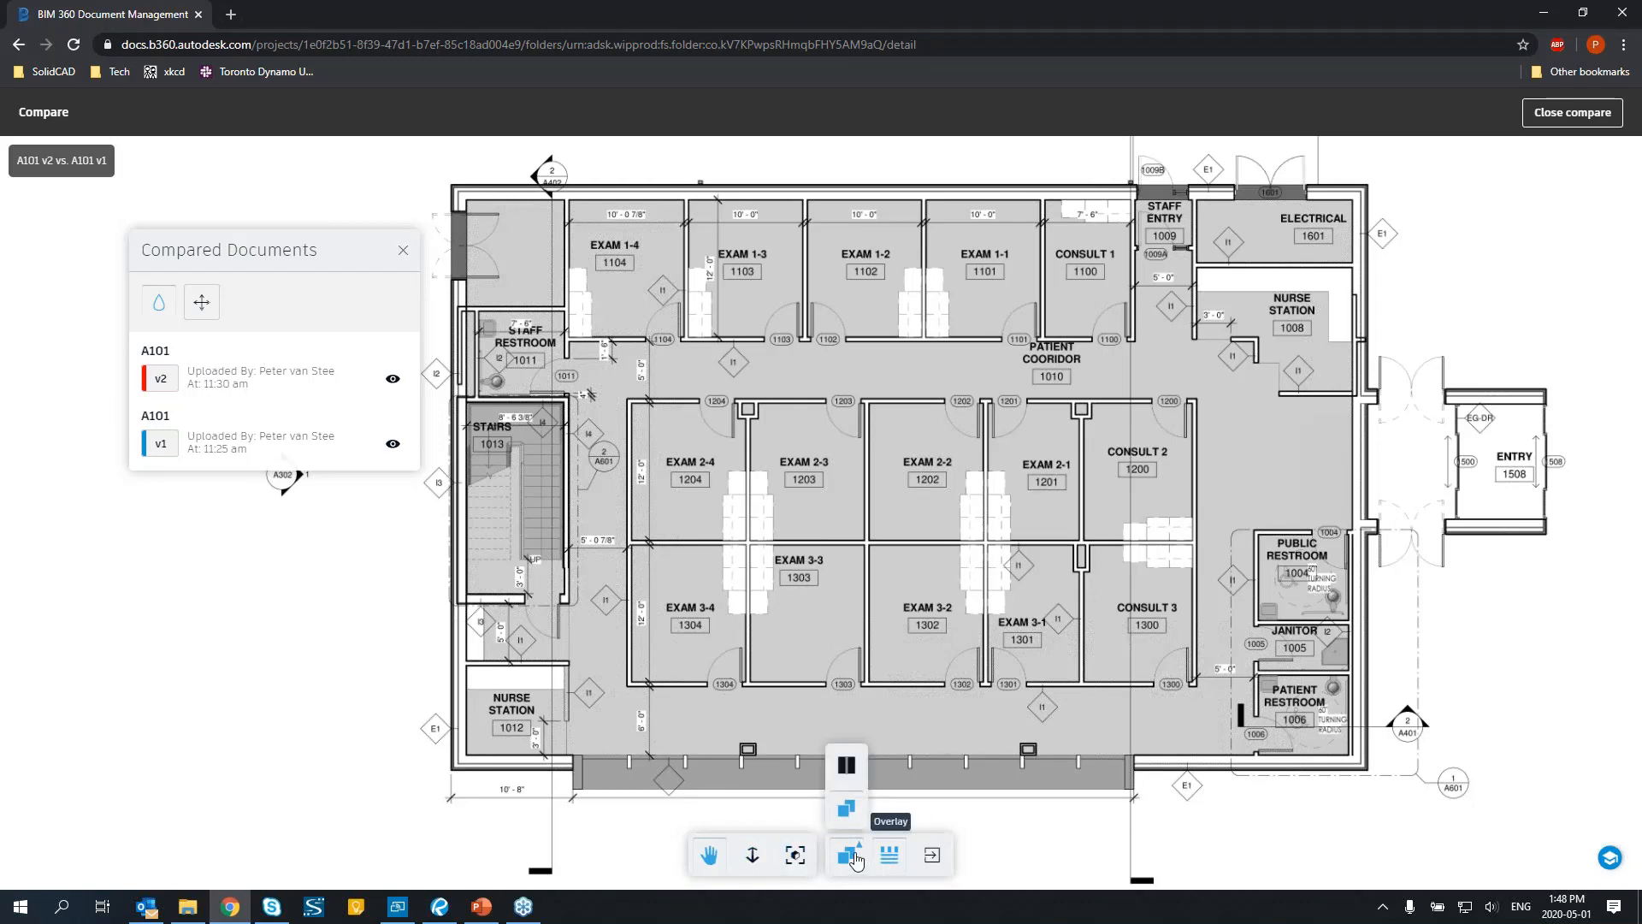
left_click(847, 774)
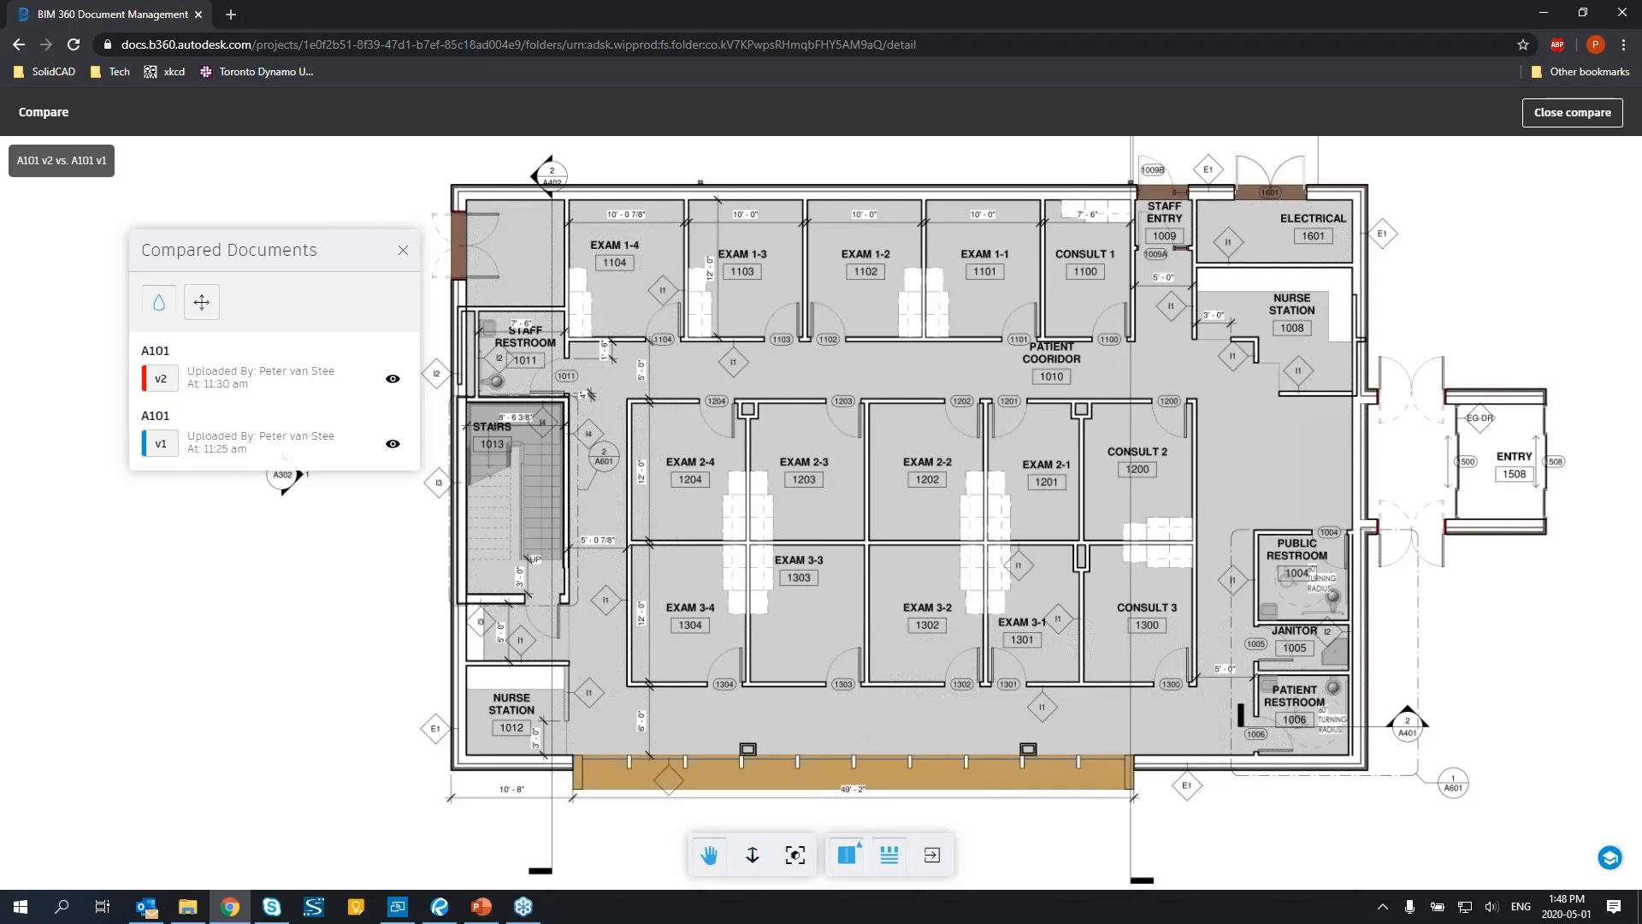
left_click_drag(822, 485, 881, 552)
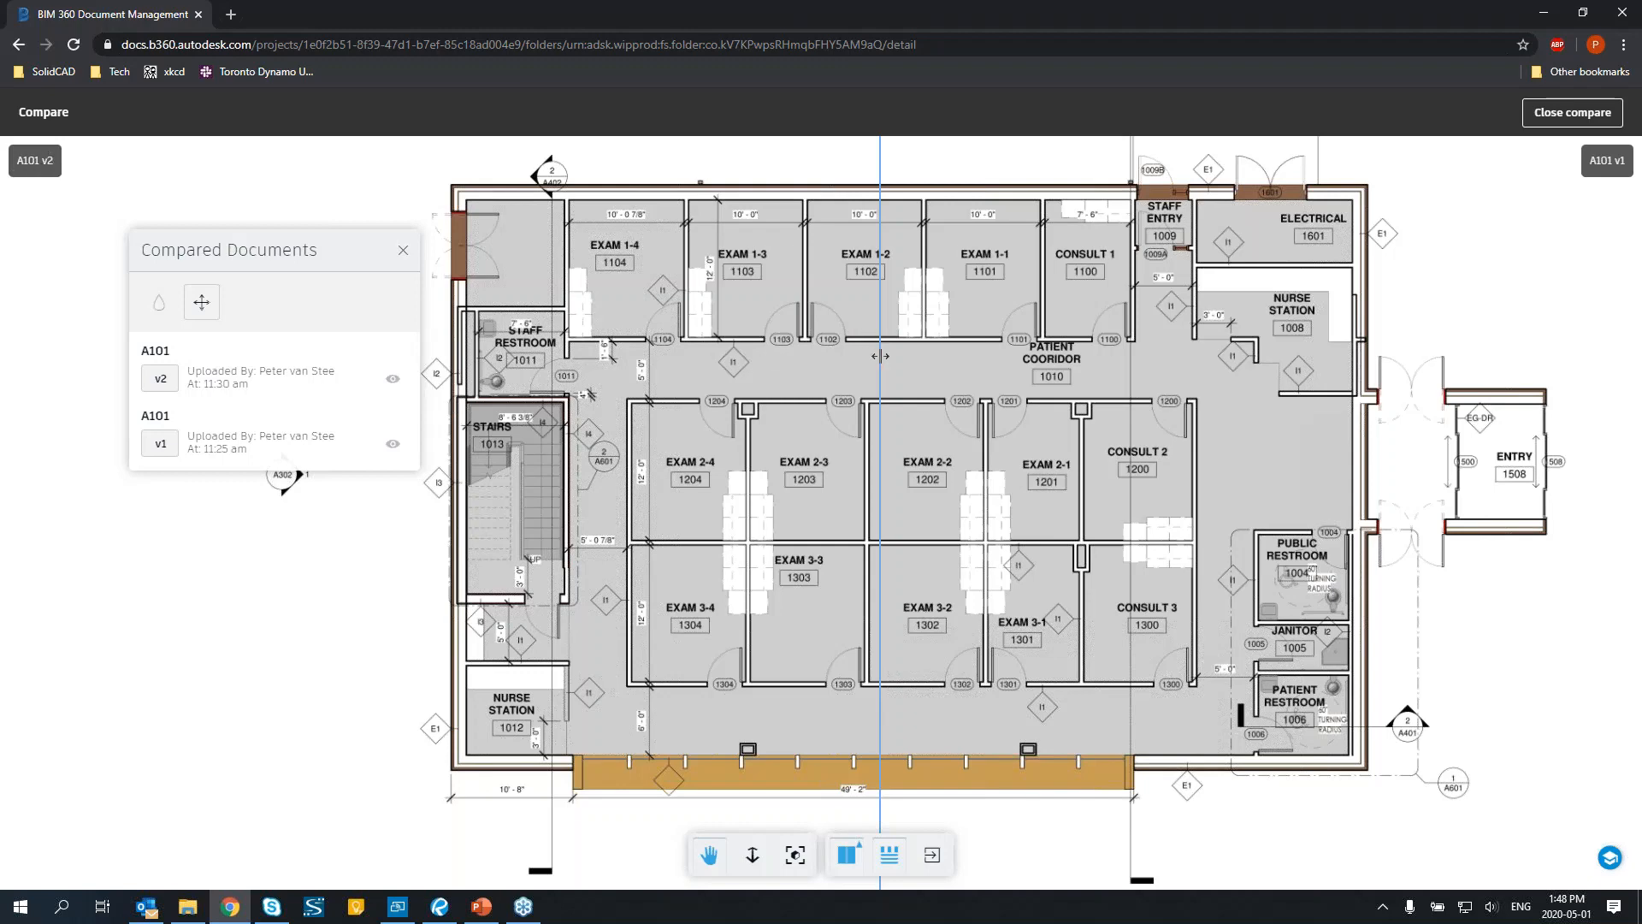
left_click_drag(880, 354, 928, 520)
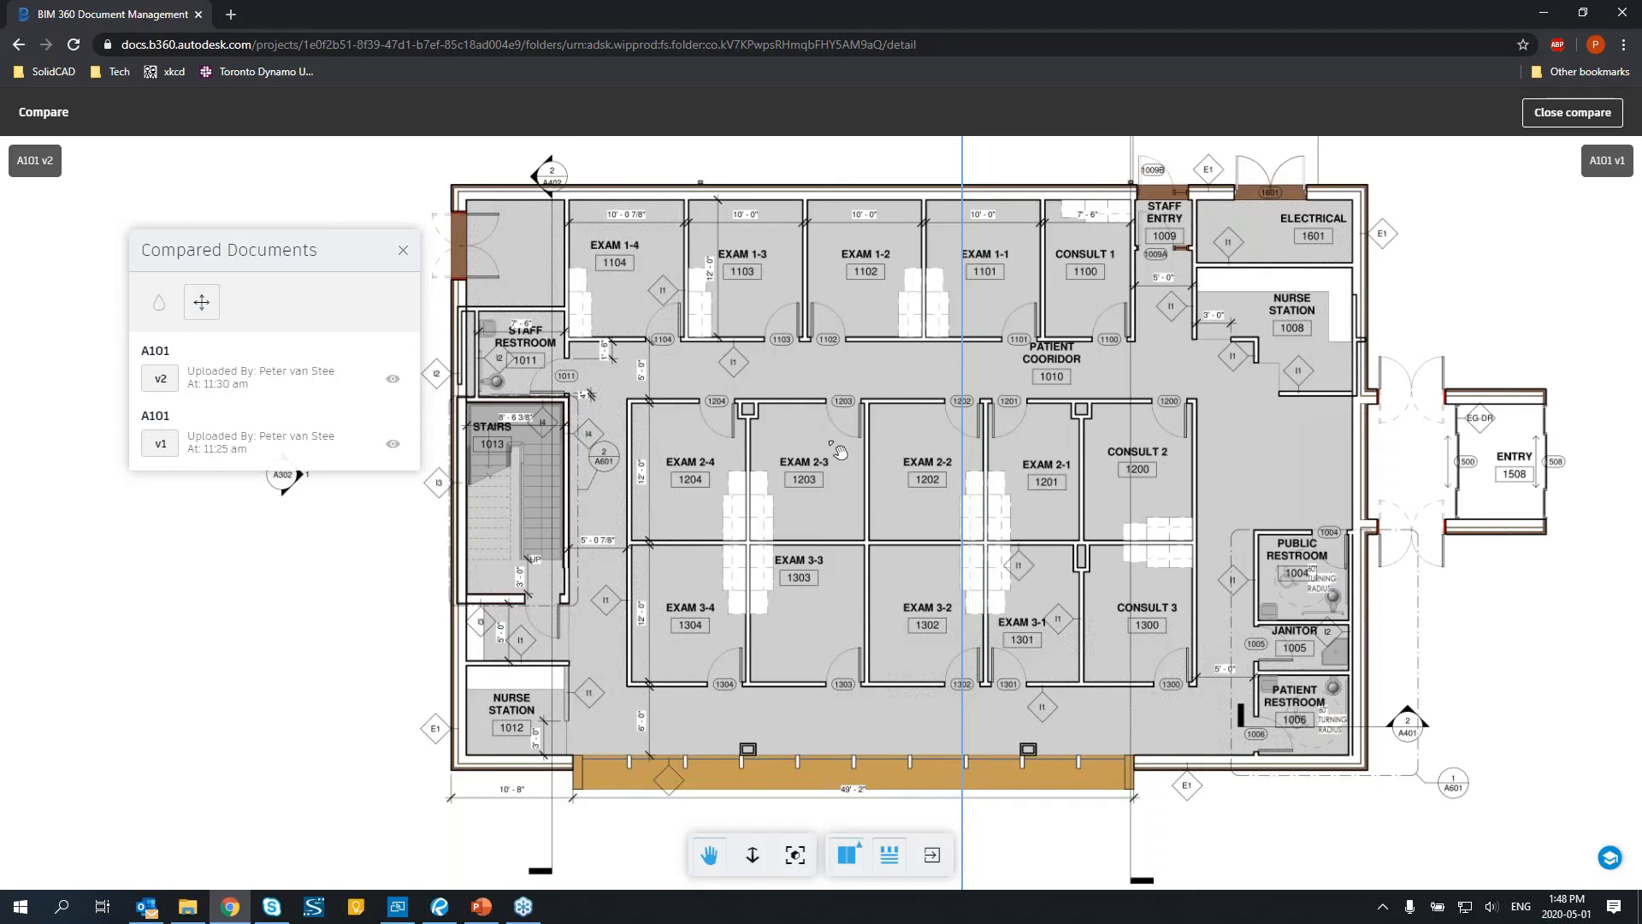
left_click(403, 253)
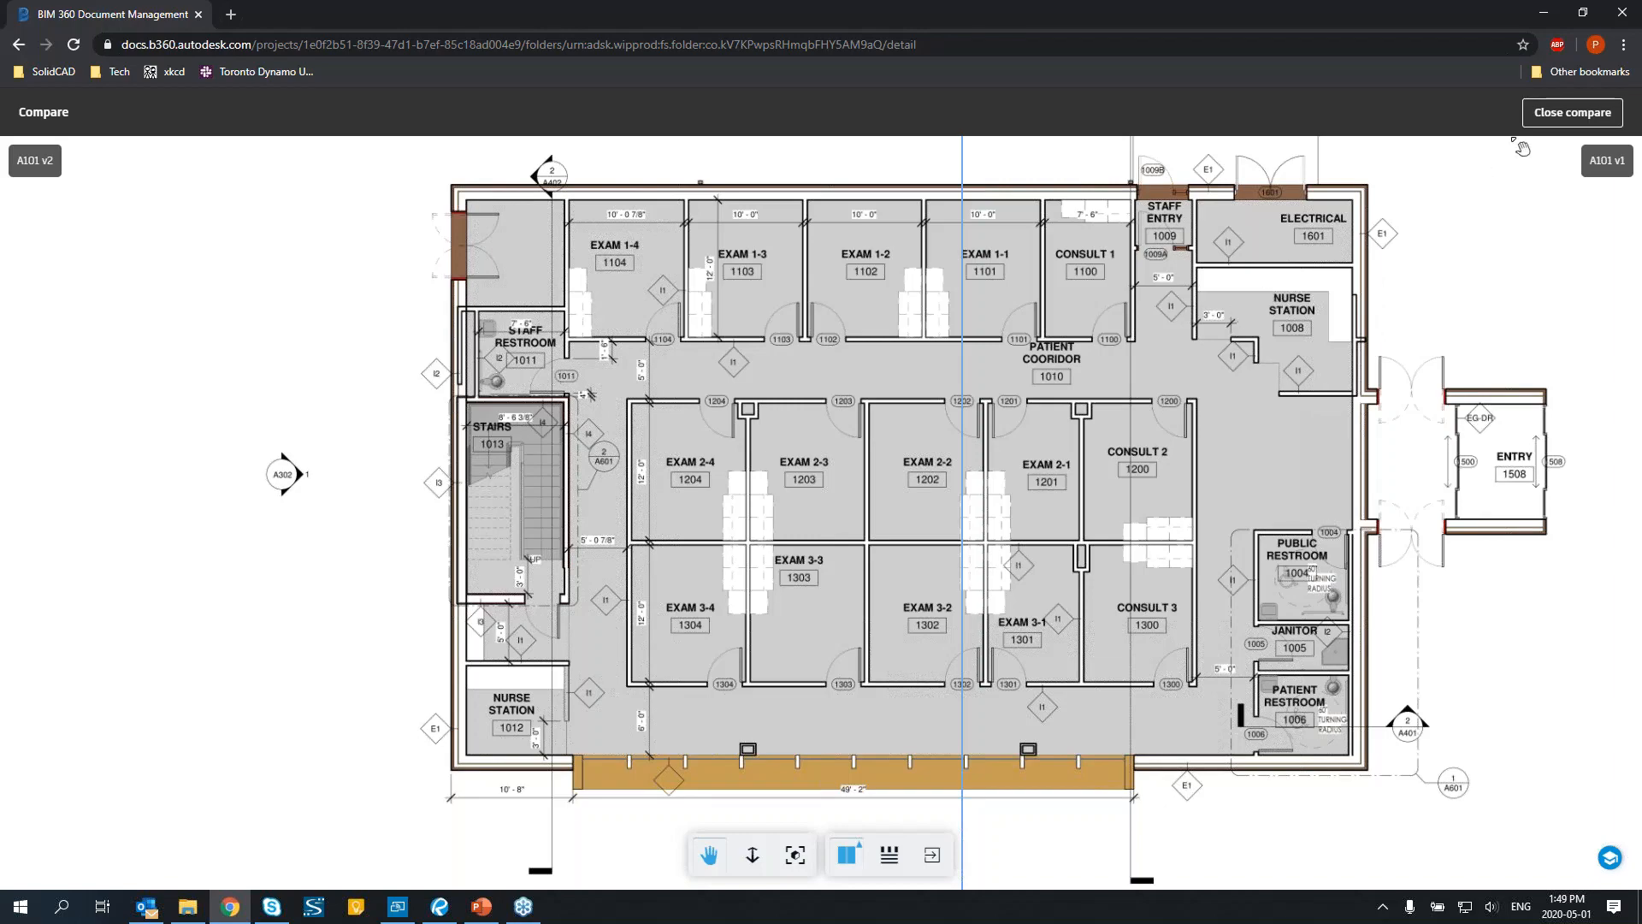
left_click(1555, 116)
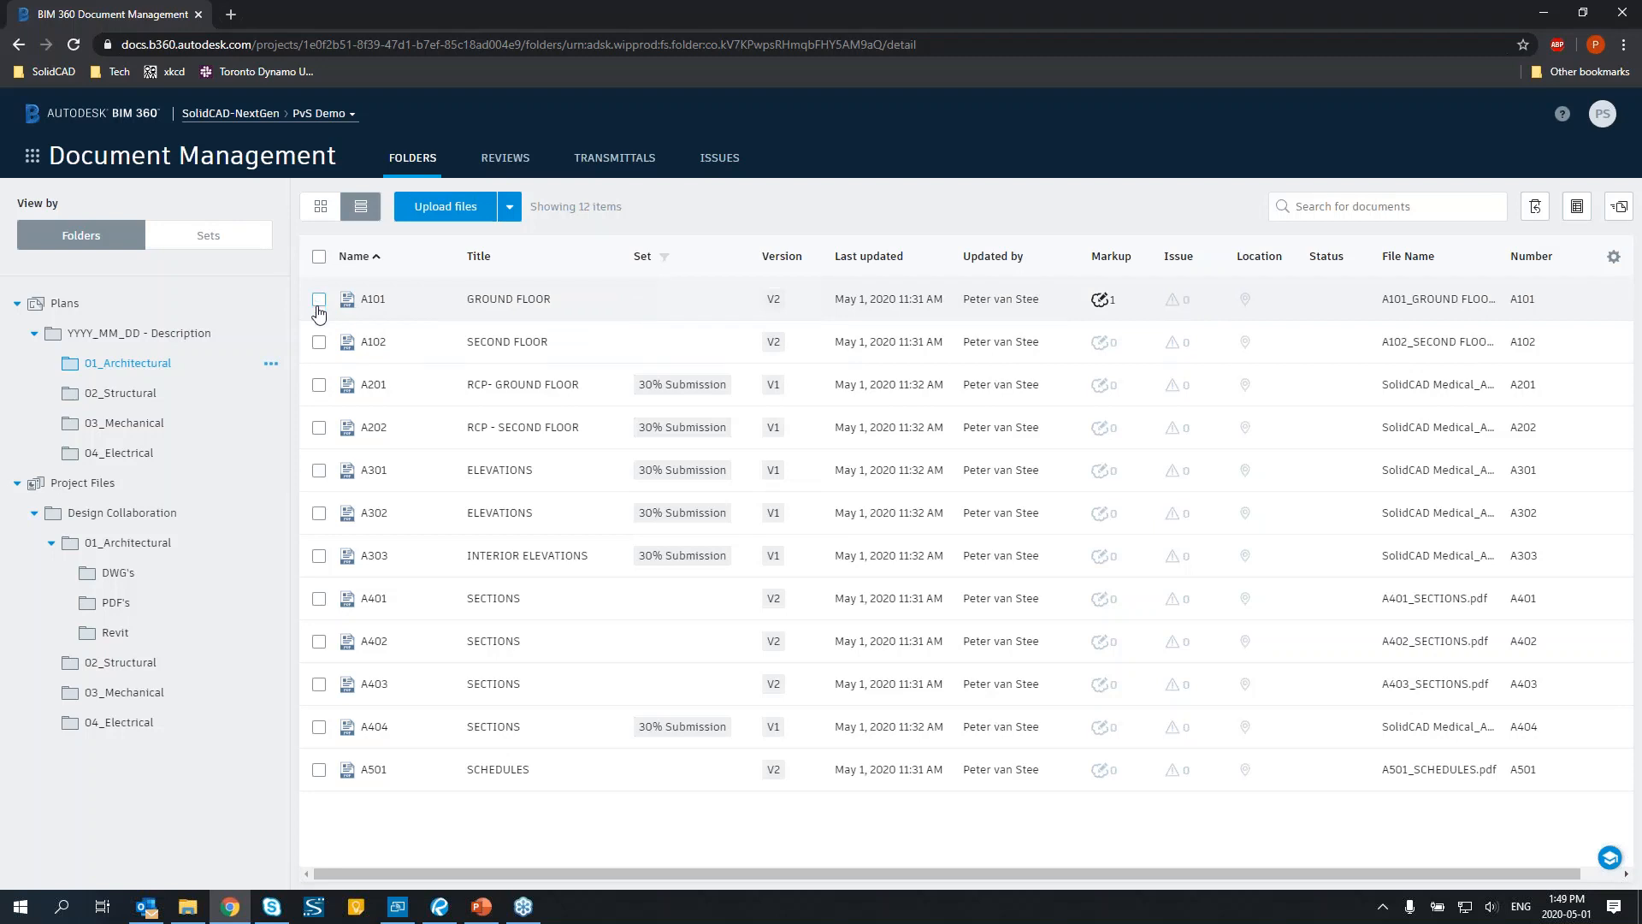
Prepare SolidCAD Medical_ARCH_R20_Multi-page.pdf from the architectural PDF's folder for review with the Shop Drawing Approval workflow.
left_click(128, 602)
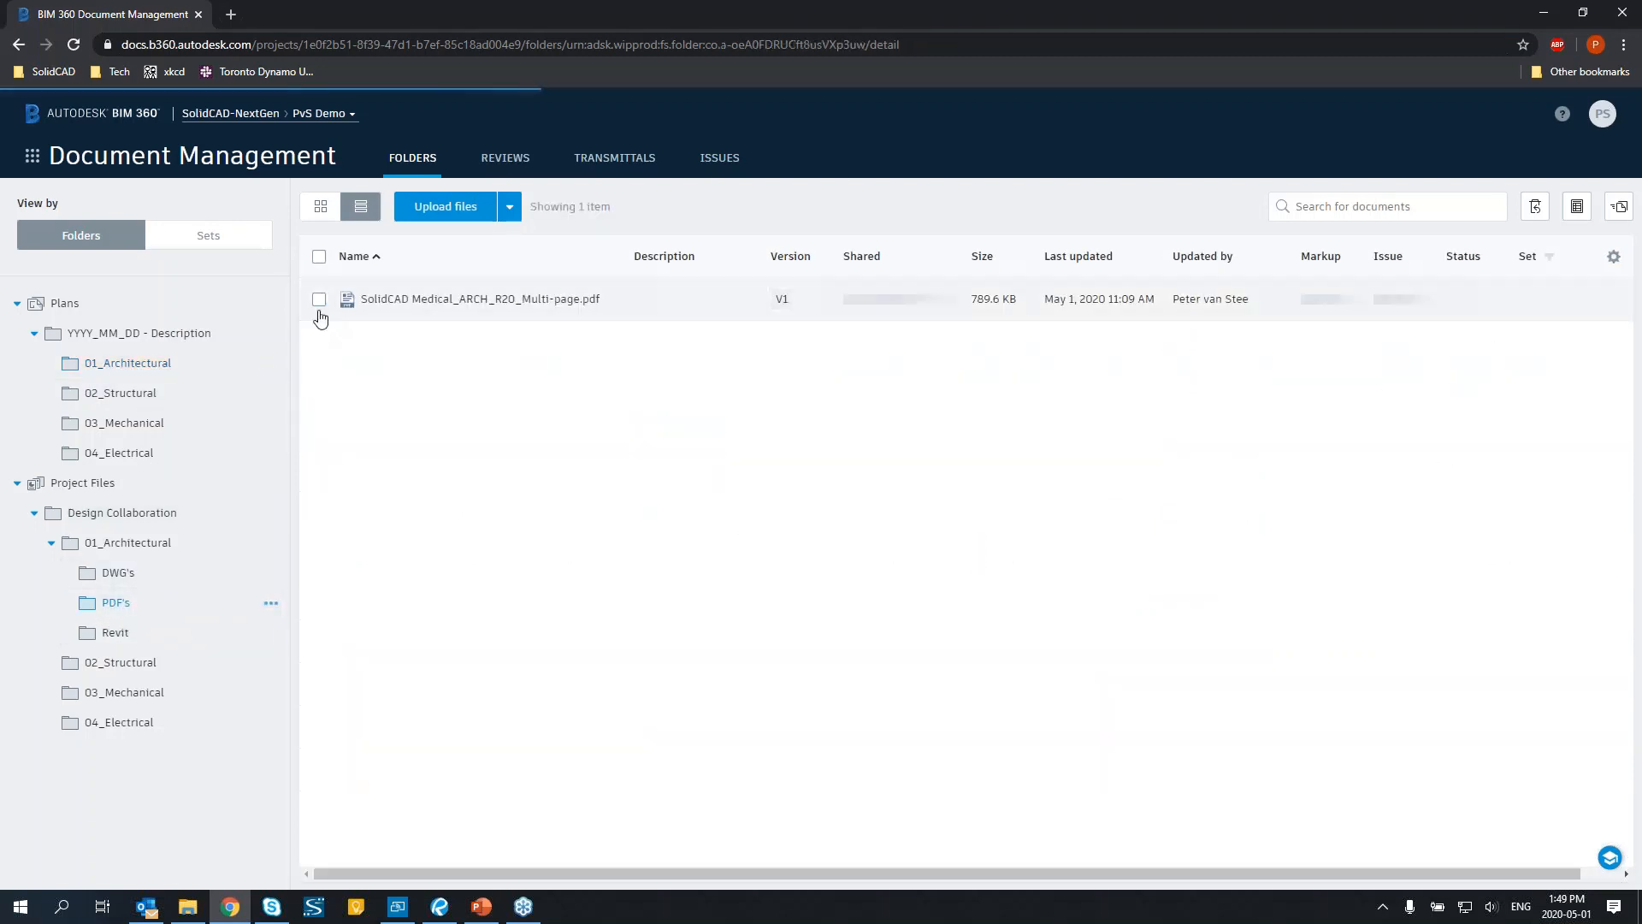
left_click(319, 298)
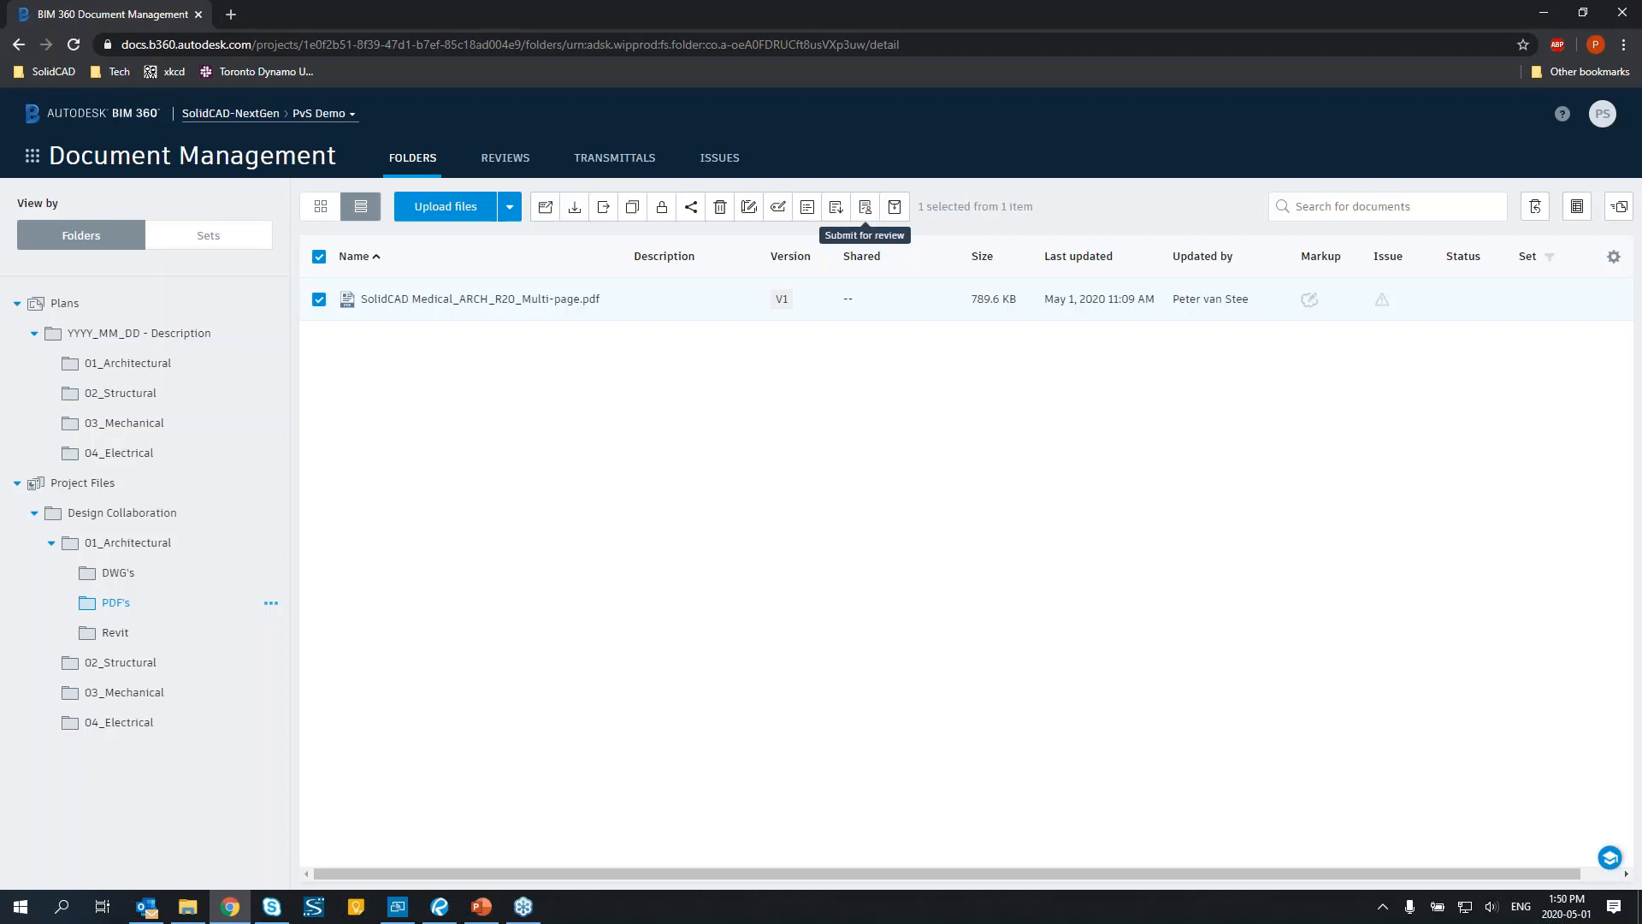
left_click(866, 210)
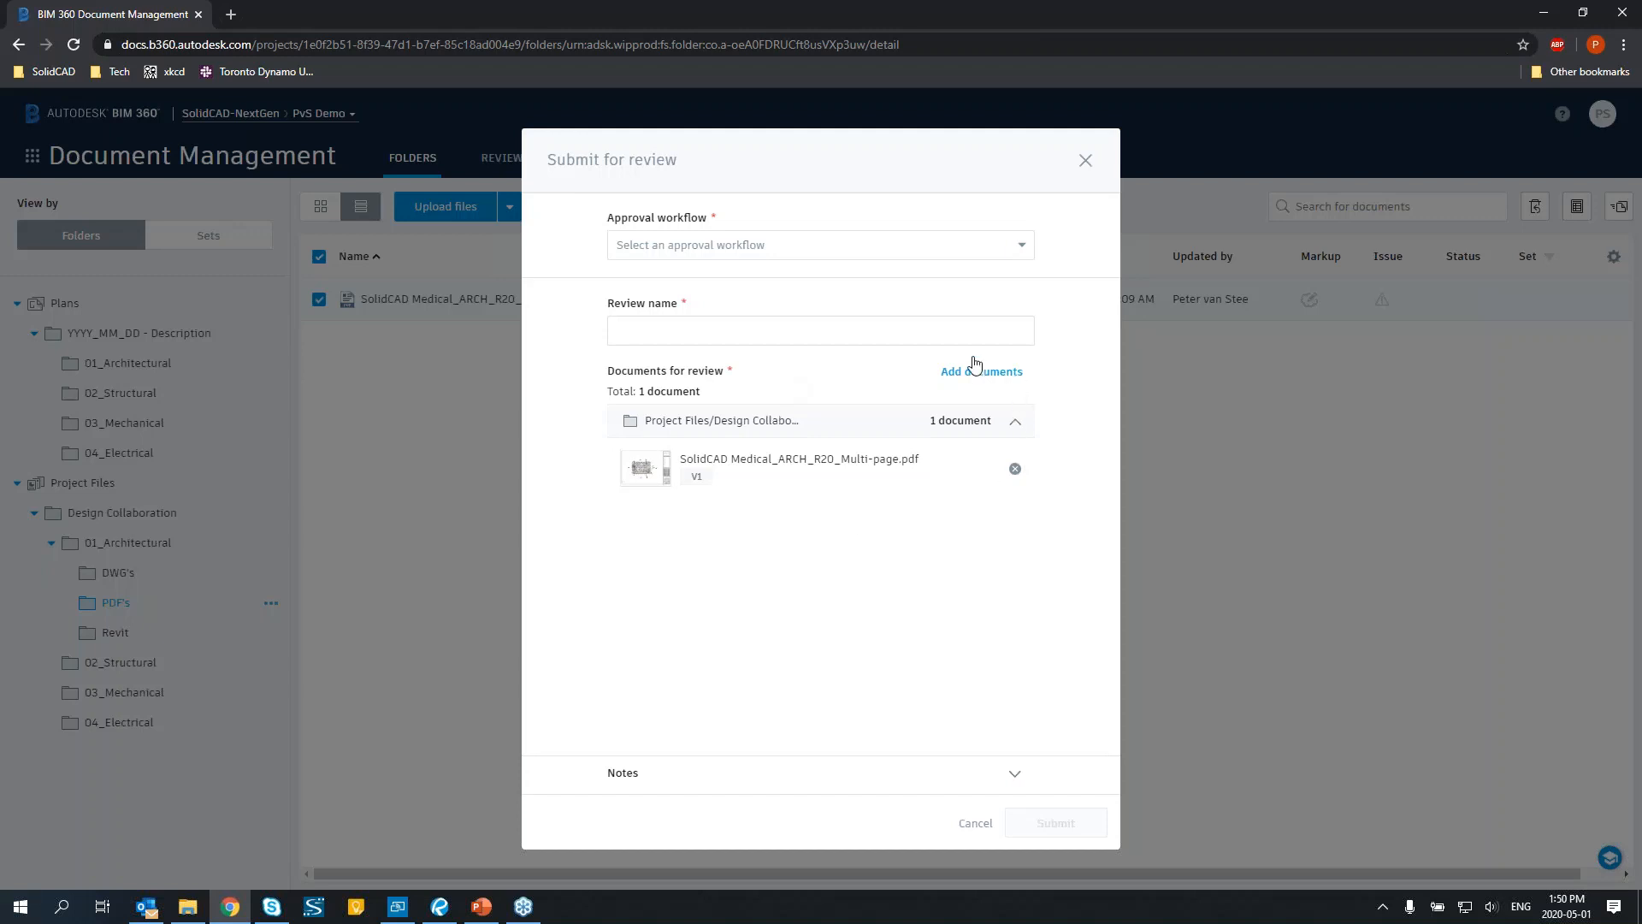
left_click(817, 244)
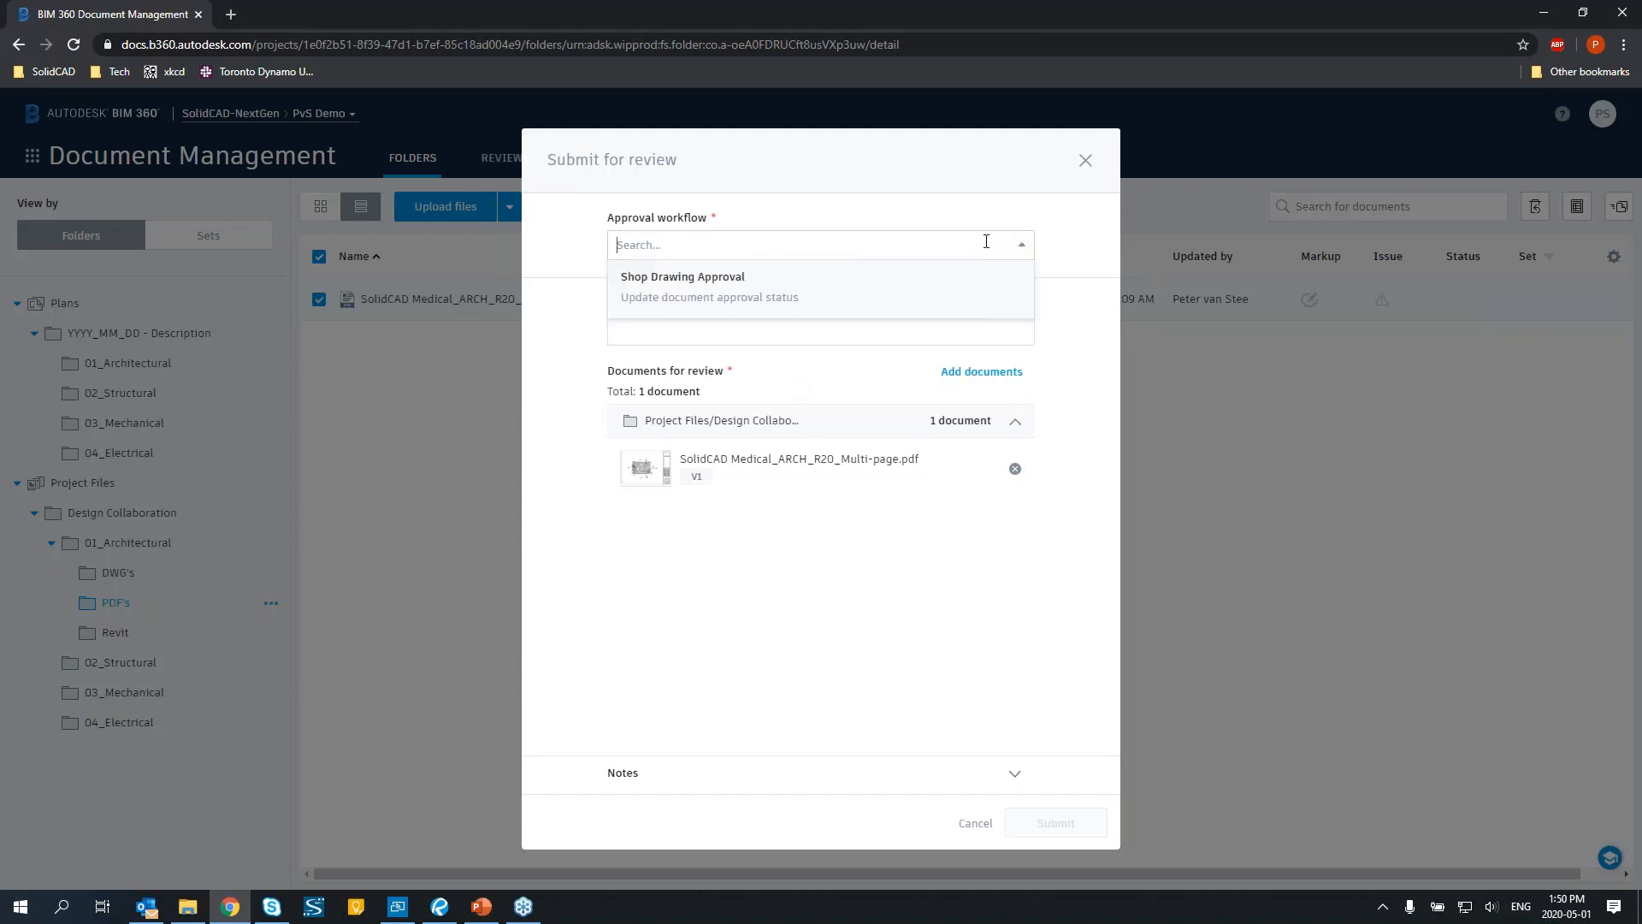
left_click(733, 281)
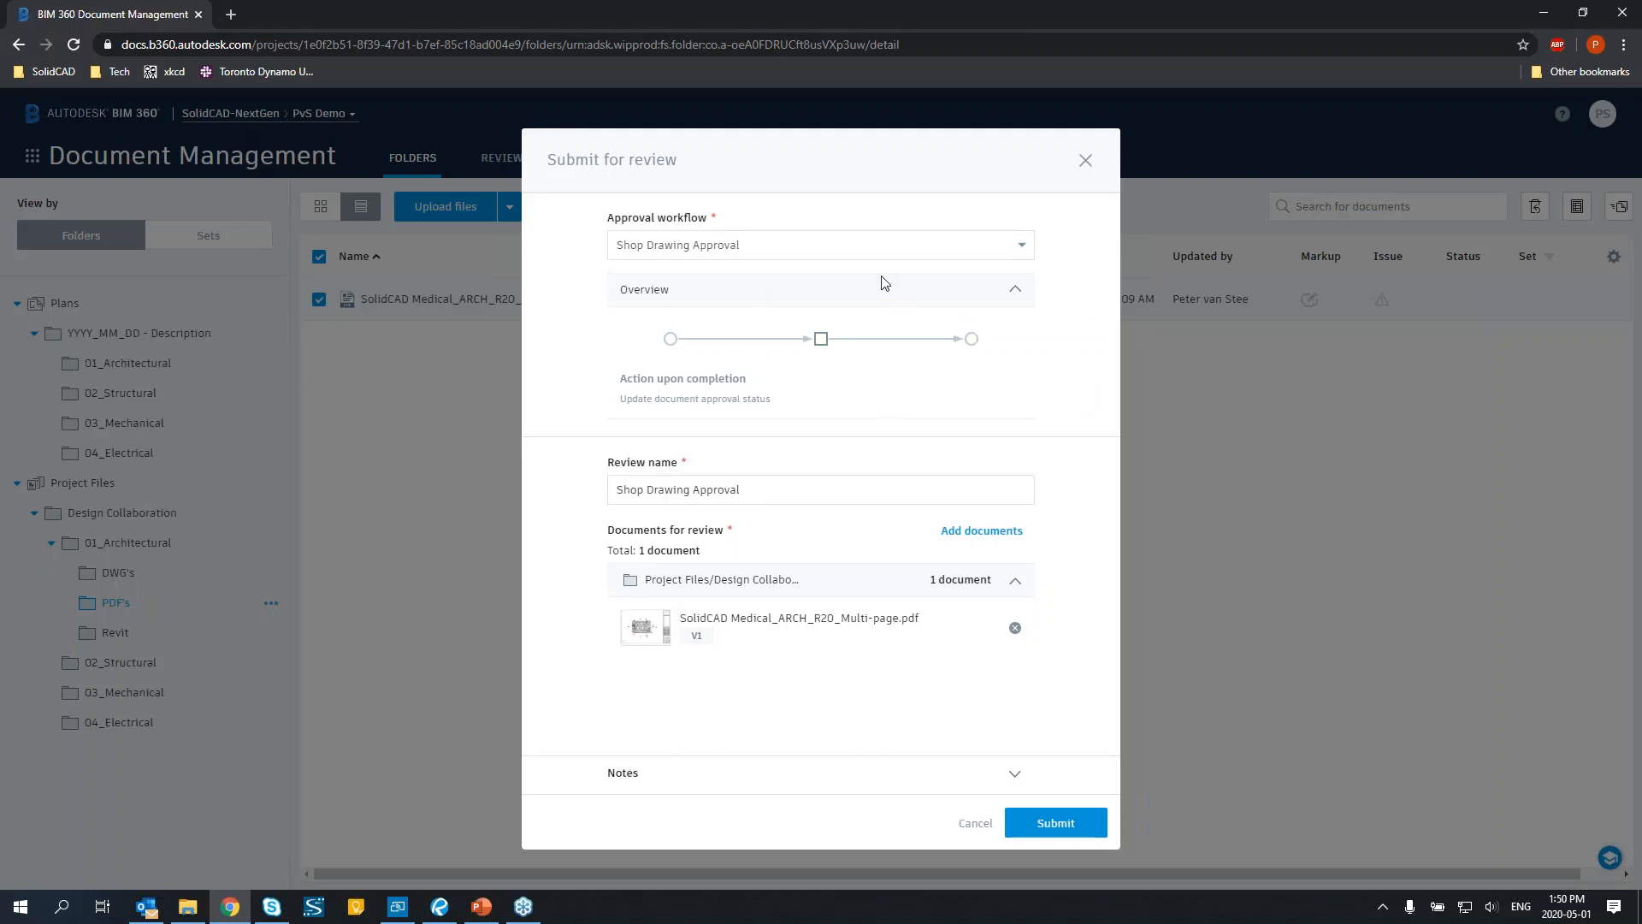
left_click(761, 248)
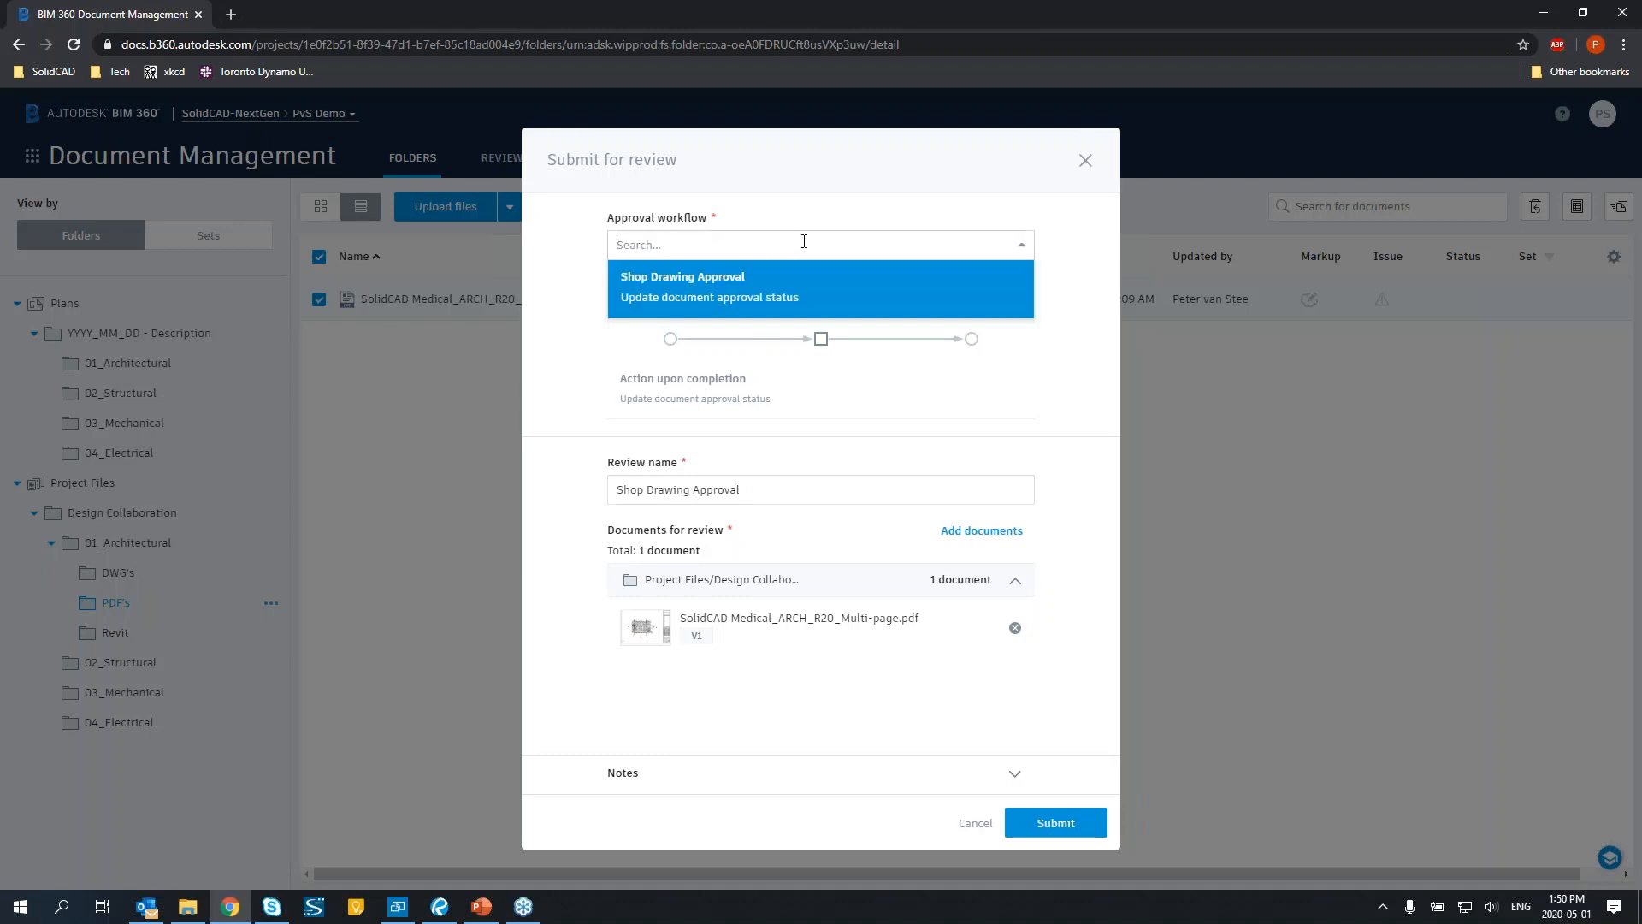
left_click(751, 313)
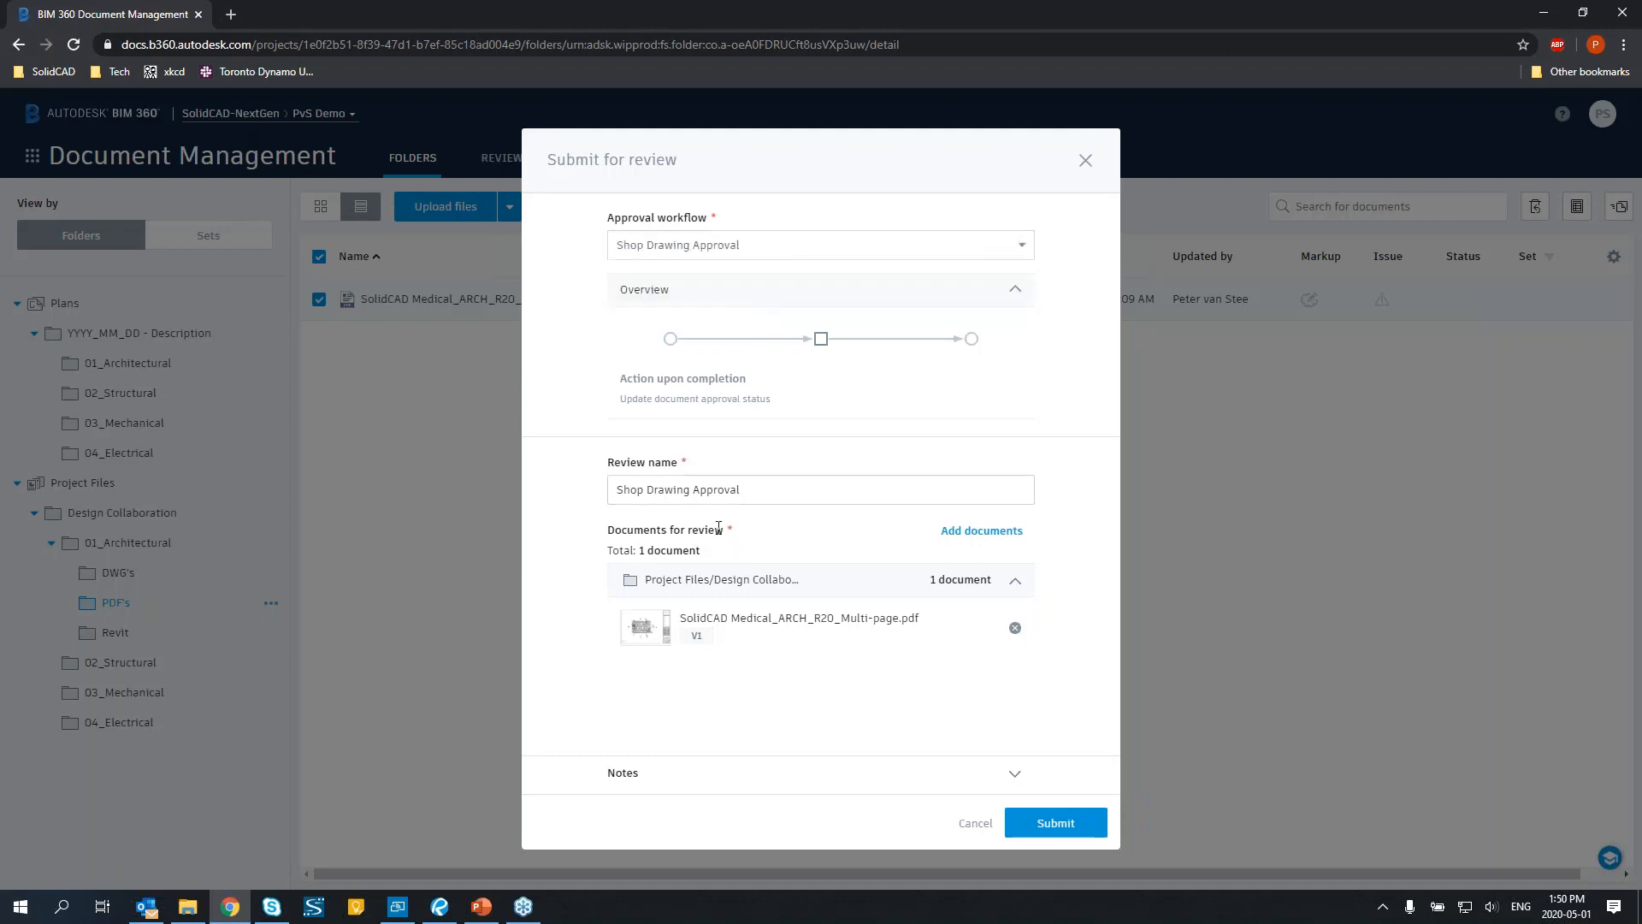
Submit the multi-page PDF for review under the review name Shop Drawing Approval.
left_click(784, 488)
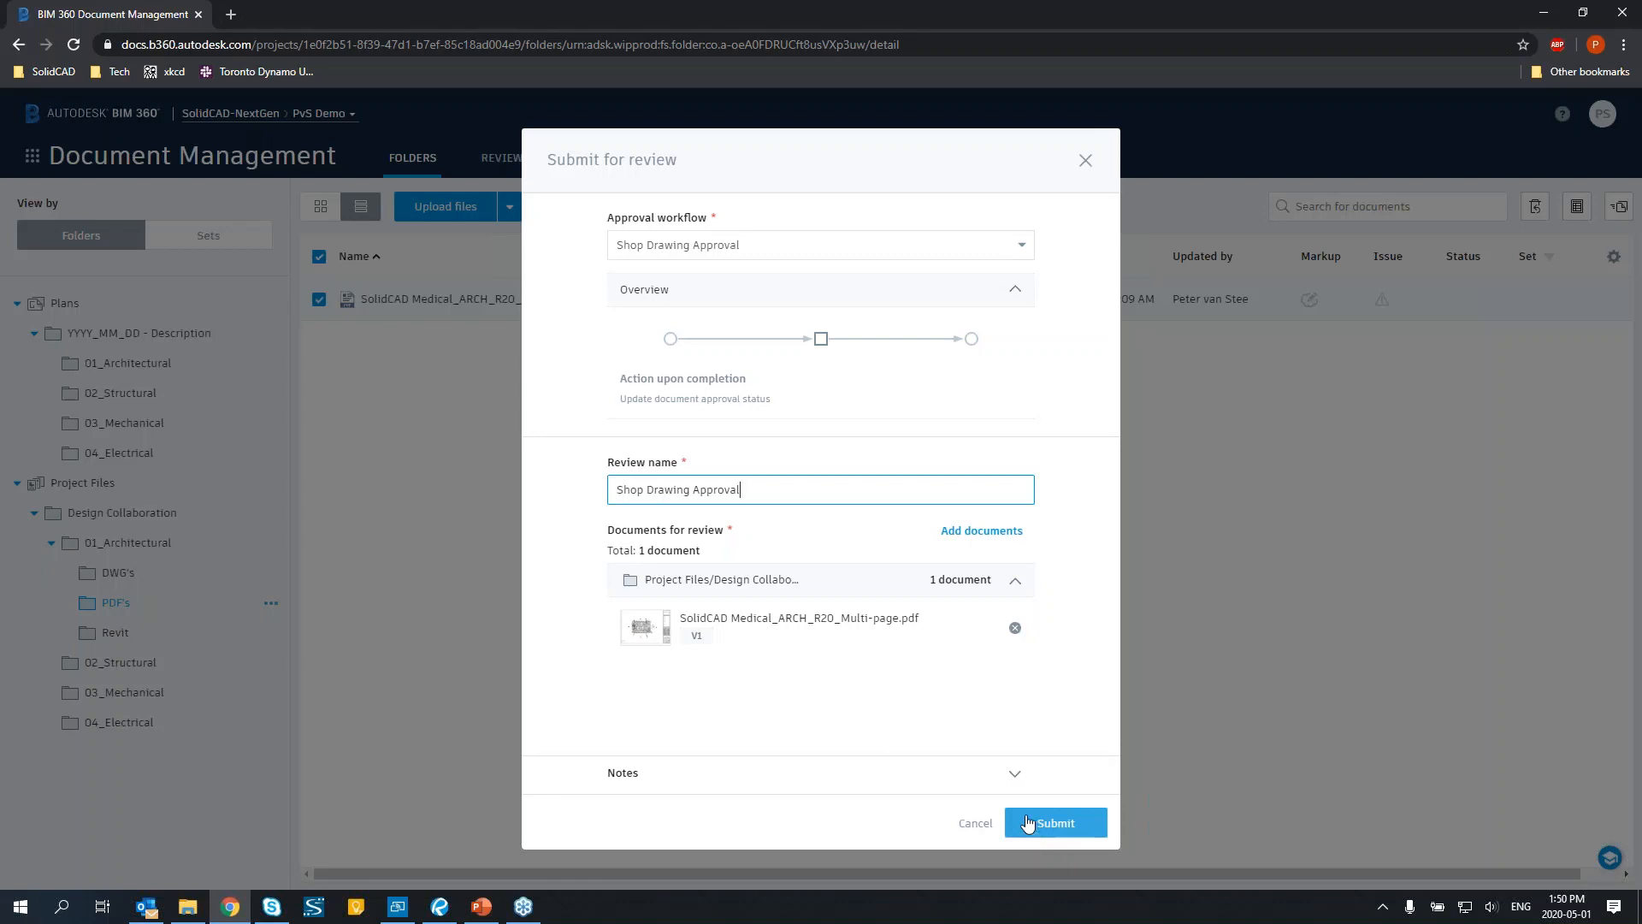
mouse_move(684, 245)
left_mouse_down()
mouse_move(751, 242)
mouse_move(657, 244)
left_mouse_up()
left_click(691, 245)
left_click(674, 243)
left_click(565, 268)
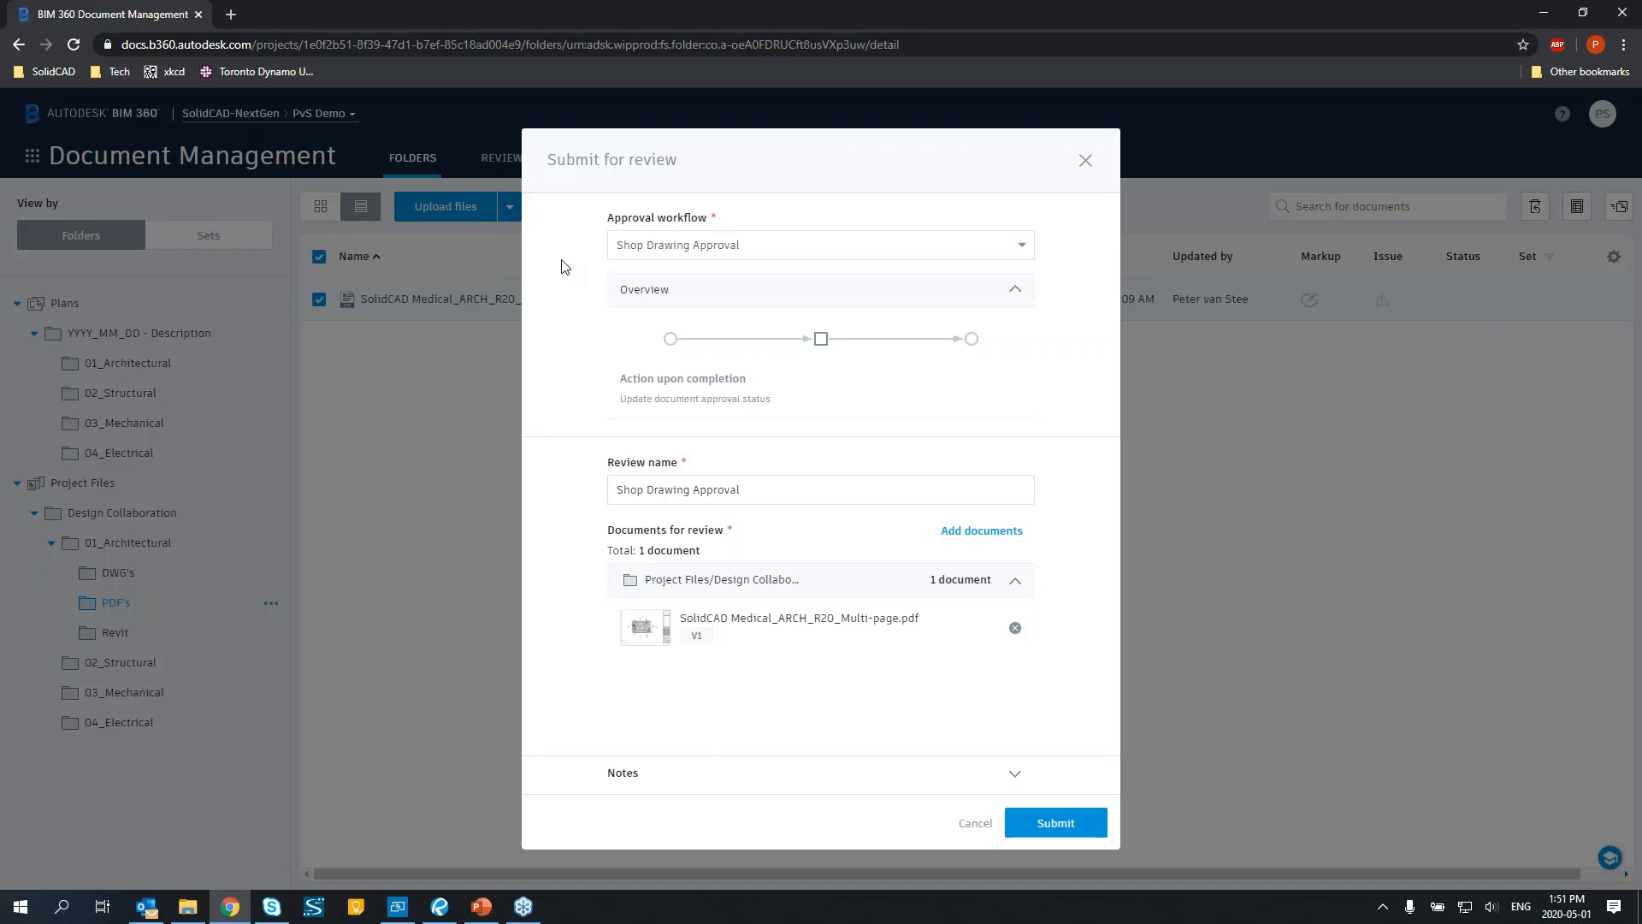
left_click(1029, 824)
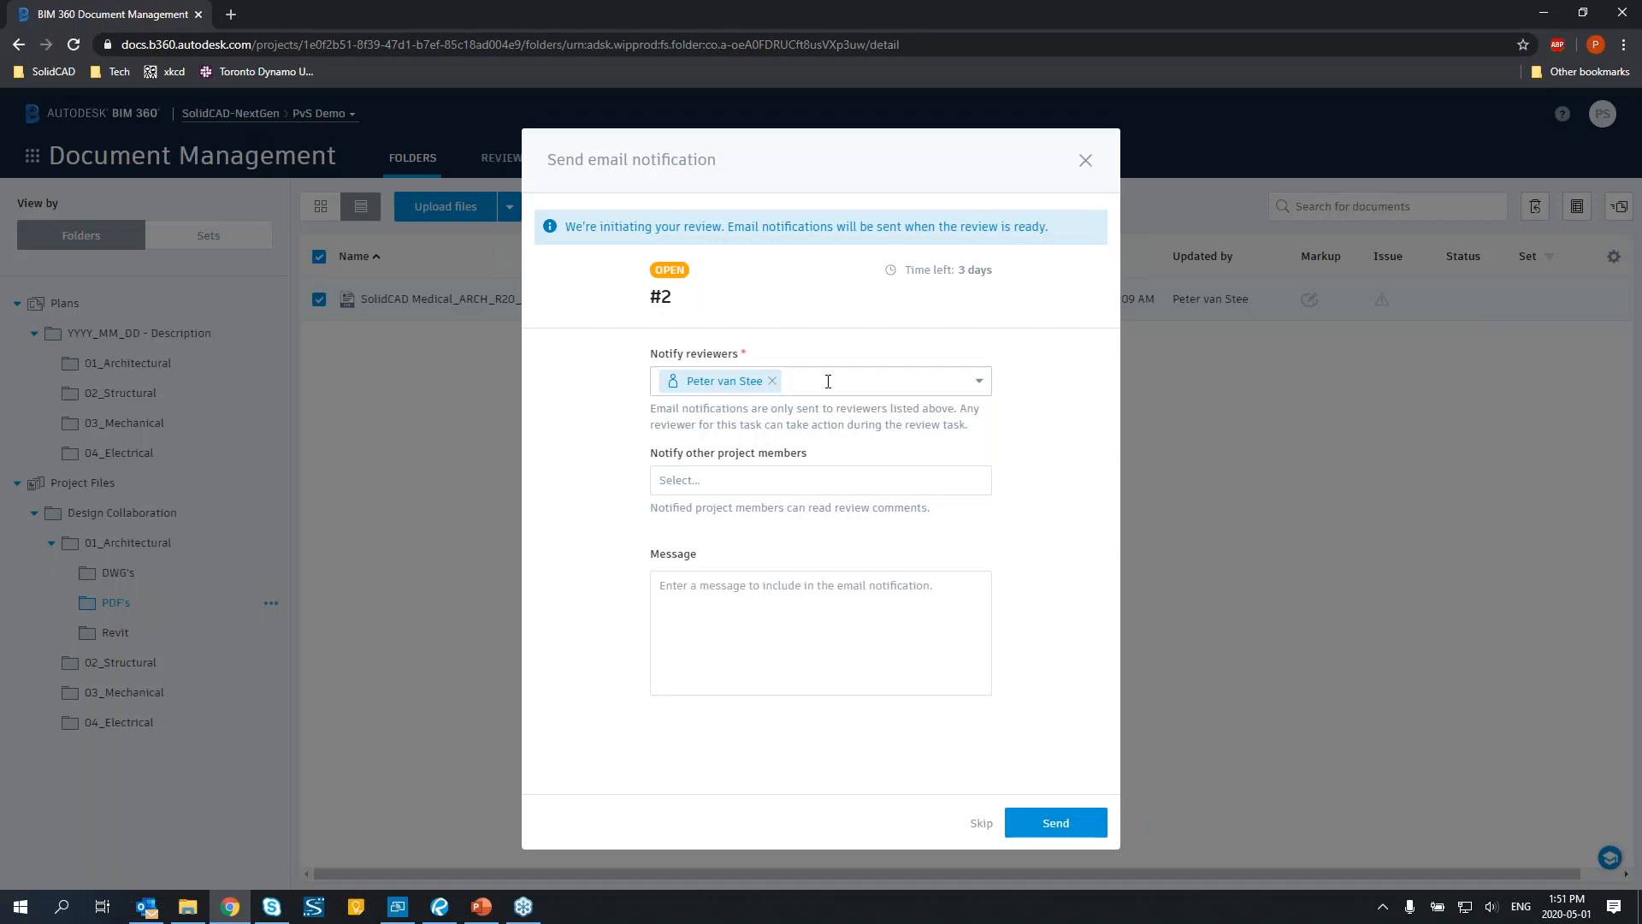
Look at the other project members who can be notified and send the email notification to the preselected reviewer only.
left_click(715, 480)
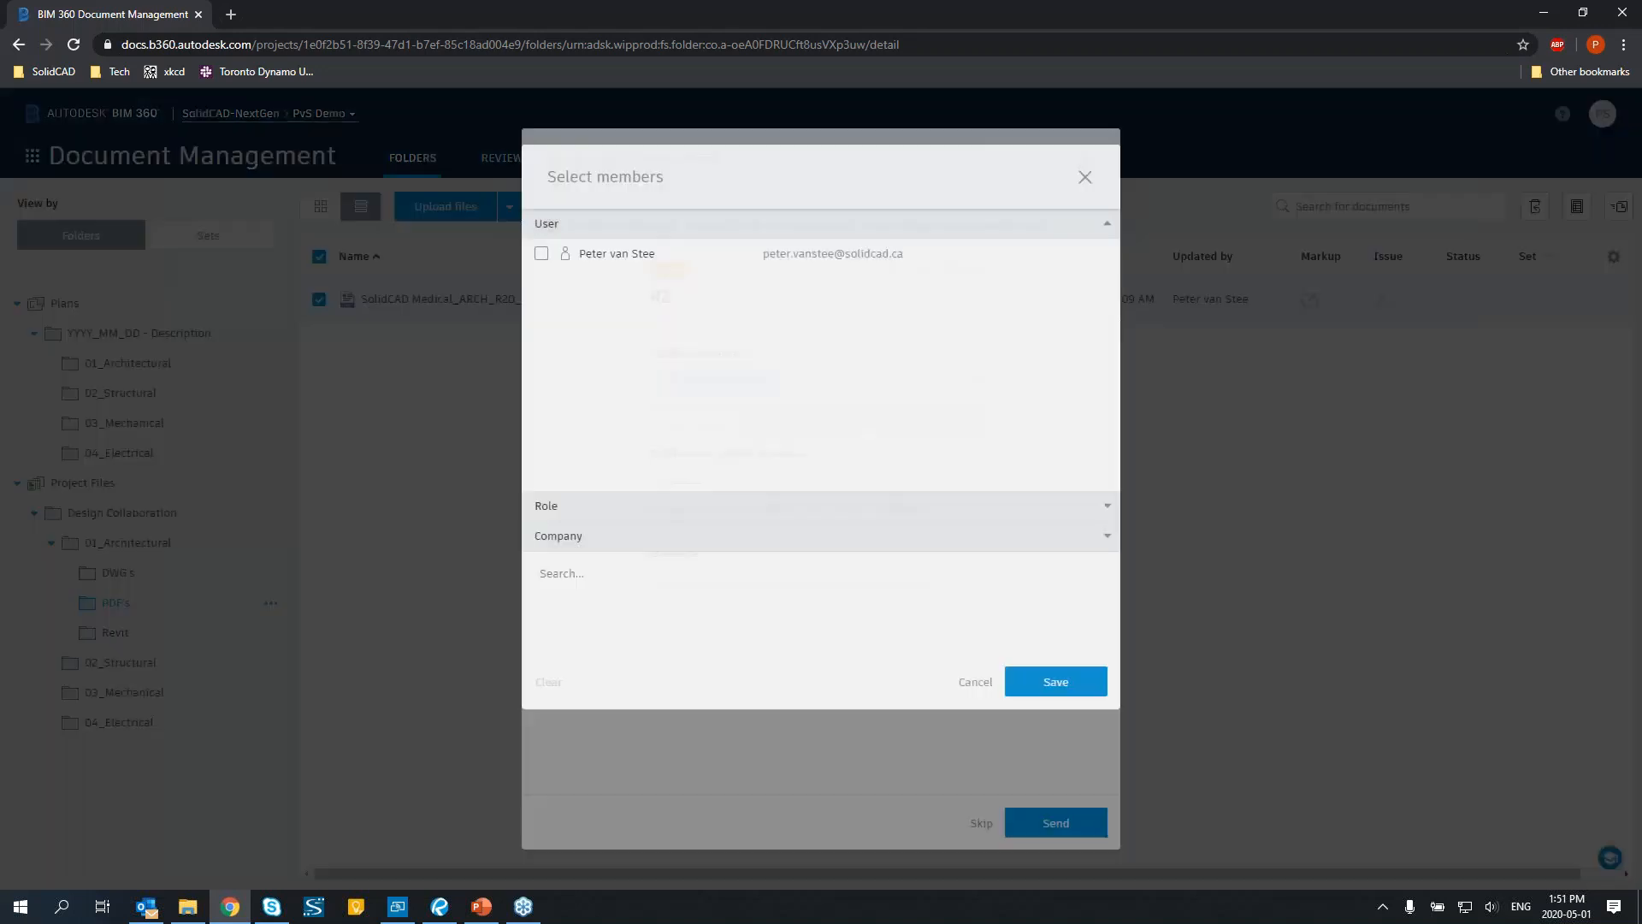
left_click(975, 744)
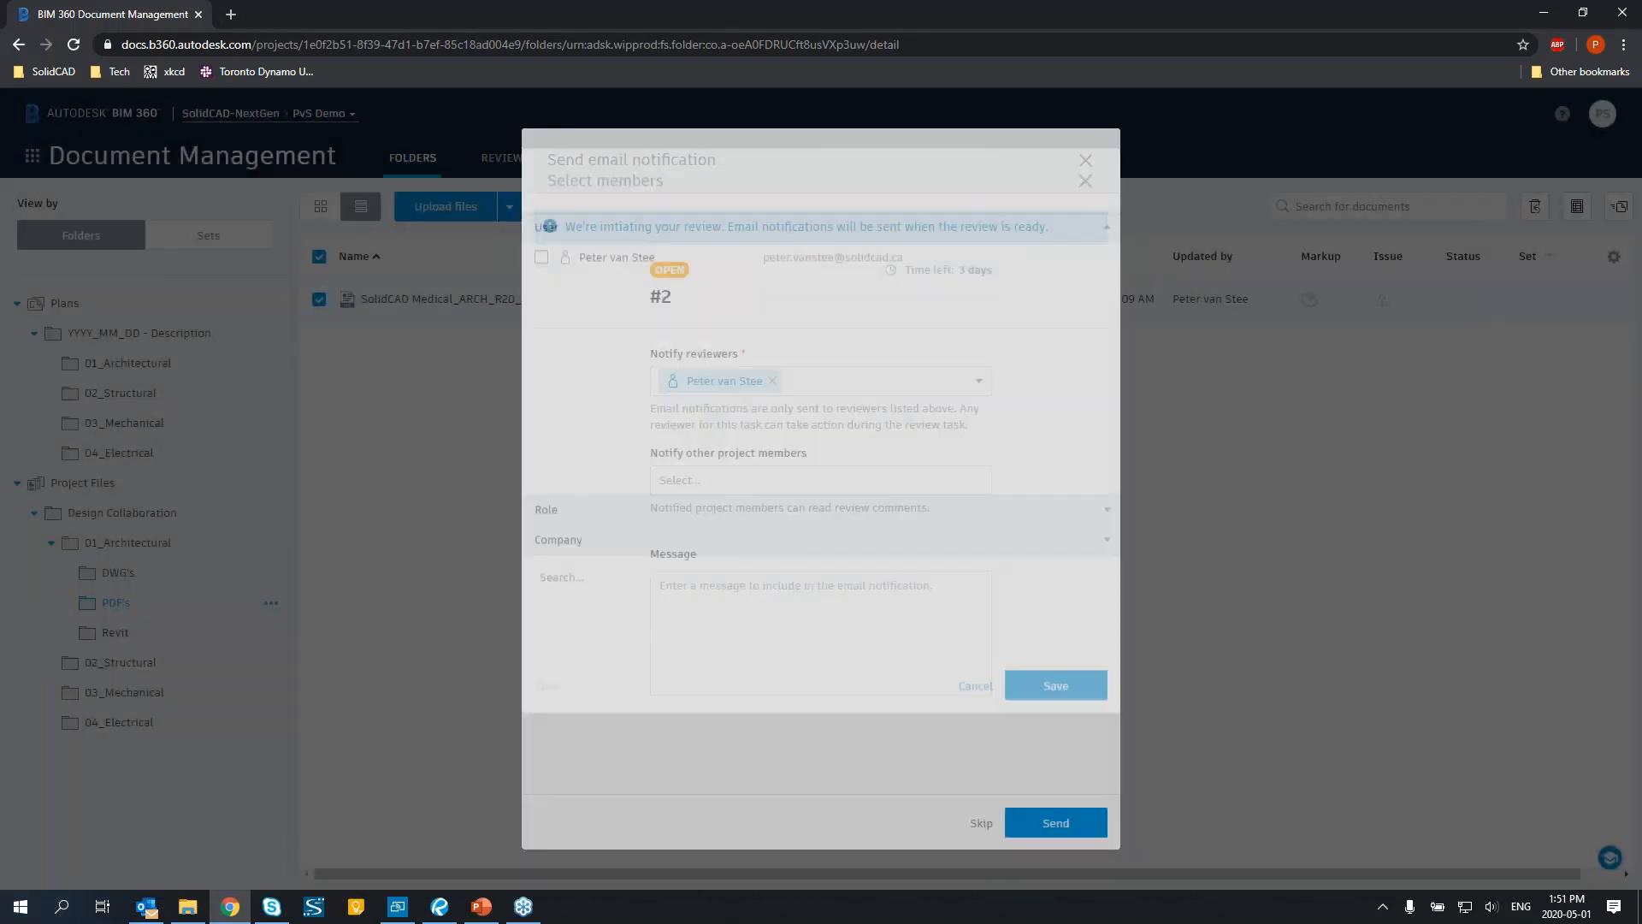
left_click(764, 652)
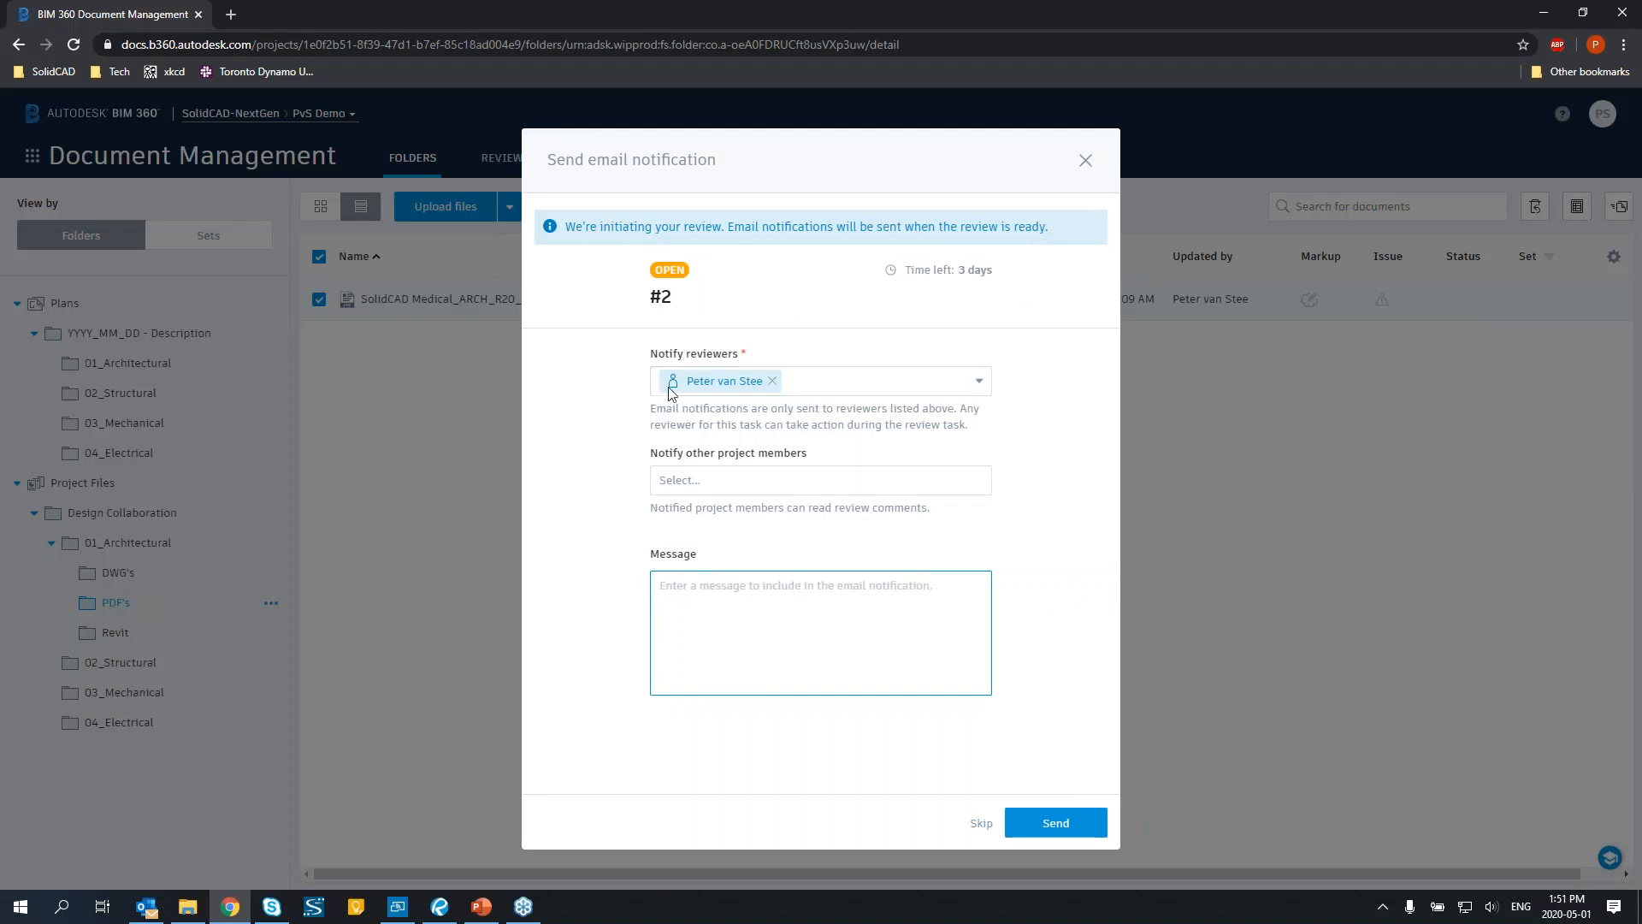
left_click_drag(906, 269, 987, 267)
left_click(999, 290)
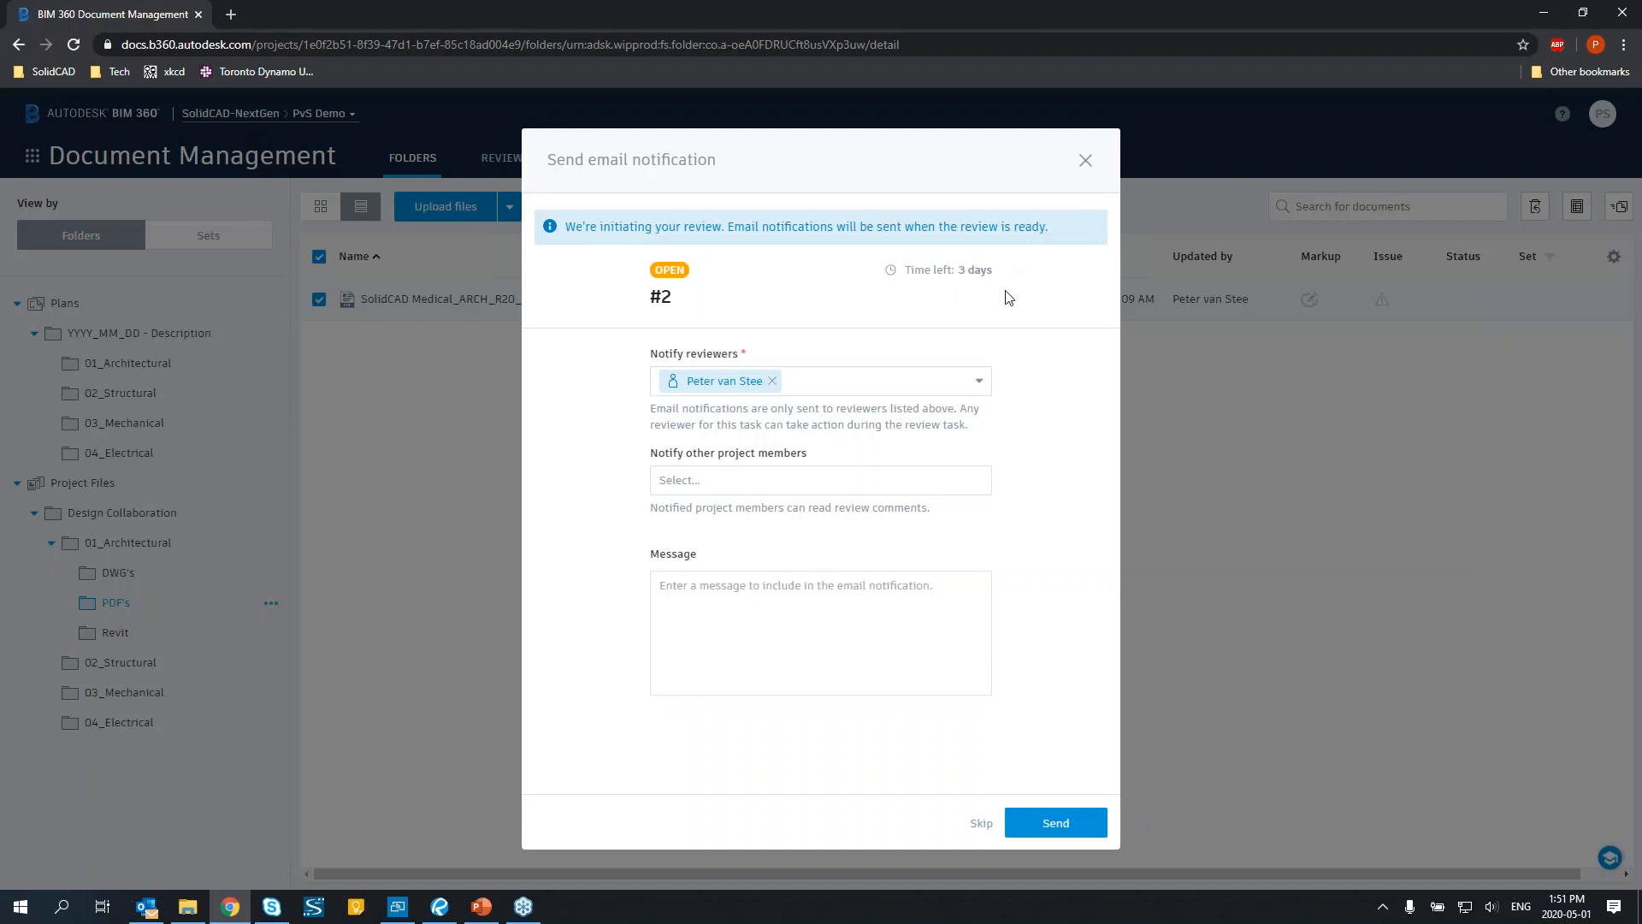
left_click(1032, 823)
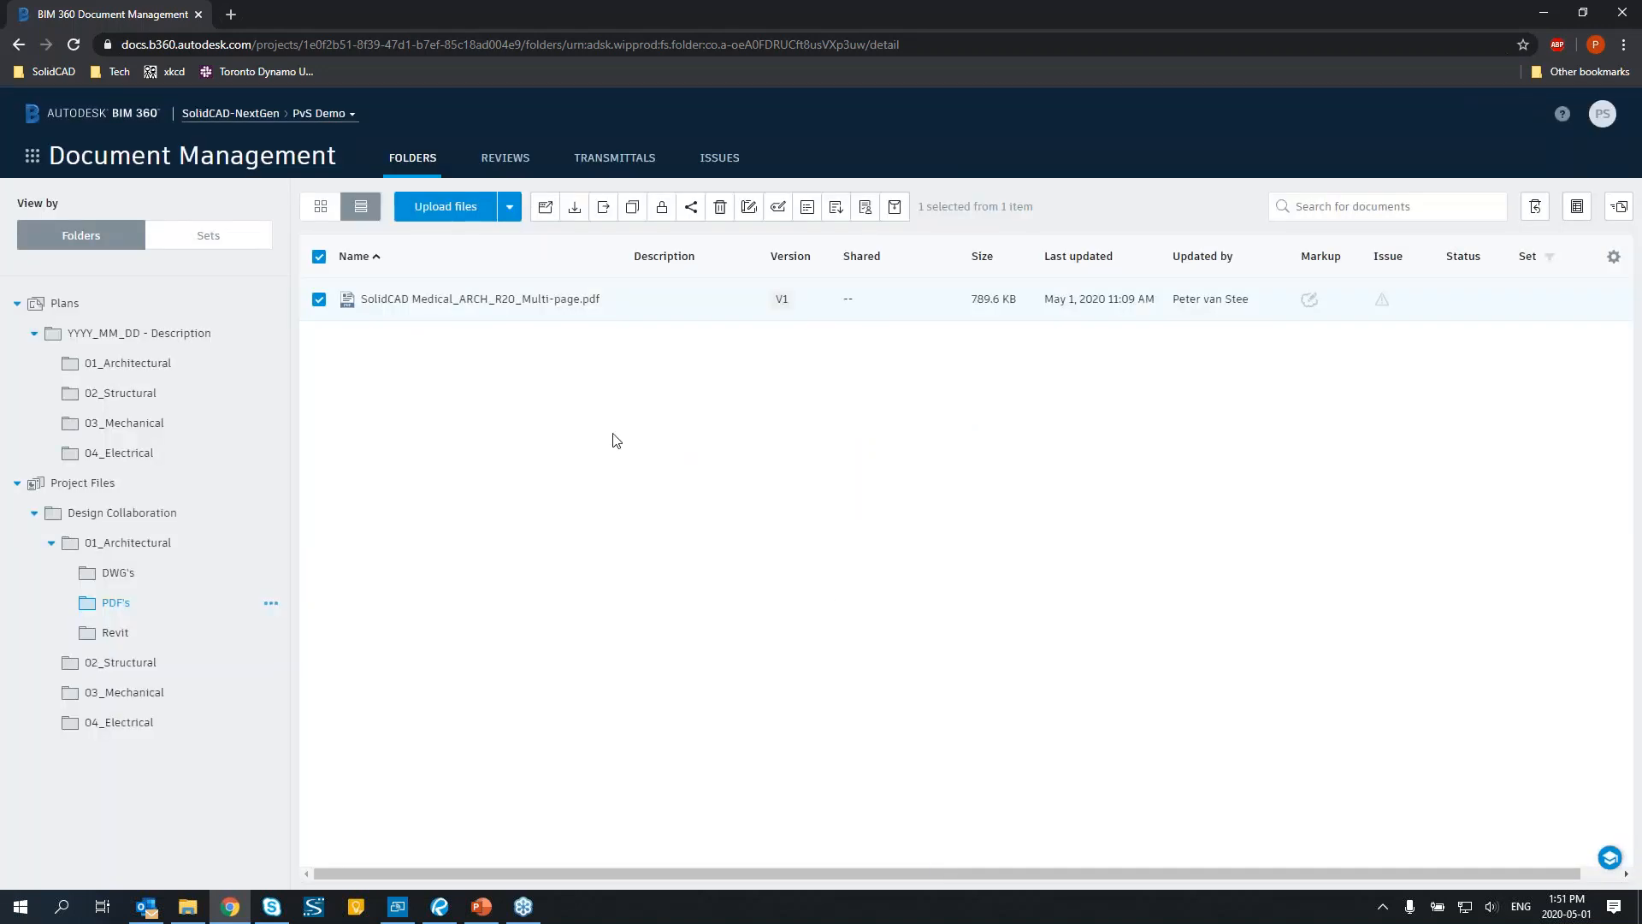
Open the Shop Drawing Approval review with ID 2 and start its final review.
left_click(507, 161)
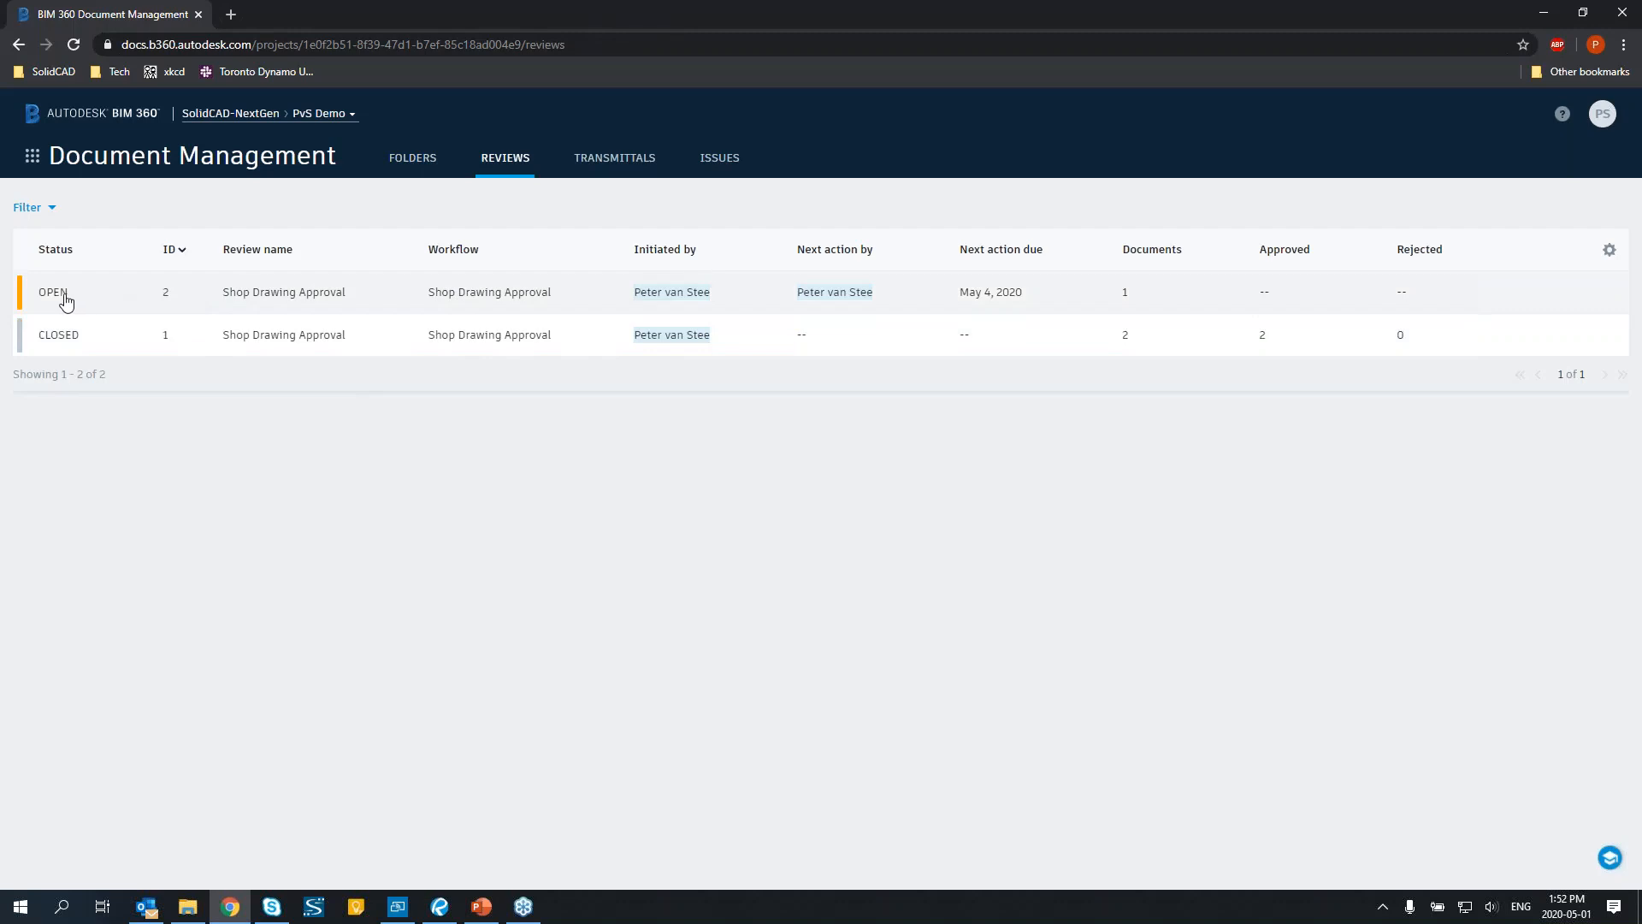
left_click(307, 291)
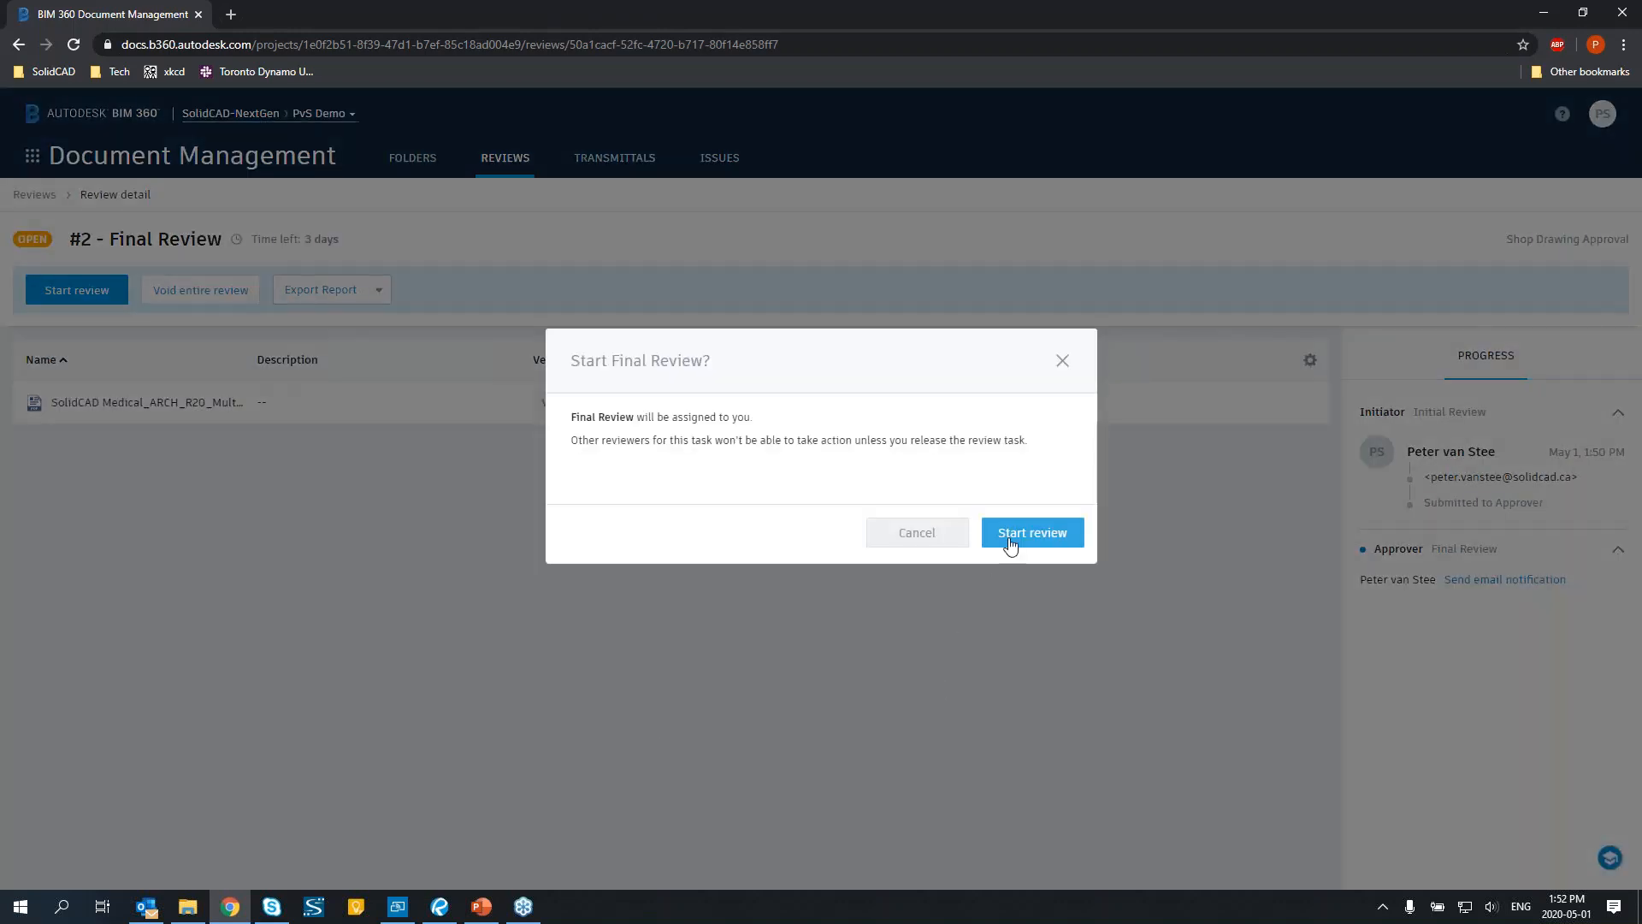
left_click(1018, 533)
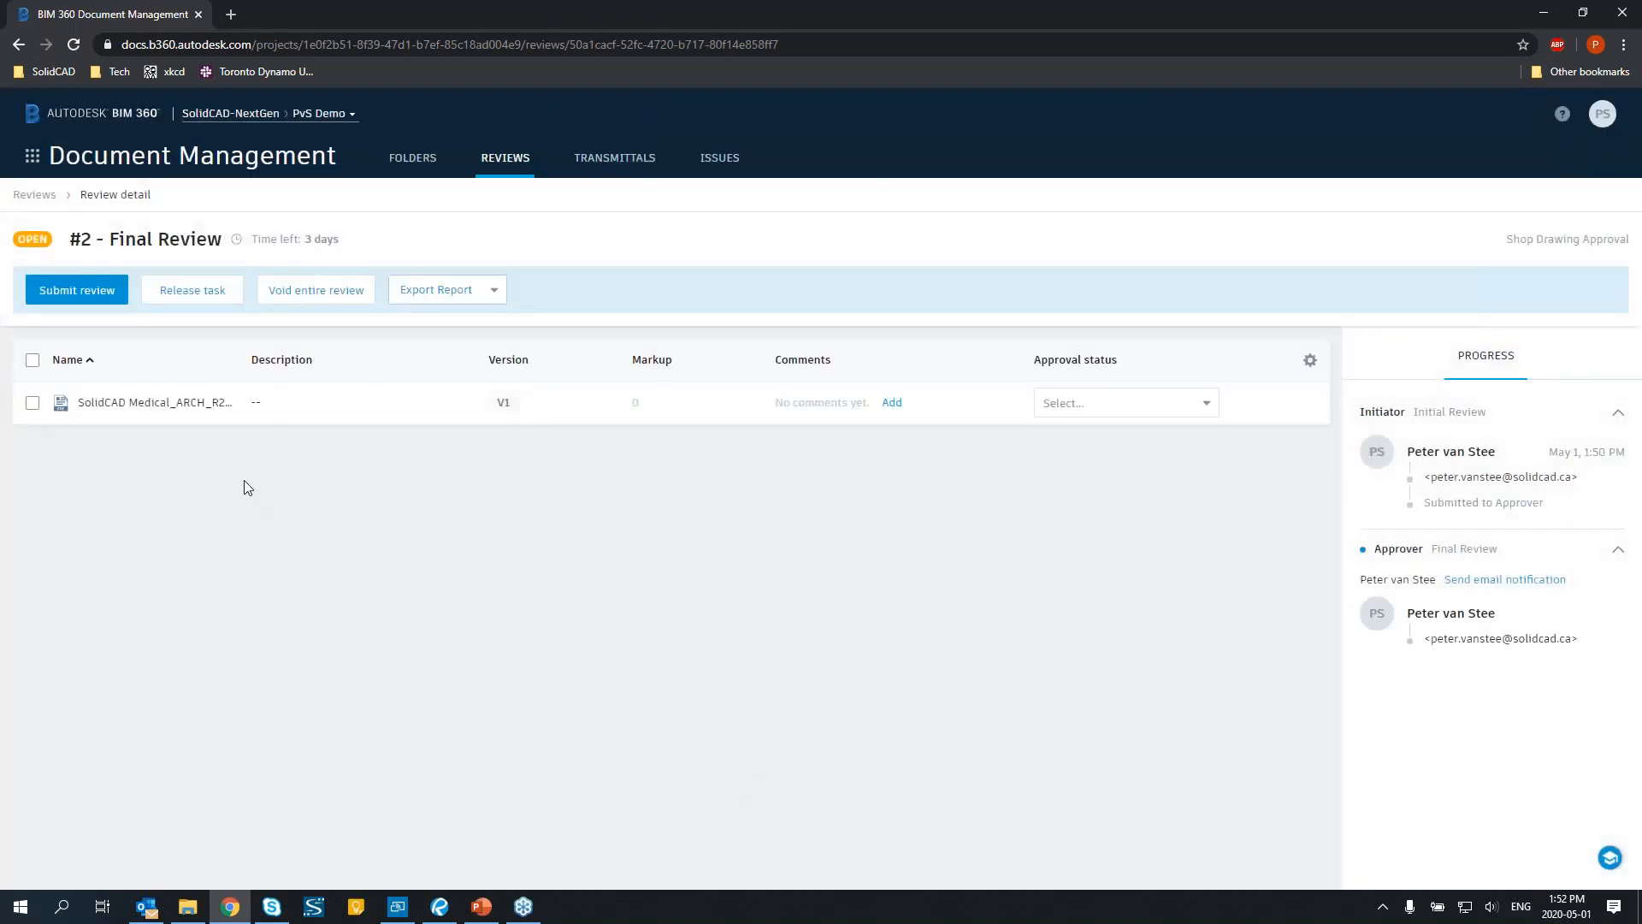
Open the PDF under review and save a red cloud markup around the entry on the ground floor plan.
left_click(102, 404)
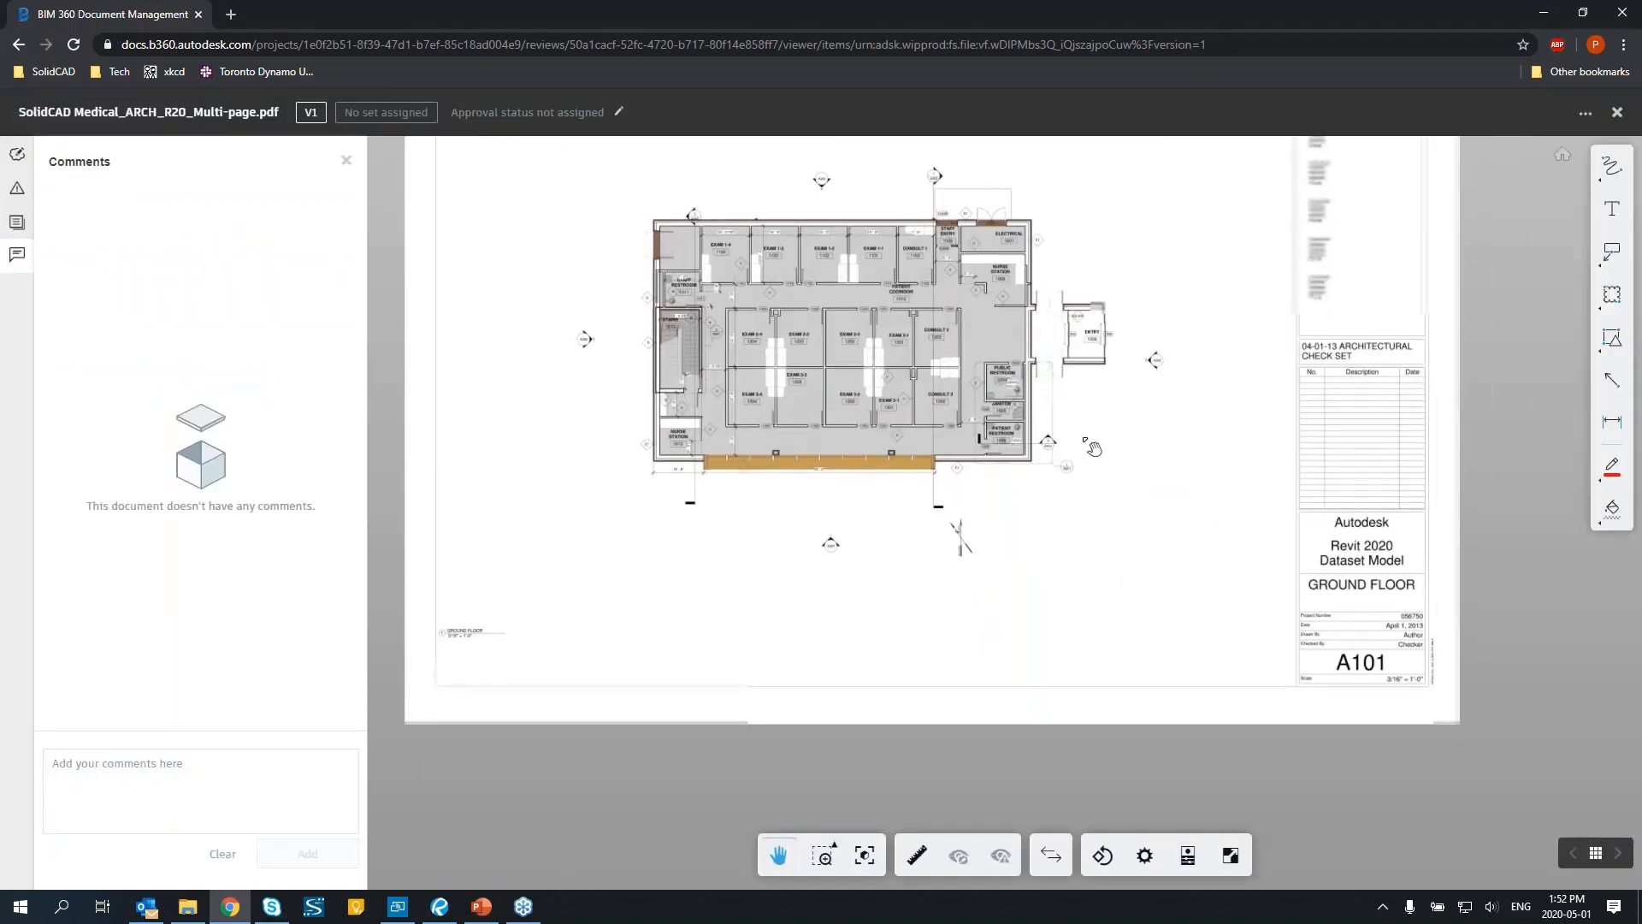
left_click(1608, 297)
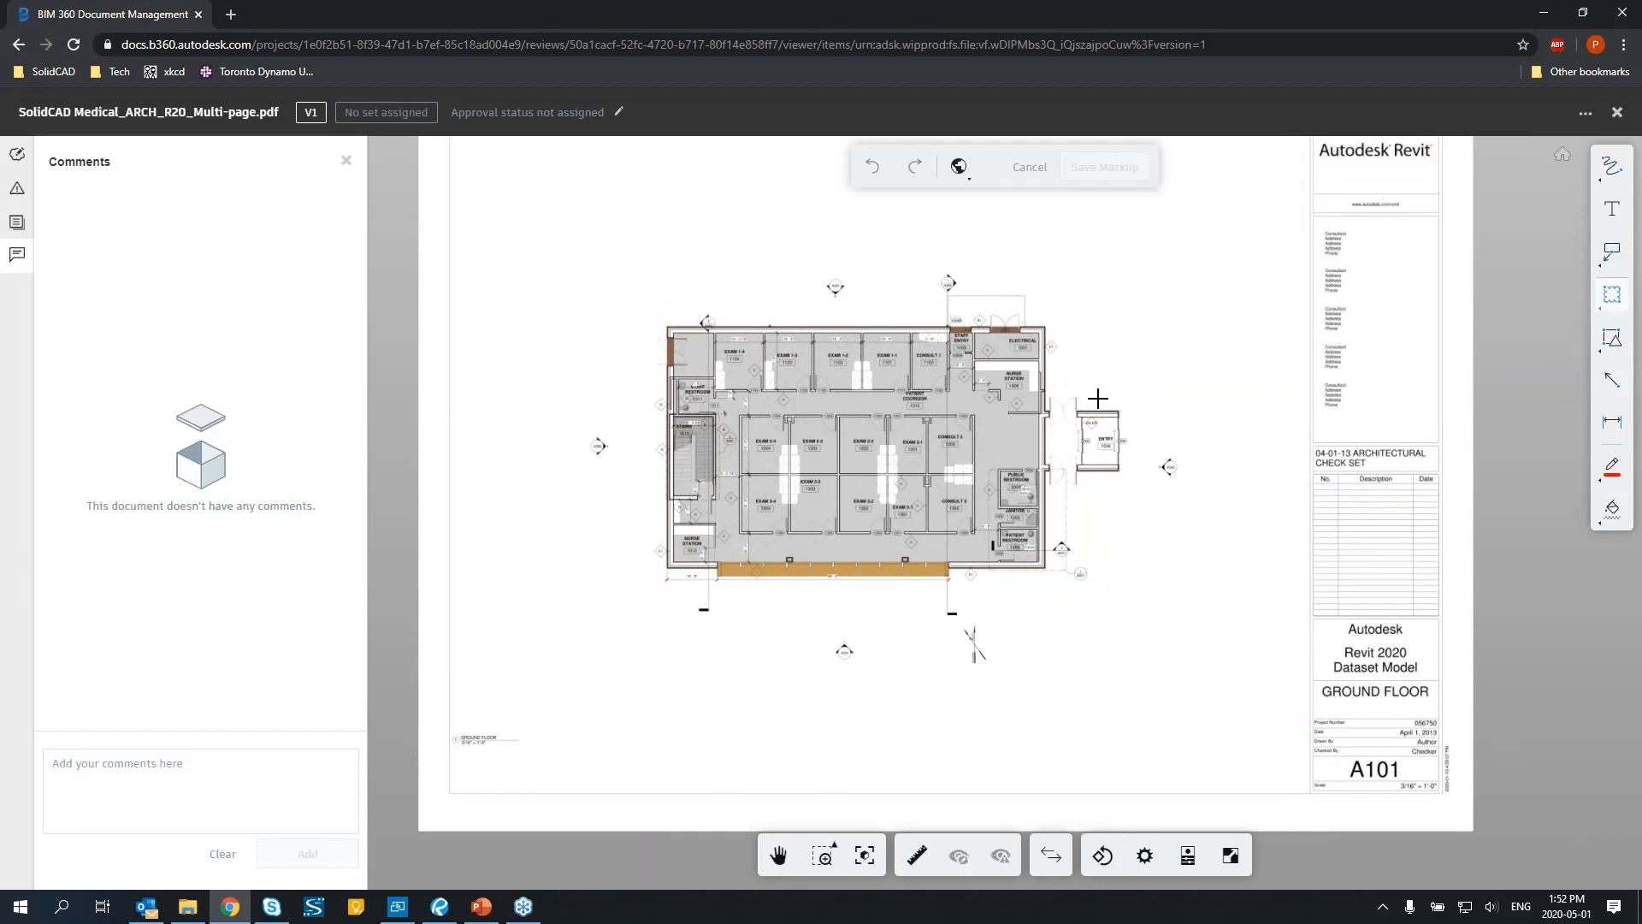
mouse_move(1064, 387)
left_mouse_down()
mouse_move(1083, 407)
mouse_move(1169, 420)
mouse_move(1110, 526)
mouse_move(1109, 496)
left_mouse_up()
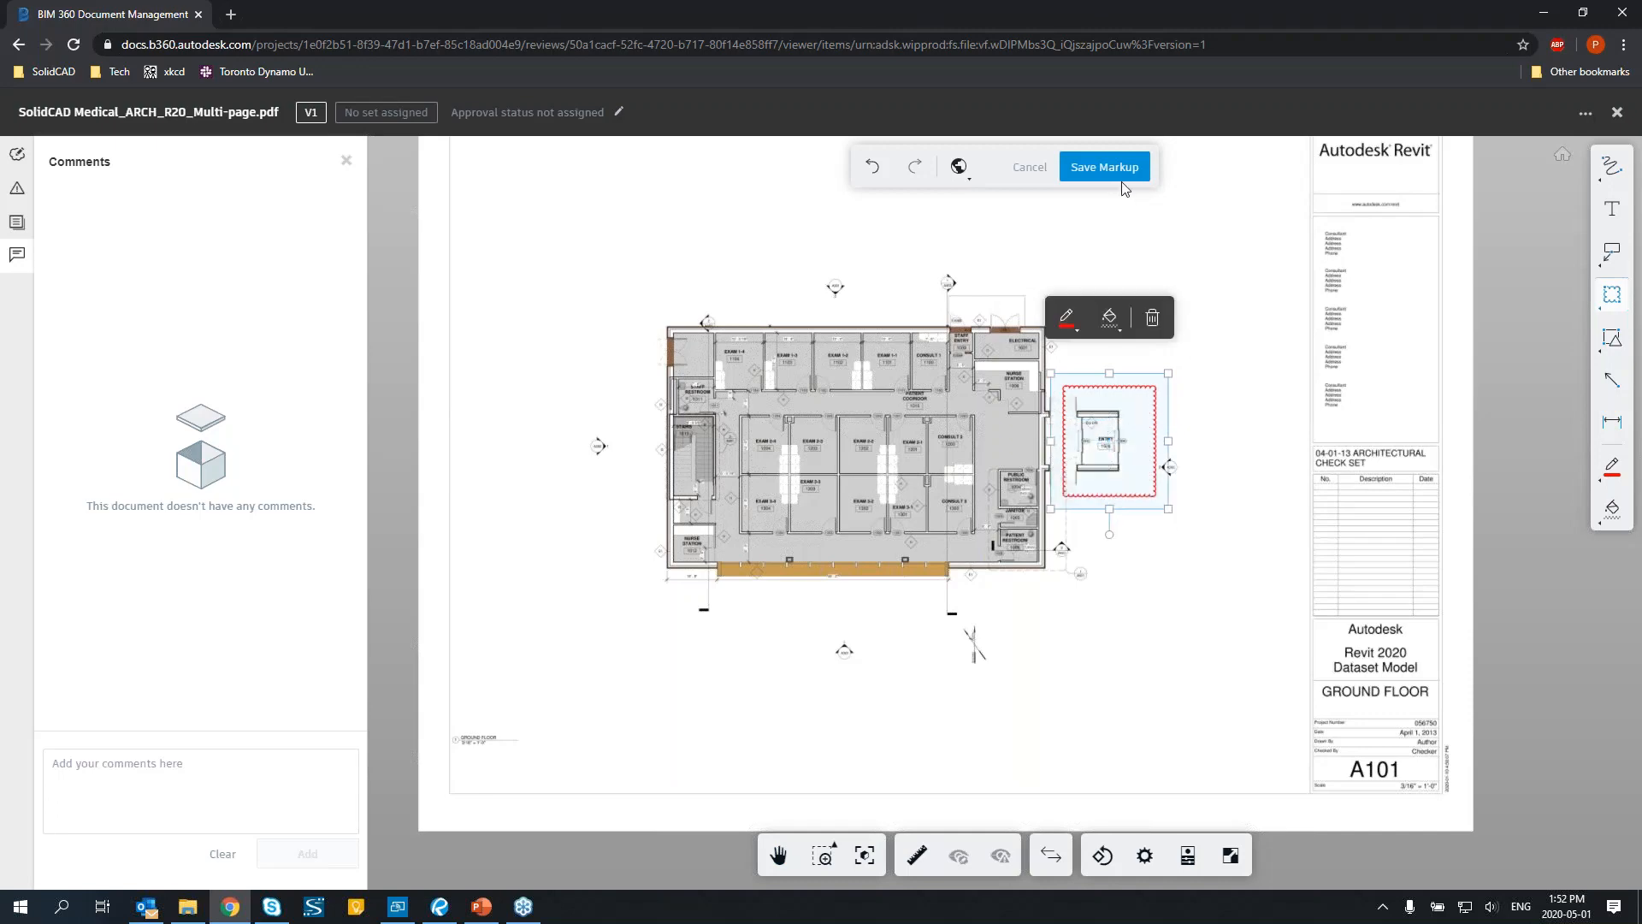
left_click(1104, 167)
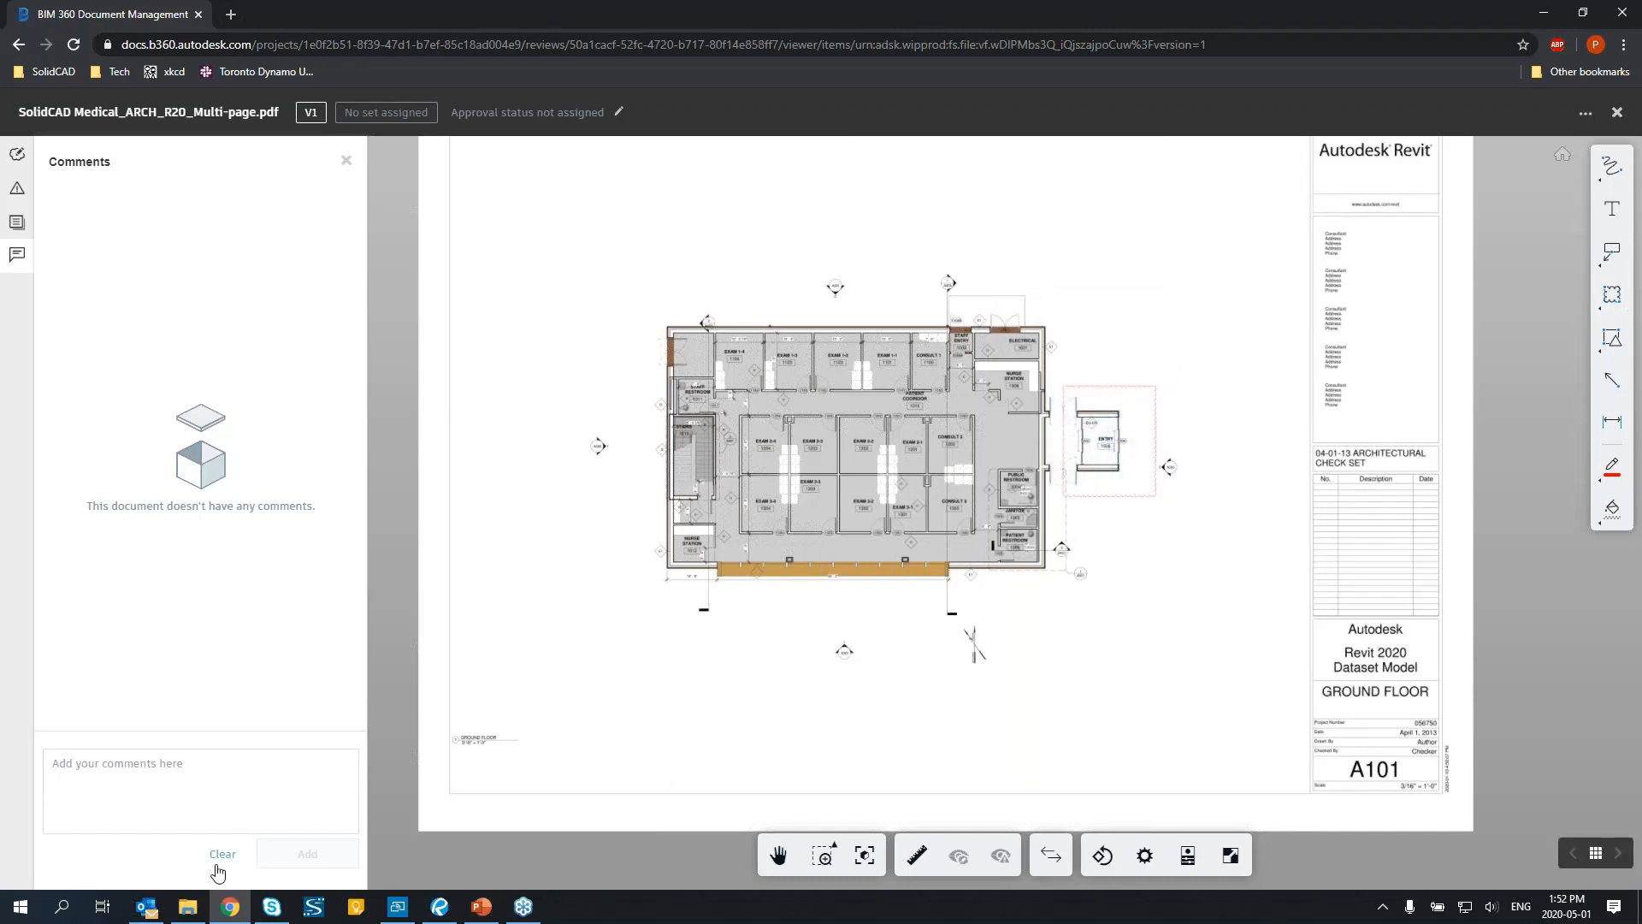
Add the comment "comments" to the PDF under review and close the document.
left_click(223, 804)
type("commenta")
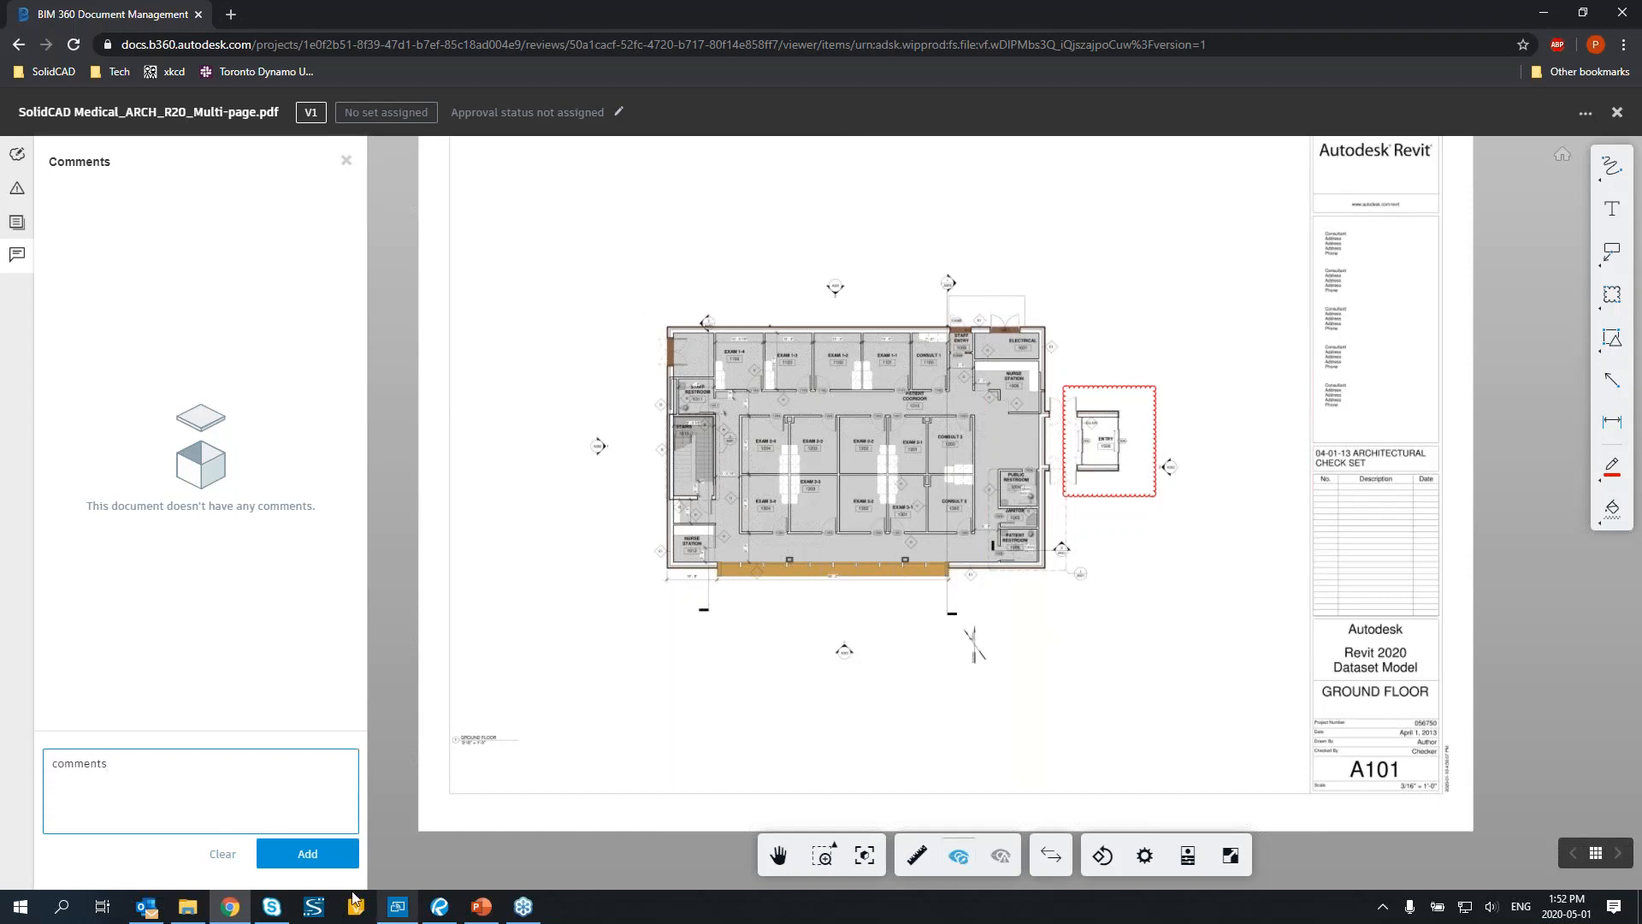
left_click(346, 854)
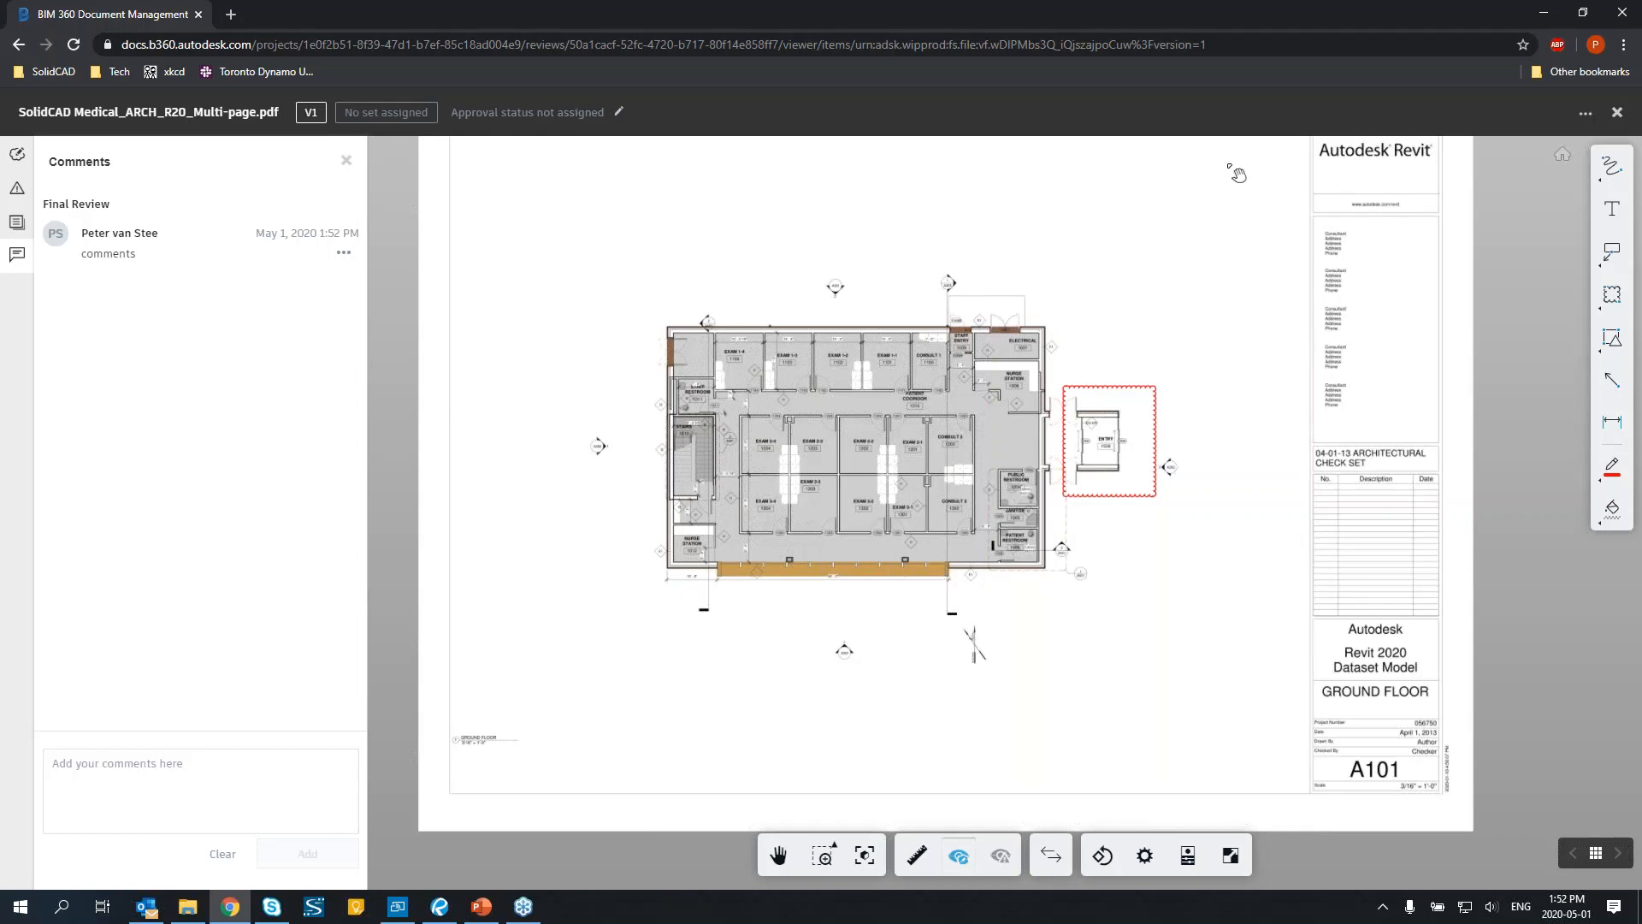
left_click(1618, 112)
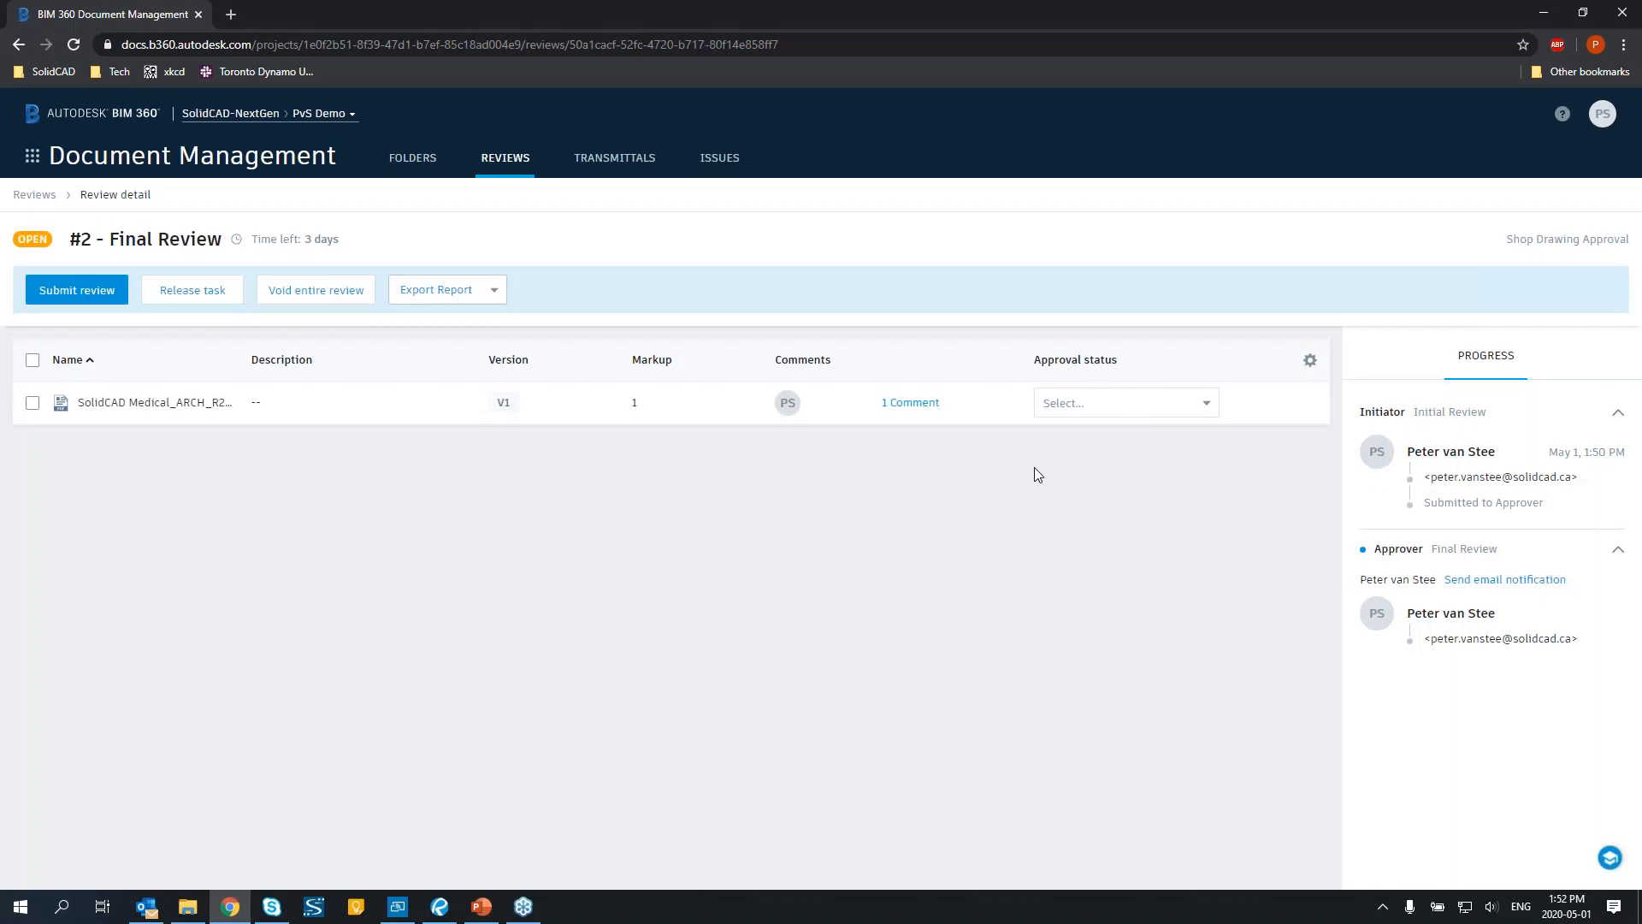
Submit the final review with the PDF's approval status set to Rejected and return to the project folders.
left_click(1187, 410)
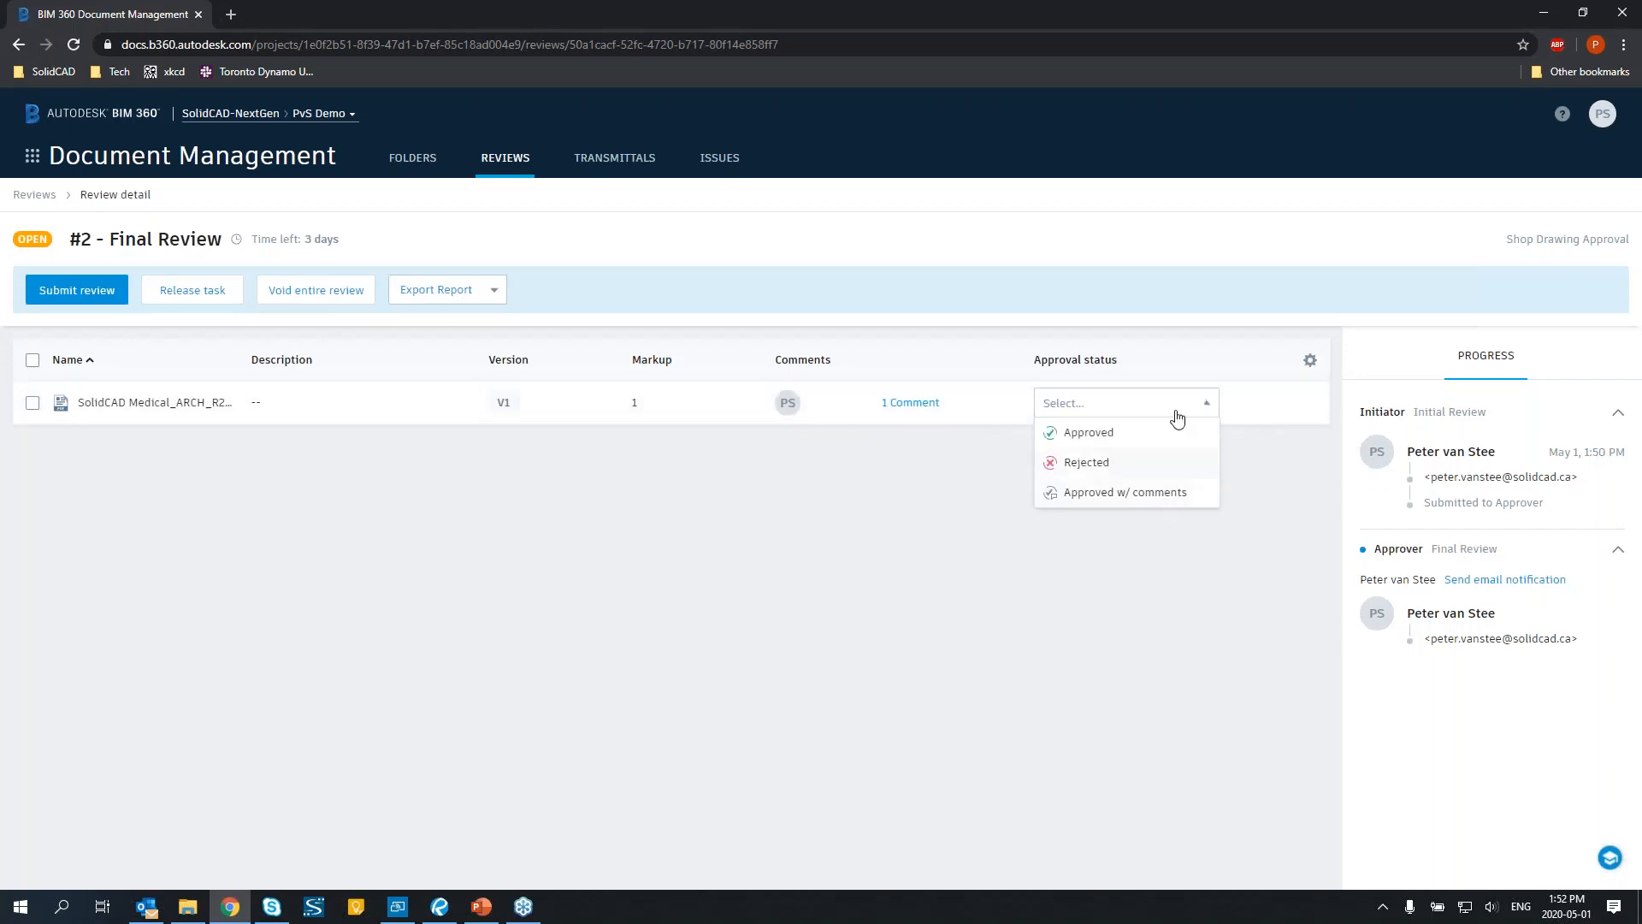
left_click(1125, 473)
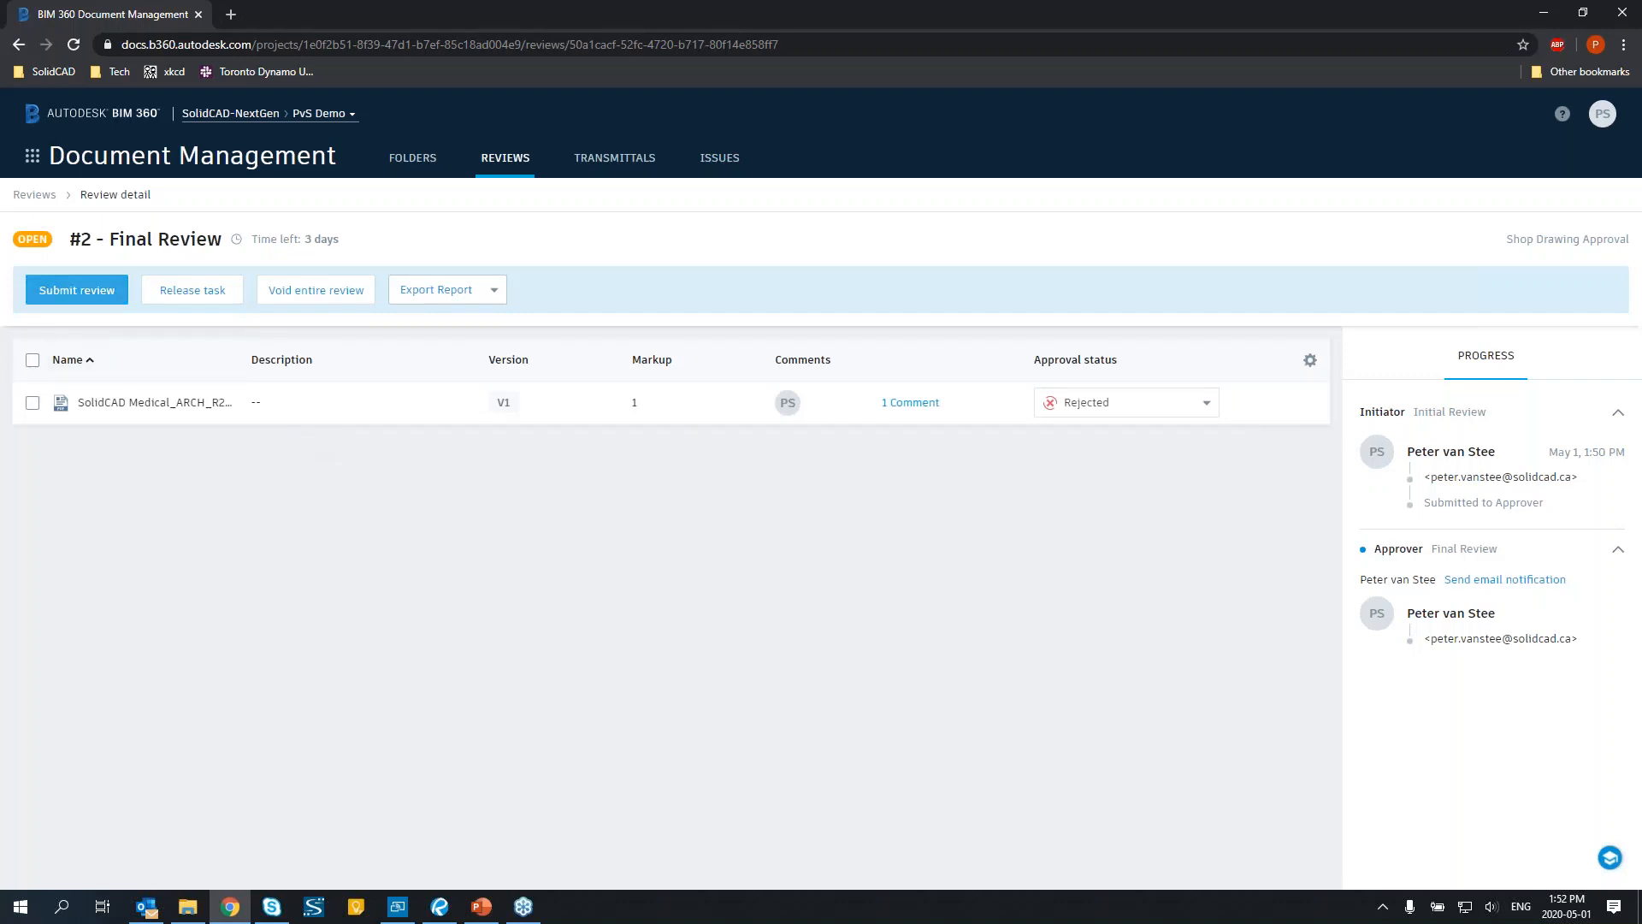
left_click(77, 290)
left_click(1056, 823)
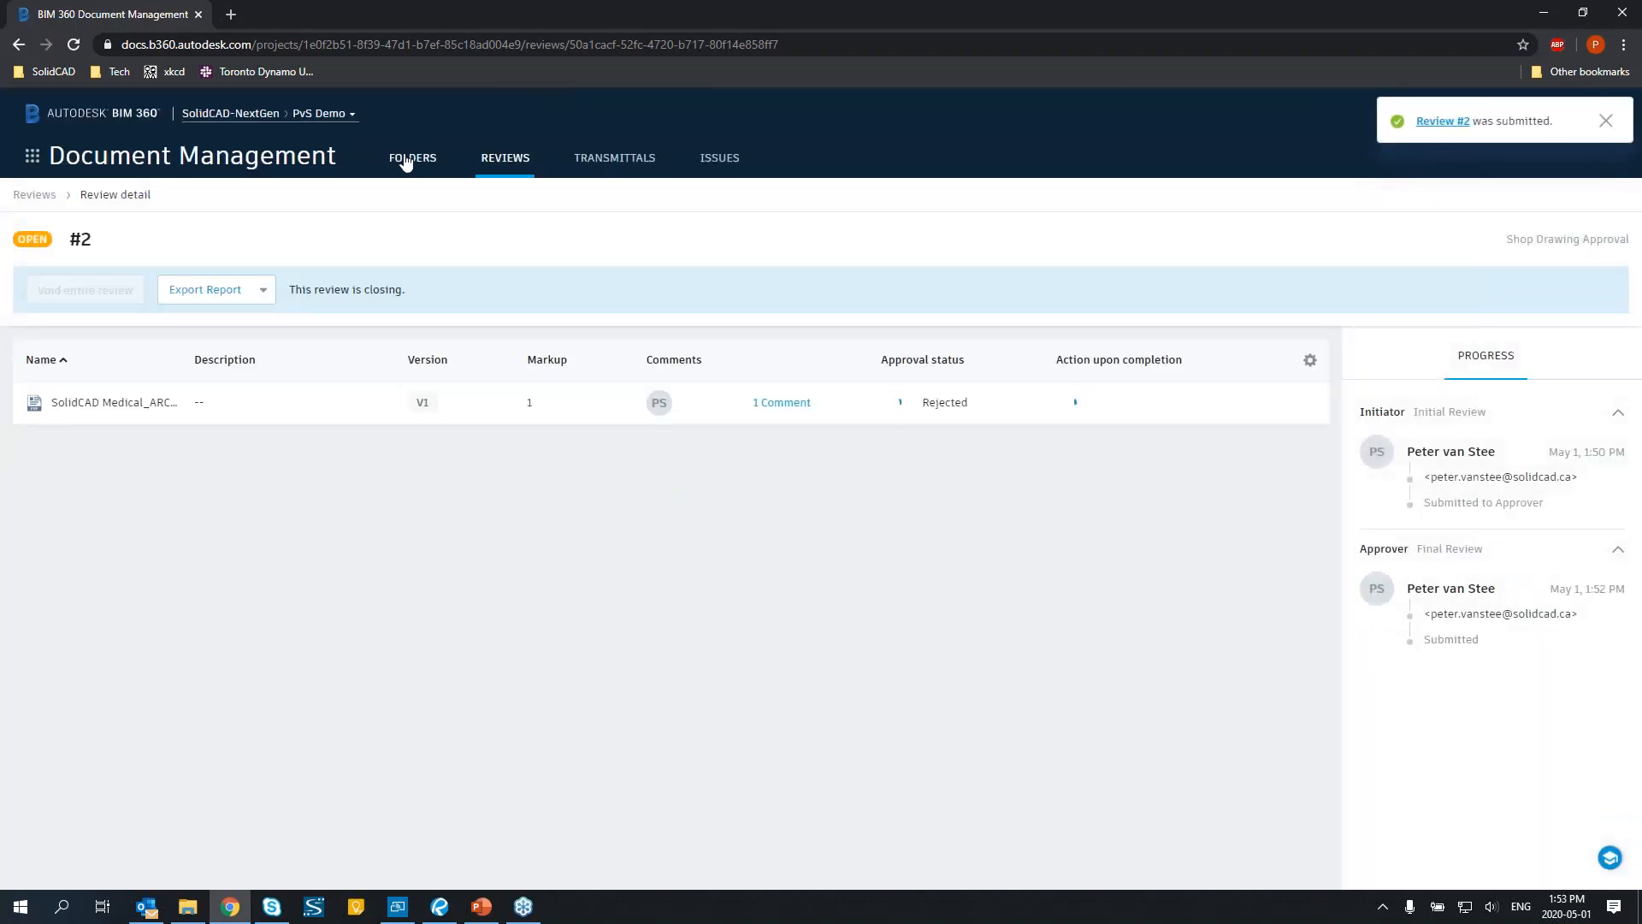
left_click(412, 158)
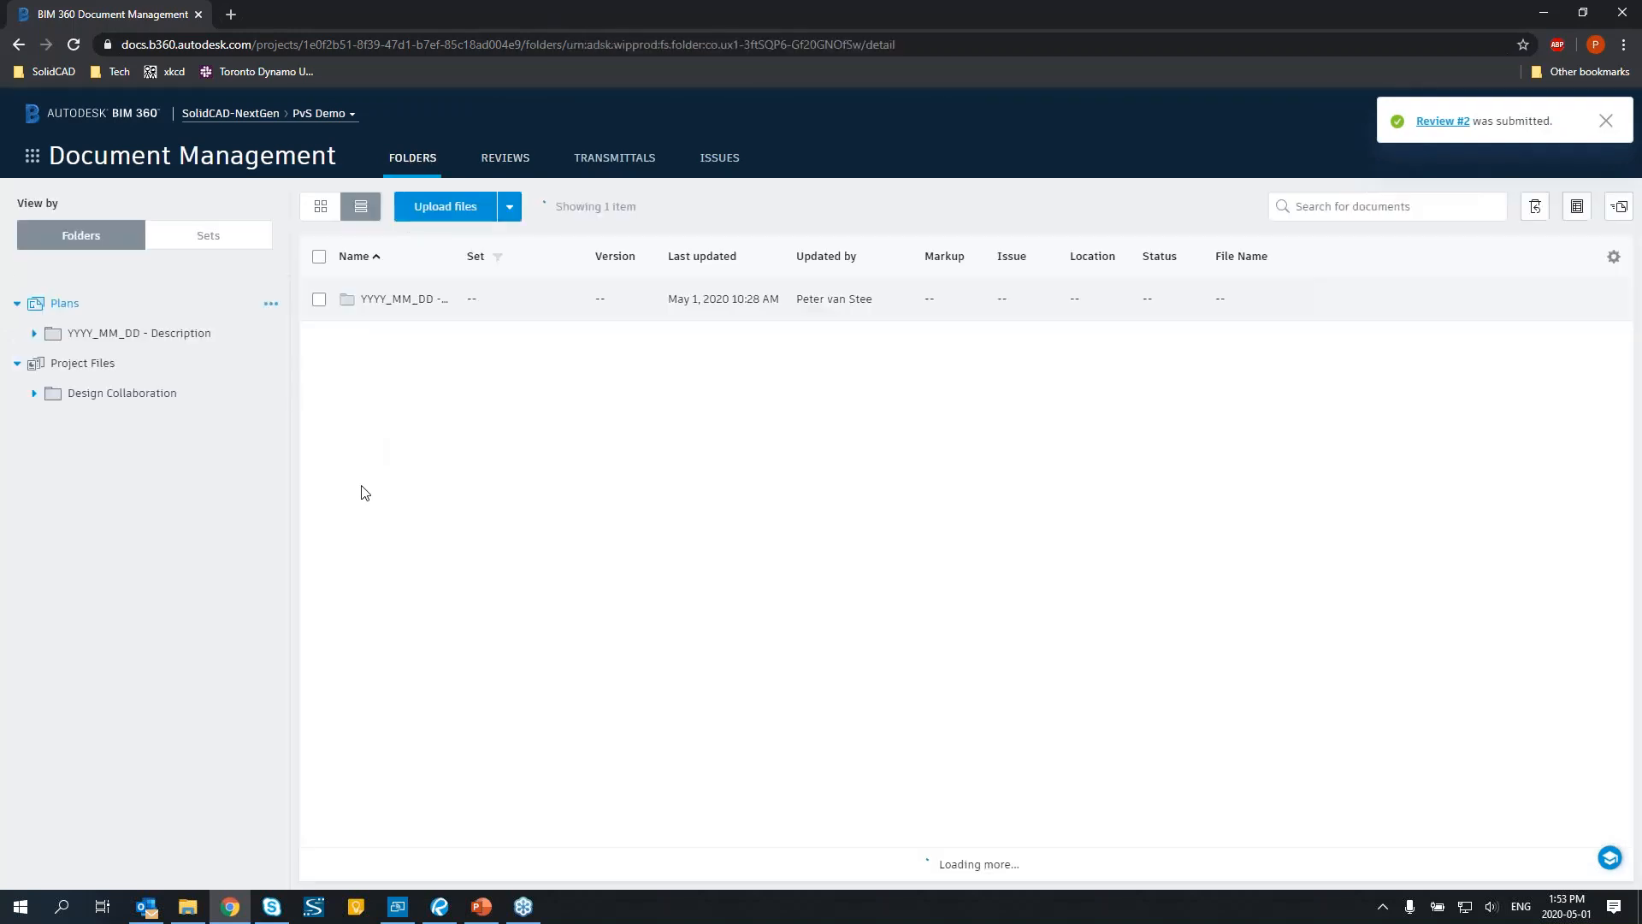
Open the PDF's folder under 01_Architectural in Design Collaboration and select SolidCAD Medical_ARCH_R20_Multi-page.pdf.
left_click(35, 393)
left_click(129, 422)
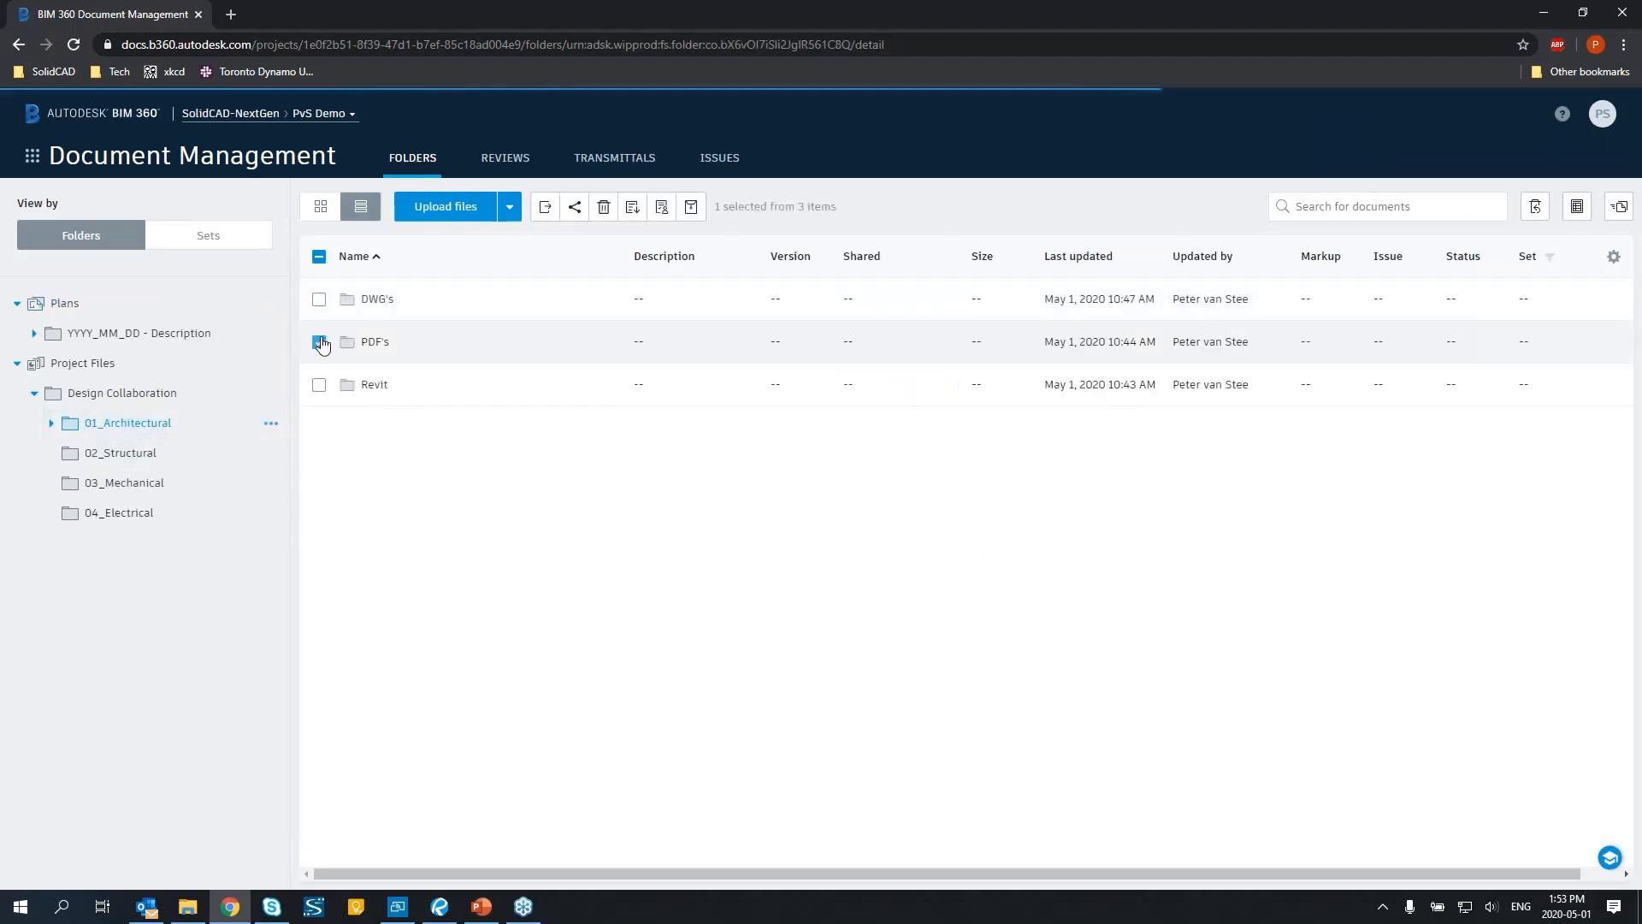
left_click(381, 343)
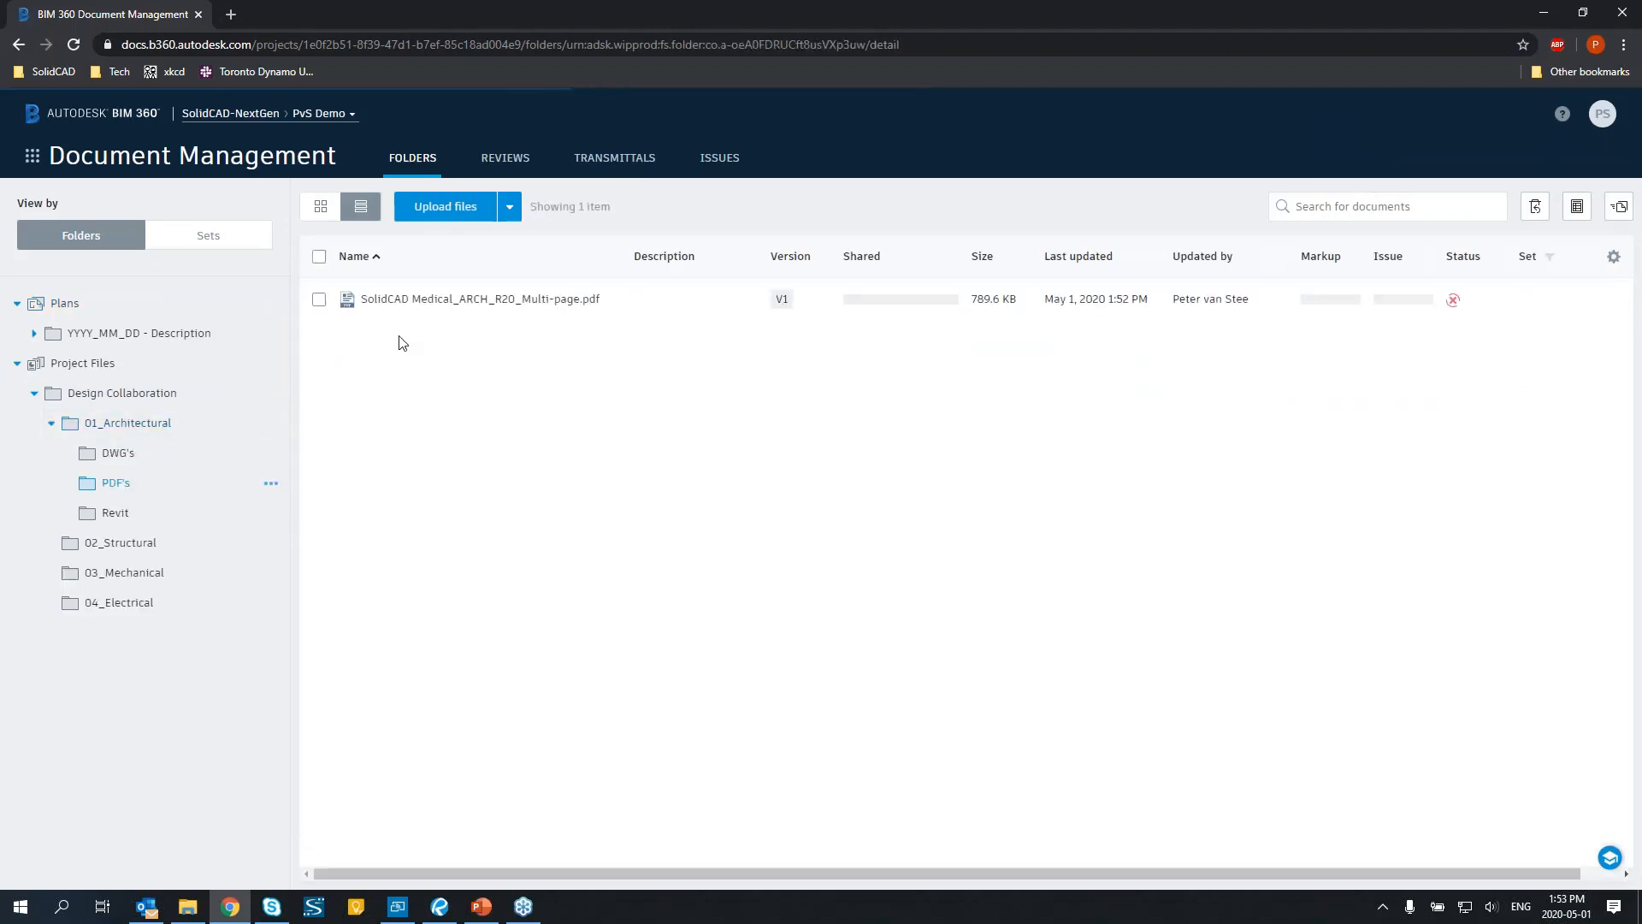
left_click(319, 300)
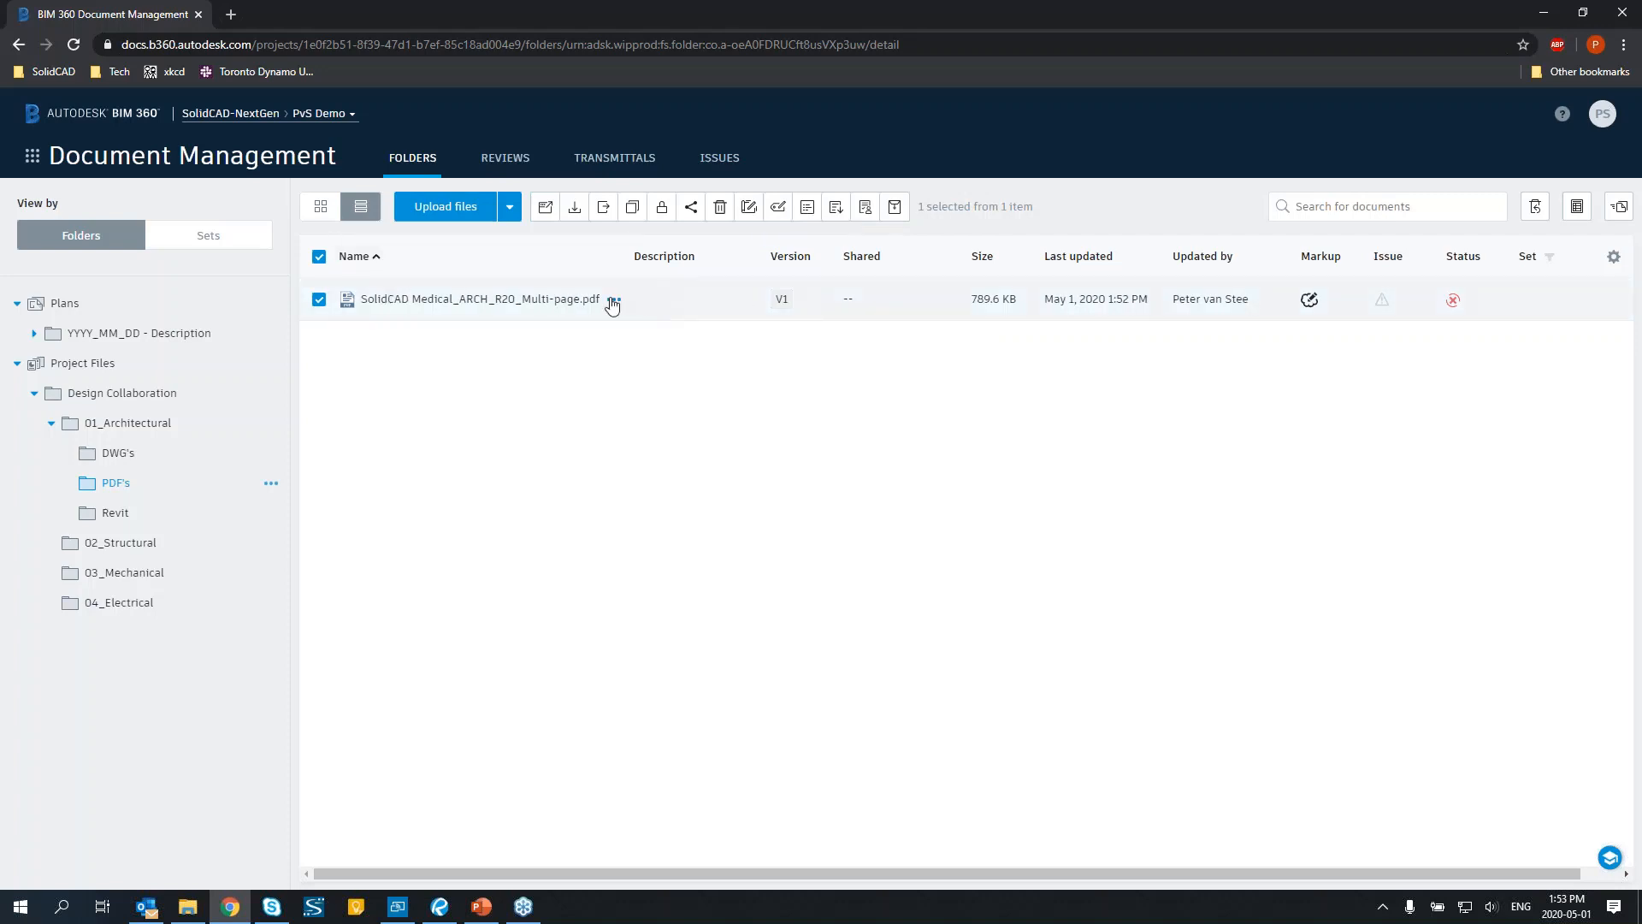
Examine the link-sharing options for the selected PDF with sharing set to the public, and close them without sending.
left_click(613, 301)
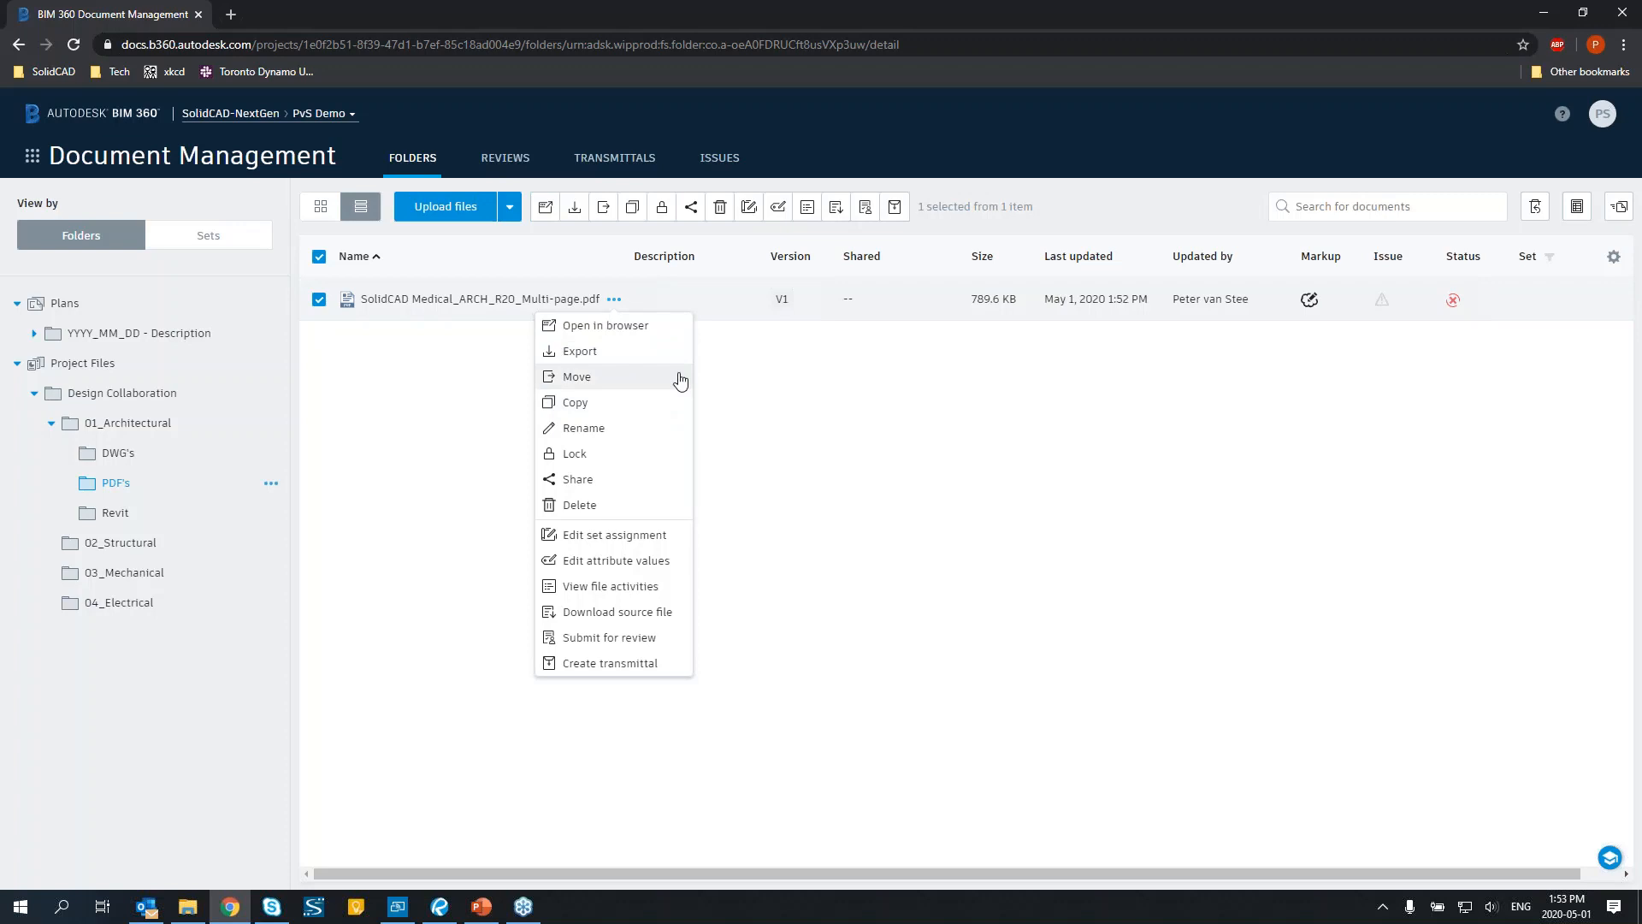
left_click(660, 479)
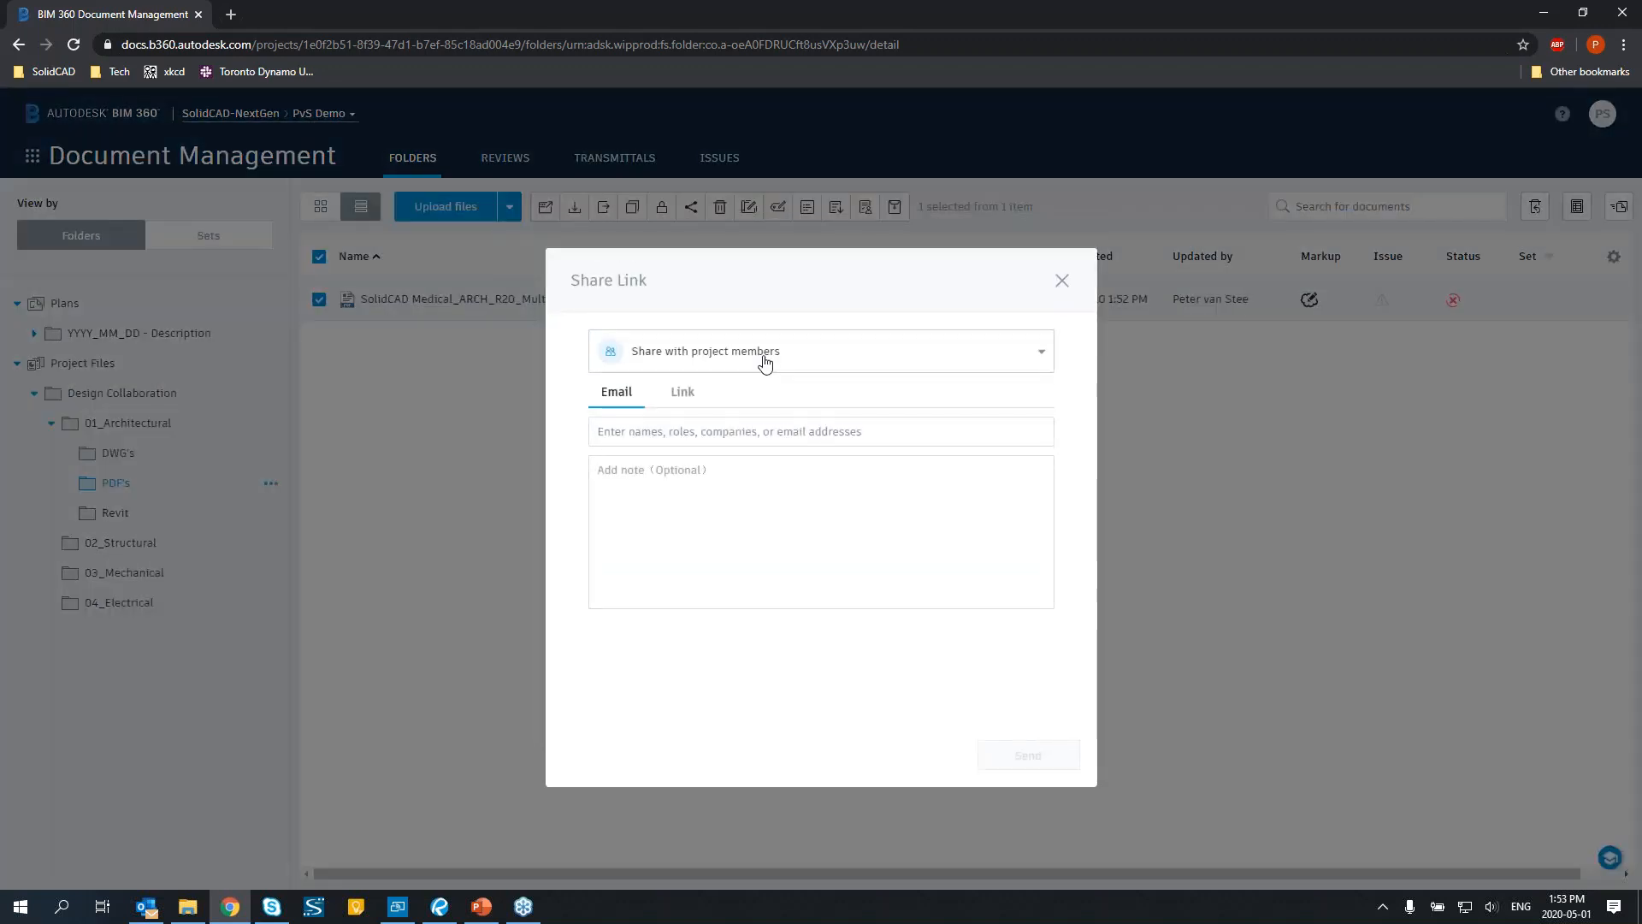
left_click(764, 363)
left_click(776, 456)
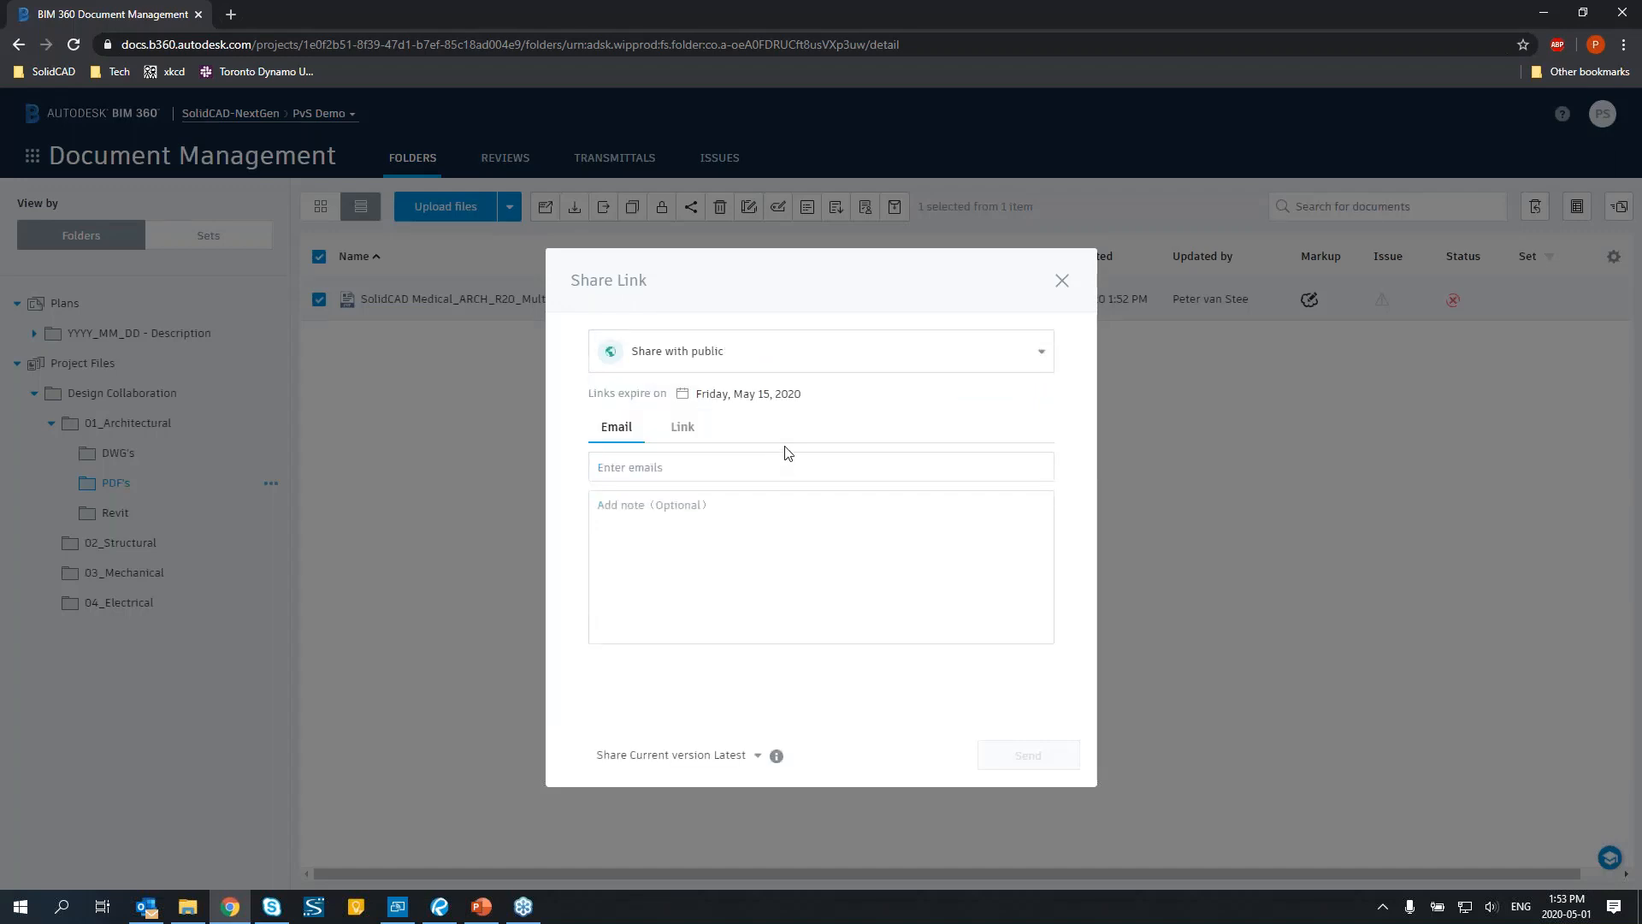
left_click(1064, 285)
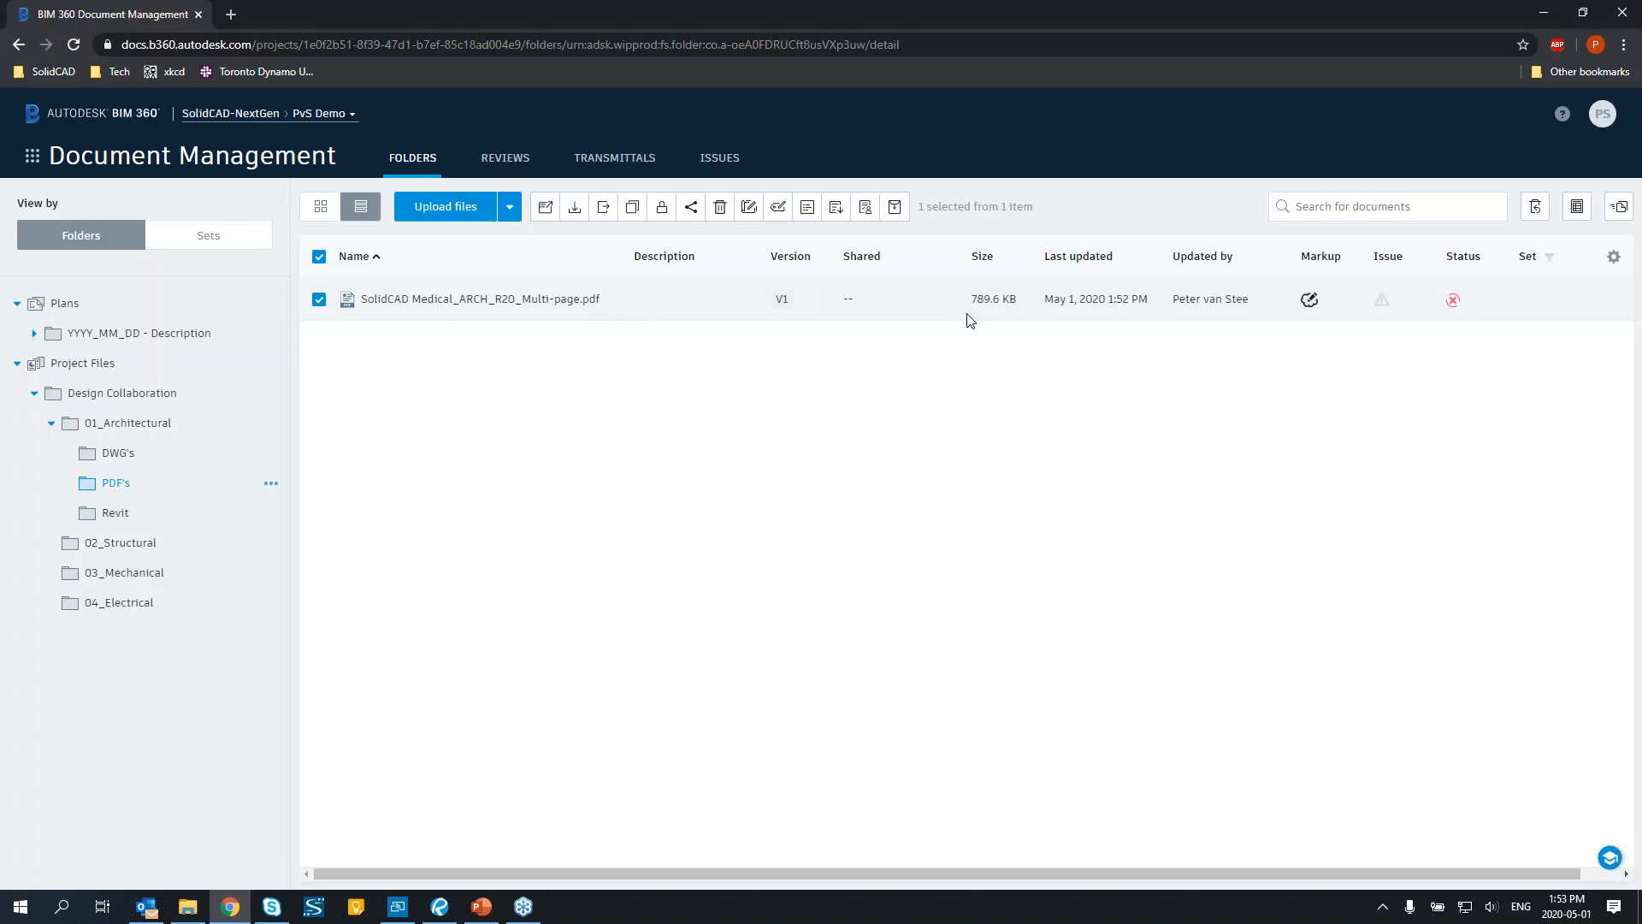
Switch to the webinar presentation in PowerPoint and start the slide show from the Contact Us slide.
left_click(401, 912)
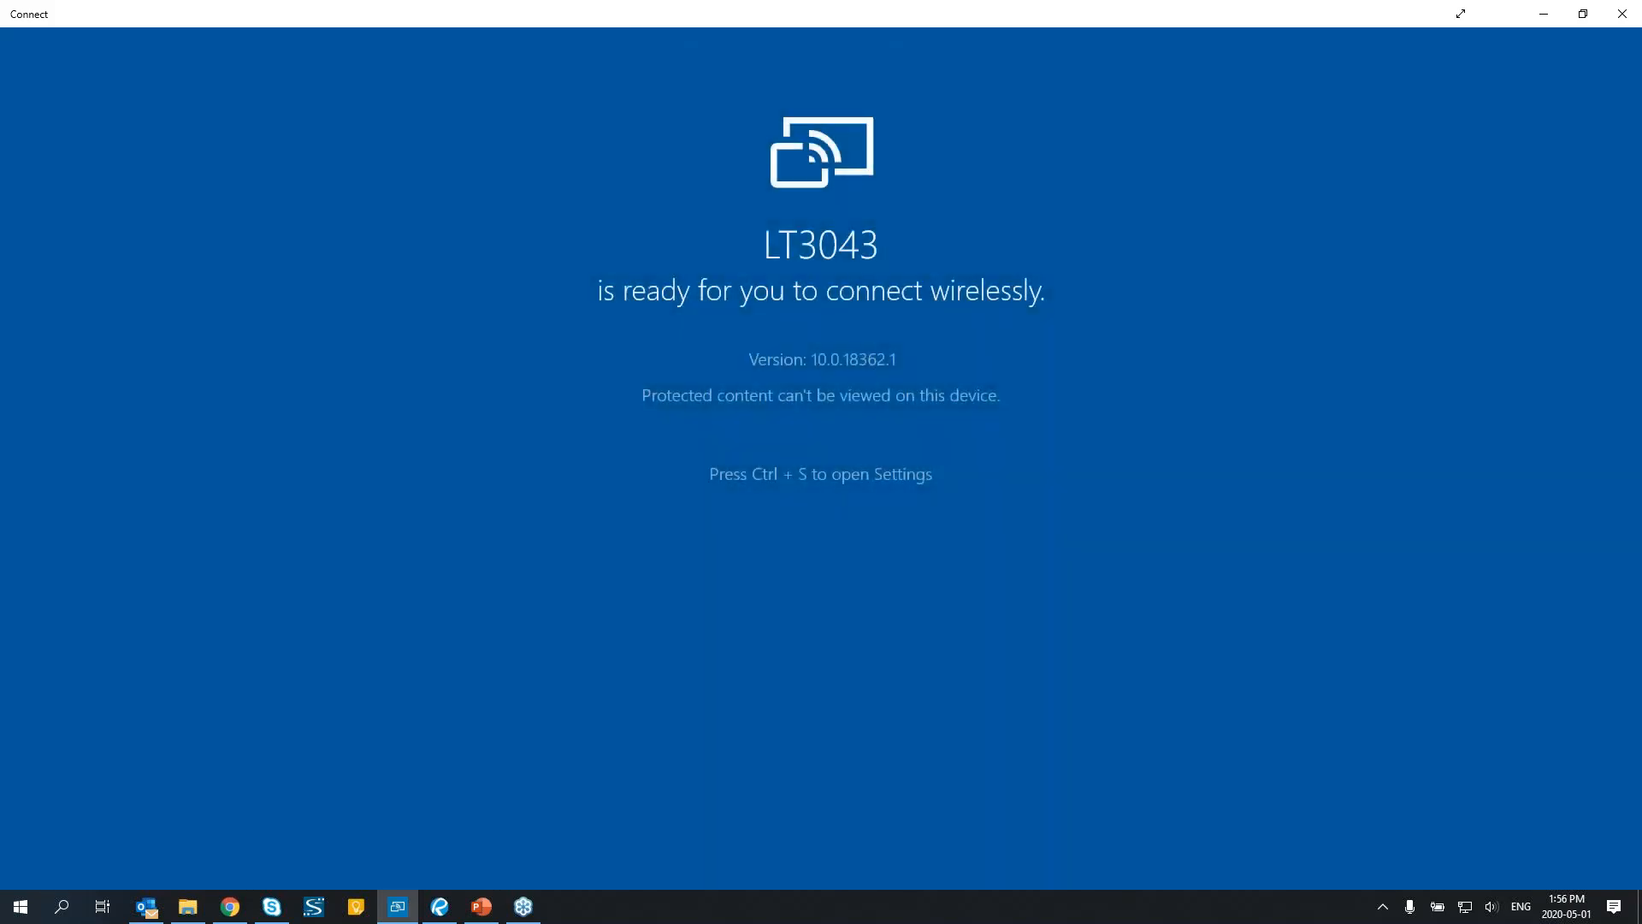
left_click(1544, 13)
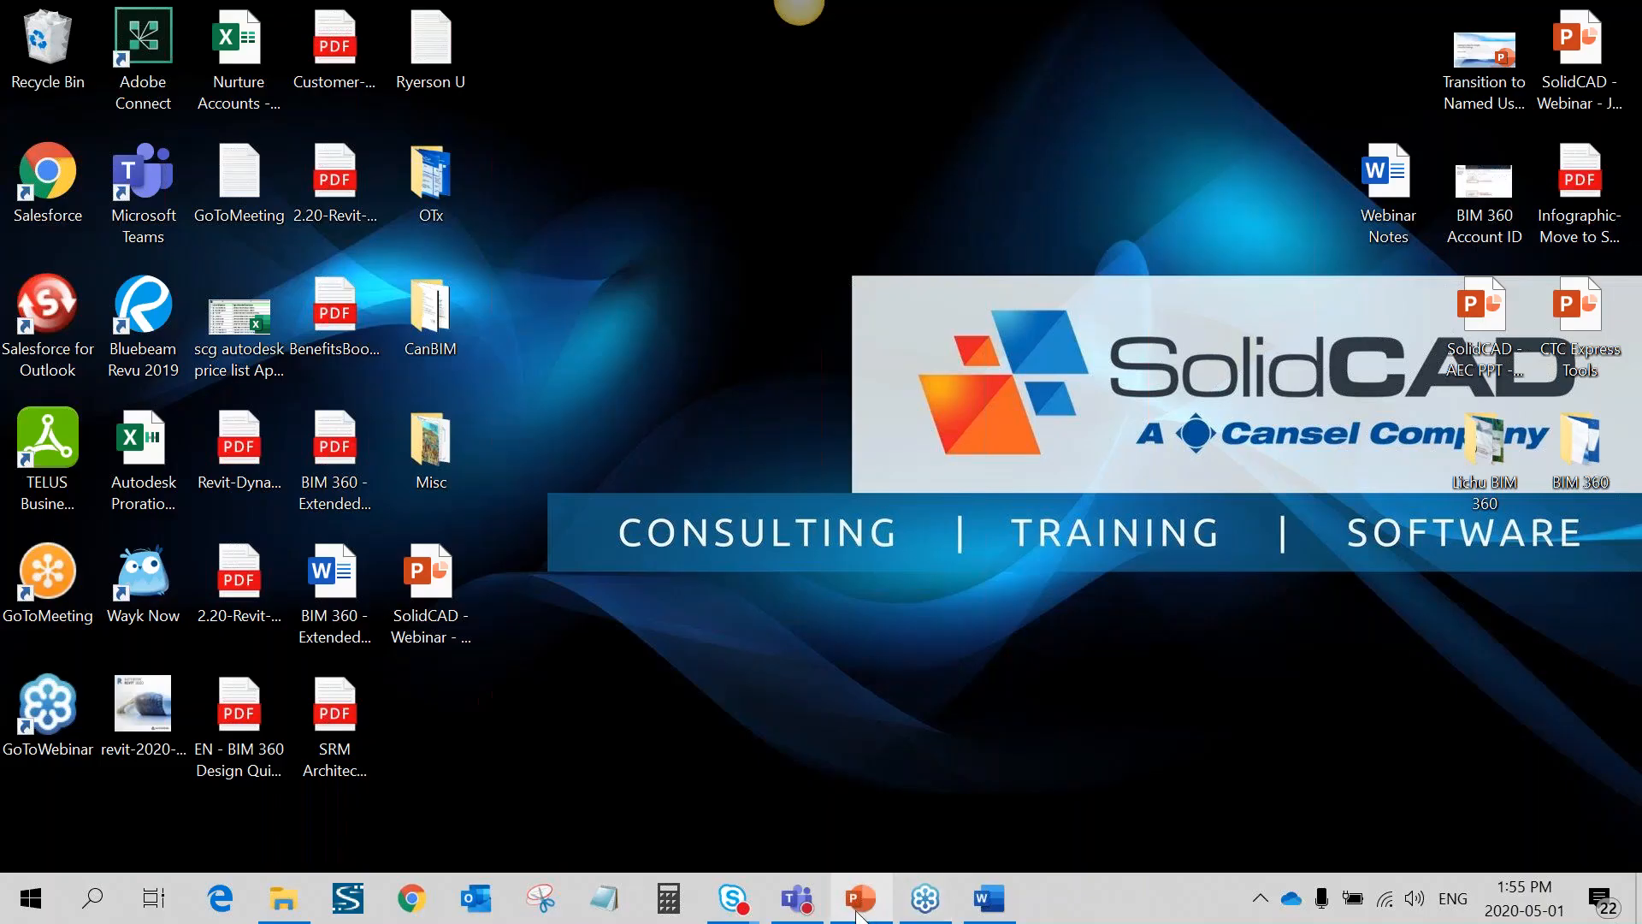
left_click(860, 898)
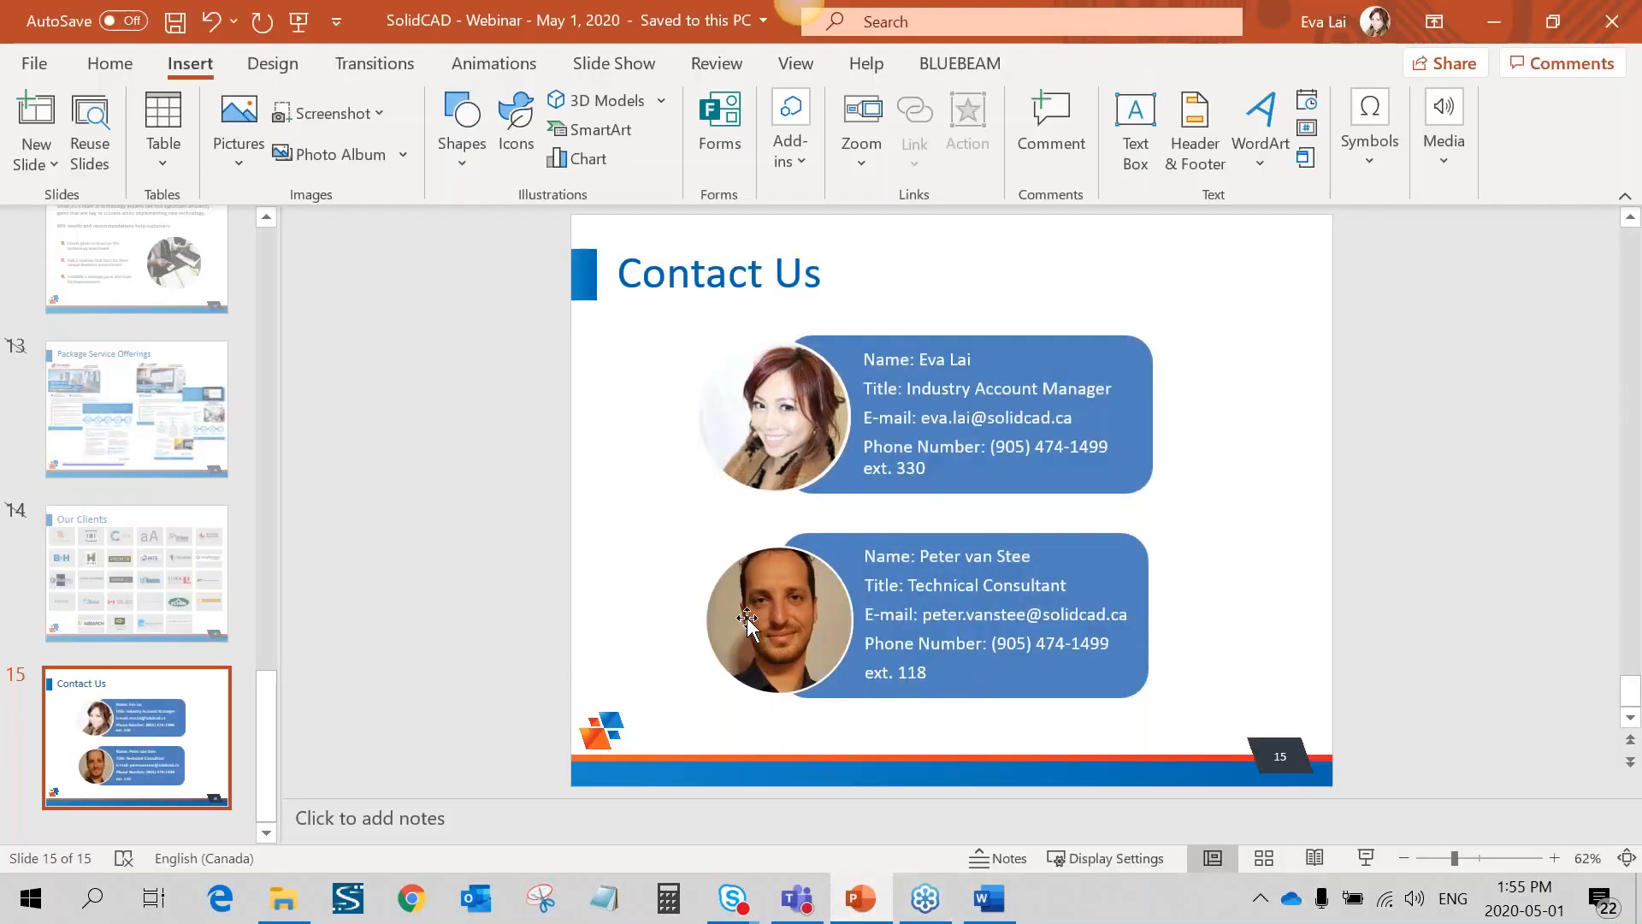
left_click(1356, 860)
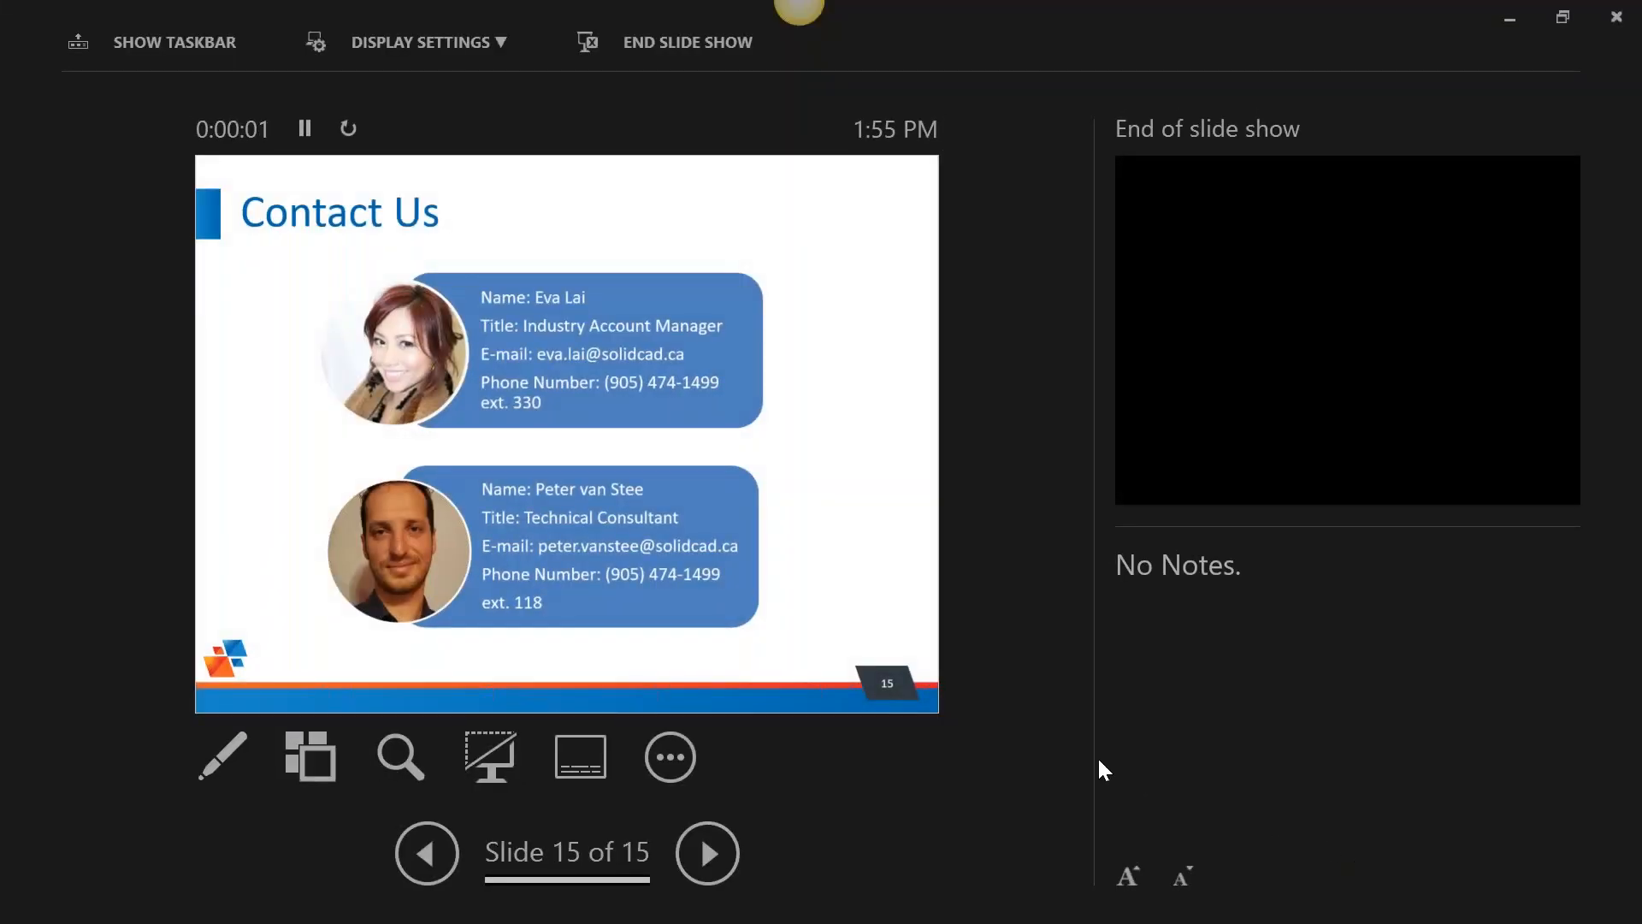